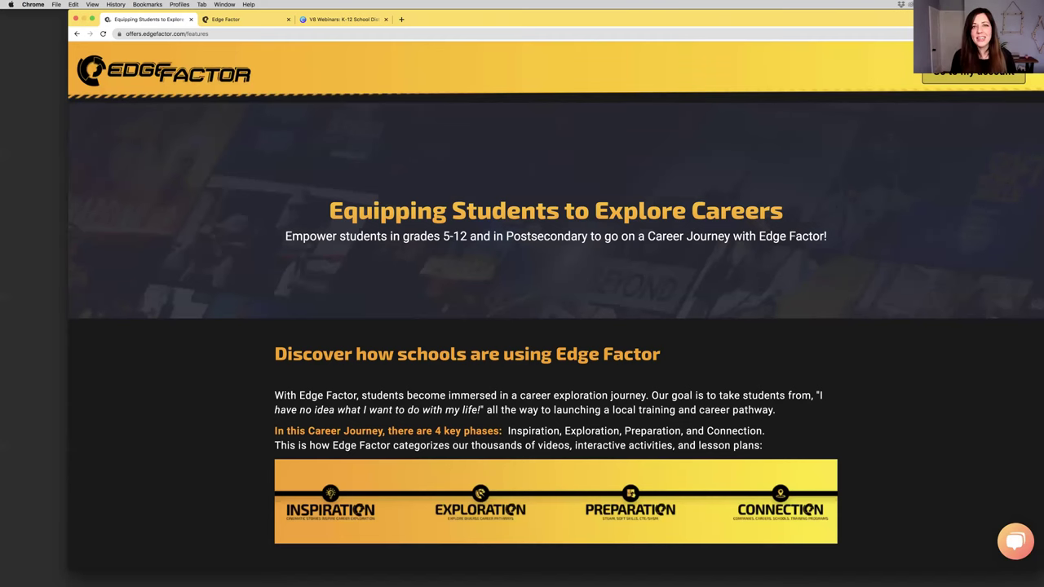
Scroll through the current page, highlight the words 'Career Journey', then clear the highlight
{"action": "left_click", "coordinate": [910, 4]}
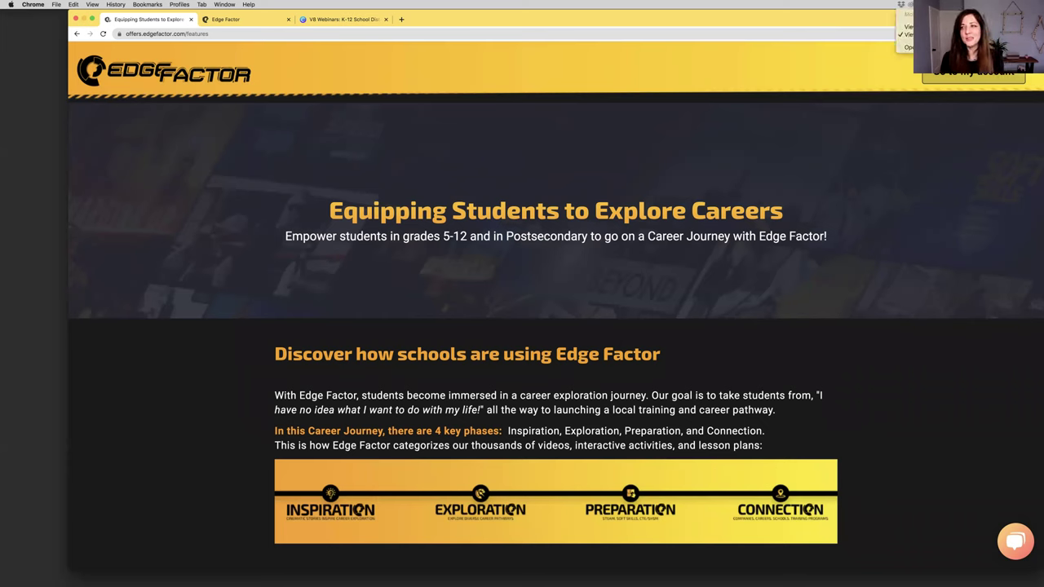
{"action": "left_click", "coordinate": [874, 22]}
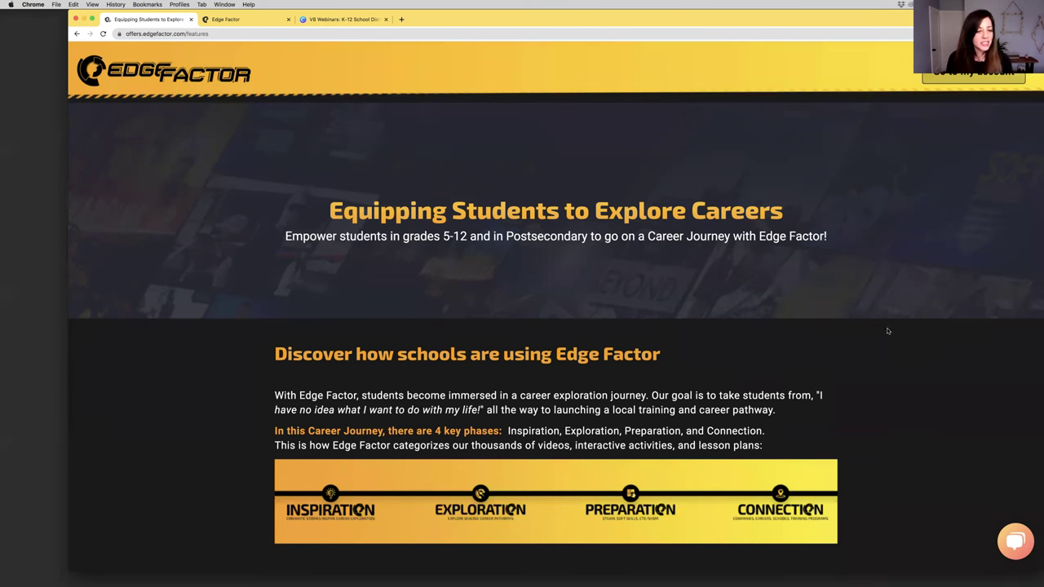
{"action": "scroll", "coordinate": [774, 324], "scroll_direction": "down", "scroll_amount": 2}
{"action": "scroll", "coordinate": [750, 322], "scroll_direction": "down", "scroll_amount": 2}
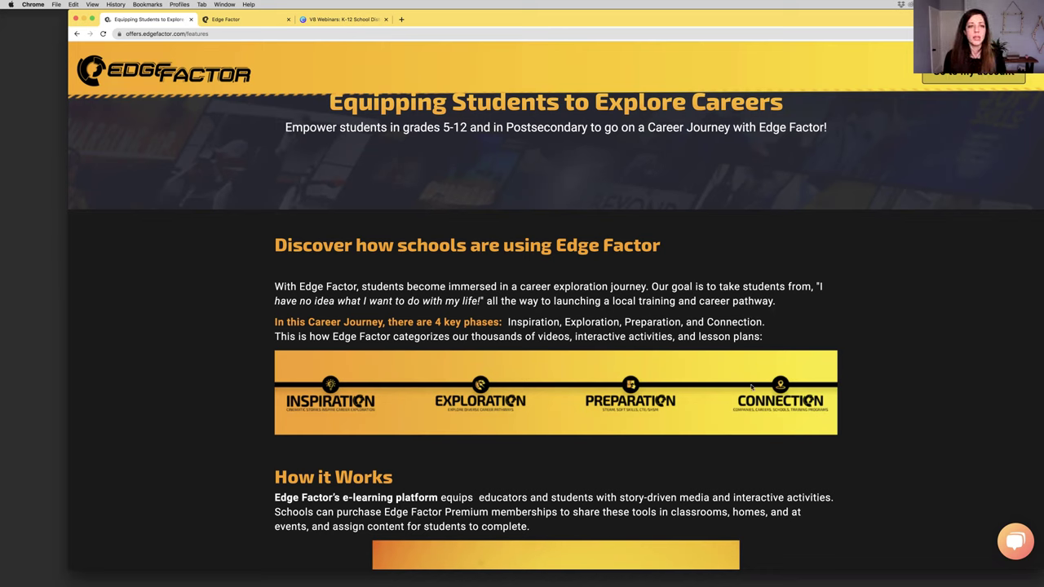
{"action": "scroll", "coordinate": [227, 293], "scroll_direction": "down", "scroll_amount": 1}
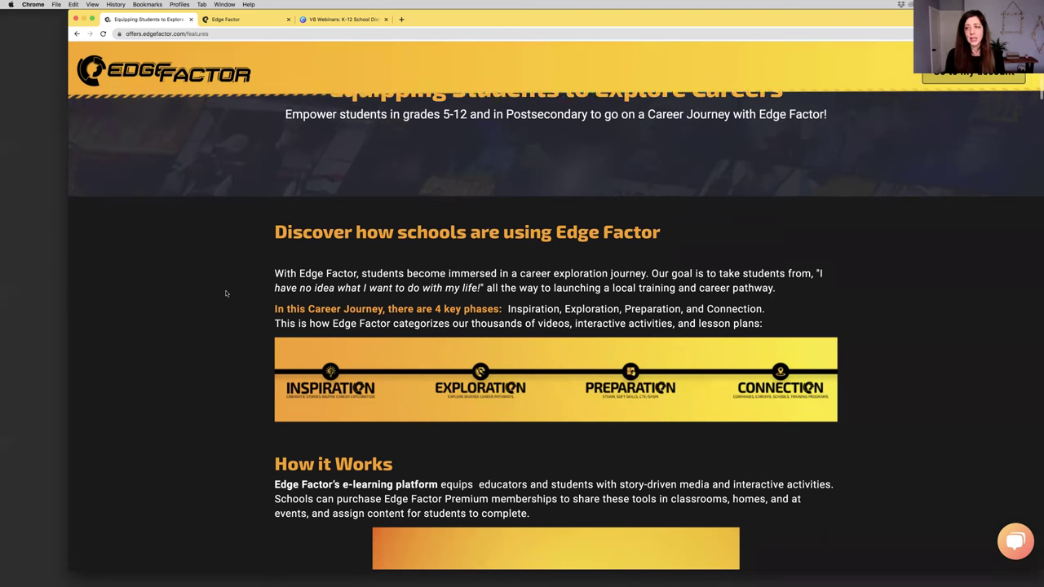
{"action": "scroll", "coordinate": [227, 293], "scroll_direction": "down", "scroll_amount": 3}
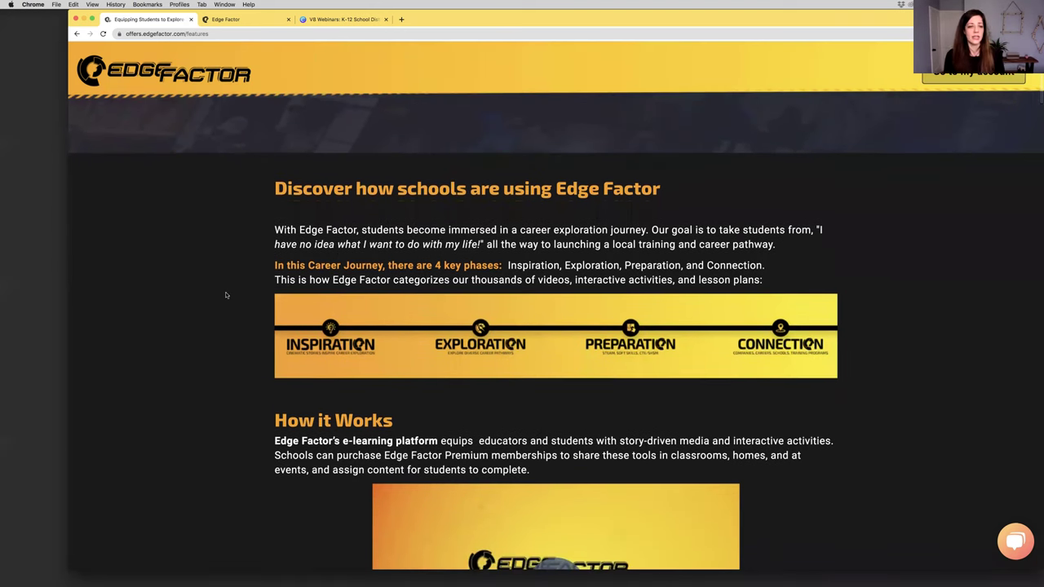
{"action": "scroll", "coordinate": [227, 295], "scroll_direction": "down", "scroll_amount": 1}
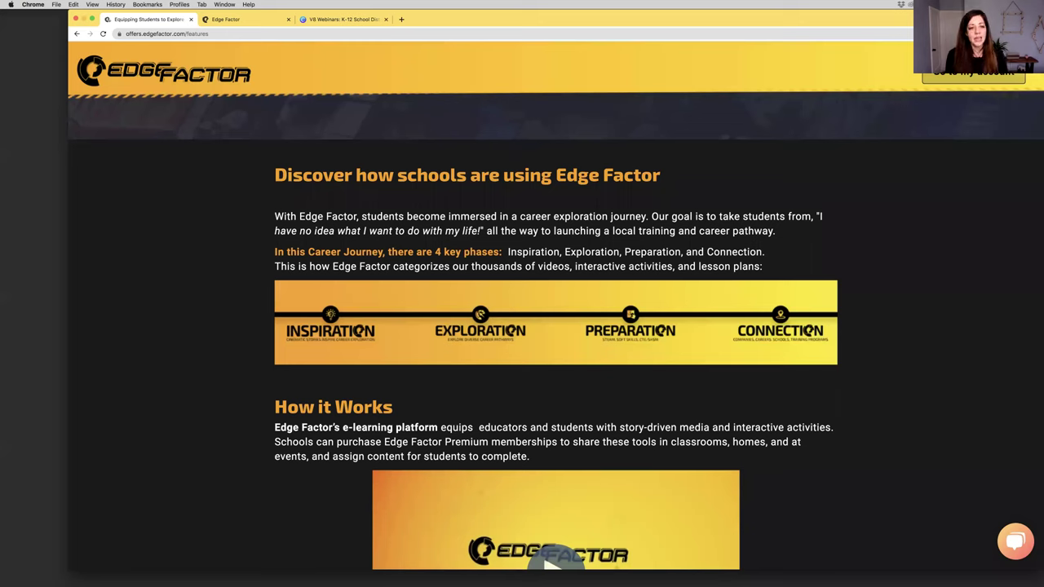
{"action": "left_click_drag", "start_coordinate": [308, 252], "coordinate": [383, 253]}
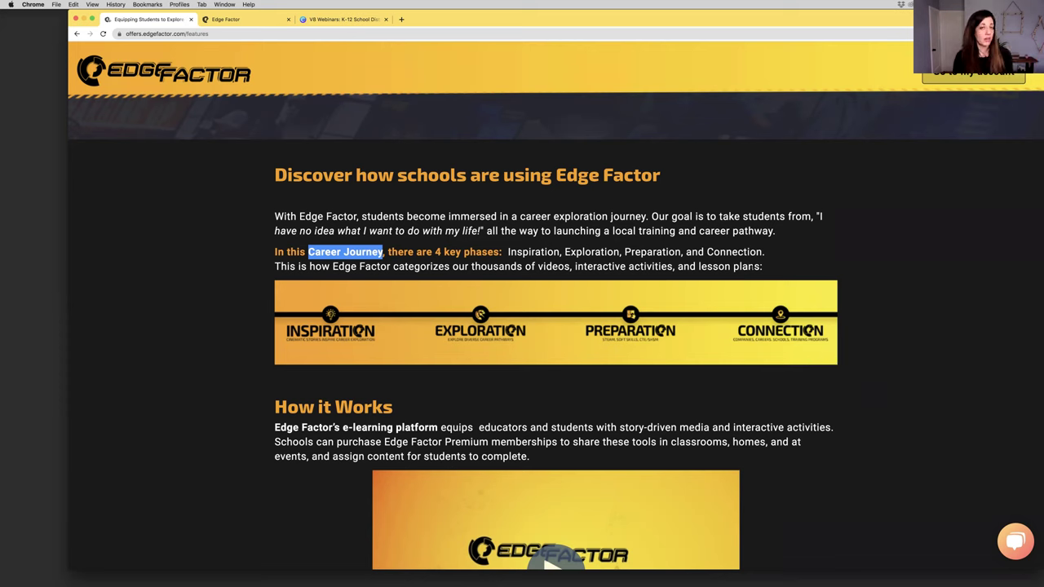
{"action": "left_click", "coordinate": [407, 207]}
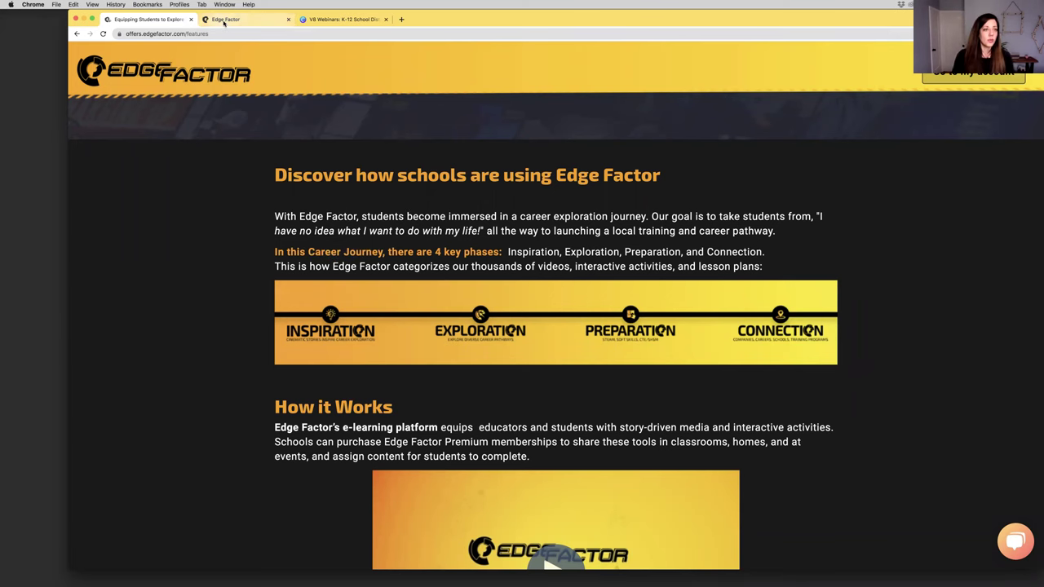
Bring up the Edge Factor home dashboard, narrow the browser window, and highlight 'e-learning and career exploration'
{"action": "left_click", "coordinate": [224, 23]}
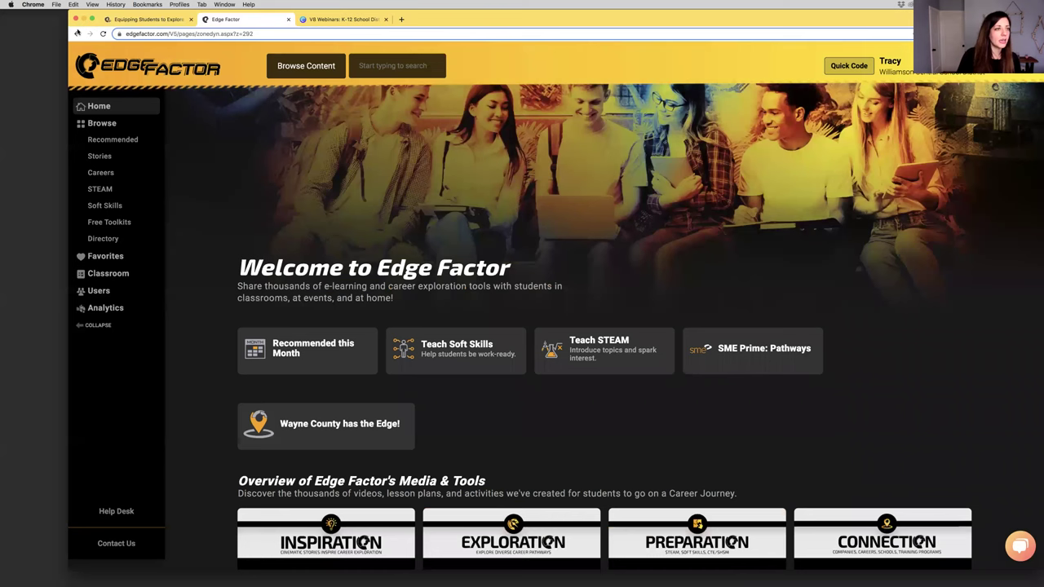
{"action": "left_click_drag", "start_coordinate": [70, 13], "coordinate": [111, 4]}
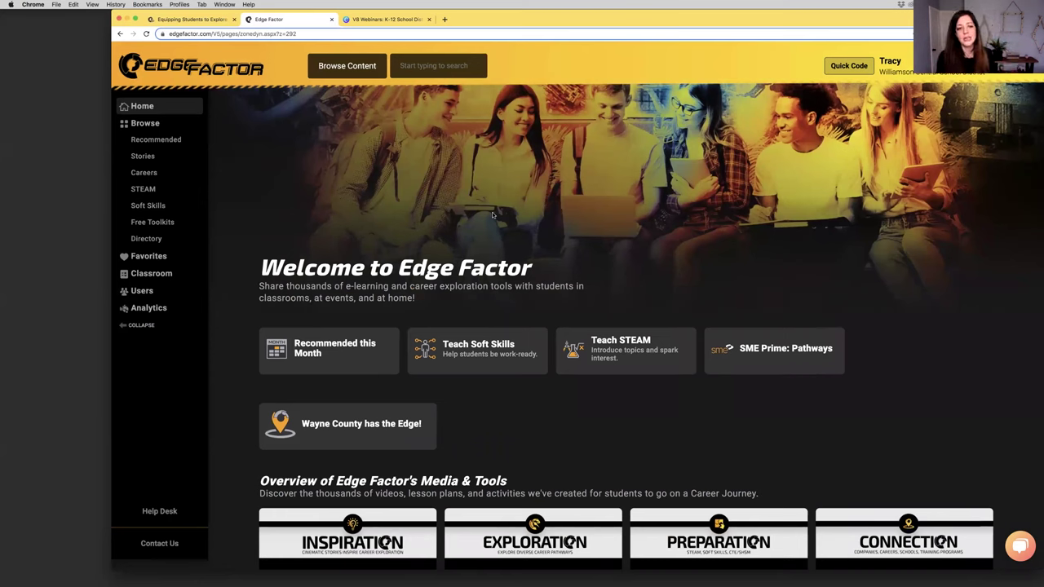
{"action": "left_click_drag", "start_coordinate": [353, 286], "coordinate": [491, 286]}
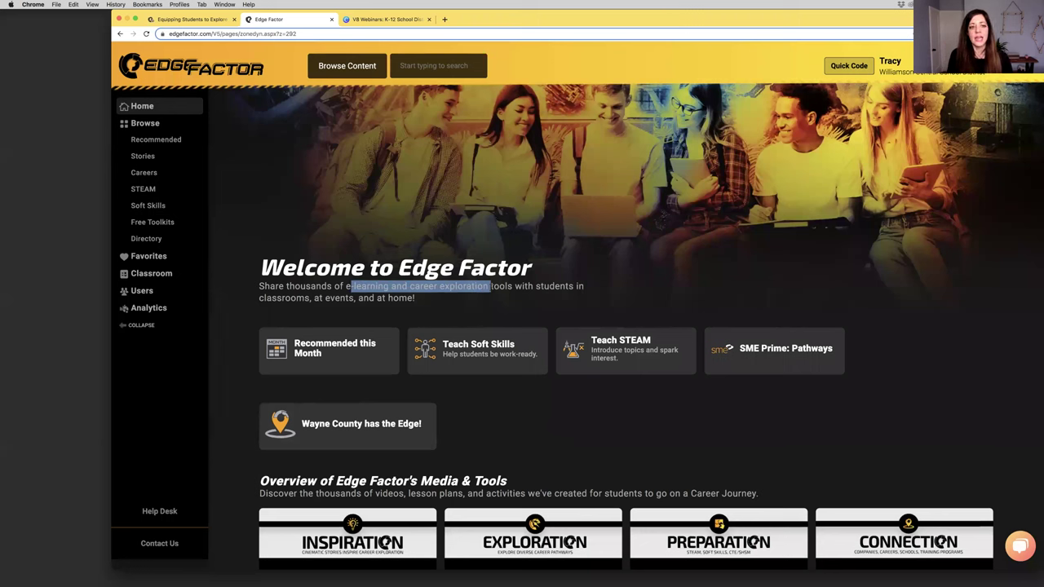
Go to Browse, highlight the 'E-Learning Library' title, and scroll through Gamechangers, Launchpoint and other series
{"action": "left_click", "coordinate": [153, 124]}
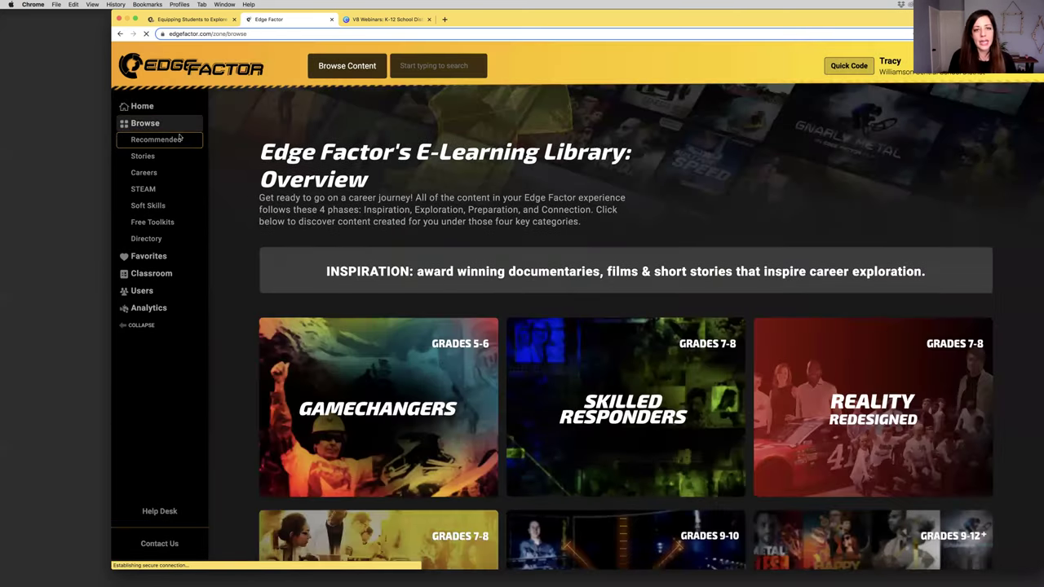
{"action": "left_click_drag", "start_coordinate": [416, 152], "coordinate": [625, 152]}
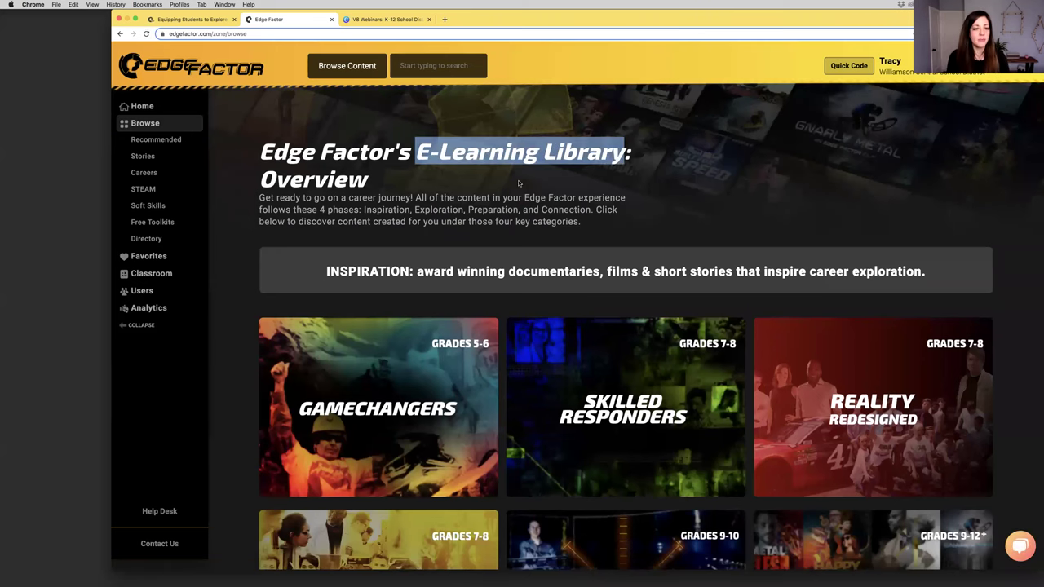
{"action": "scroll", "coordinate": [522, 183], "scroll_direction": "down", "scroll_amount": 1}
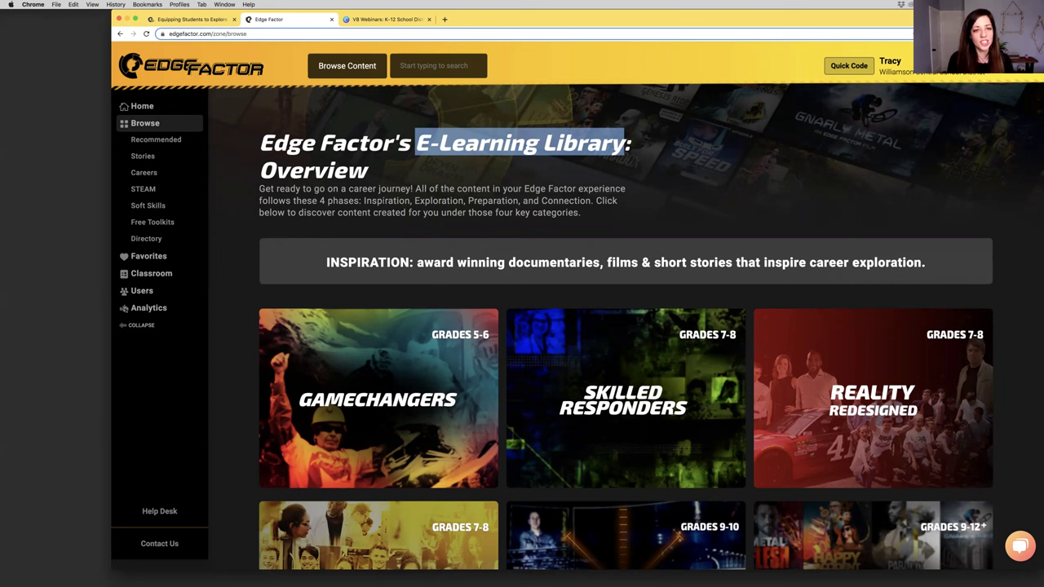
{"action": "scroll", "coordinate": [370, 236], "scroll_direction": "down", "scroll_amount": 2}
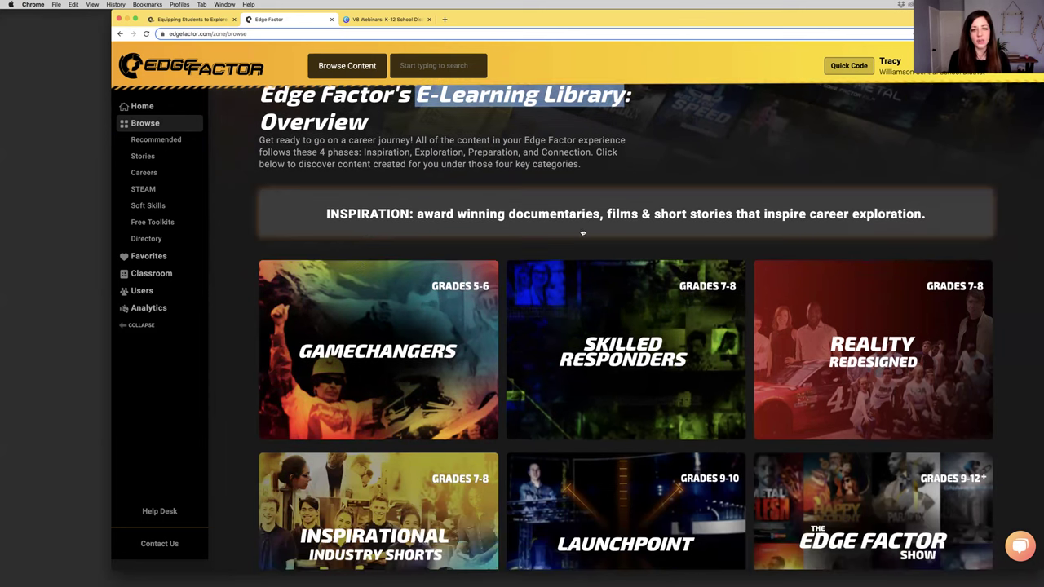
{"action": "scroll", "coordinate": [776, 334], "scroll_direction": "down", "scroll_amount": 4}
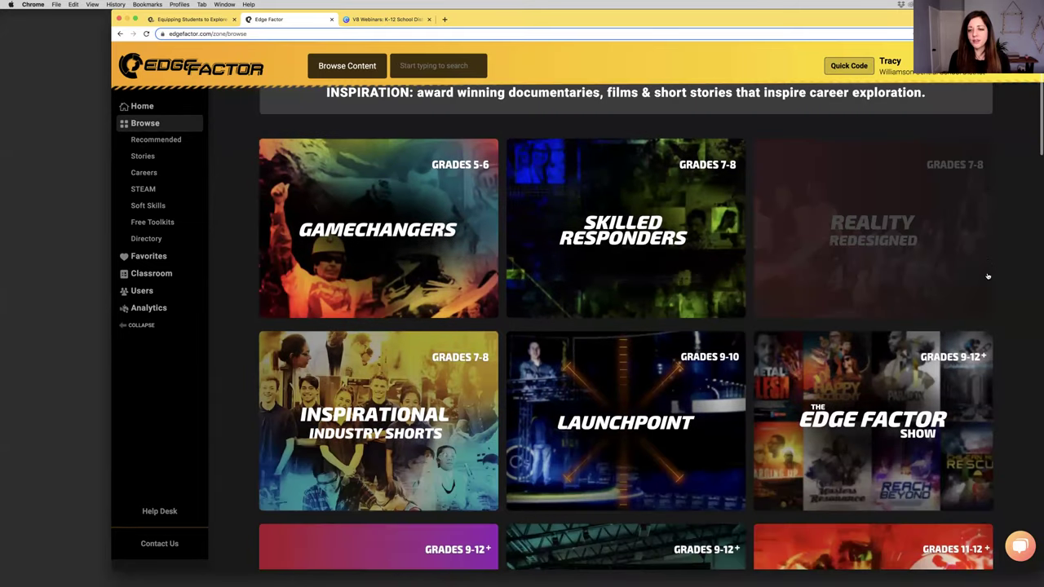
{"action": "scroll", "coordinate": [775, 335], "scroll_direction": "down", "scroll_amount": 4}
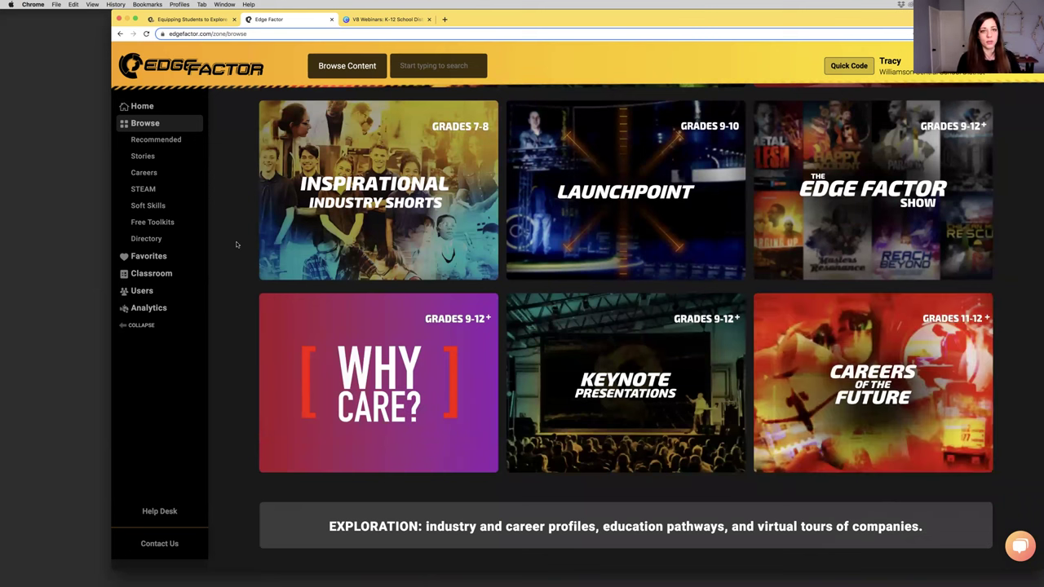
{"action": "scroll", "coordinate": [236, 244], "scroll_direction": "up", "scroll_amount": 1}
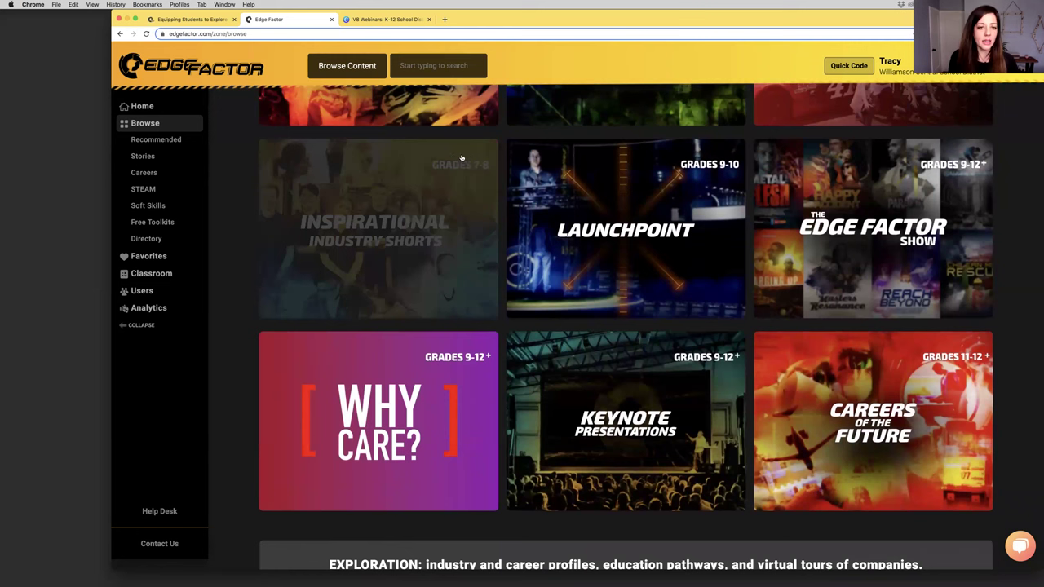
{"action": "scroll", "coordinate": [466, 167], "scroll_direction": "down", "scroll_amount": 1}
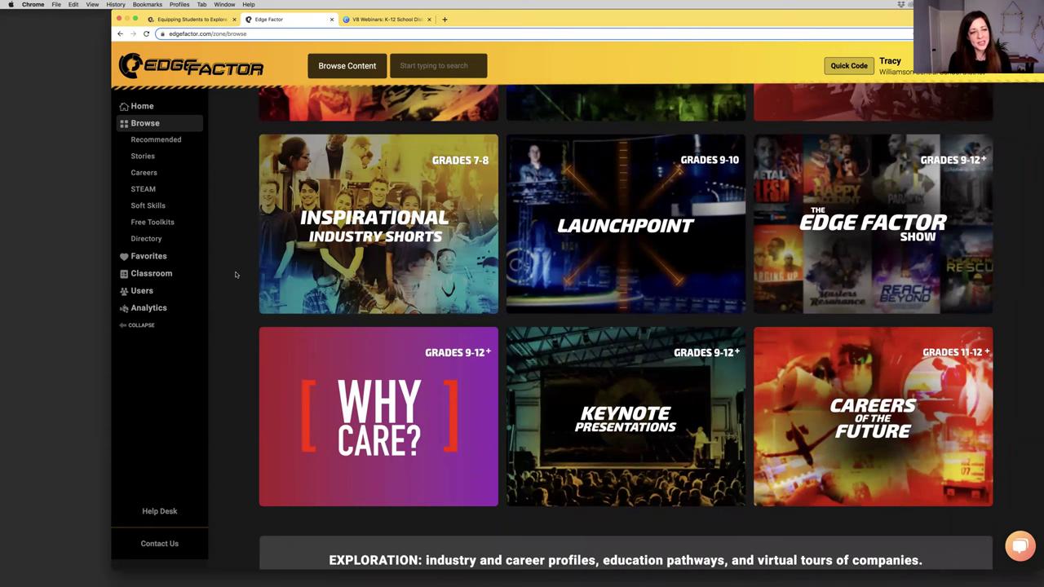
{"action": "scroll", "coordinate": [234, 286], "scroll_direction": "down", "scroll_amount": 2}
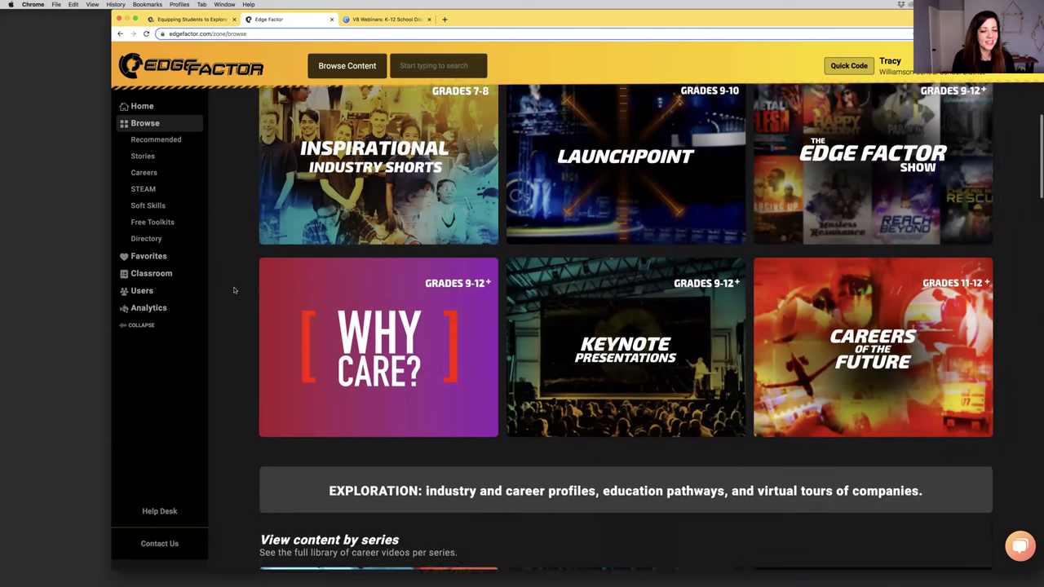
{"action": "scroll", "coordinate": [234, 290], "scroll_direction": "down", "scroll_amount": 6}
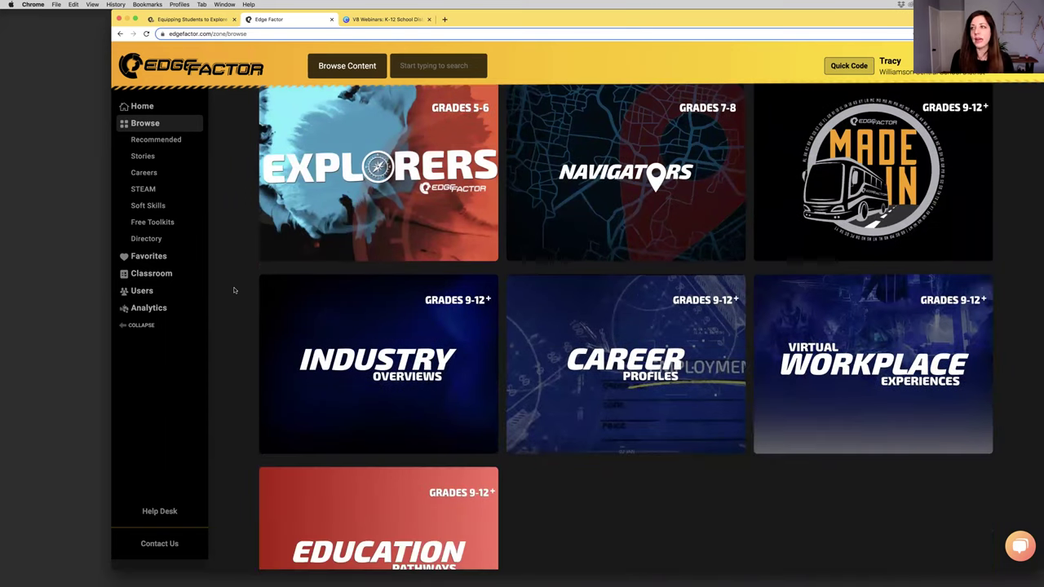
{"action": "scroll", "coordinate": [234, 290], "scroll_direction": "down", "scroll_amount": 6}
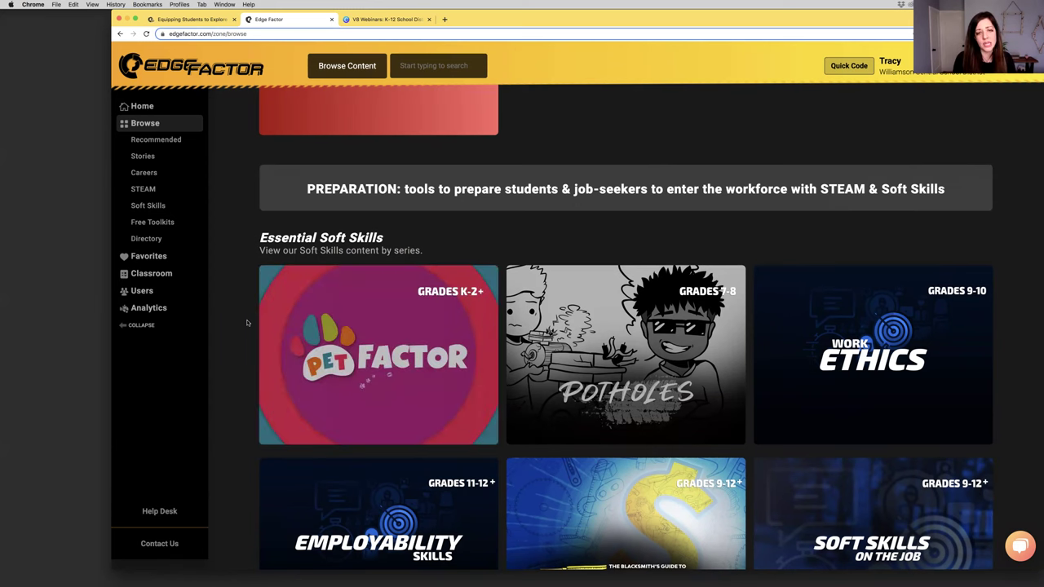
{"action": "scroll", "coordinate": [247, 323], "scroll_direction": "up", "scroll_amount": 1}
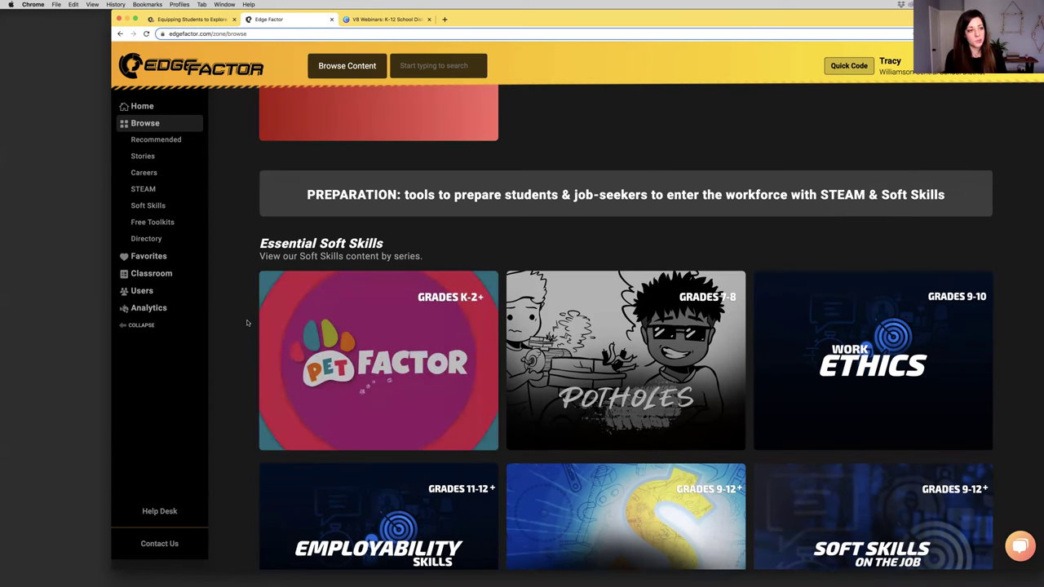
{"action": "scroll", "coordinate": [247, 323], "scroll_direction": "up", "scroll_amount": 10}
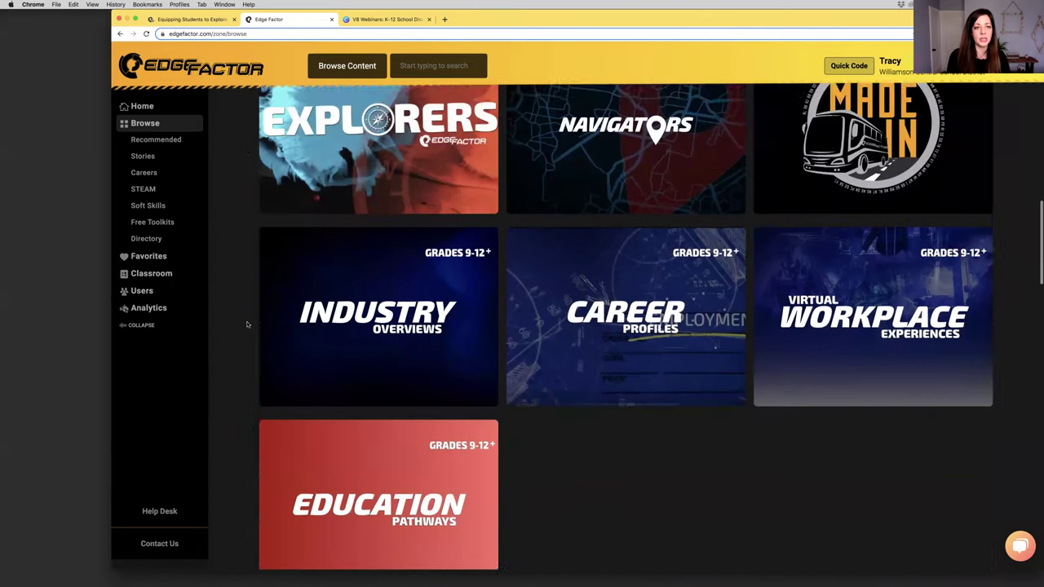
{"action": "scroll", "coordinate": [247, 324], "scroll_direction": "up", "scroll_amount": 3}
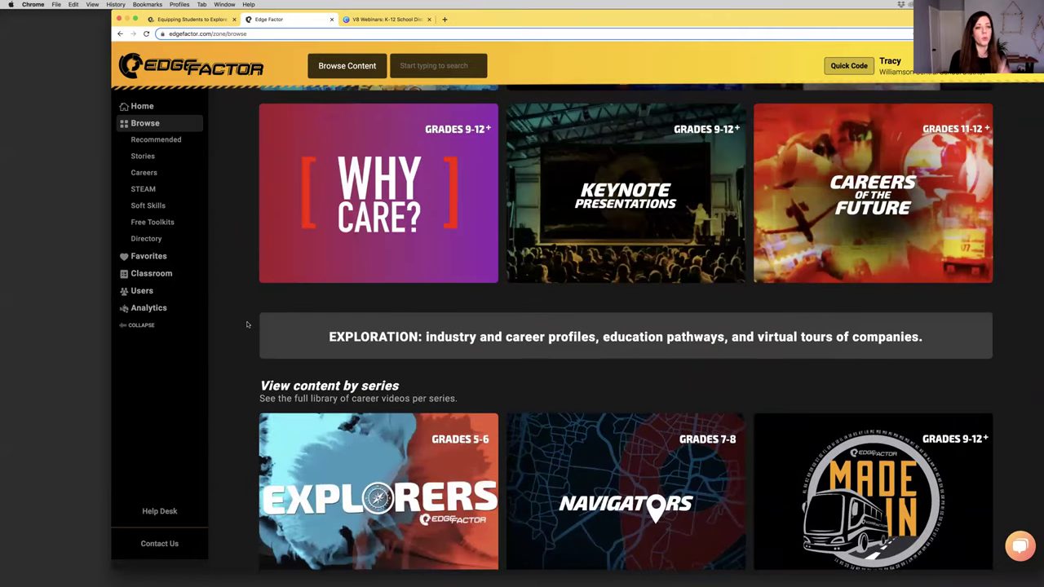
{"action": "scroll", "coordinate": [247, 324], "scroll_direction": "up", "scroll_amount": 5}
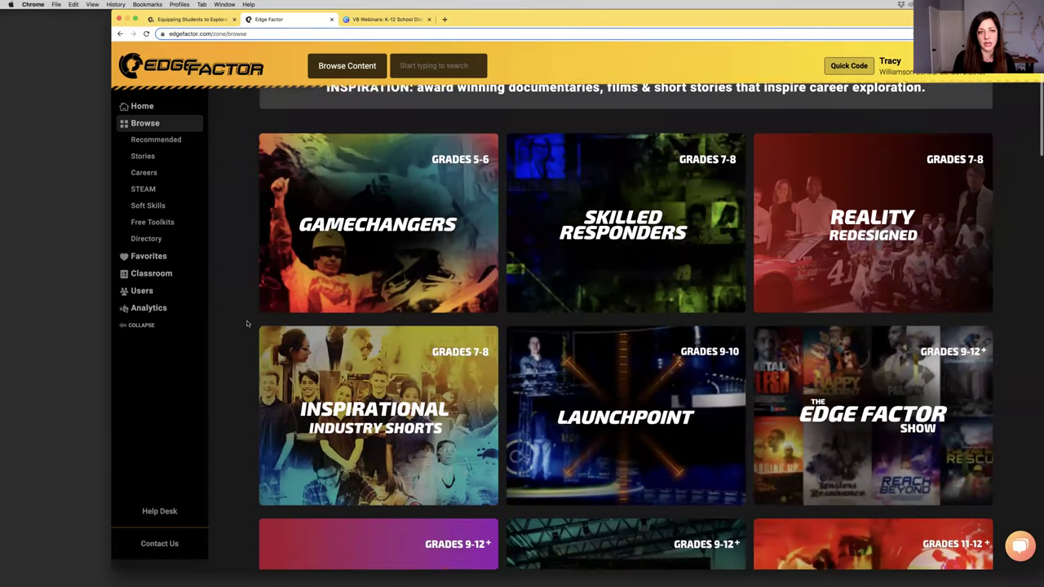
{"action": "scroll", "coordinate": [247, 323], "scroll_direction": "up", "scroll_amount": 2}
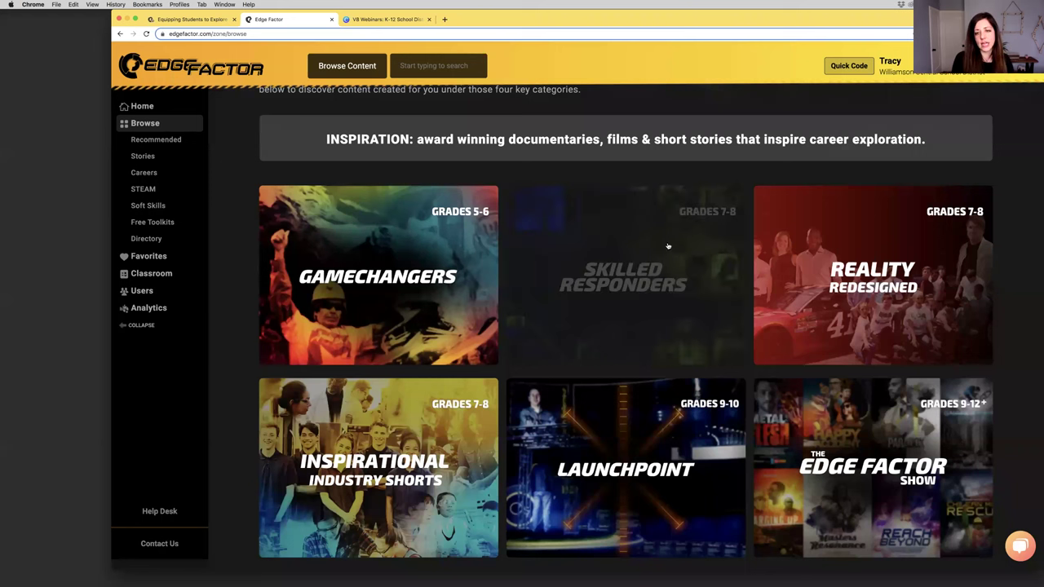
{"action": "left_click", "coordinate": [608, 284]}
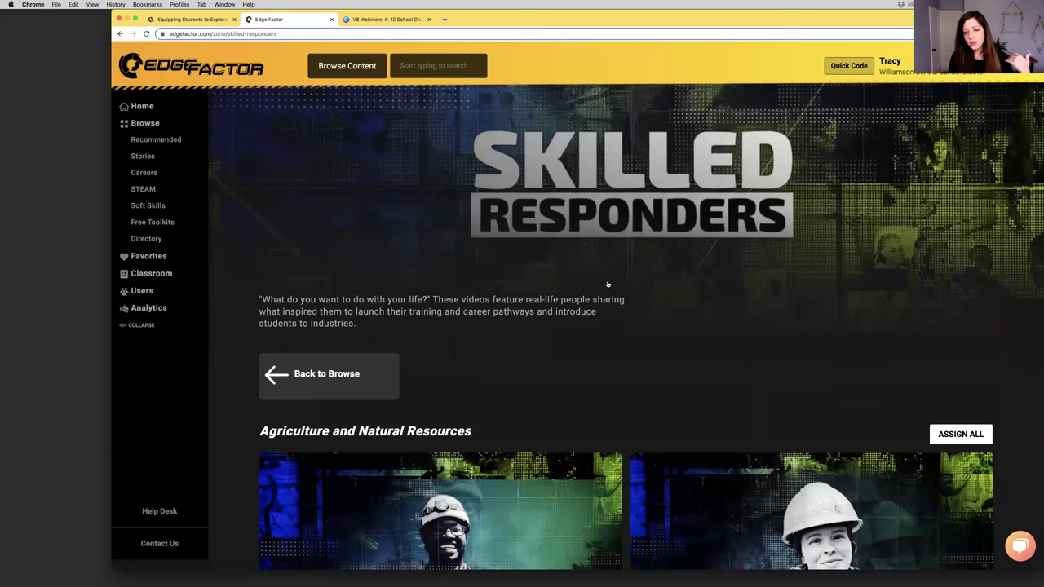
{"action": "scroll", "coordinate": [608, 283], "scroll_direction": "down", "scroll_amount": 3}
{"action": "scroll", "coordinate": [608, 283], "scroll_direction": "down", "scroll_amount": 2}
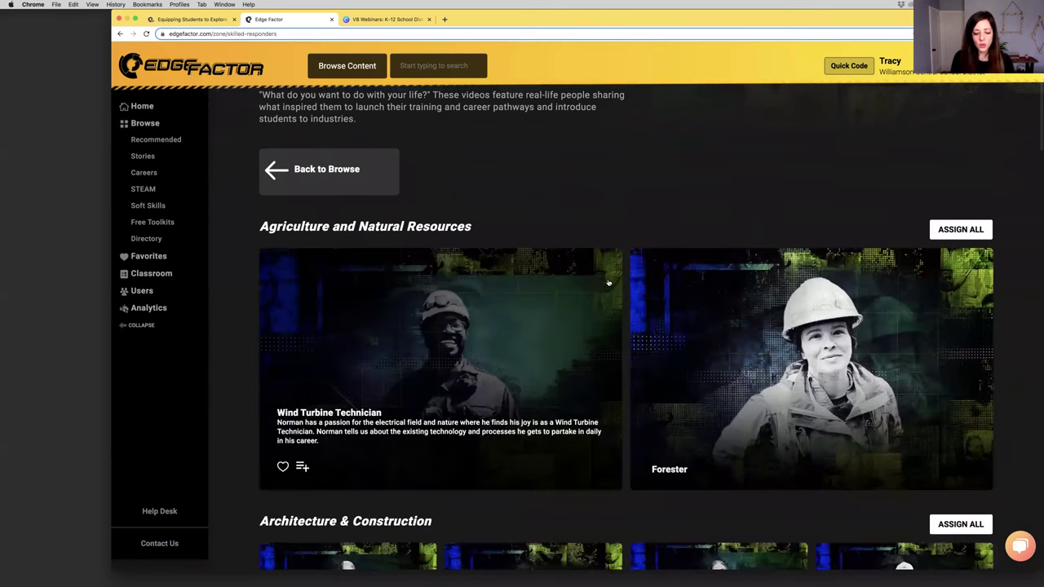
{"action": "scroll", "coordinate": [608, 283], "scroll_direction": "down", "scroll_amount": 2}
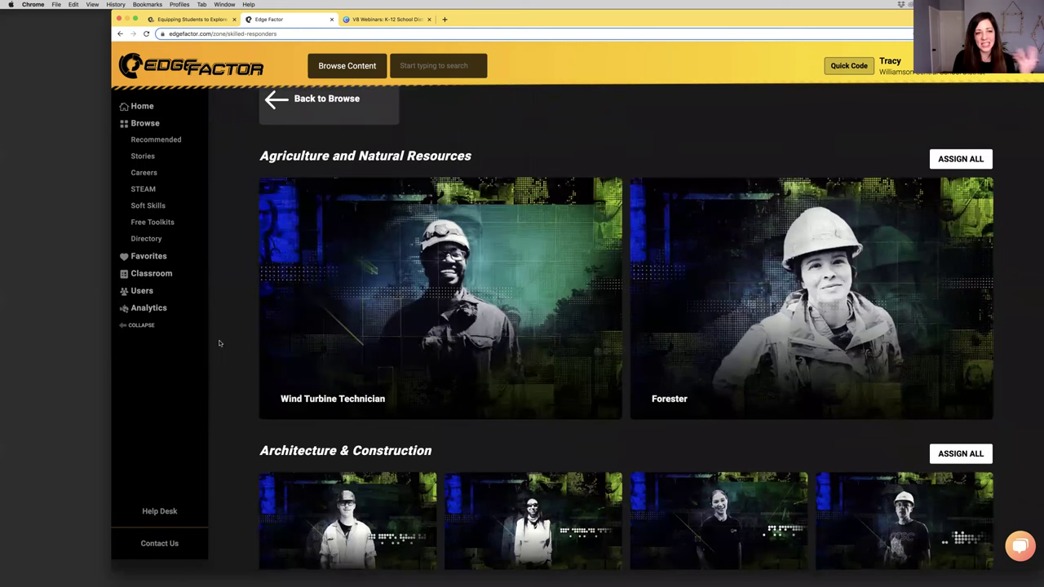
{"action": "scroll", "coordinate": [218, 343], "scroll_direction": "down", "scroll_amount": 3}
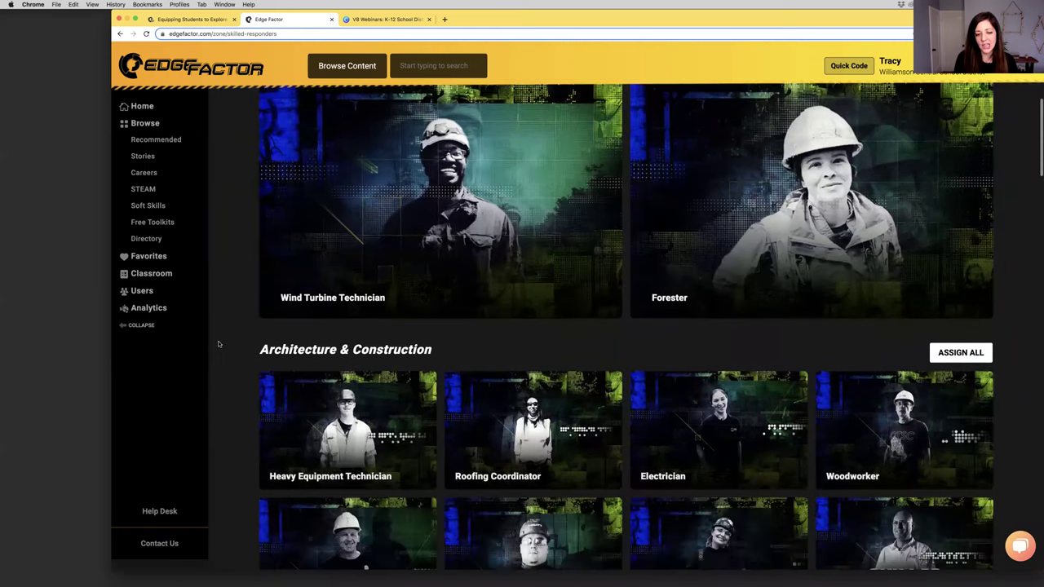
{"action": "scroll", "coordinate": [219, 343], "scroll_direction": "down", "scroll_amount": 3}
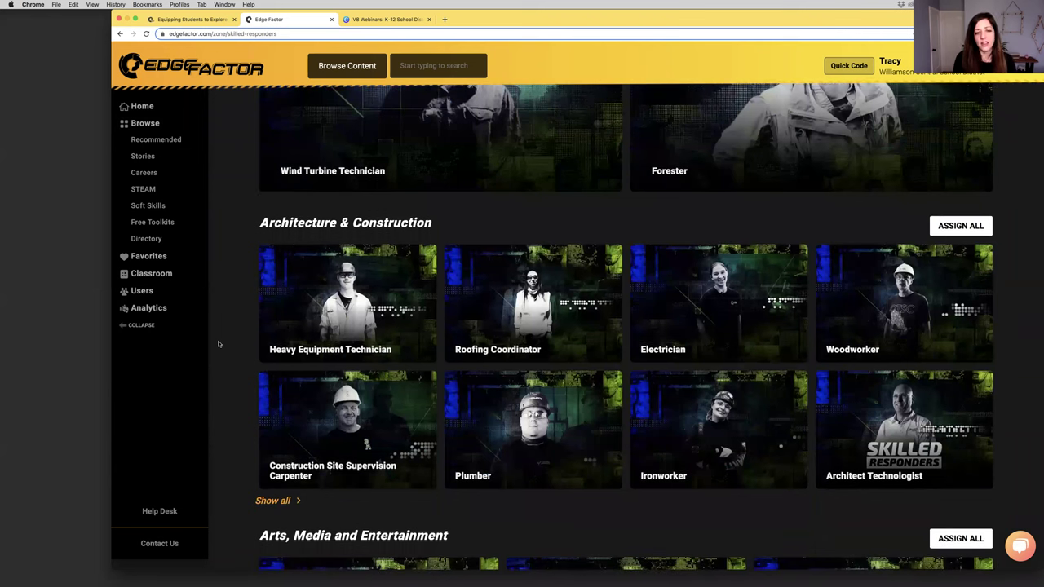
{"action": "scroll", "coordinate": [219, 343], "scroll_direction": "down", "scroll_amount": 1}
{"action": "mouse_move", "coordinate": [699, 257]}
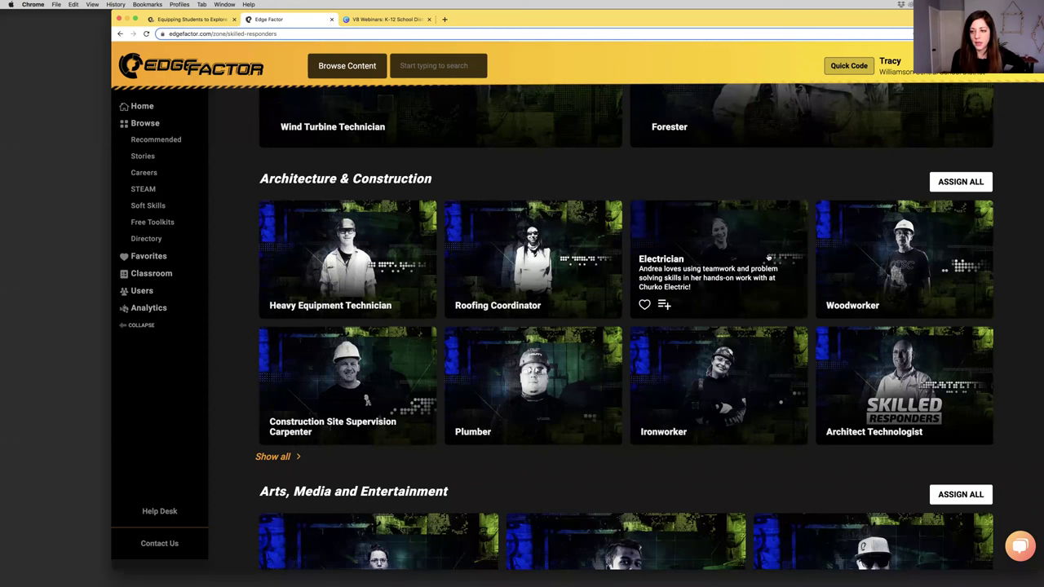
{"action": "scroll", "coordinate": [773, 236], "scroll_direction": "down", "scroll_amount": 3}
{"action": "scroll", "coordinate": [351, 342], "scroll_direction": "down", "scroll_amount": 6}
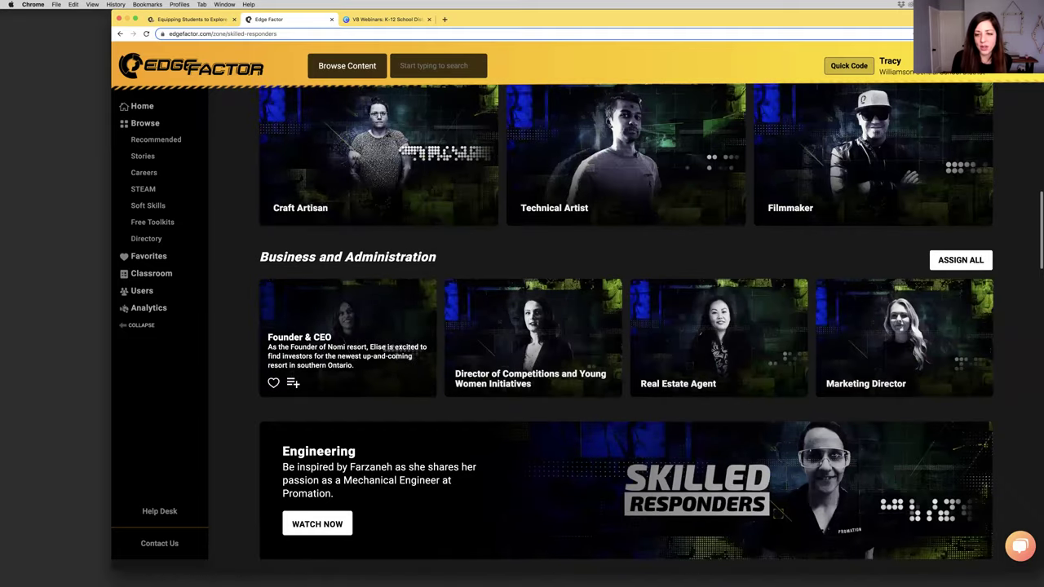
{"action": "scroll", "coordinate": [670, 213], "scroll_direction": "down", "scroll_amount": 2}
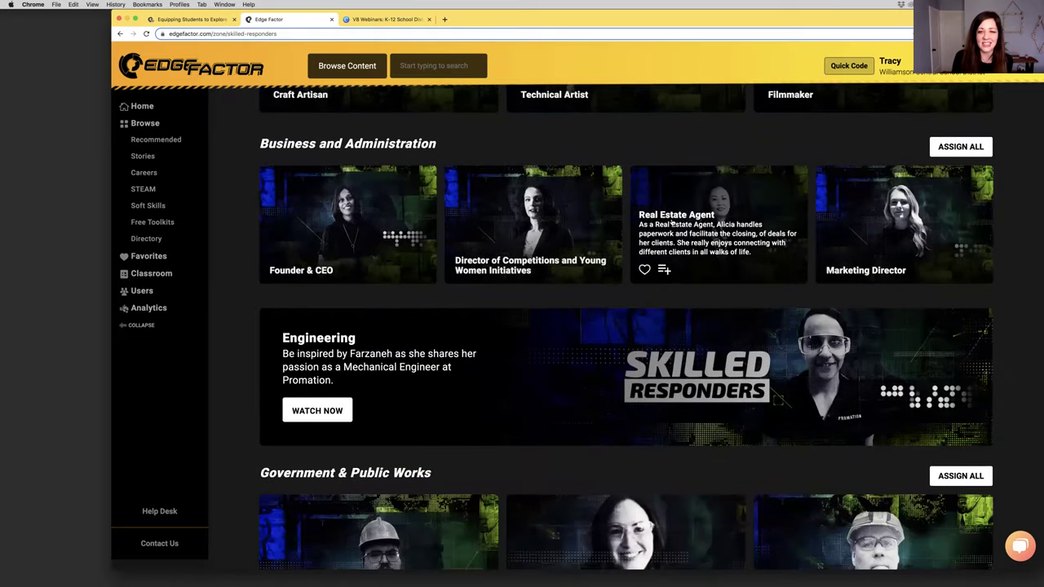
{"action": "scroll", "coordinate": [672, 223], "scroll_direction": "down", "scroll_amount": 3}
{"action": "mouse_move", "coordinate": [623, 464]}
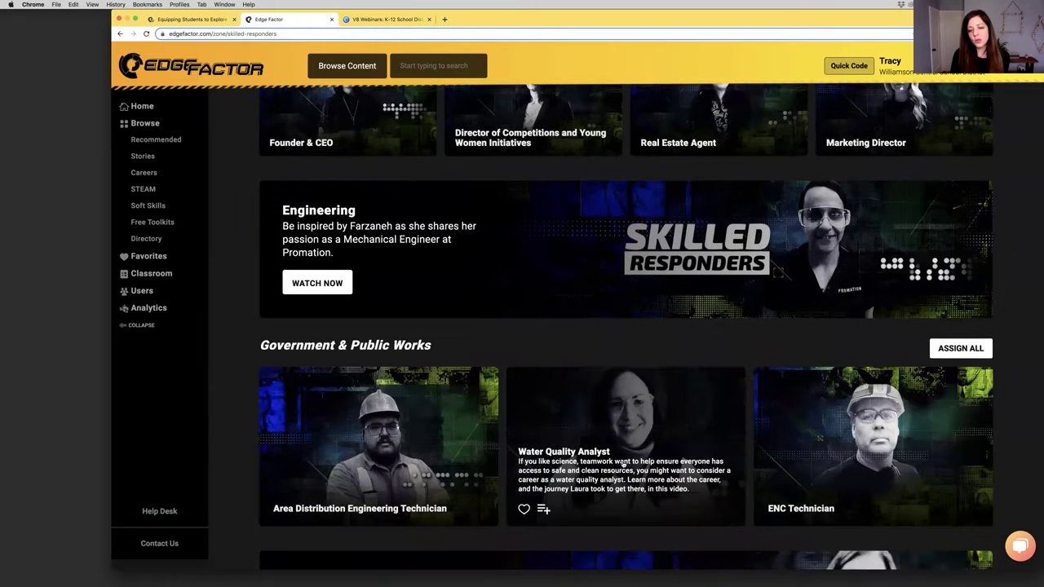
{"action": "mouse_move", "coordinate": [407, 430]}
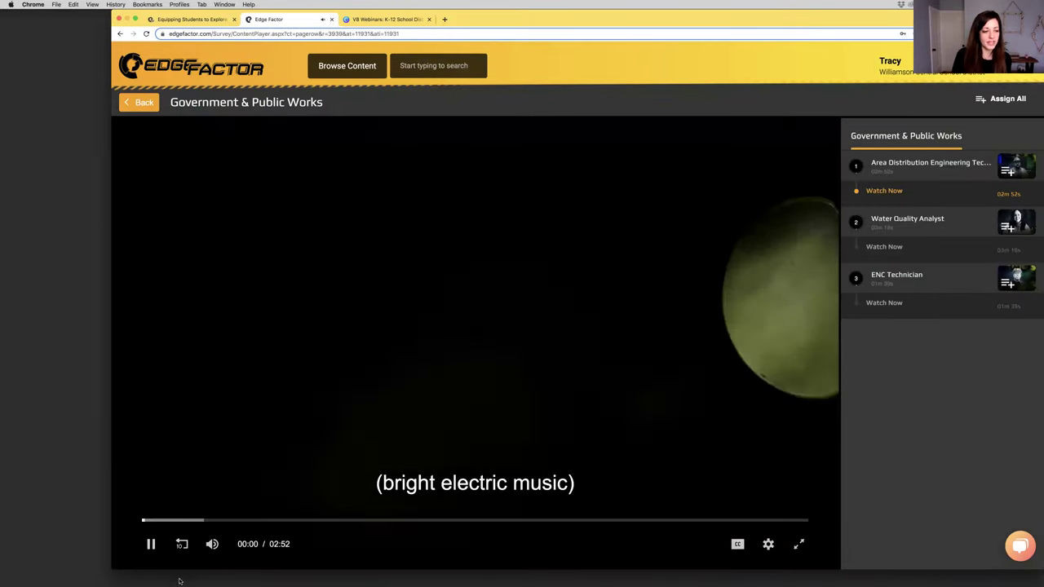
{"action": "left_click", "coordinate": [151, 544]}
{"action": "left_click", "coordinate": [212, 545]}
{"action": "left_click", "coordinate": [151, 546]}
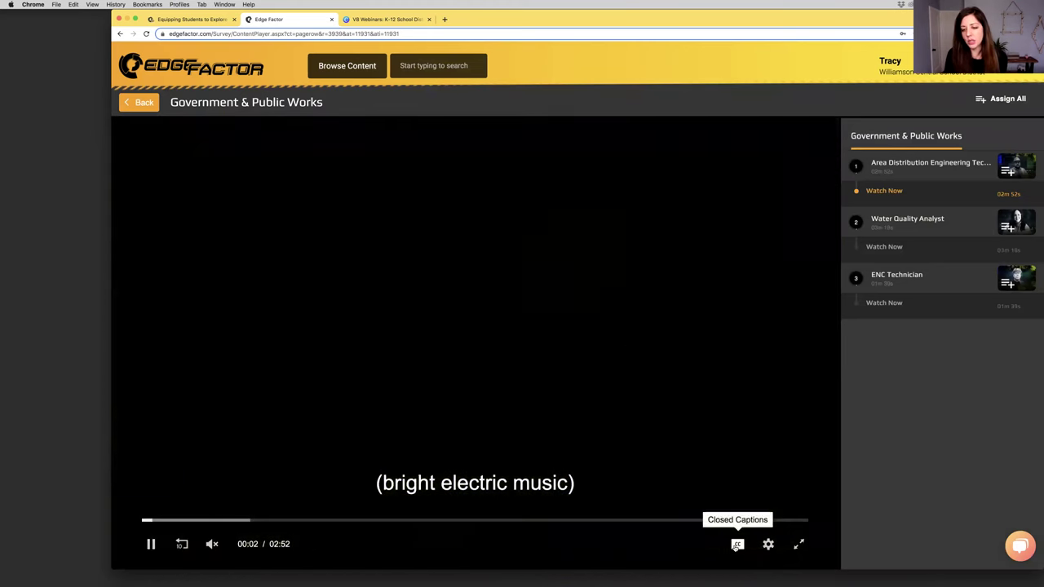
{"action": "left_click", "coordinate": [736, 545]}
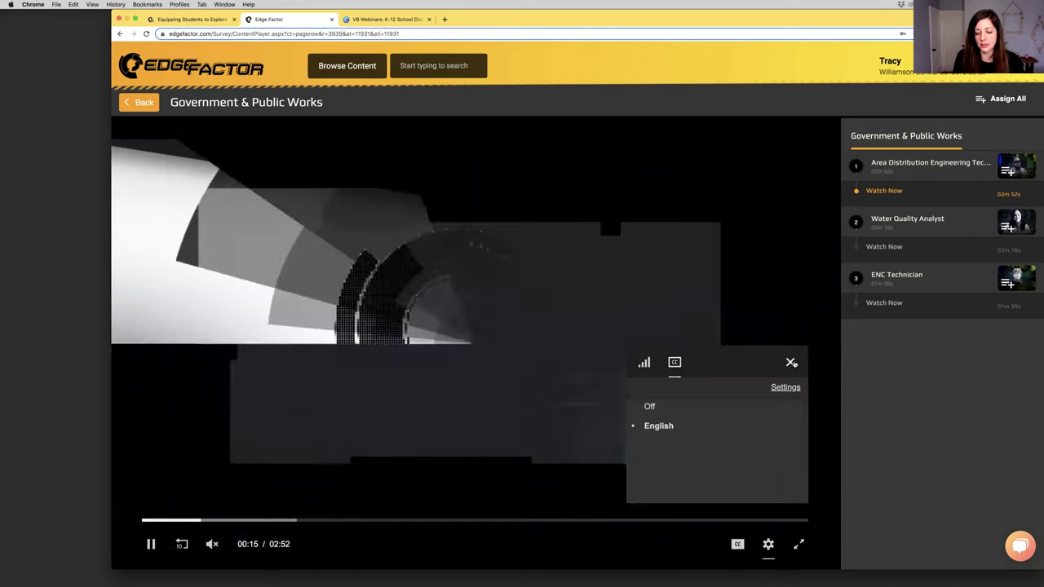
{"action": "left_click", "coordinate": [790, 362]}
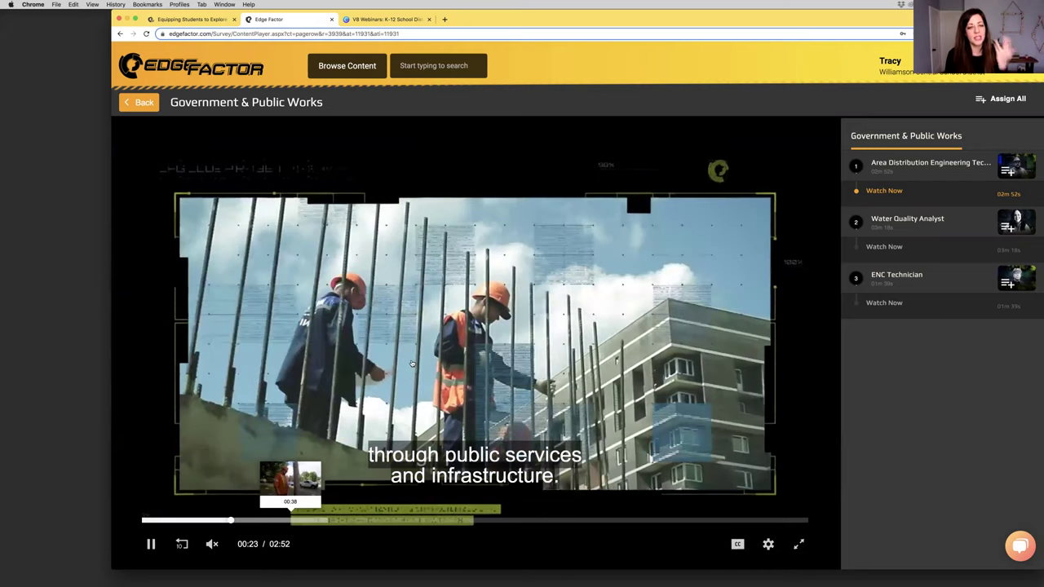
{"action": "left_click", "coordinate": [291, 520]}
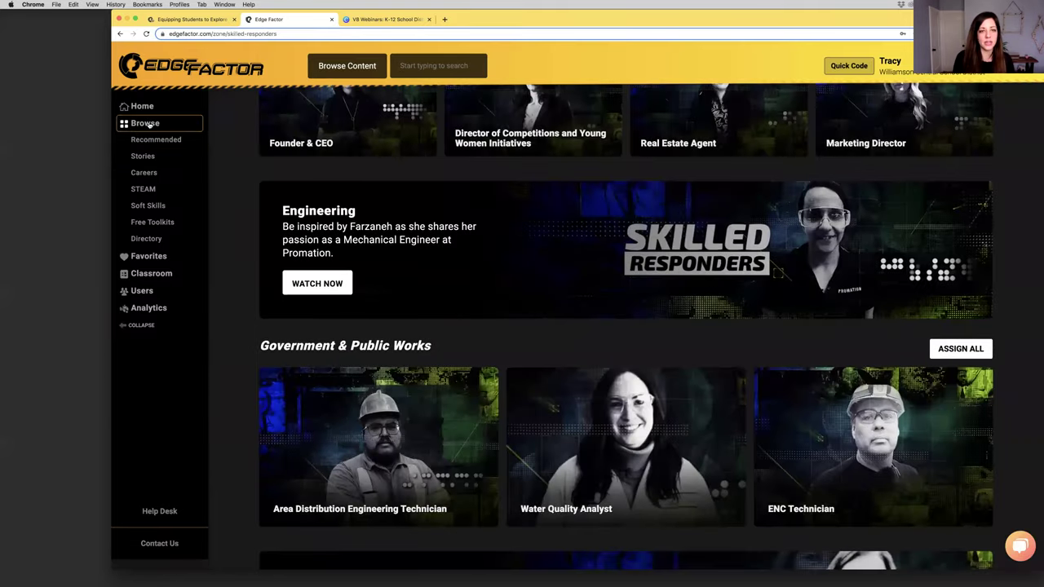
From Browse, open The Edge Factor Show and advance the Season 1 carousel
{"action": "left_click", "coordinate": [147, 124]}
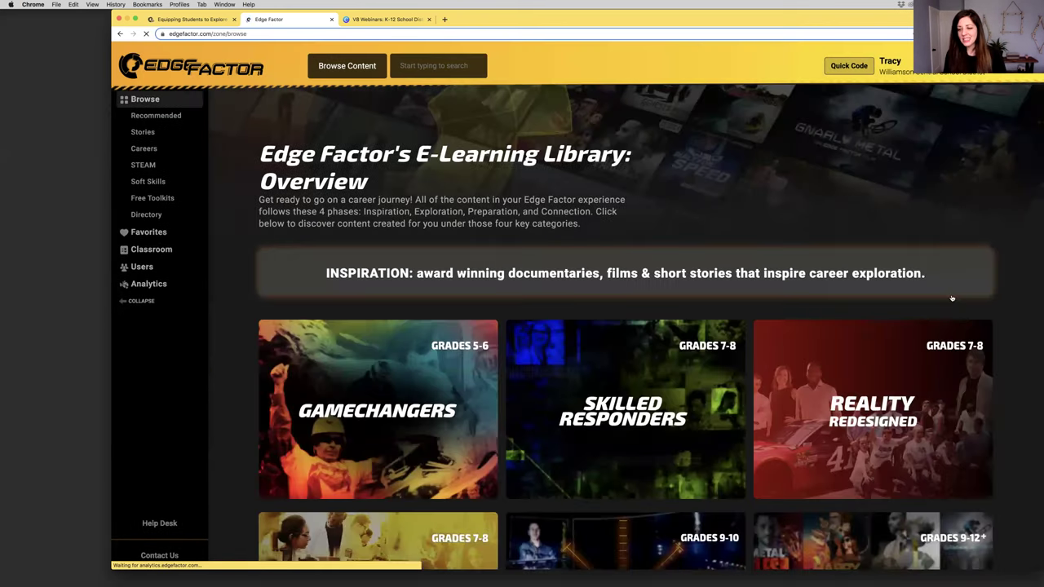
{"action": "scroll", "coordinate": [951, 299], "scroll_direction": "down", "scroll_amount": 5}
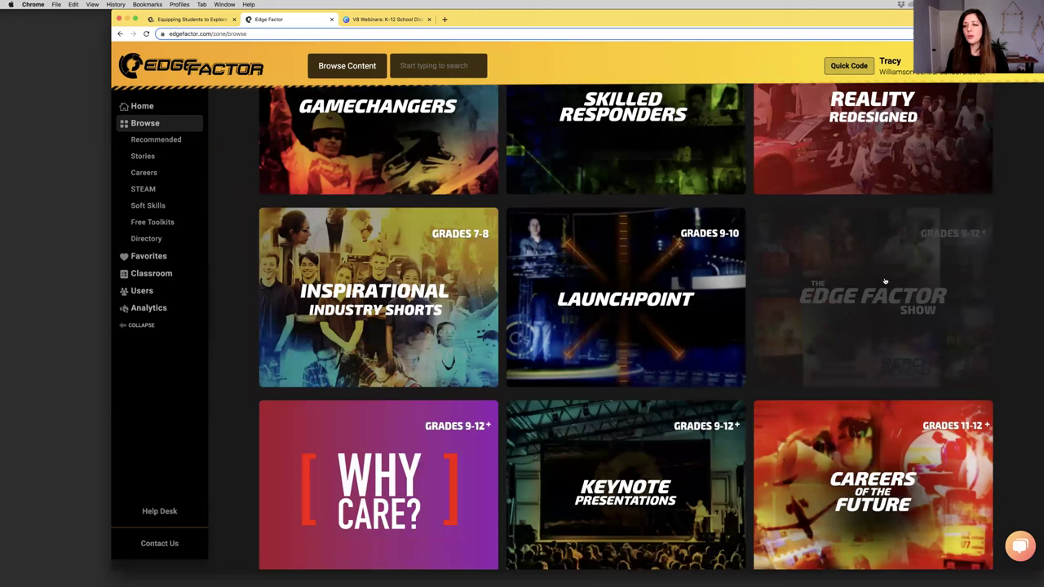
{"action": "left_click", "coordinate": [885, 282]}
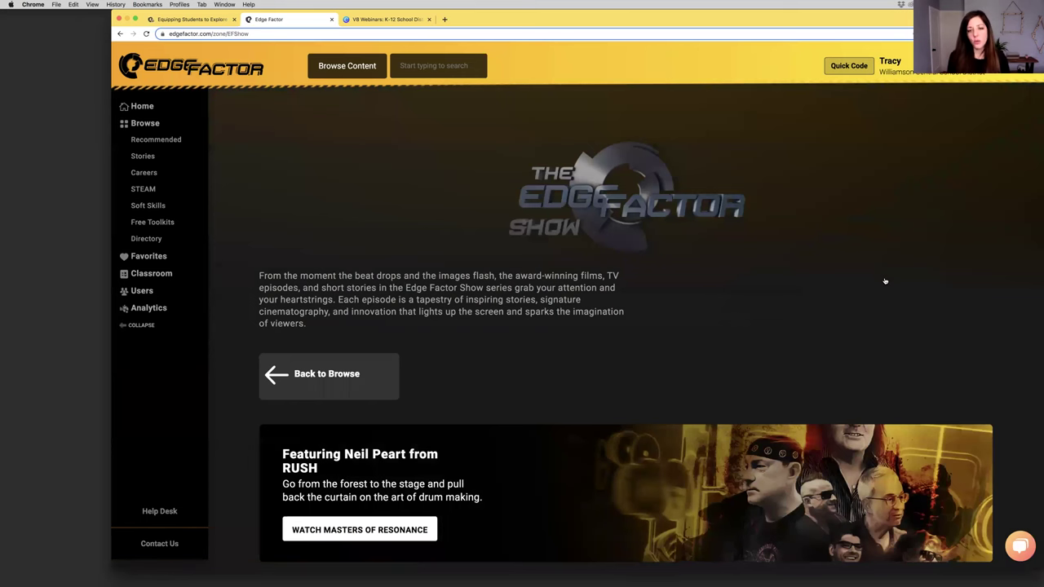
{"action": "scroll", "coordinate": [561, 296], "scroll_direction": "down", "scroll_amount": 4}
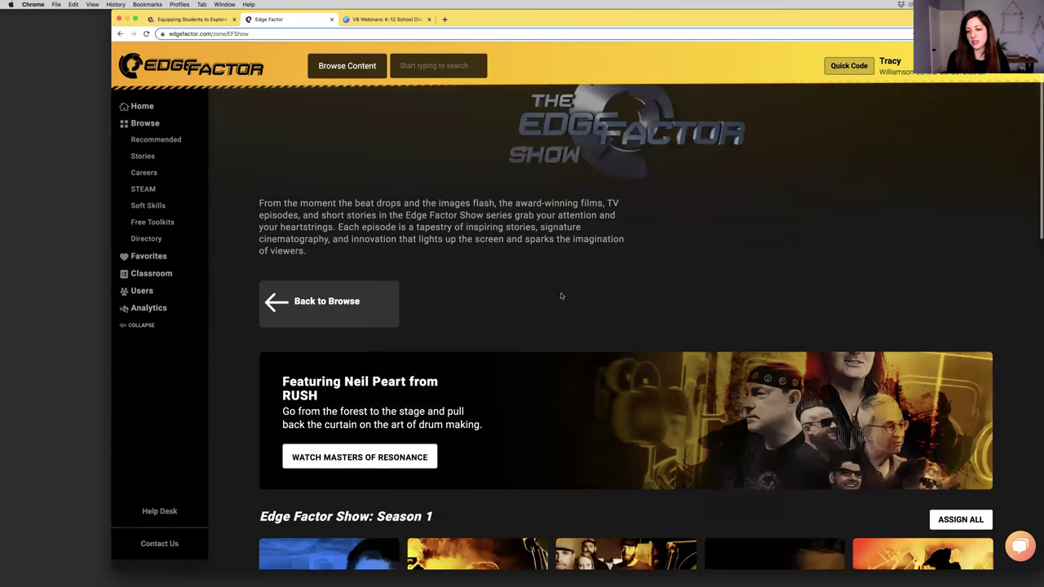
{"action": "scroll", "coordinate": [561, 296], "scroll_direction": "down", "scroll_amount": 1}
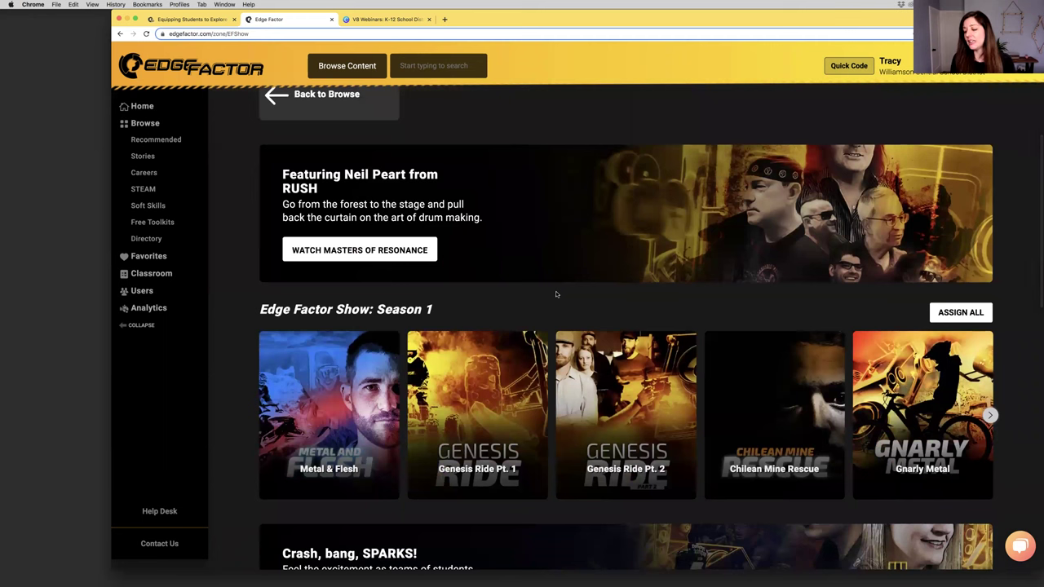
{"action": "scroll", "coordinate": [556, 293], "scroll_direction": "down", "scroll_amount": 2}
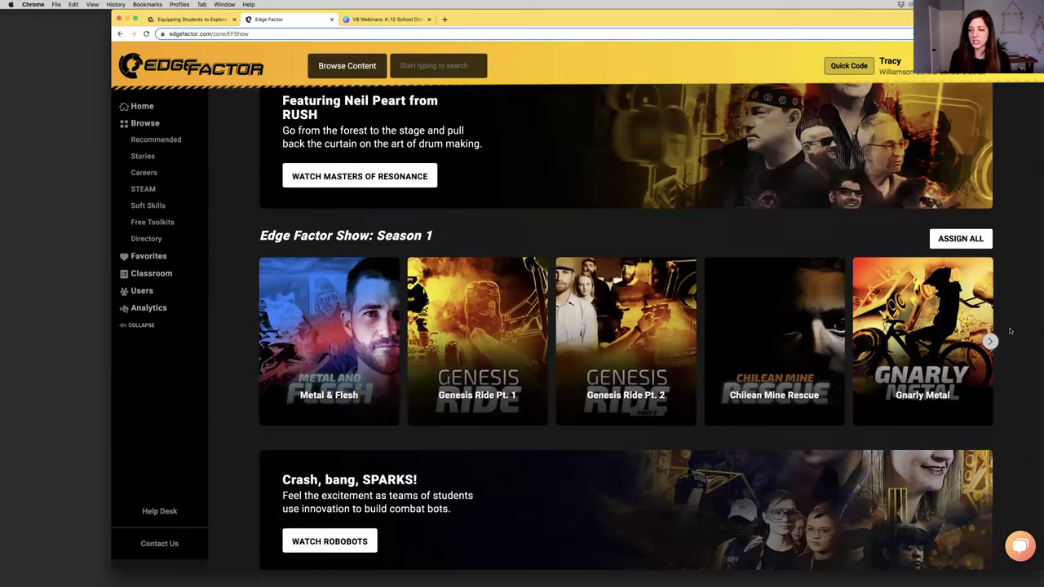
{"action": "left_click", "coordinate": [992, 342]}
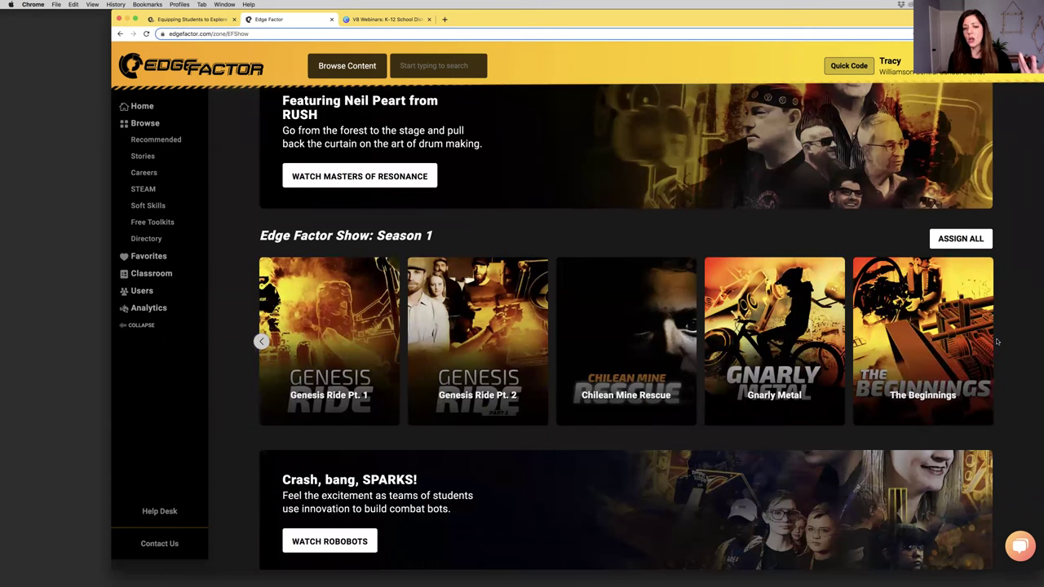
Expand Season 2 to show all eleven films and scroll through them
{"action": "scroll", "coordinate": [353, 353], "scroll_direction": "down", "scroll_amount": 4}
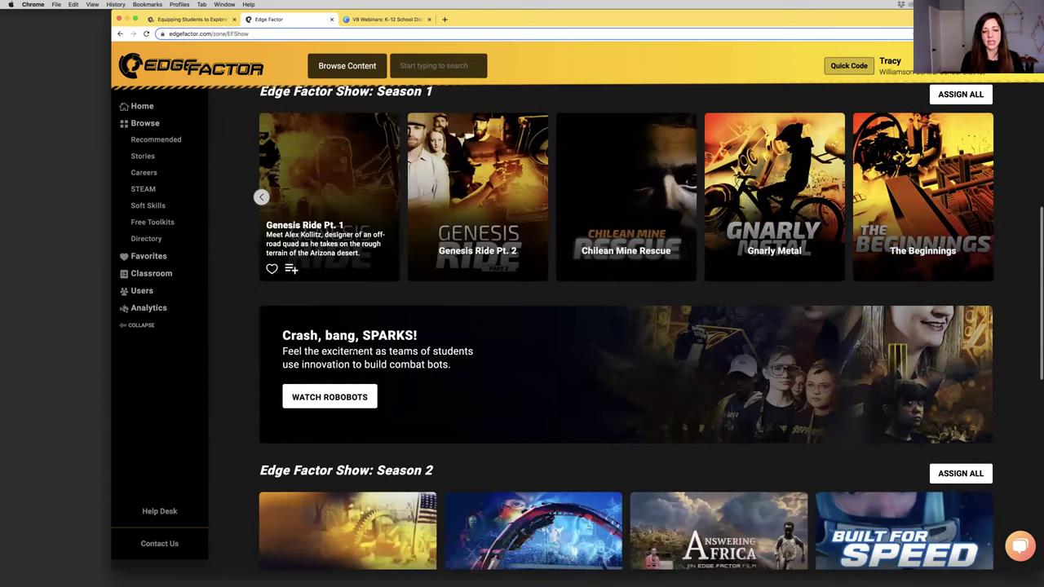
{"action": "scroll", "coordinate": [353, 351], "scroll_direction": "down", "scroll_amount": 4}
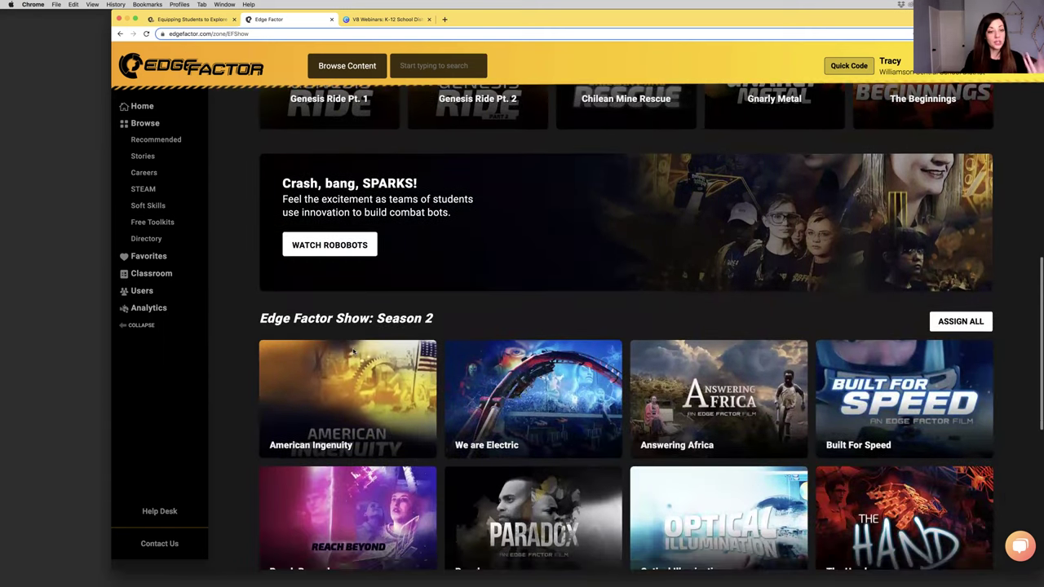
{"action": "scroll", "coordinate": [353, 351], "scroll_direction": "down", "scroll_amount": 2}
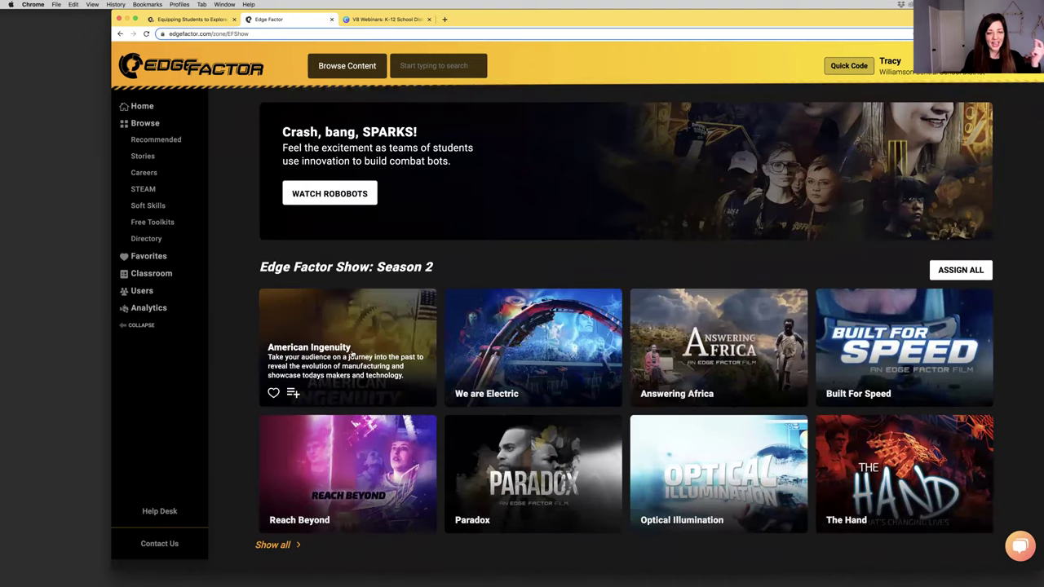
{"action": "left_click", "coordinate": [282, 552]}
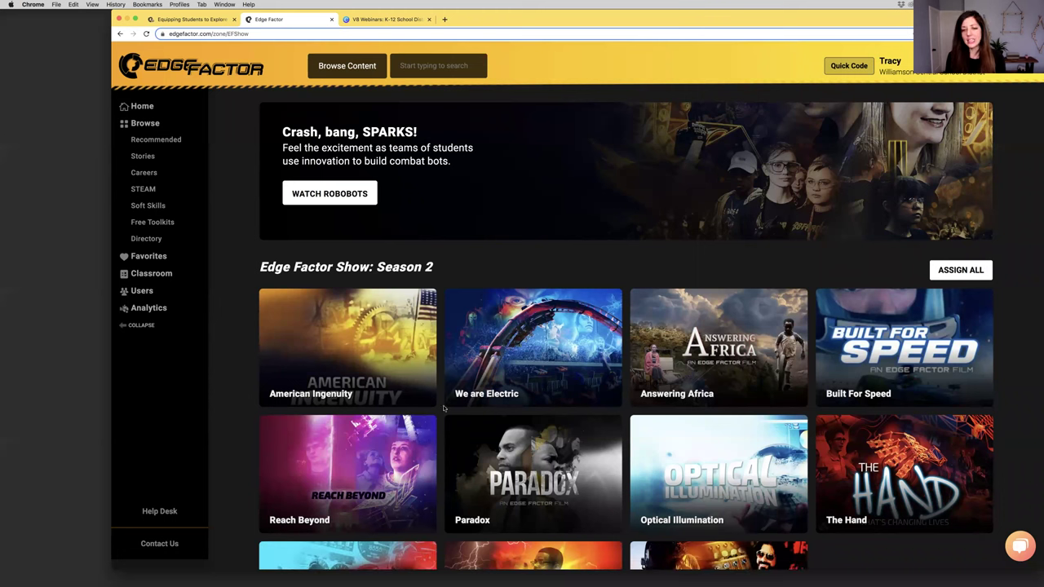
{"action": "scroll", "coordinate": [448, 426], "scroll_direction": "down", "scroll_amount": 1}
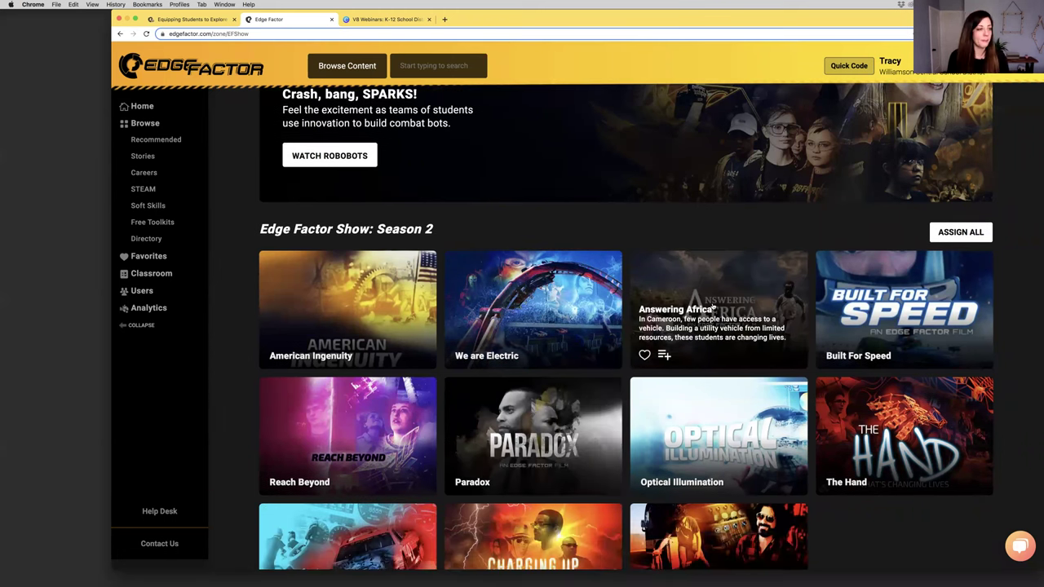
{"action": "scroll", "coordinate": [716, 314], "scroll_direction": "down", "scroll_amount": 2}
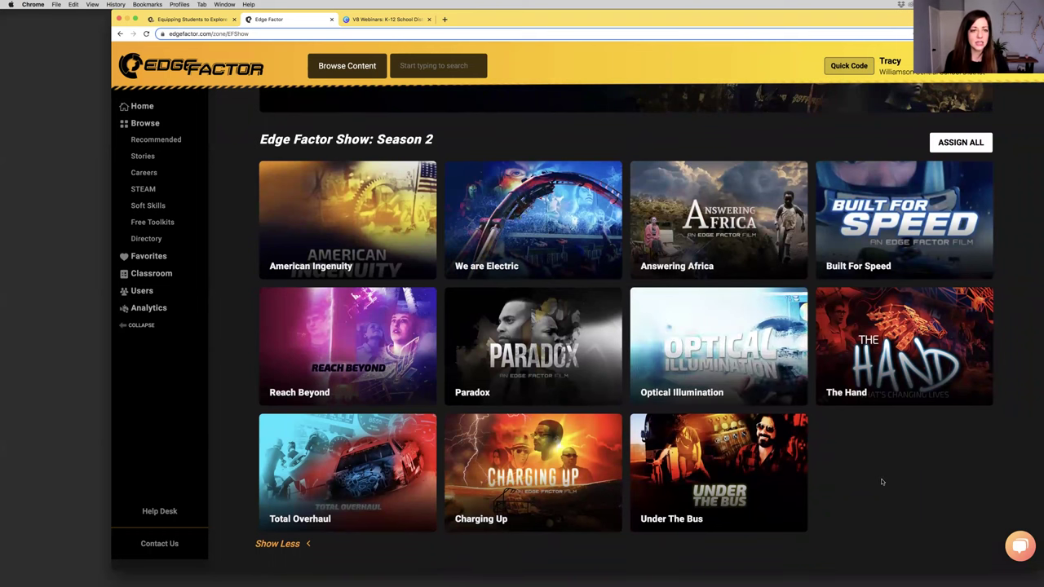
{"action": "scroll", "coordinate": [872, 478], "scroll_direction": "down", "scroll_amount": 3}
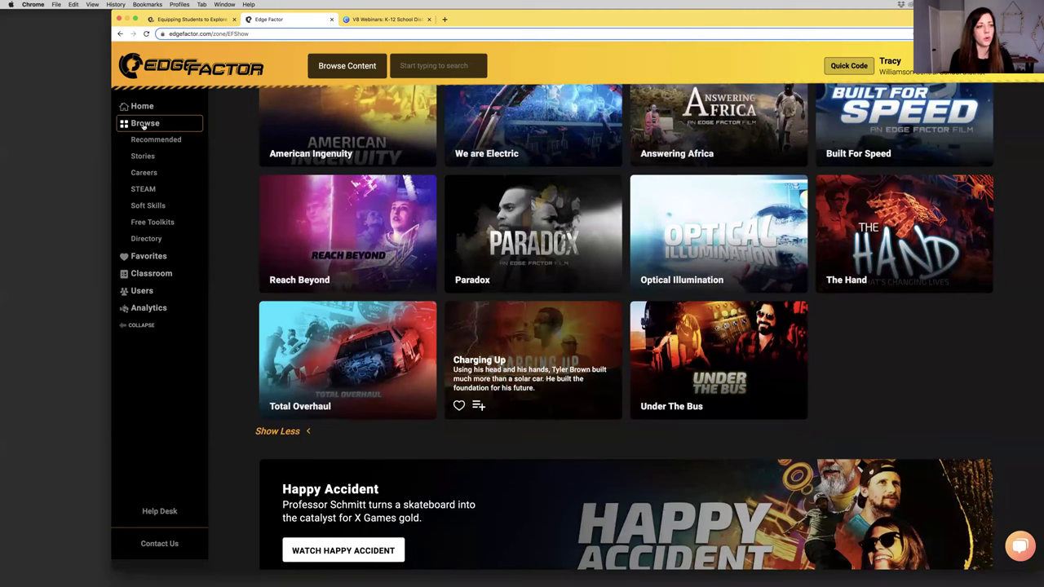
{"action": "left_click", "coordinate": [144, 123]}
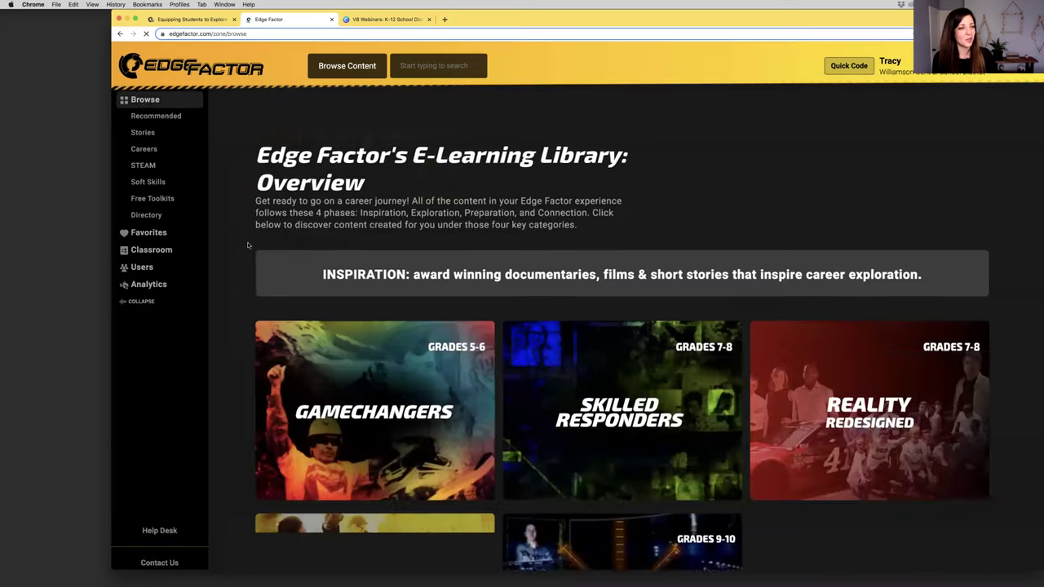
{"action": "scroll", "coordinate": [251, 271], "scroll_direction": "down", "scroll_amount": 5}
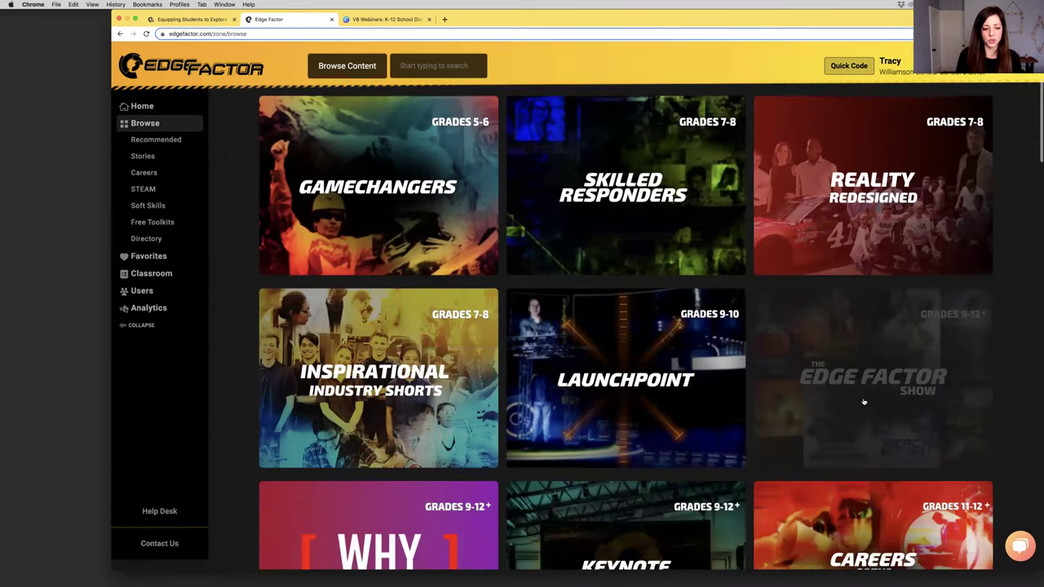
{"action": "scroll", "coordinate": [853, 399], "scroll_direction": "down", "scroll_amount": 3}
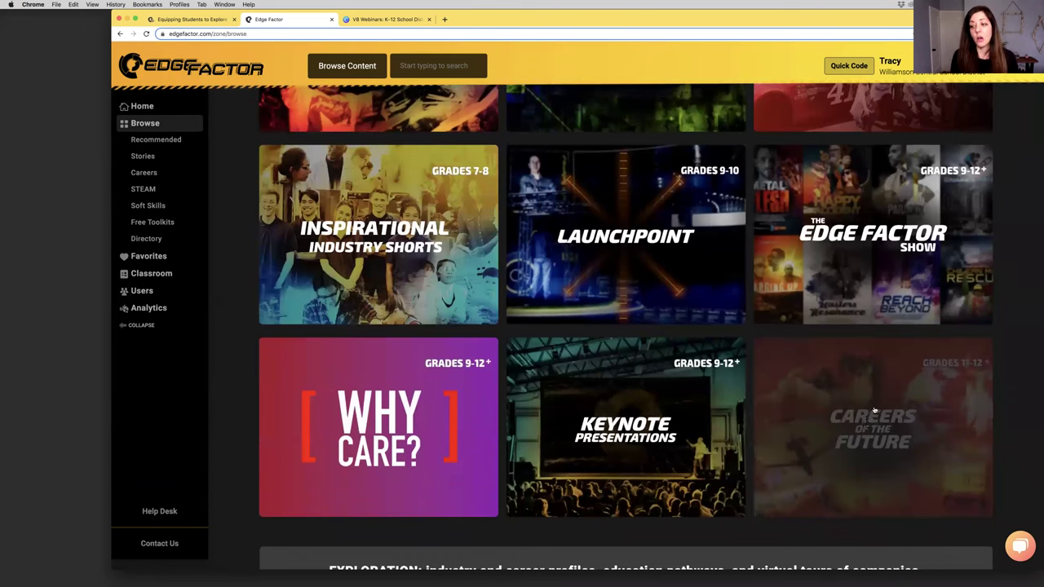
{"action": "left_click", "coordinate": [856, 425]}
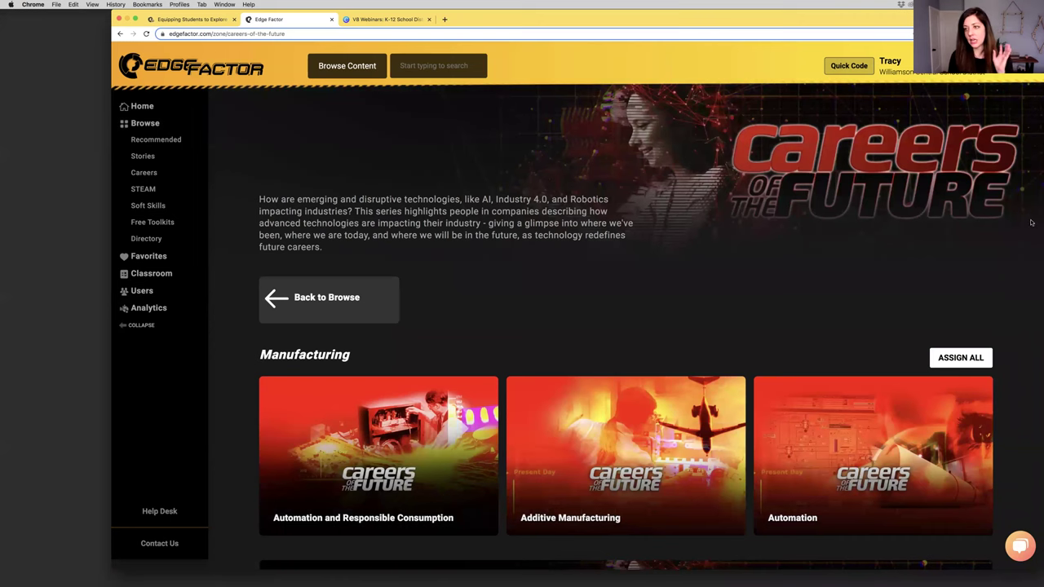
{"action": "scroll", "coordinate": [990, 253], "scroll_direction": "down", "scroll_amount": 1}
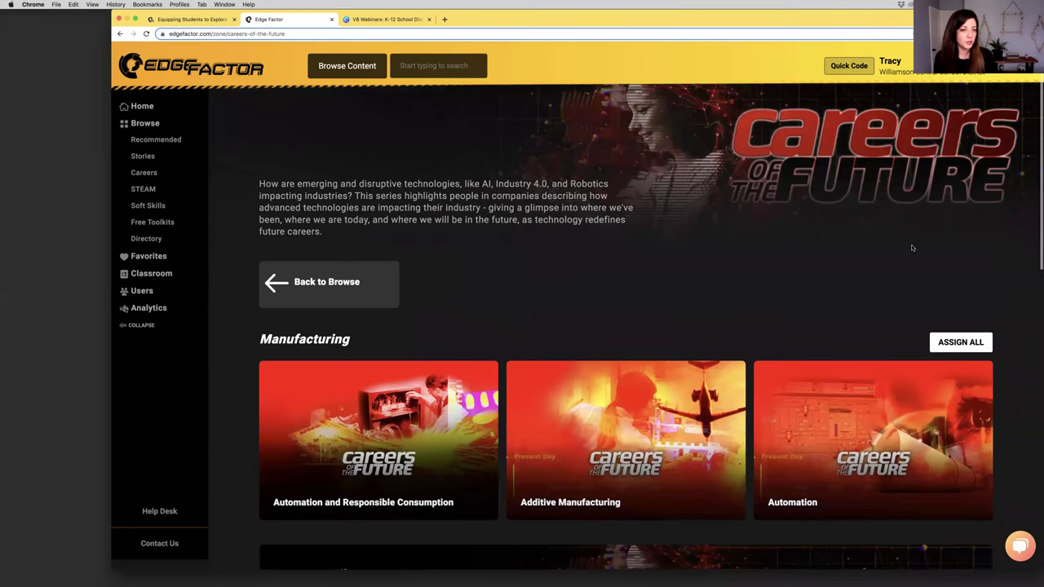
{"action": "left_click_drag", "start_coordinate": [290, 184], "coordinate": [462, 185]}
{"action": "scroll", "coordinate": [625, 327], "scroll_direction": "up", "scroll_amount": 1}
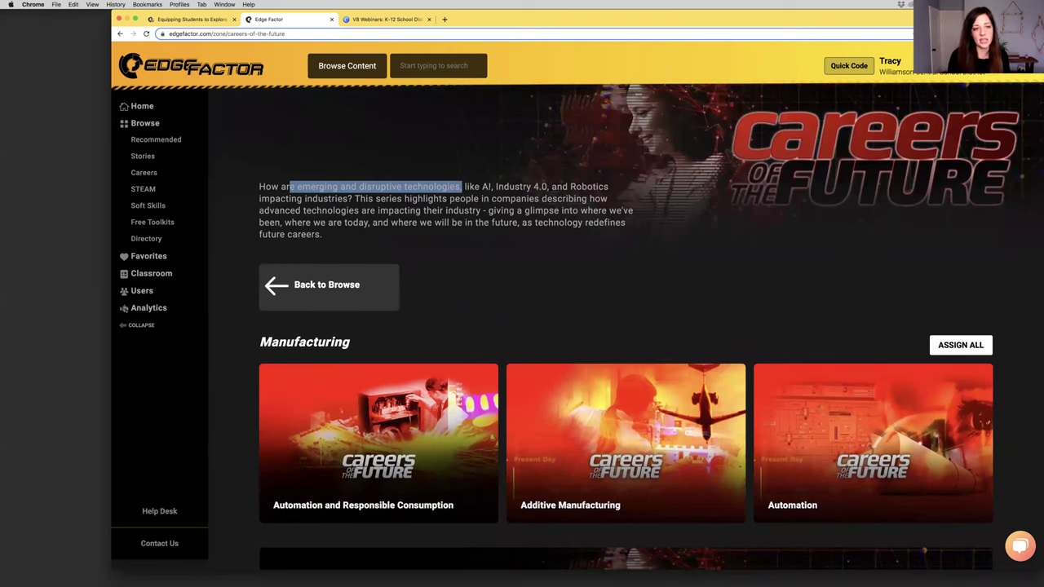
{"action": "scroll", "coordinate": [496, 195], "scroll_direction": "down", "scroll_amount": 5}
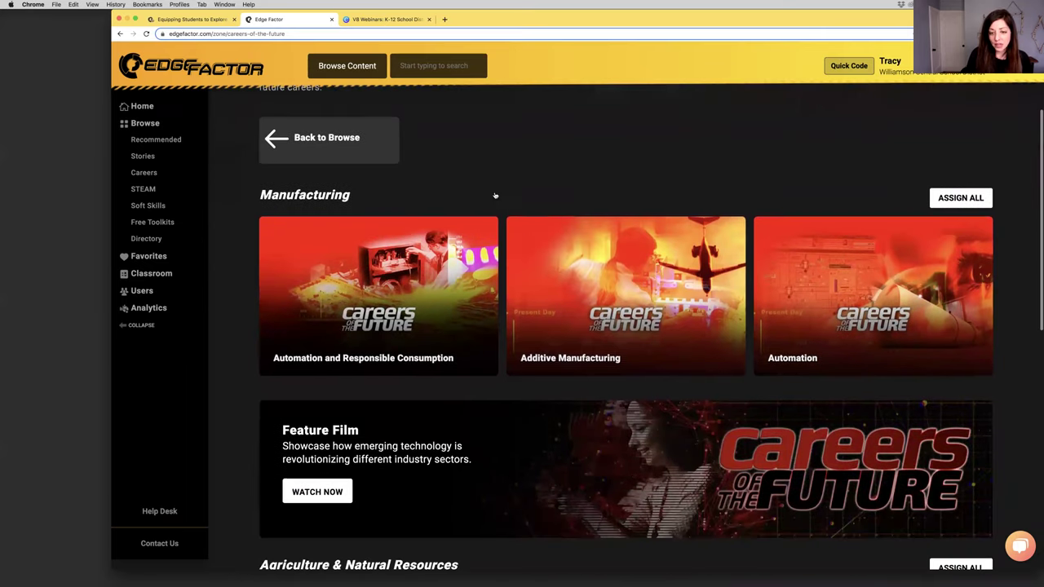
{"action": "mouse_move", "coordinate": [597, 274]}
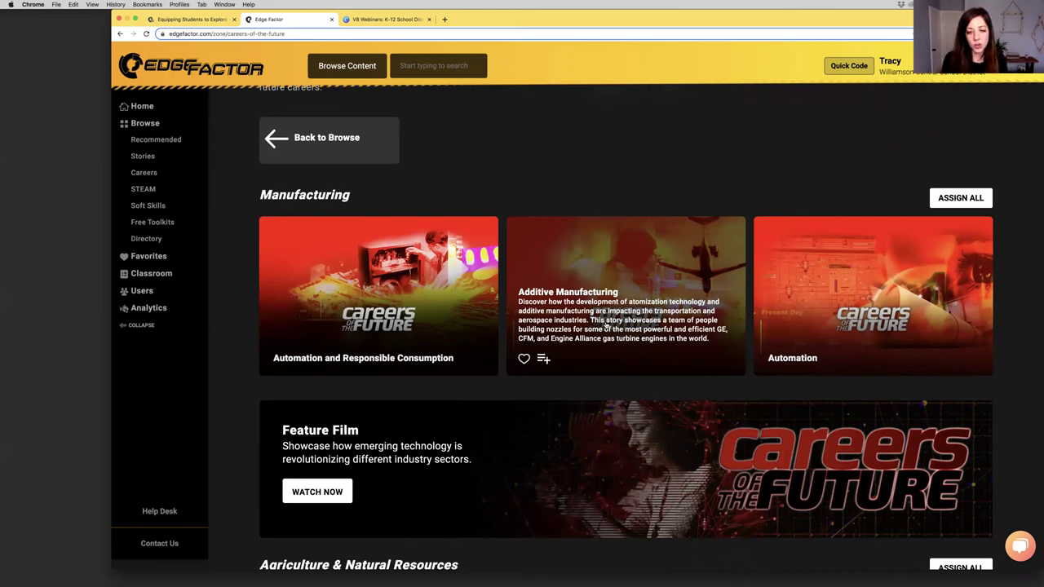
Open the Additive Manufacturing video, play it fullscreen, and raise the volume
{"action": "left_click", "coordinate": [549, 303]}
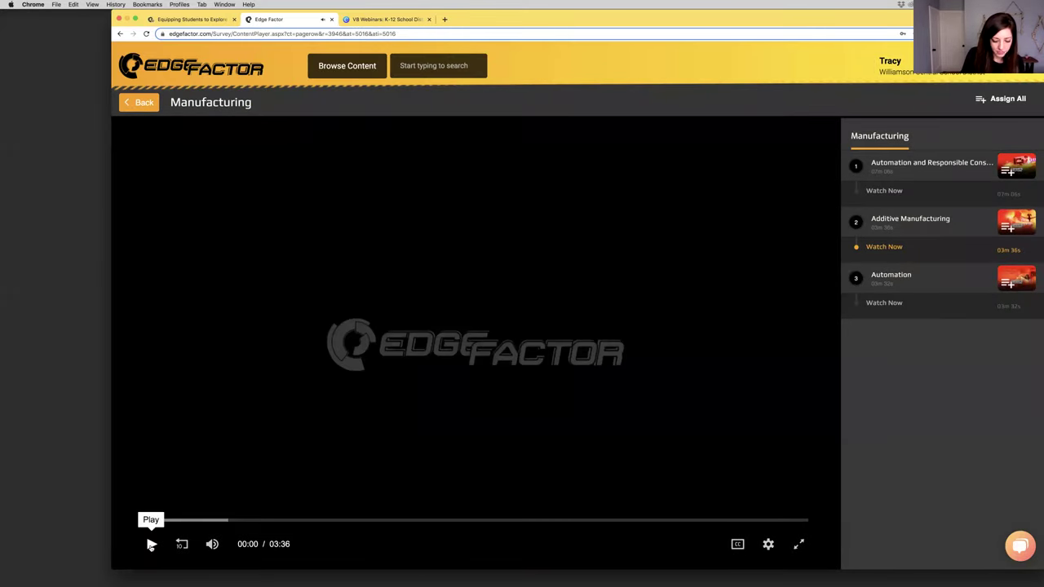
{"action": "left_click", "coordinate": [151, 545]}
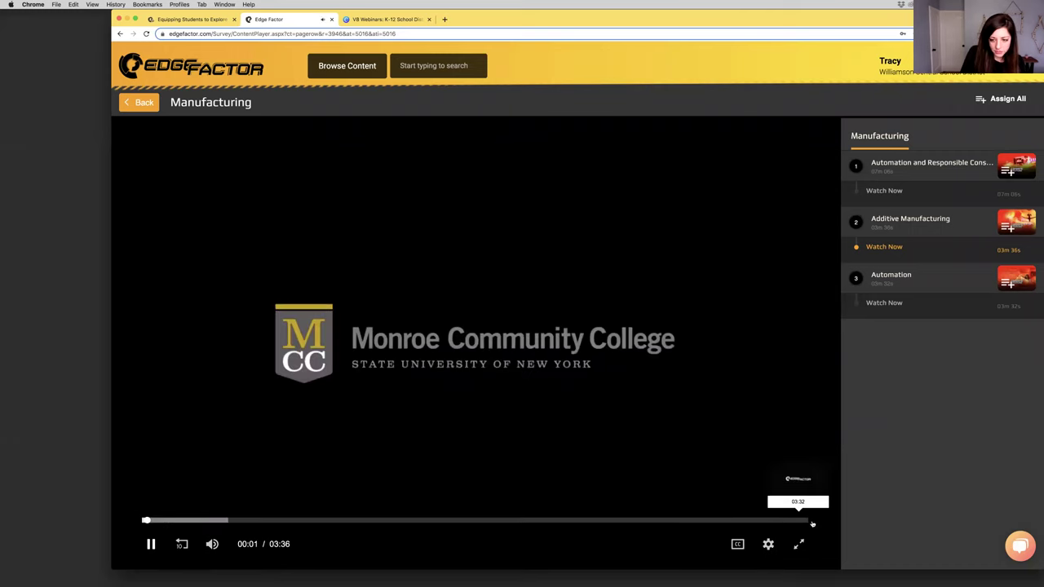
{"action": "left_click", "coordinate": [799, 544]}
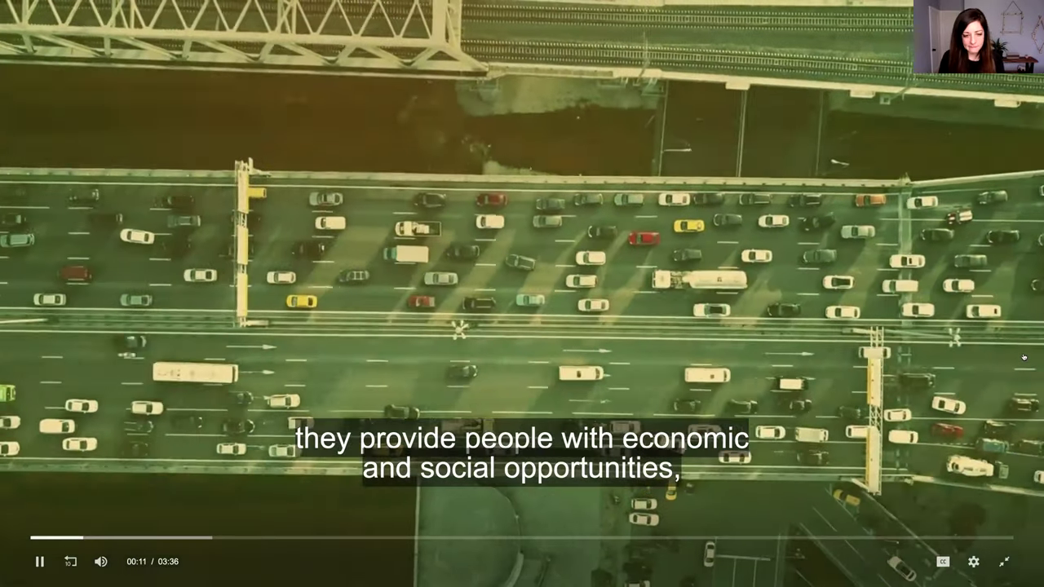
{"action": "key", "text": "Up"}
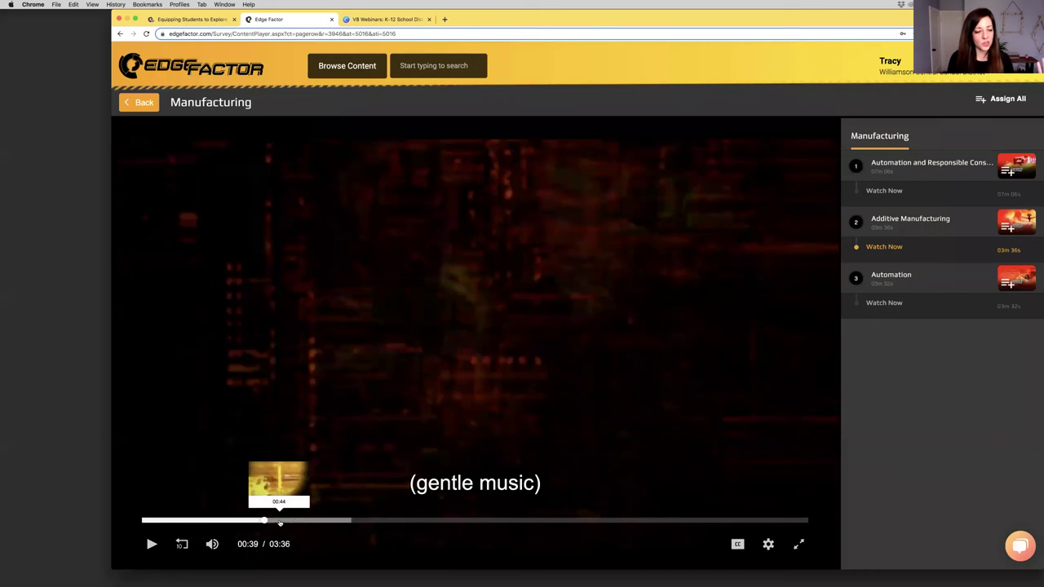
Seek to 01:18, mute, jump back to about 01:16, pause, and return to Careers of the Future
{"action": "left_click", "coordinate": [384, 526]}
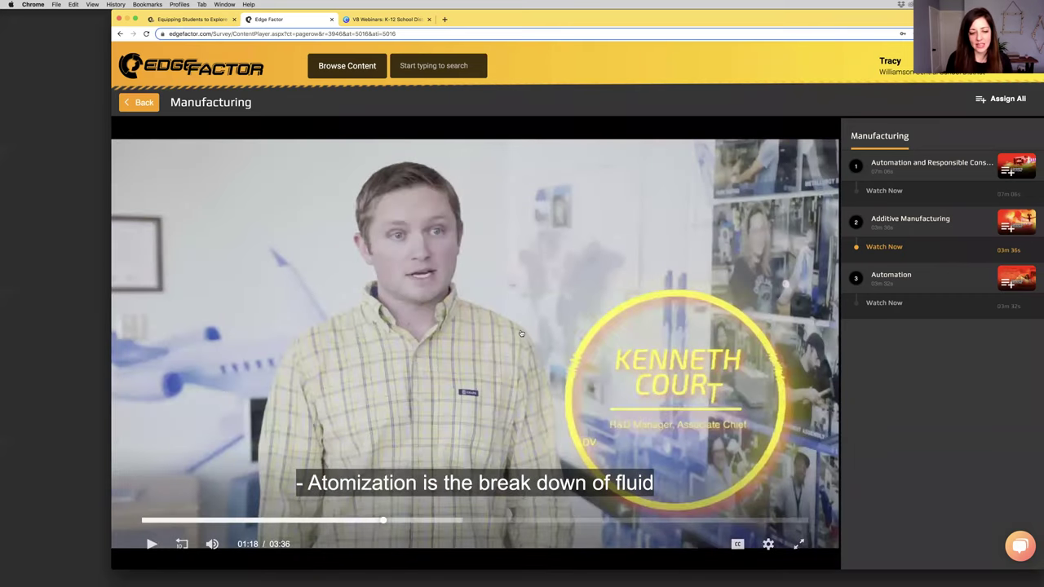
{"action": "key", "text": "m"}
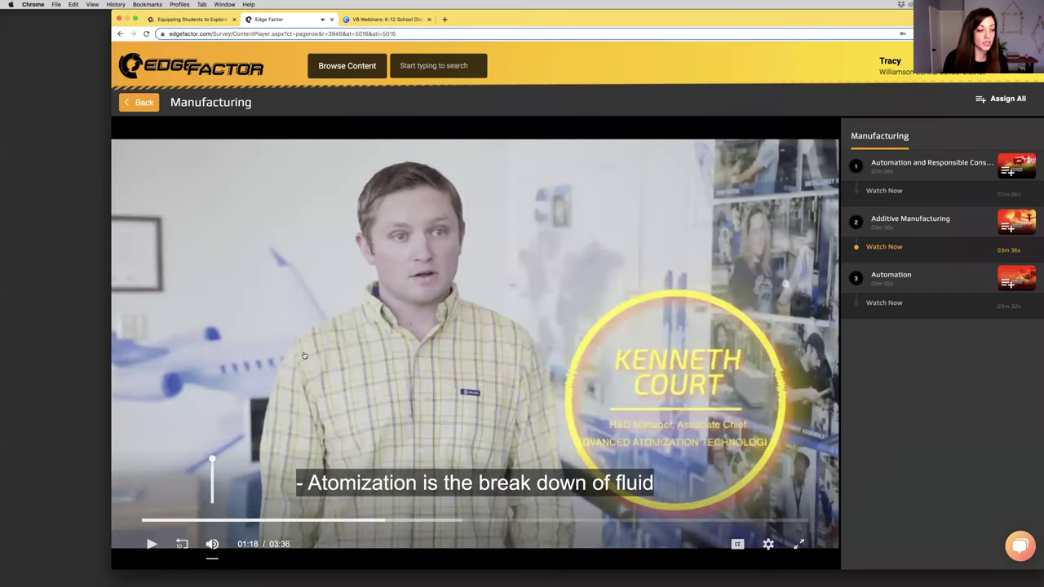
{"action": "left_click", "coordinate": [304, 355]}
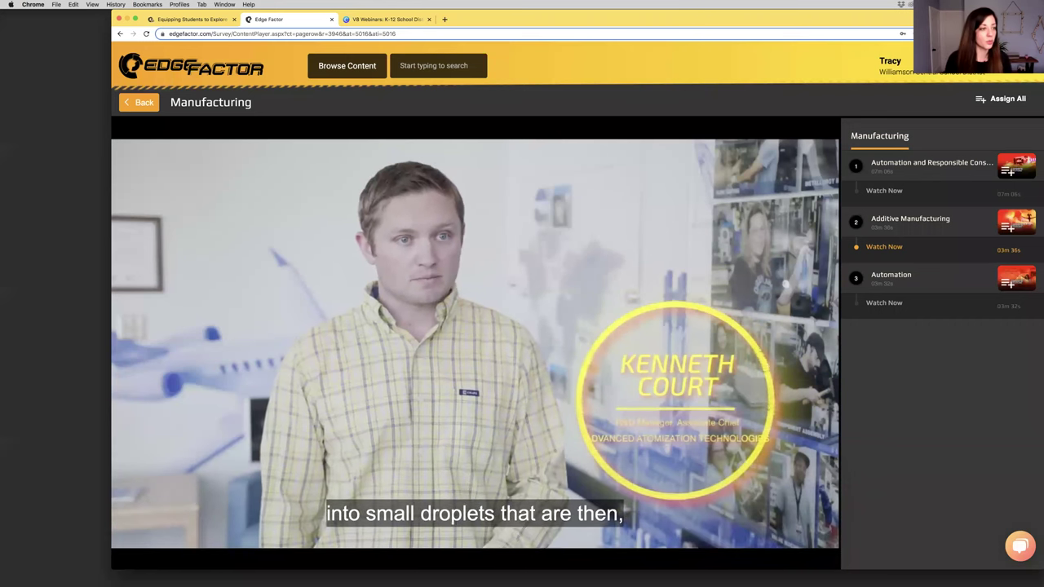
{"action": "mouse_move", "coordinate": [402, 531]}
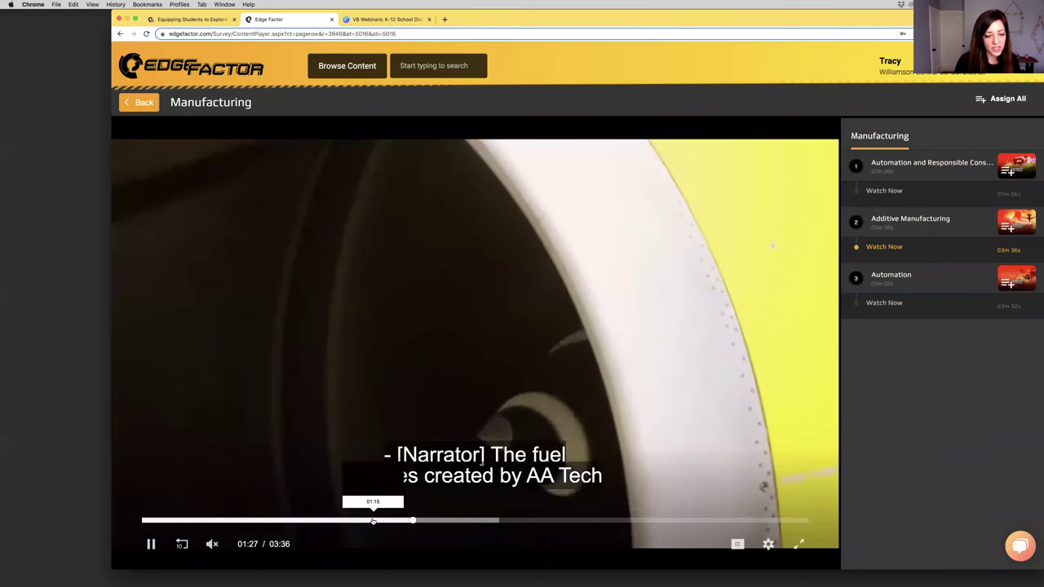
{"action": "left_click", "coordinate": [375, 521]}
{"action": "left_click", "coordinate": [350, 427]}
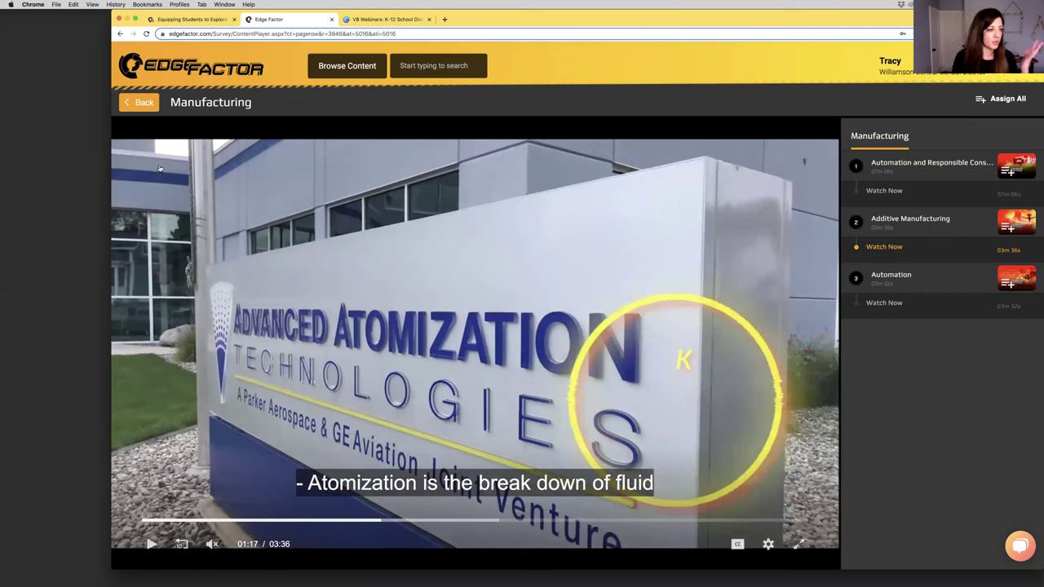
{"action": "left_click", "coordinate": [147, 109]}
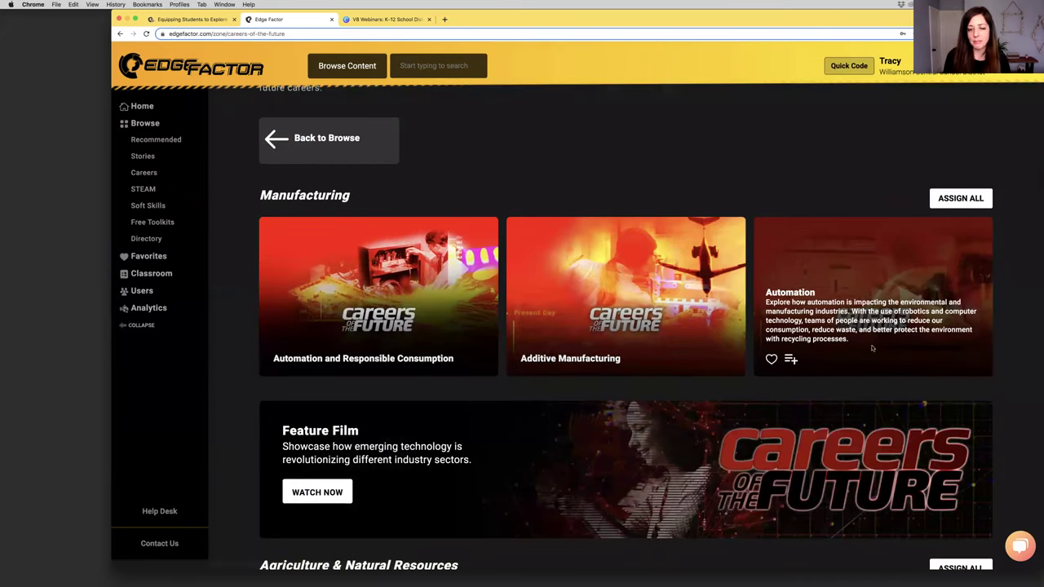
Scroll to the Agriculture & Natural Resources films and highlight the Healthcare banner description
{"action": "scroll", "coordinate": [734, 327], "scroll_direction": "down", "scroll_amount": 5}
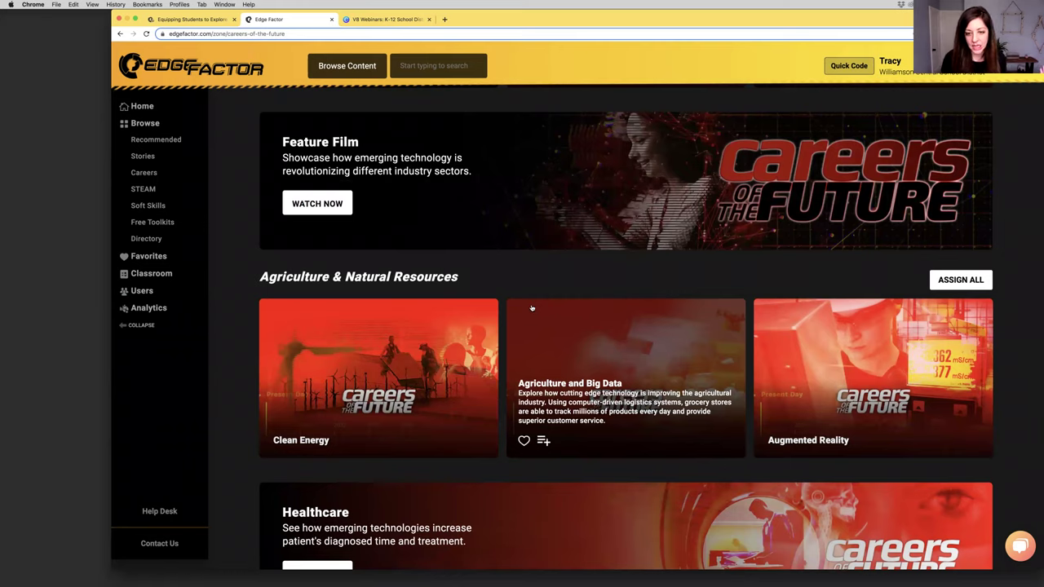
{"action": "scroll", "coordinate": [531, 307], "scroll_direction": "down", "scroll_amount": 3}
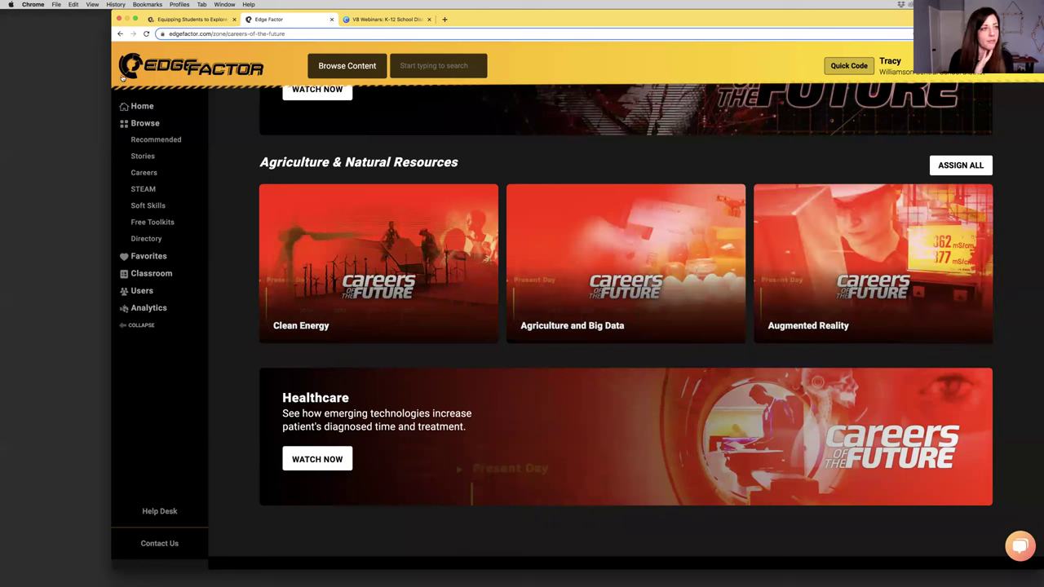
{"action": "triple_click", "coordinate": [403, 413]}
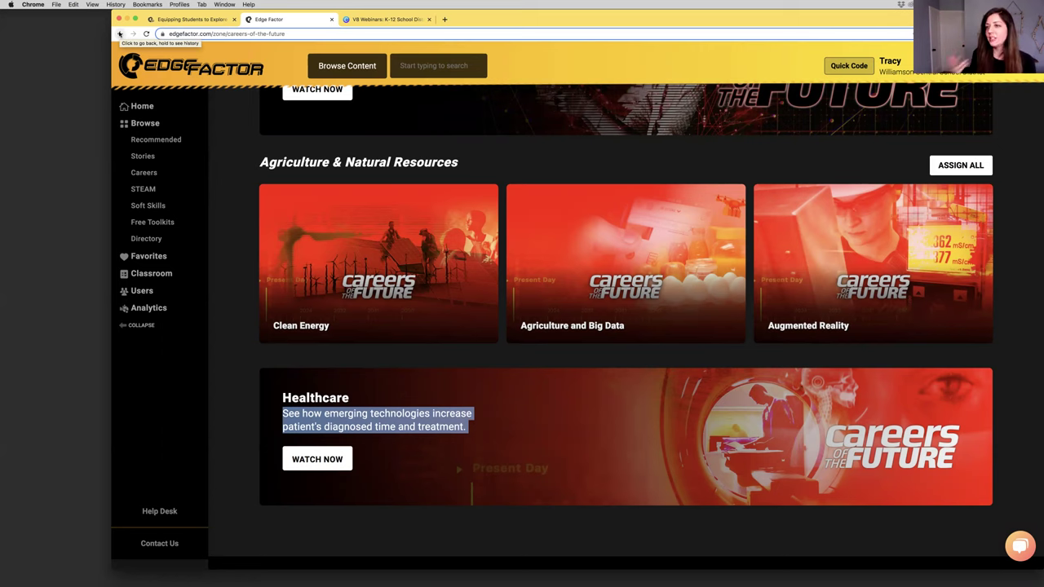
Return to Browse and scroll to Exploration tiles like Industry Overviews and Career Profiles
{"action": "left_click", "coordinate": [143, 123]}
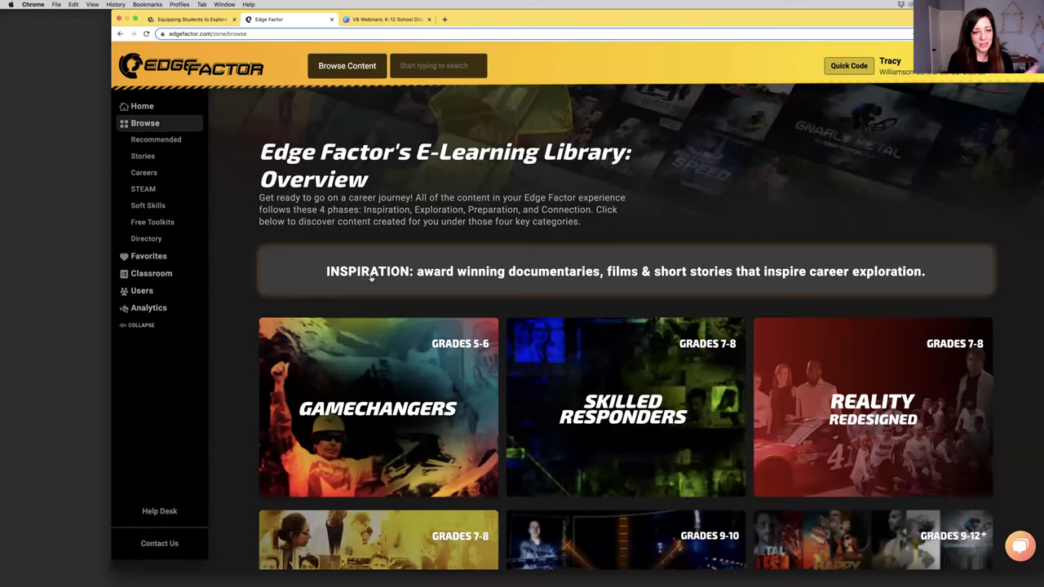
{"action": "scroll", "coordinate": [370, 280], "scroll_direction": "down", "scroll_amount": 1}
{"action": "scroll", "coordinate": [370, 280], "scroll_direction": "down", "scroll_amount": 4}
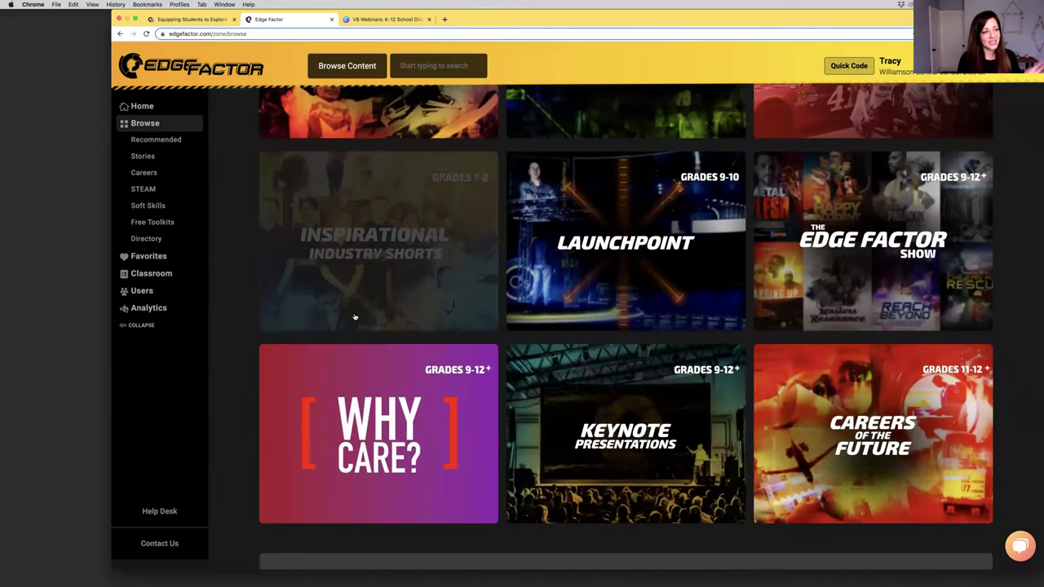
{"action": "scroll", "coordinate": [354, 317], "scroll_direction": "down", "scroll_amount": 5}
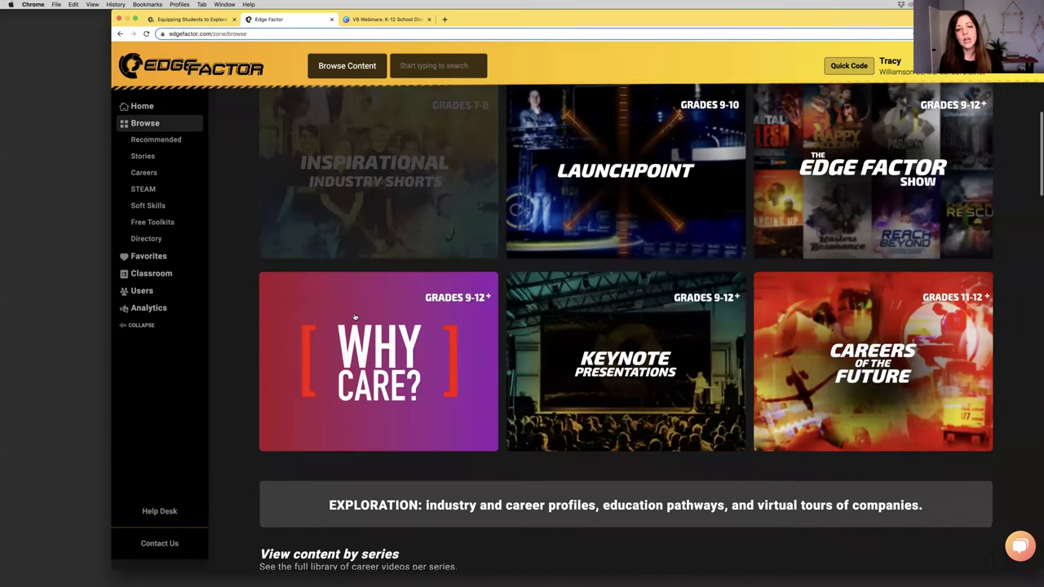
{"action": "scroll", "coordinate": [248, 306], "scroll_direction": "down", "scroll_amount": 1}
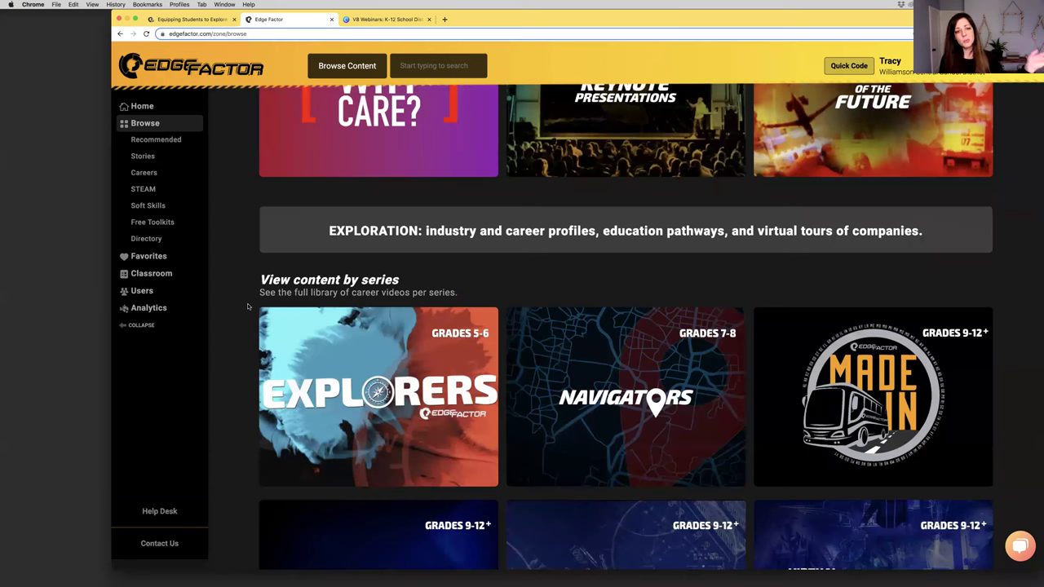
{"action": "scroll", "coordinate": [398, 245], "scroll_direction": "down", "scroll_amount": 1}
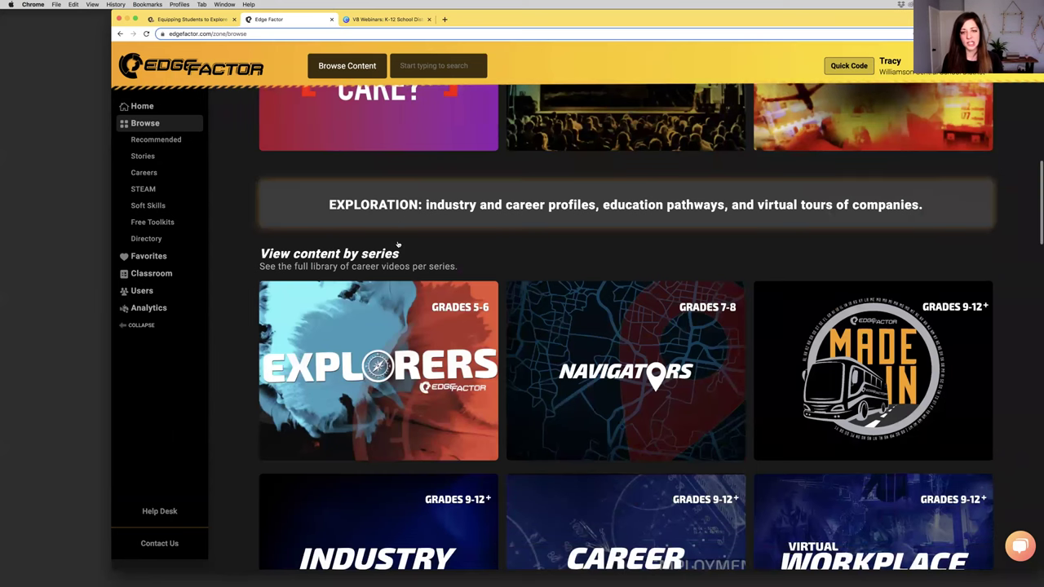
{"action": "scroll", "coordinate": [398, 245], "scroll_direction": "down", "scroll_amount": 3}
{"action": "scroll", "coordinate": [857, 265], "scroll_direction": "down", "scroll_amount": 2}
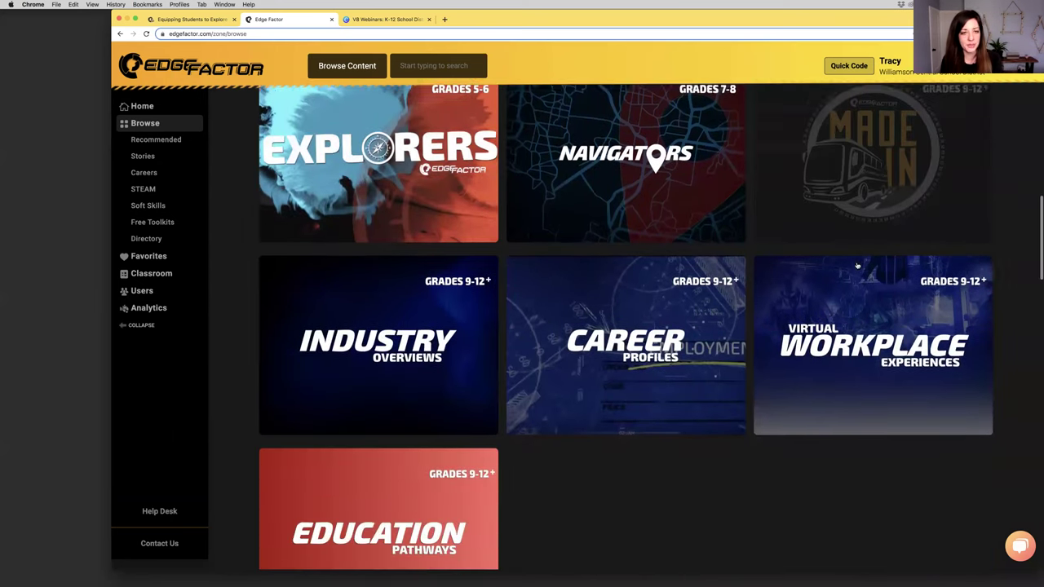
{"action": "scroll", "coordinate": [857, 266], "scroll_direction": "down", "scroll_amount": 1}
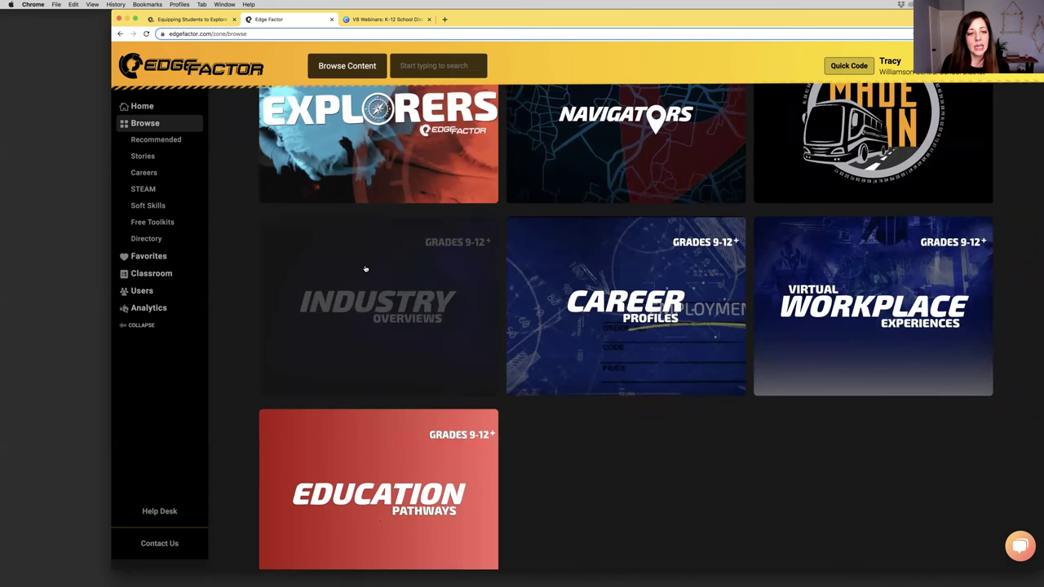
Open Industry Overviews, highlight its title, and scroll through the Education-to-Manufacturing industry tiles
{"action": "left_click", "coordinate": [352, 306]}
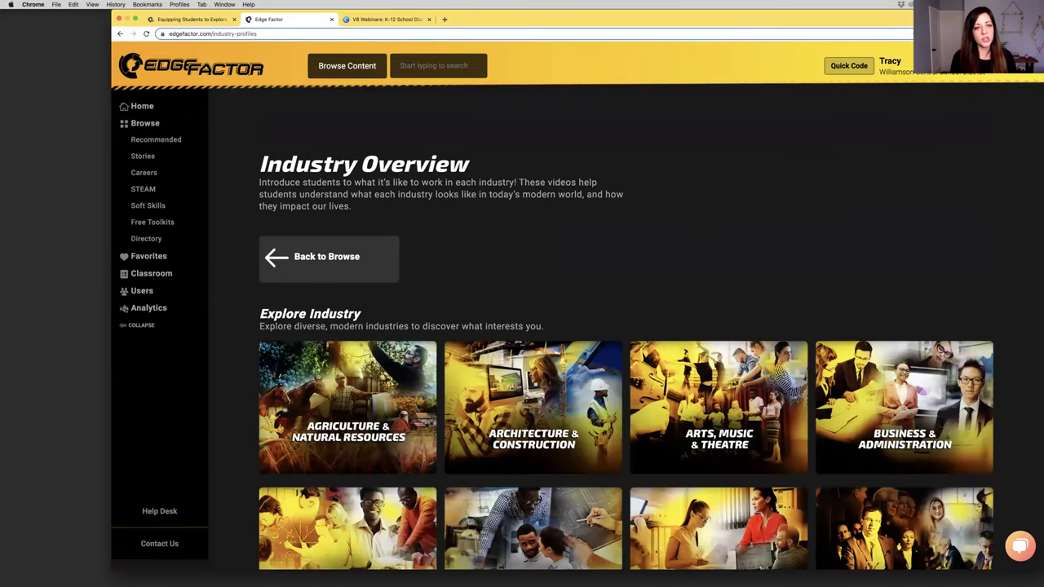
{"action": "left_click_drag", "start_coordinate": [308, 163], "coordinate": [416, 165]}
{"action": "scroll", "coordinate": [415, 169], "scroll_direction": "down", "scroll_amount": 3}
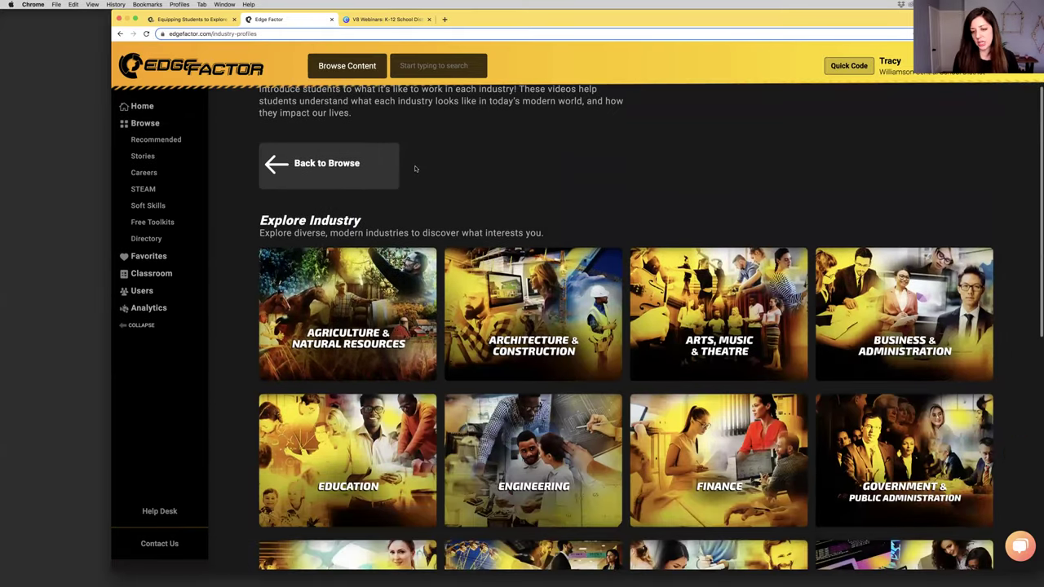
{"action": "scroll", "coordinate": [412, 187], "scroll_direction": "down", "scroll_amount": 3}
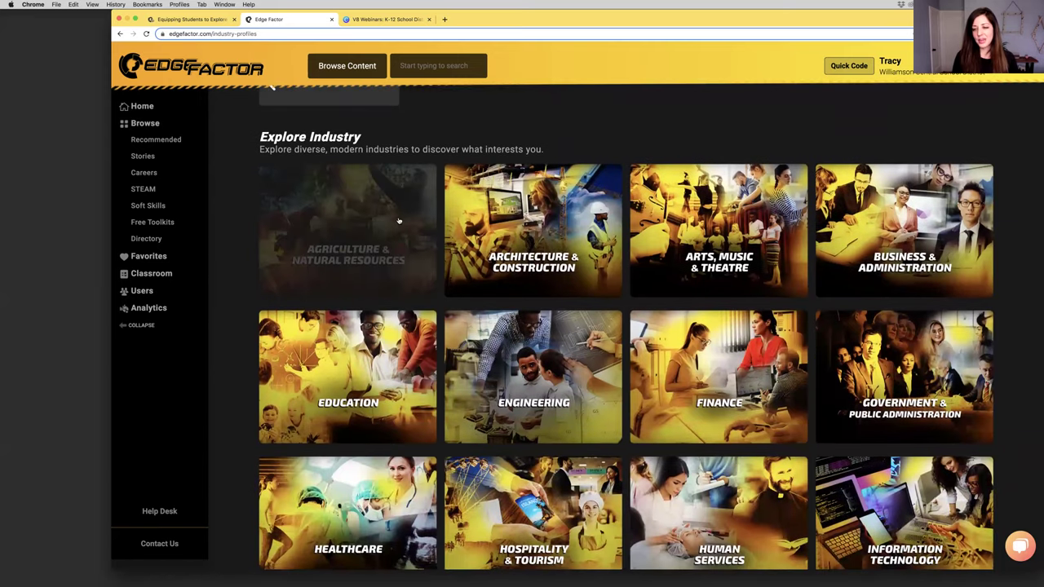
{"action": "scroll", "coordinate": [571, 351], "scroll_direction": "down", "scroll_amount": 4}
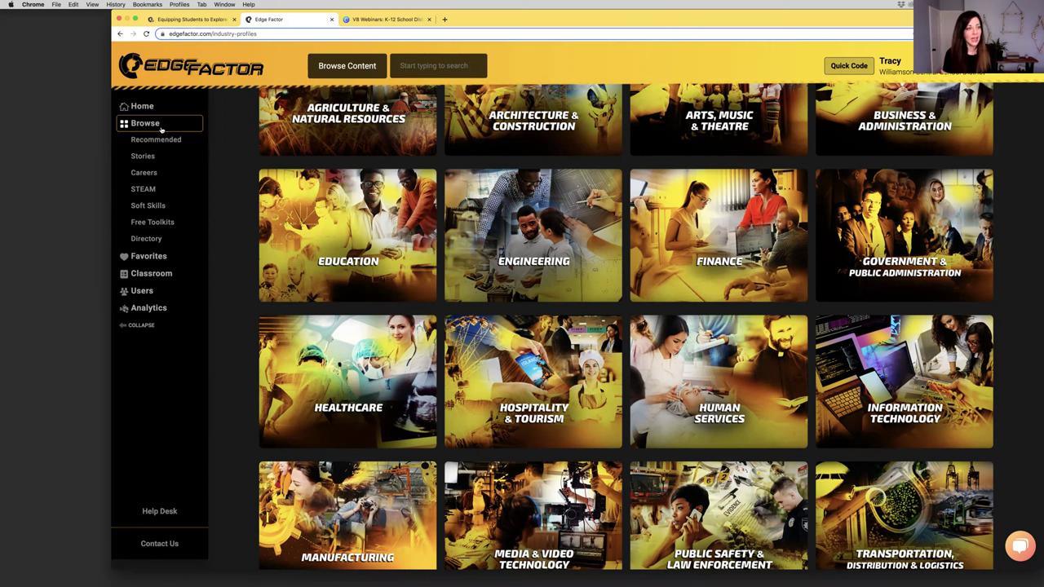
Go back to Browse, scroll down, and open the Career Profiles series
{"action": "left_click", "coordinate": [162, 128]}
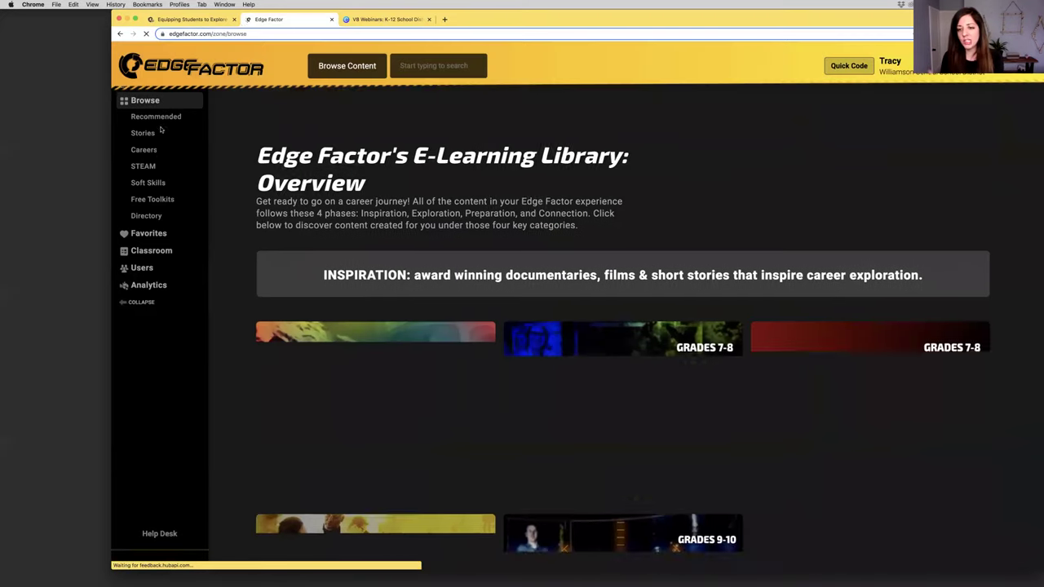
{"action": "scroll", "coordinate": [368, 356], "scroll_direction": "down", "scroll_amount": 15}
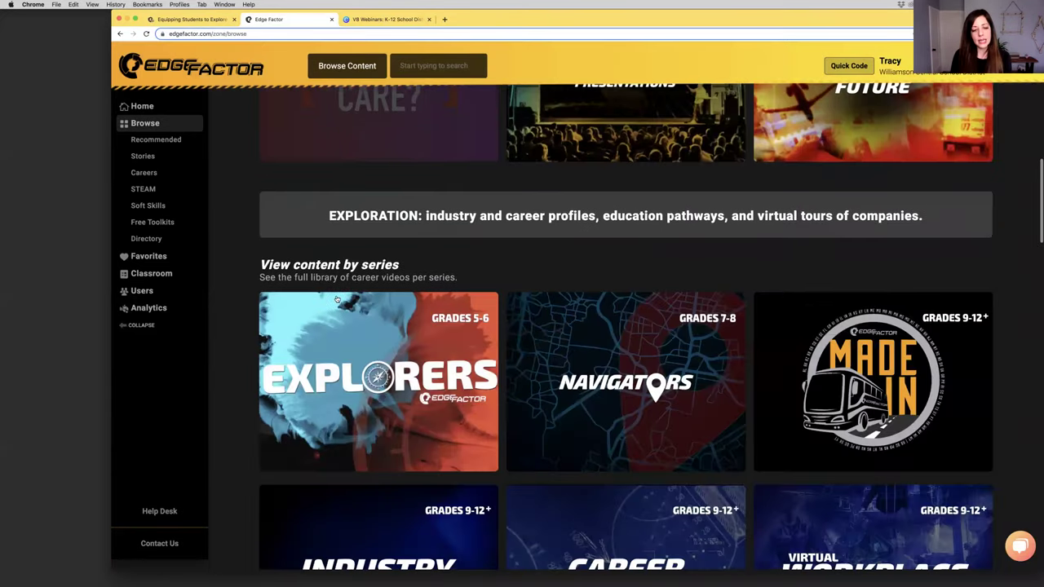
{"action": "scroll", "coordinate": [367, 356], "scroll_direction": "down", "scroll_amount": 1}
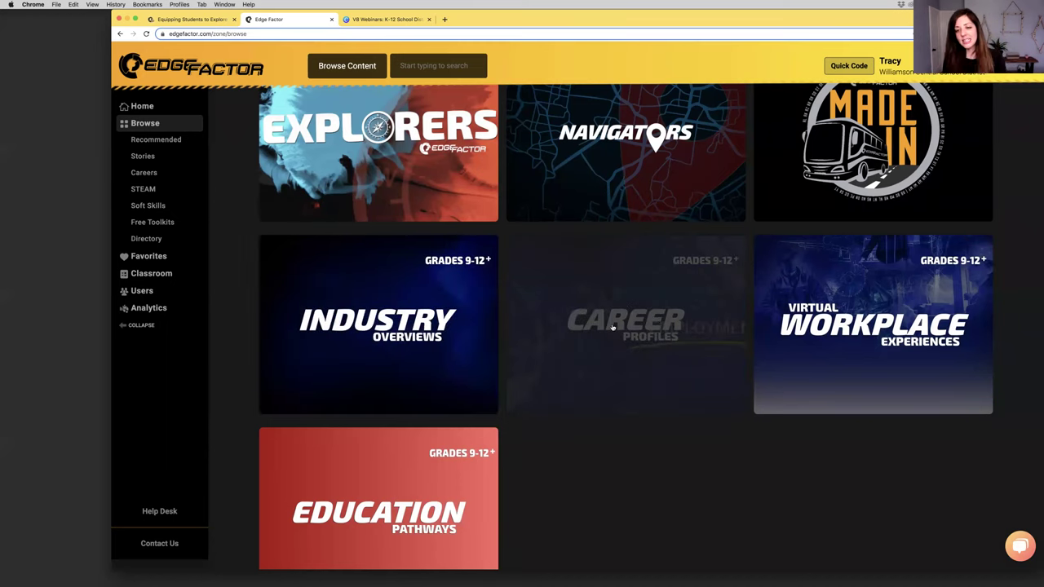
{"action": "left_click", "coordinate": [613, 327]}
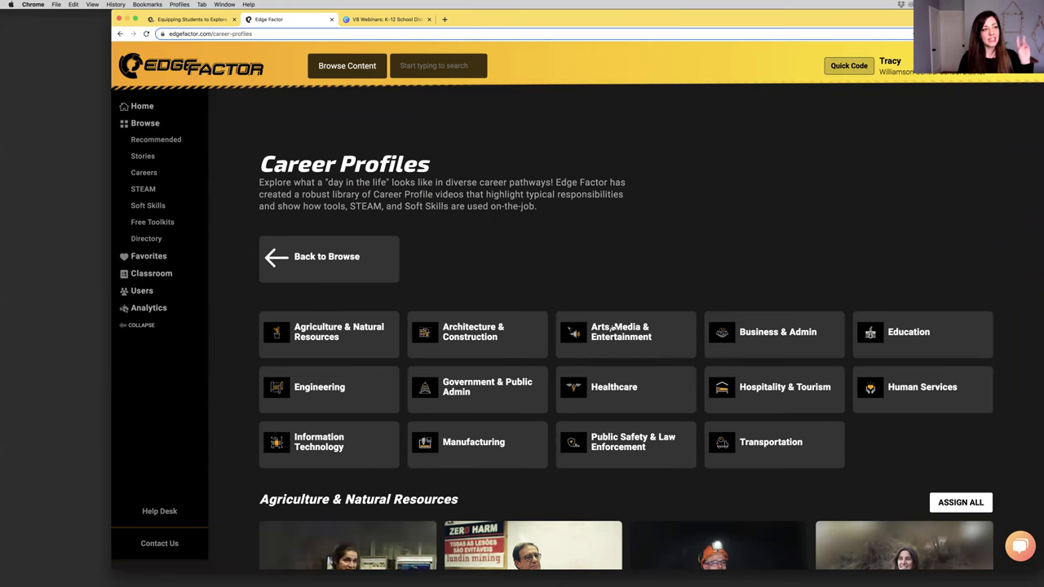
Show every Agriculture & Natural Resources career profile
{"action": "scroll", "coordinate": [647, 218], "scroll_direction": "down", "scroll_amount": 2}
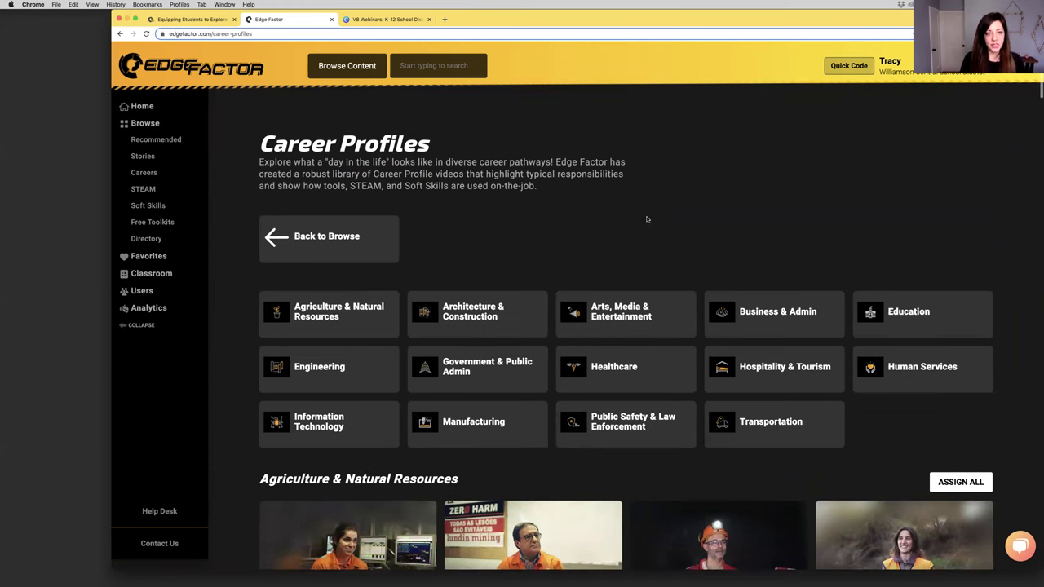
{"action": "scroll", "coordinate": [650, 254], "scroll_direction": "down", "scroll_amount": 5}
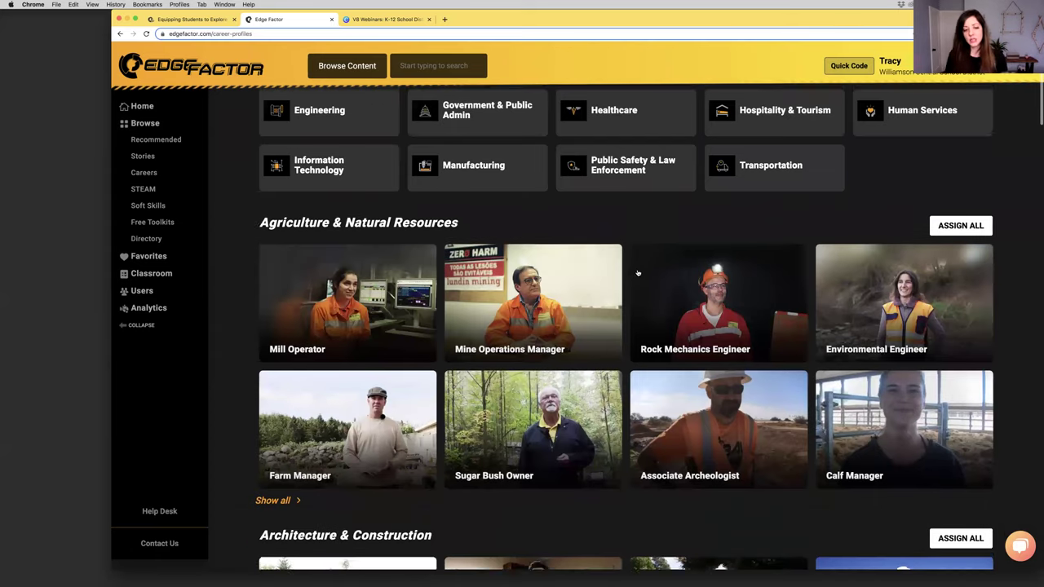
{"action": "scroll", "coordinate": [637, 273], "scroll_direction": "down", "scroll_amount": 3}
{"action": "left_click", "coordinate": [276, 379]}
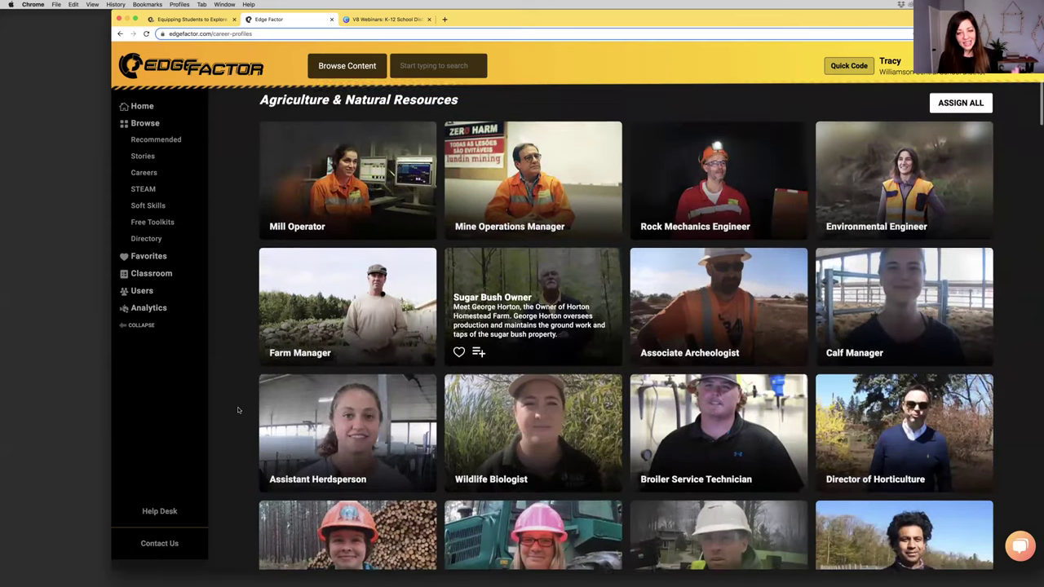
Scroll through the Agriculture list and show every Architecture & Construction career
{"action": "scroll", "coordinate": [238, 409], "scroll_direction": "down", "scroll_amount": 2}
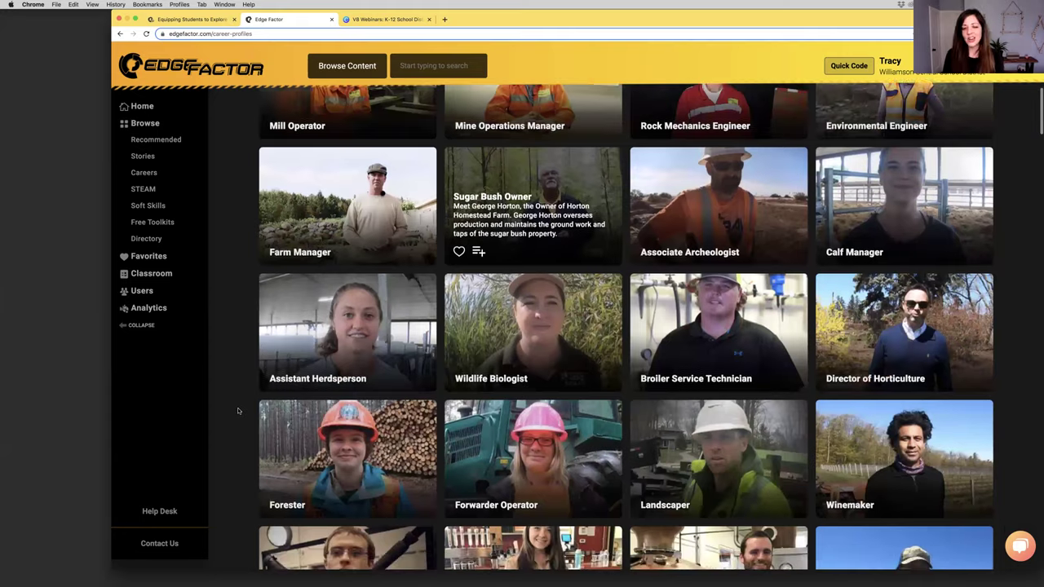
{"action": "scroll", "coordinate": [239, 409], "scroll_direction": "down", "scroll_amount": 1}
{"action": "scroll", "coordinate": [239, 410], "scroll_direction": "down", "scroll_amount": 4}
{"action": "scroll", "coordinate": [239, 410], "scroll_direction": "down", "scroll_amount": 4}
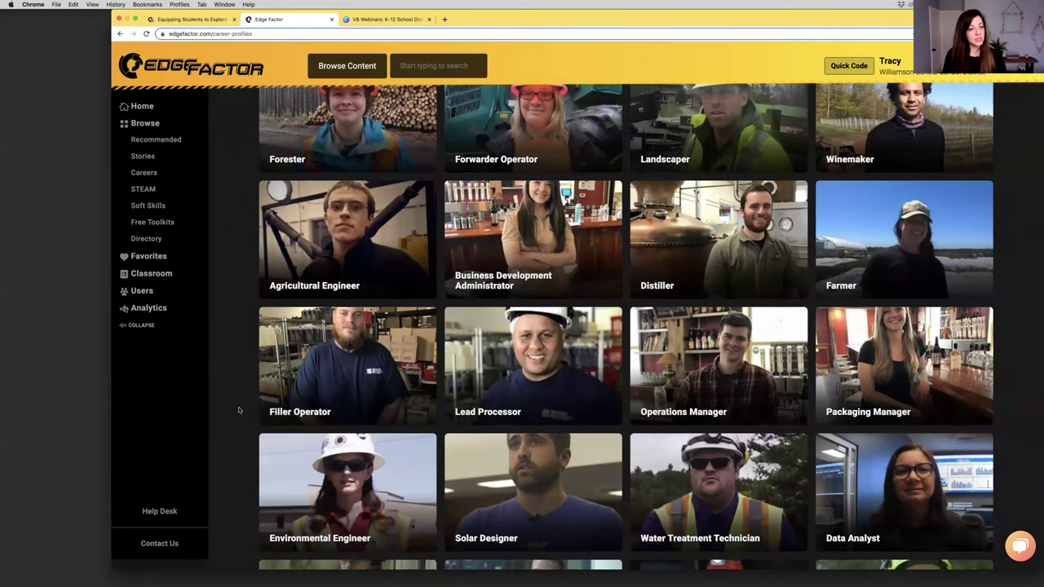
{"action": "scroll", "coordinate": [239, 411], "scroll_direction": "down", "scroll_amount": 4}
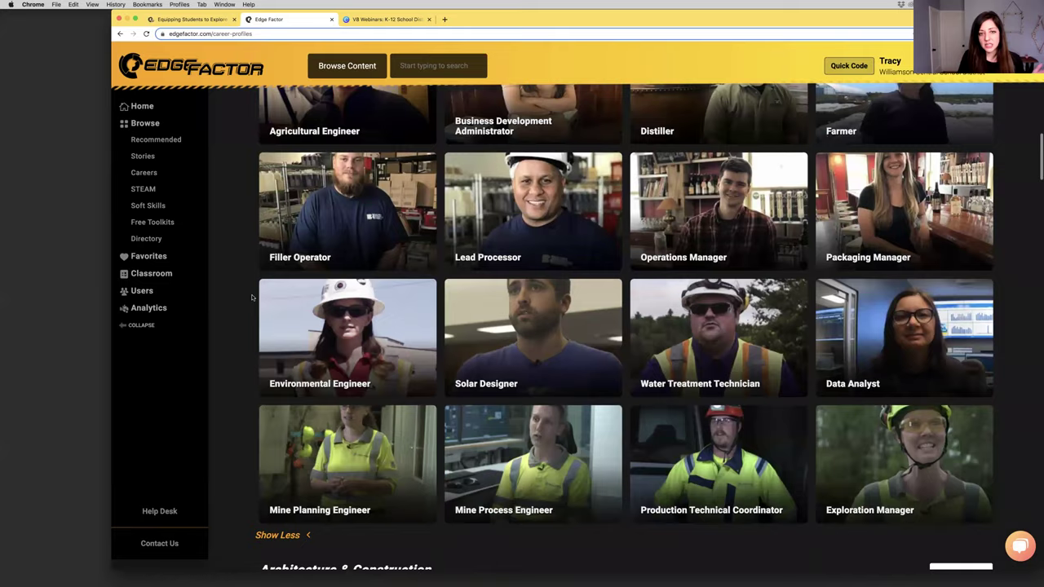
{"action": "scroll", "coordinate": [252, 298], "scroll_direction": "up", "scroll_amount": 3}
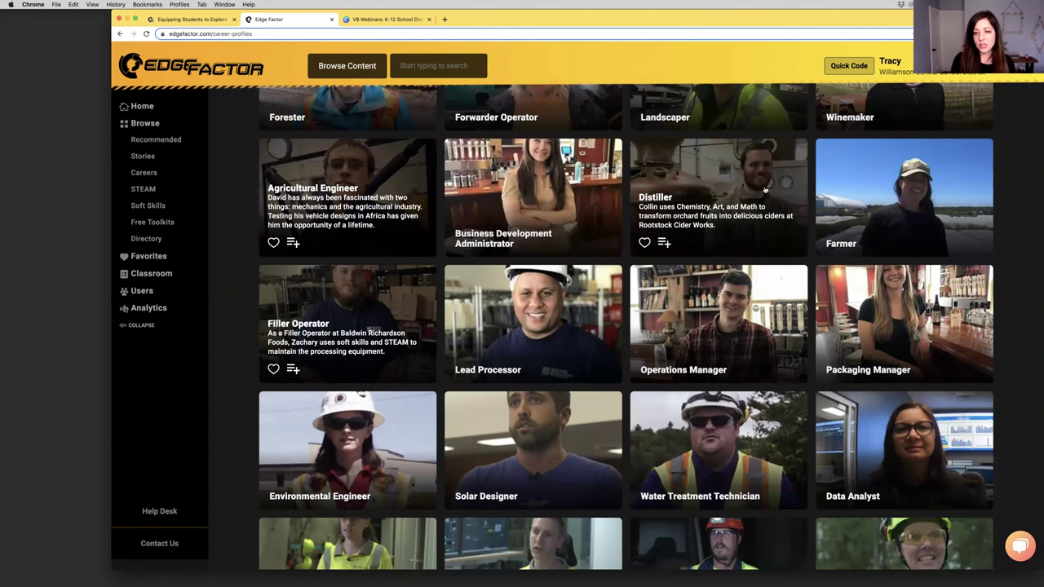
{"action": "scroll", "coordinate": [717, 207], "scroll_direction": "down", "scroll_amount": 10}
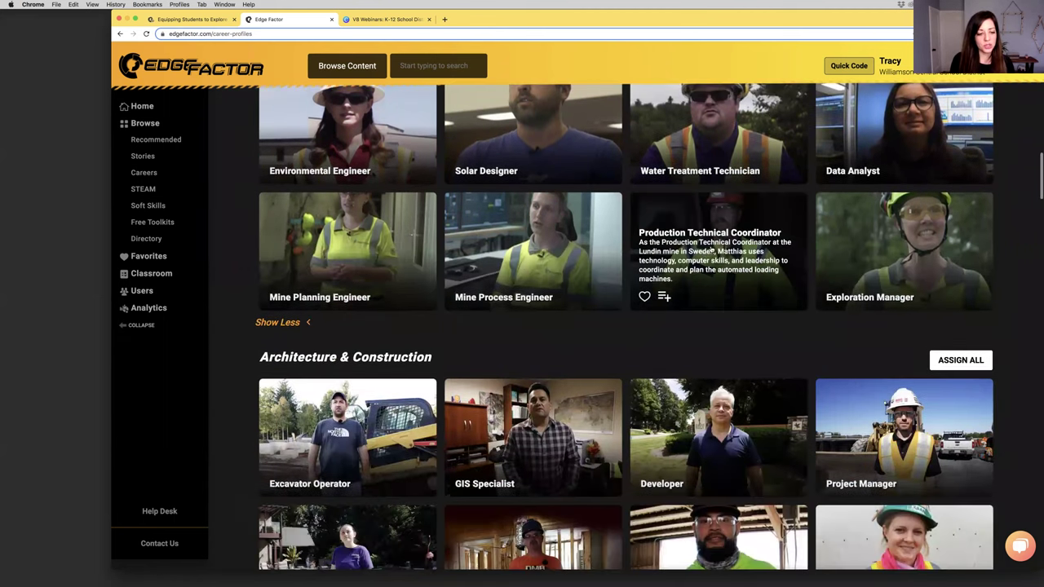
{"action": "scroll", "coordinate": [690, 256], "scroll_direction": "down", "scroll_amount": 2}
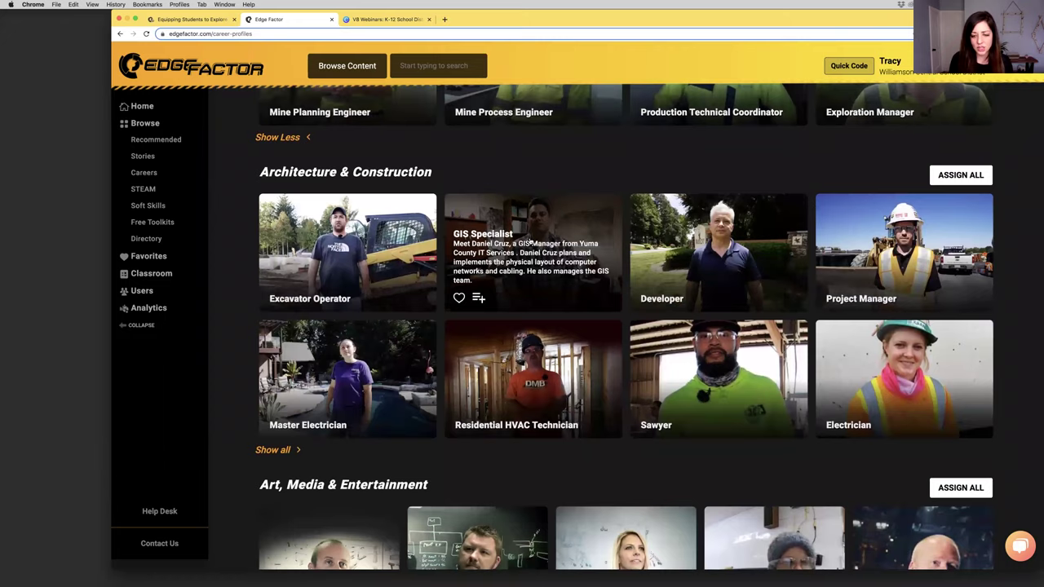
{"action": "scroll", "coordinate": [529, 241], "scroll_direction": "down", "scroll_amount": 5}
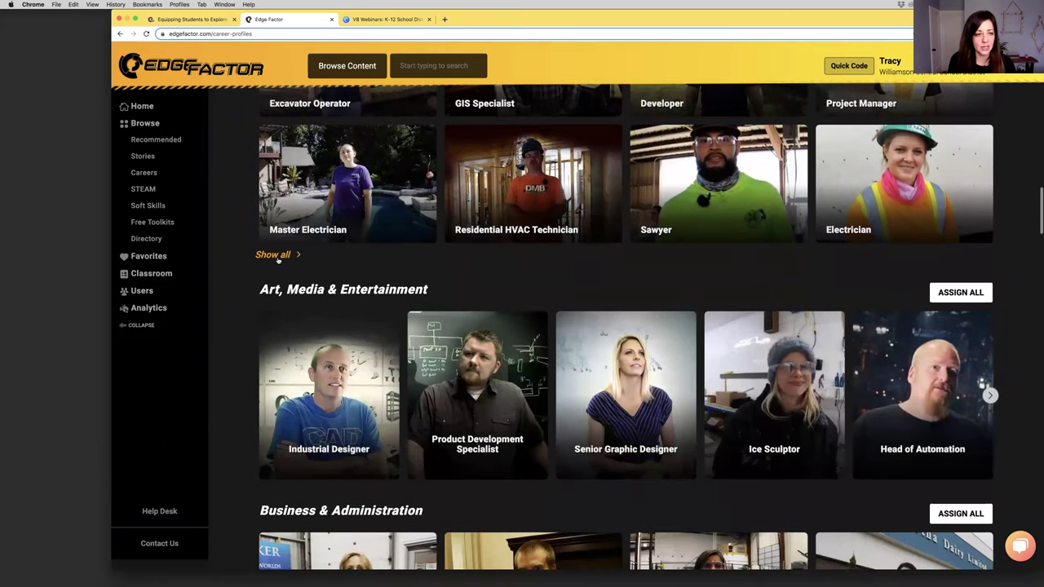
{"action": "left_click", "coordinate": [278, 258]}
Show every Business & Administration career, scroll through them, and return to Browse
{"action": "scroll", "coordinate": [277, 259], "scroll_direction": "down", "scroll_amount": 3}
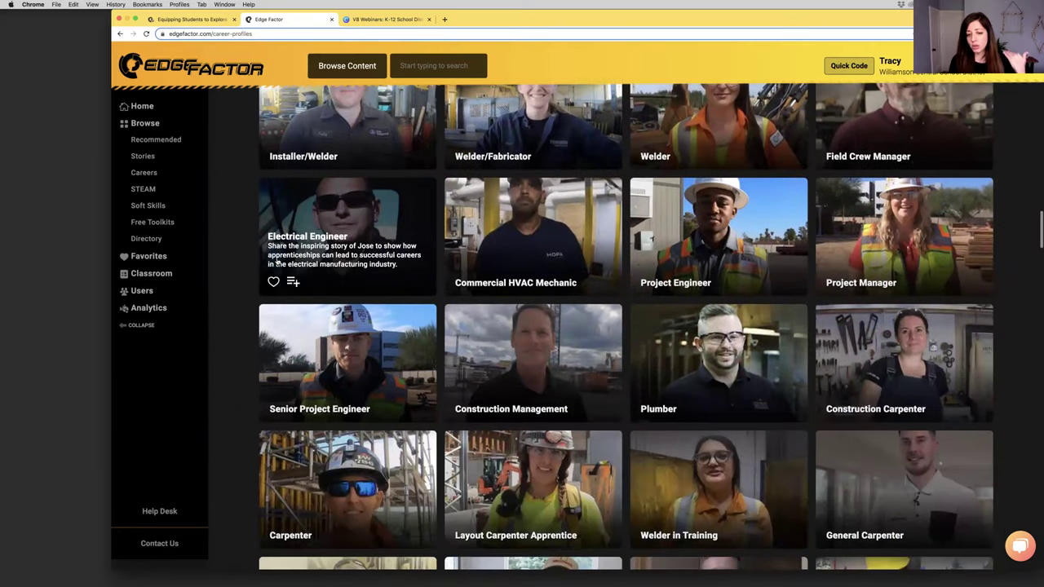
{"action": "scroll", "coordinate": [277, 261], "scroll_direction": "down", "scroll_amount": 3}
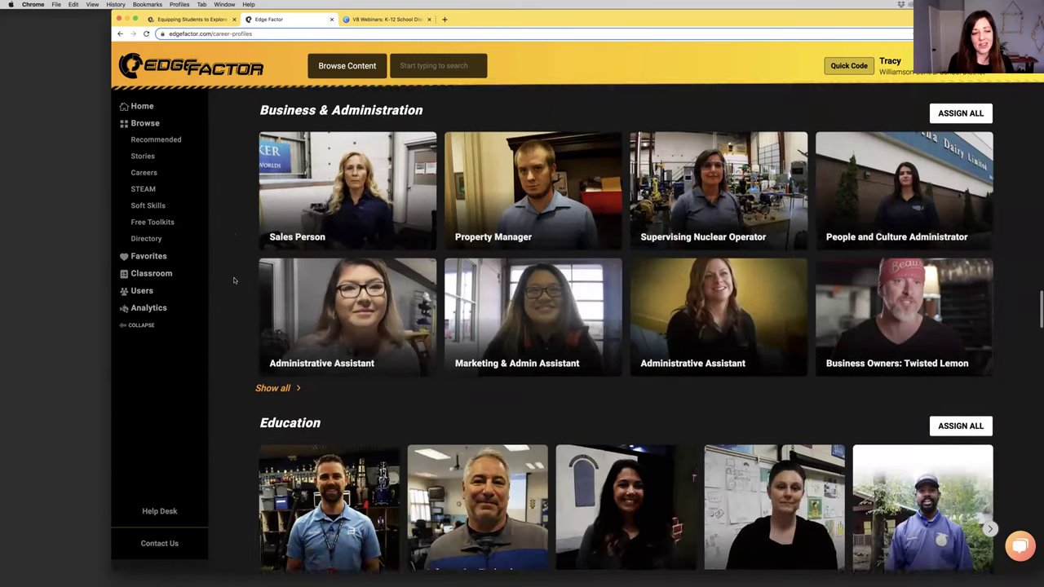
{"action": "scroll", "coordinate": [233, 281], "scroll_direction": "down", "scroll_amount": 2}
{"action": "left_click", "coordinate": [273, 301]}
{"action": "scroll", "coordinate": [234, 301], "scroll_direction": "down", "scroll_amount": 2}
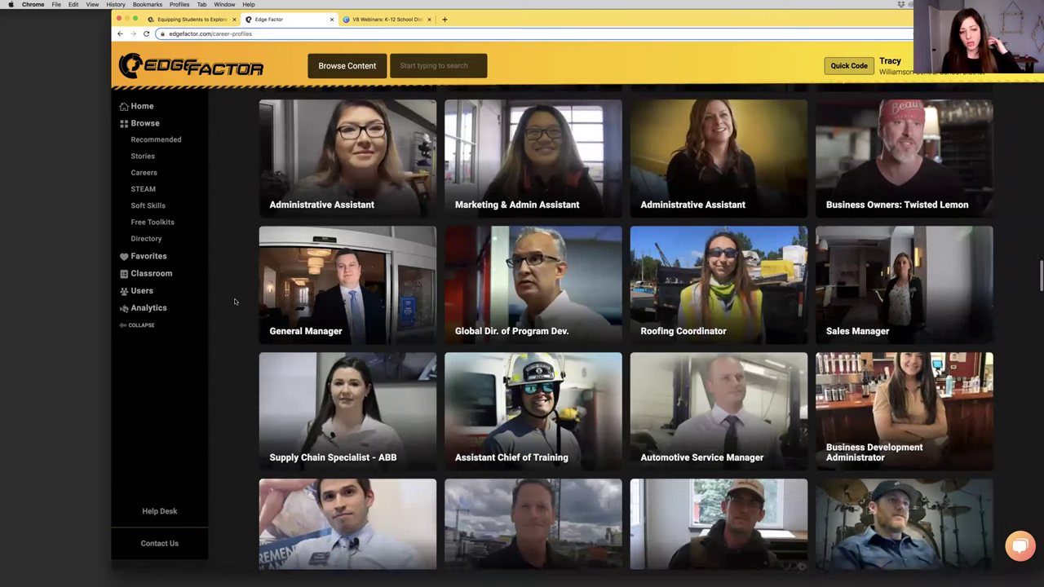
{"action": "scroll", "coordinate": [235, 301], "scroll_direction": "down", "scroll_amount": 2}
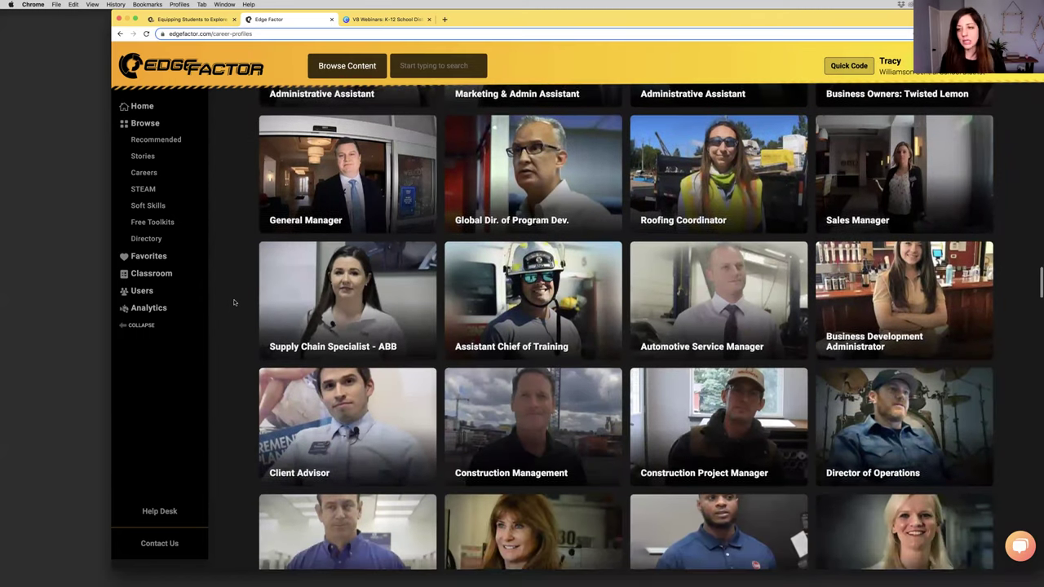
{"action": "scroll", "coordinate": [233, 303], "scroll_direction": "down", "scroll_amount": 5}
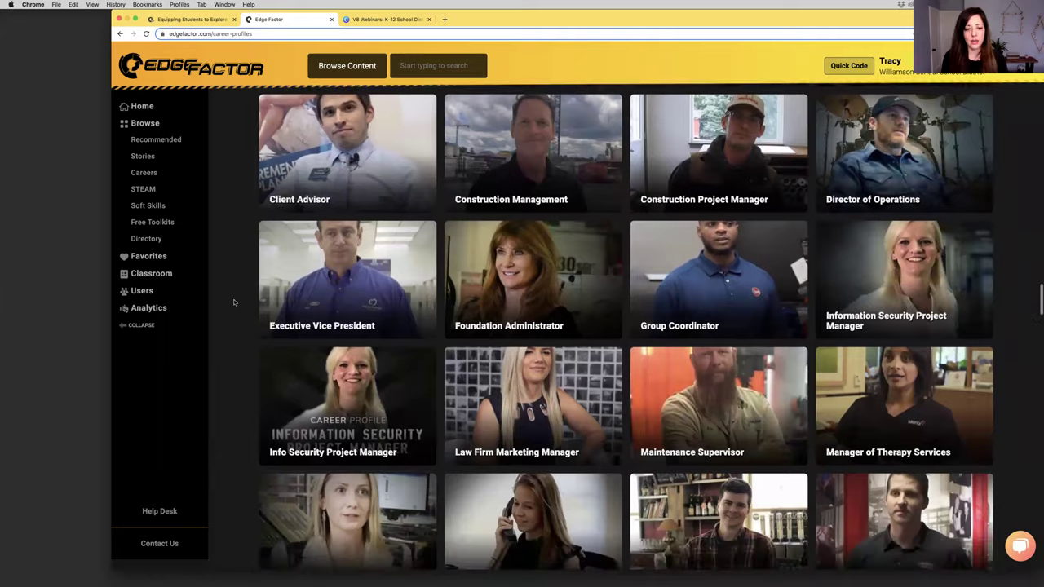
{"action": "scroll", "coordinate": [233, 302], "scroll_direction": "down", "scroll_amount": 3}
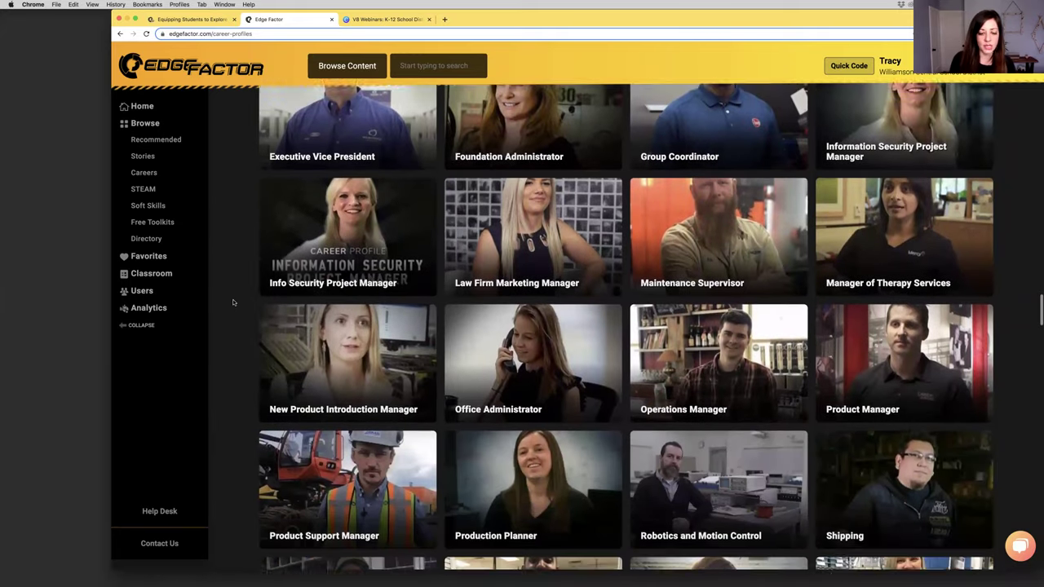
{"action": "scroll", "coordinate": [232, 302], "scroll_direction": "down", "scroll_amount": 1}
{"action": "left_click", "coordinate": [140, 106]}
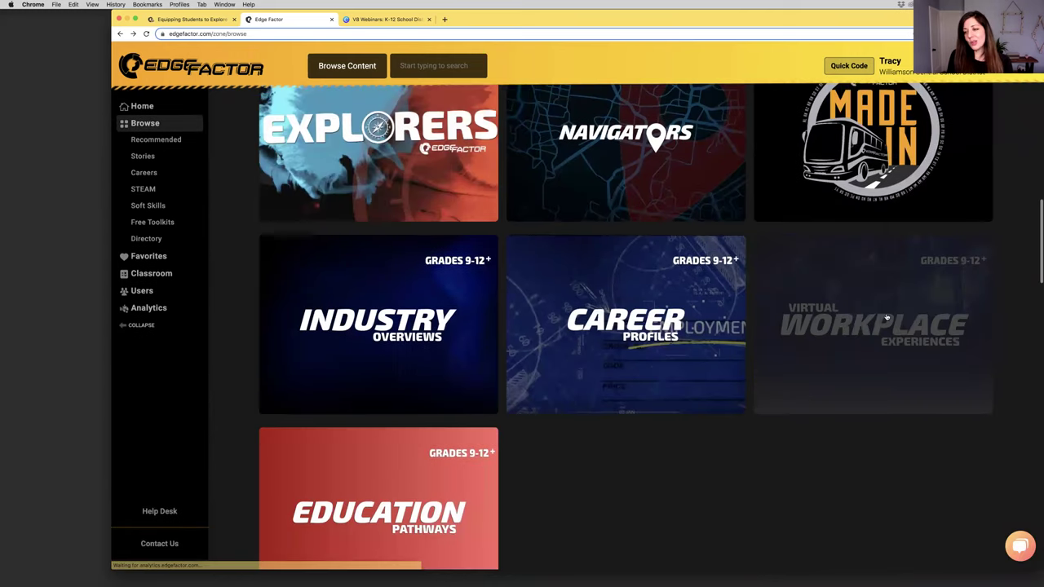
Open Virtual Workplace Experiences and scroll through its industry sections
{"action": "left_click", "coordinate": [871, 330]}
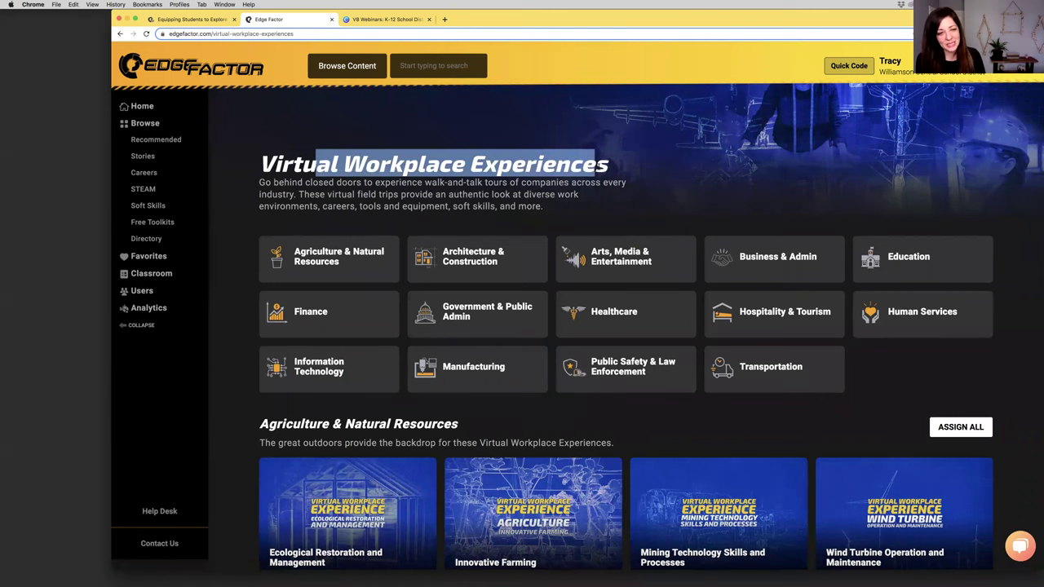
{"action": "scroll", "coordinate": [600, 169], "scroll_direction": "down", "scroll_amount": 3}
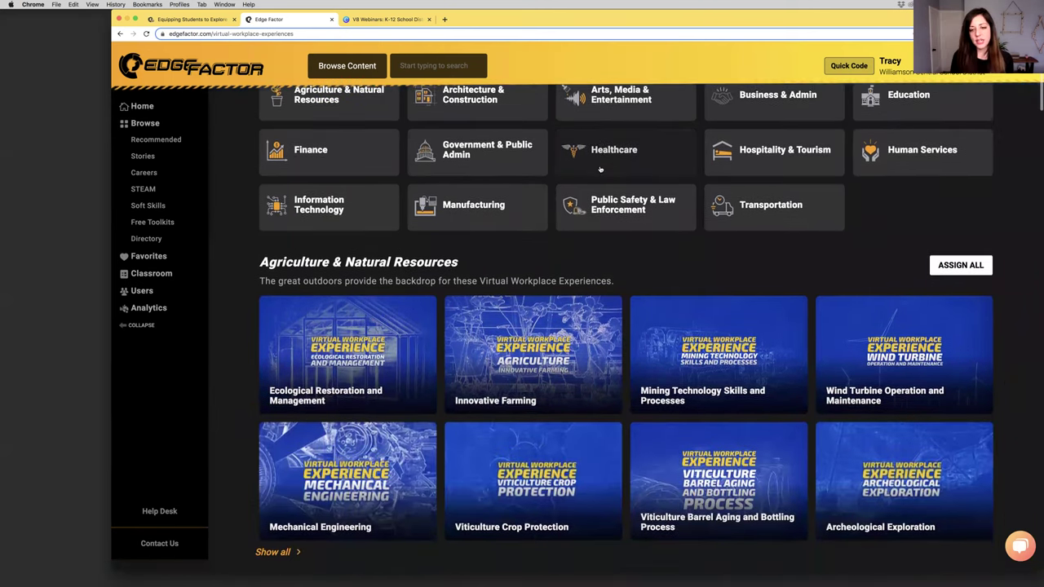
{"action": "scroll", "coordinate": [624, 176], "scroll_direction": "down", "scroll_amount": 2}
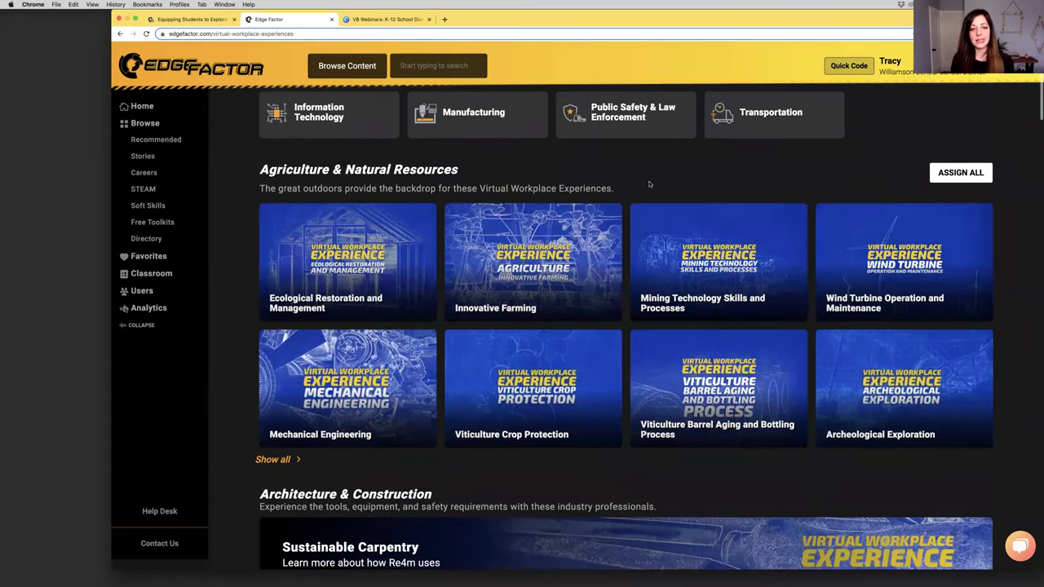
{"action": "scroll", "coordinate": [649, 184], "scroll_direction": "down", "scroll_amount": 2}
{"action": "scroll", "coordinate": [713, 318], "scroll_direction": "down", "scroll_amount": 6}
{"action": "scroll", "coordinate": [713, 318], "scroll_direction": "down", "scroll_amount": 3}
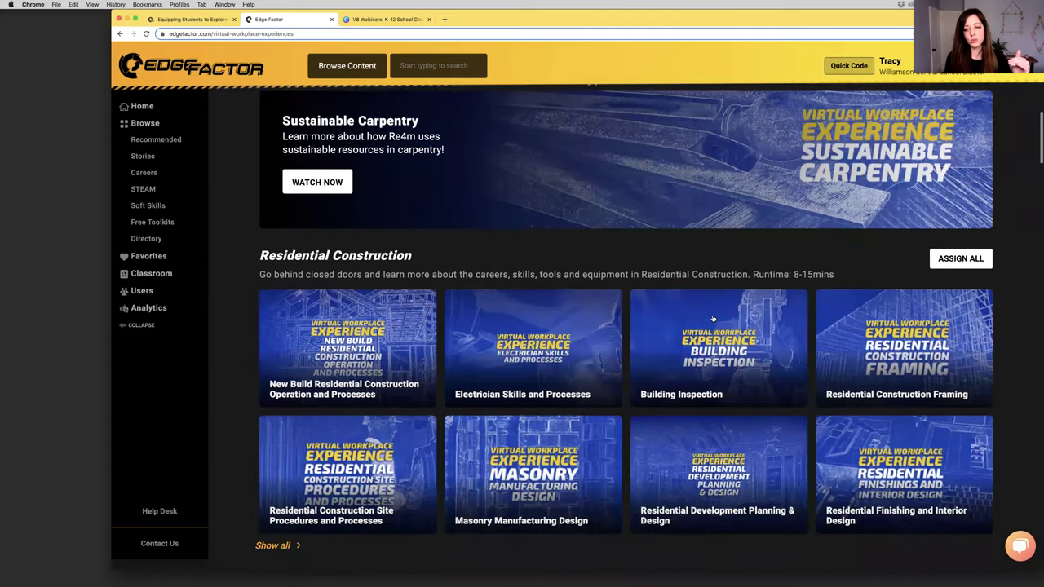
{"action": "scroll", "coordinate": [688, 321], "scroll_direction": "down", "scroll_amount": 3}
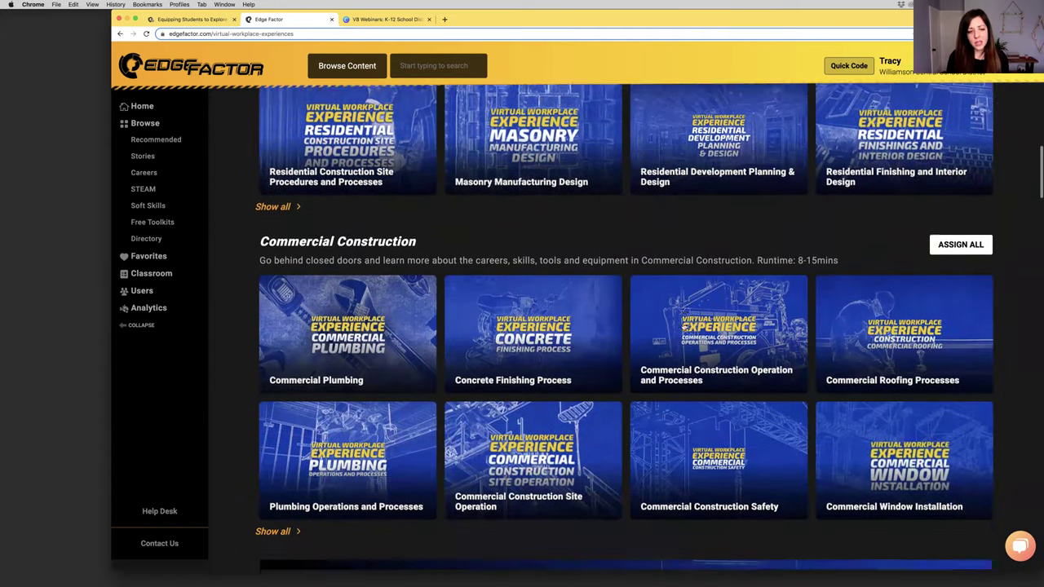
{"action": "scroll", "coordinate": [684, 325], "scroll_direction": "down", "scroll_amount": 2}
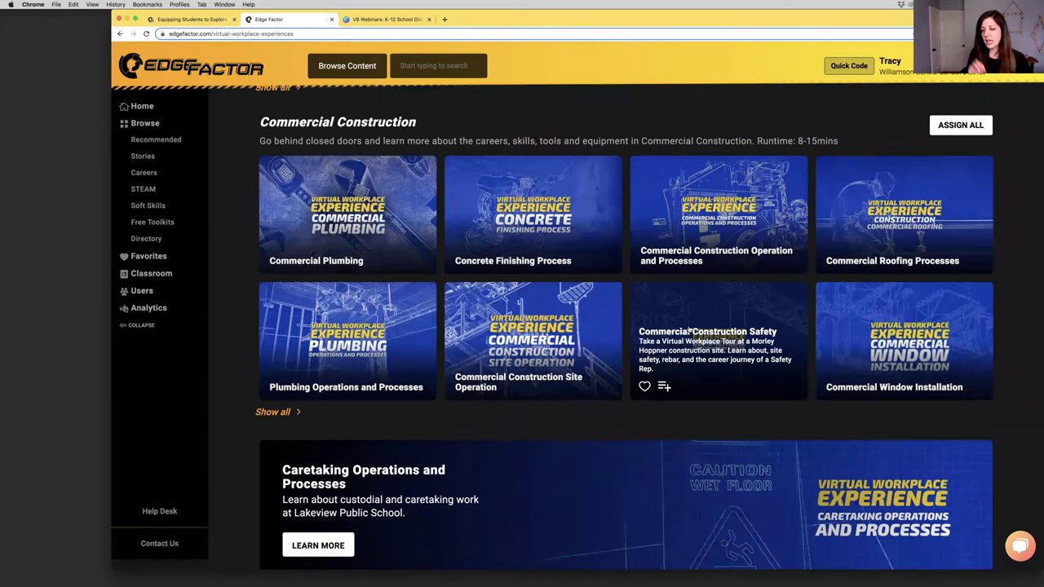
Scroll to Finance, highlight the Reliant Credit Union heading, and start its Watch Now lesson
{"action": "scroll", "coordinate": [689, 330], "scroll_direction": "down", "scroll_amount": 1}
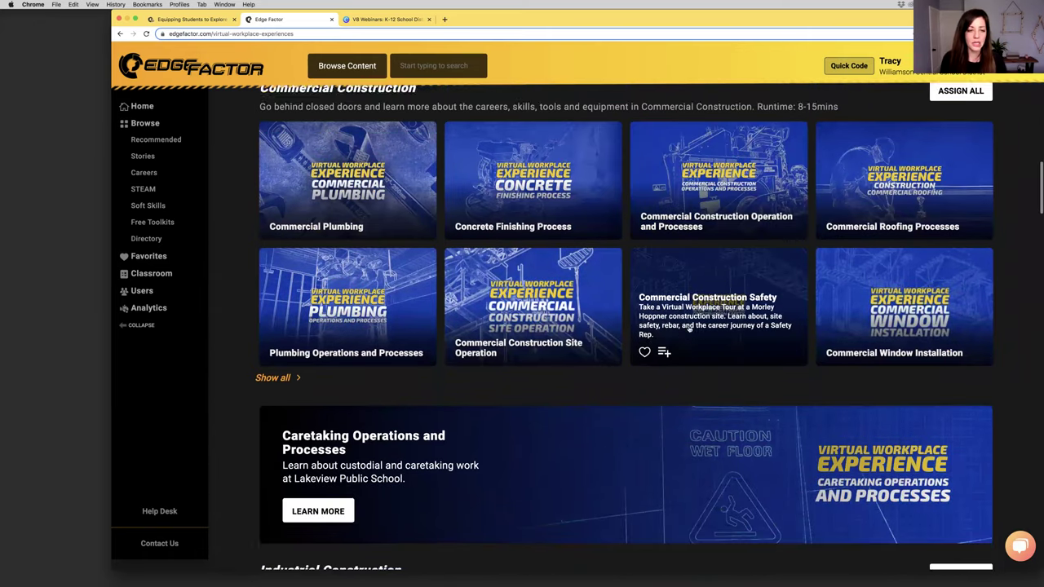
{"action": "scroll", "coordinate": [685, 332], "scroll_direction": "down", "scroll_amount": 2}
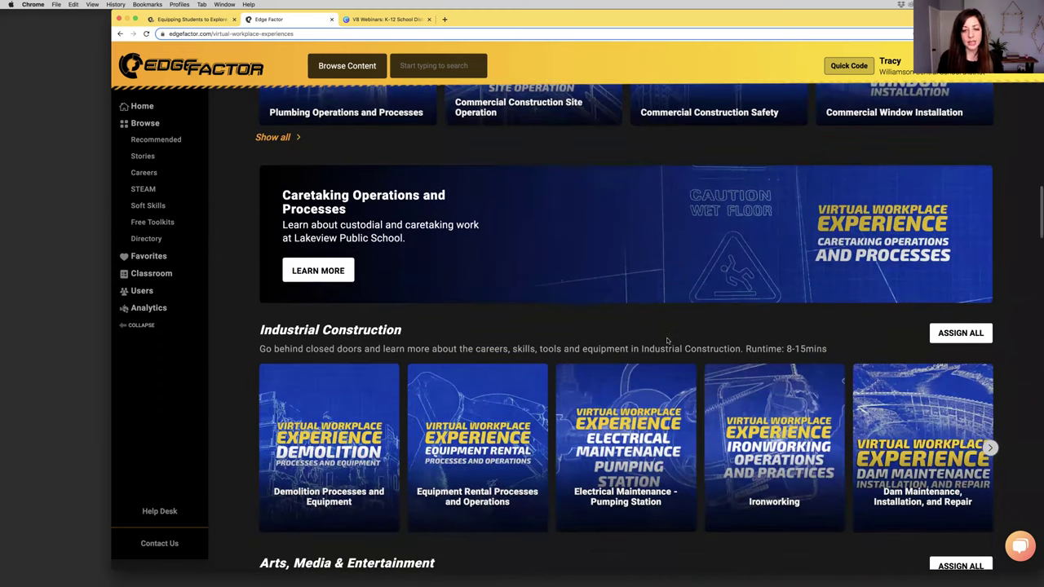
{"action": "scroll", "coordinate": [667, 341], "scroll_direction": "down", "scroll_amount": 1}
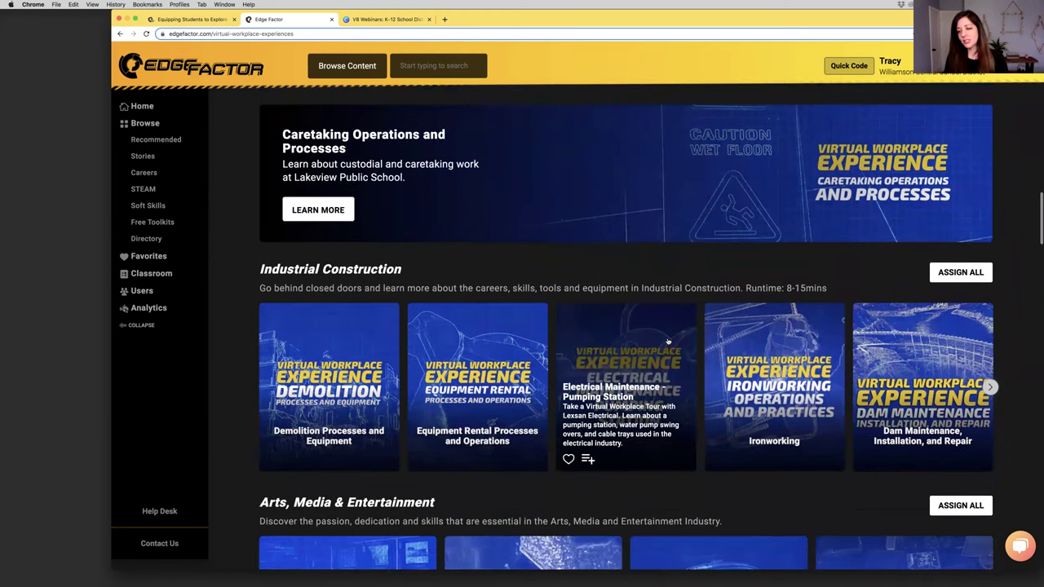
{"action": "scroll", "coordinate": [667, 341], "scroll_direction": "down", "scroll_amount": 3}
{"action": "scroll", "coordinate": [667, 341], "scroll_direction": "down", "scroll_amount": 3}
{"action": "scroll", "coordinate": [667, 341], "scroll_direction": "down", "scroll_amount": 5}
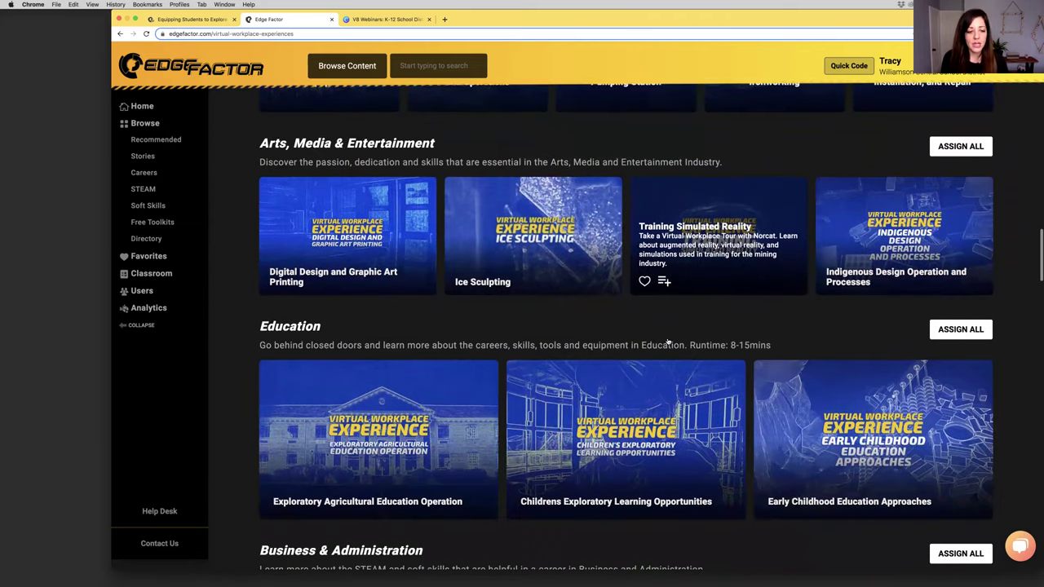
{"action": "scroll", "coordinate": [668, 341], "scroll_direction": "down", "scroll_amount": 10}
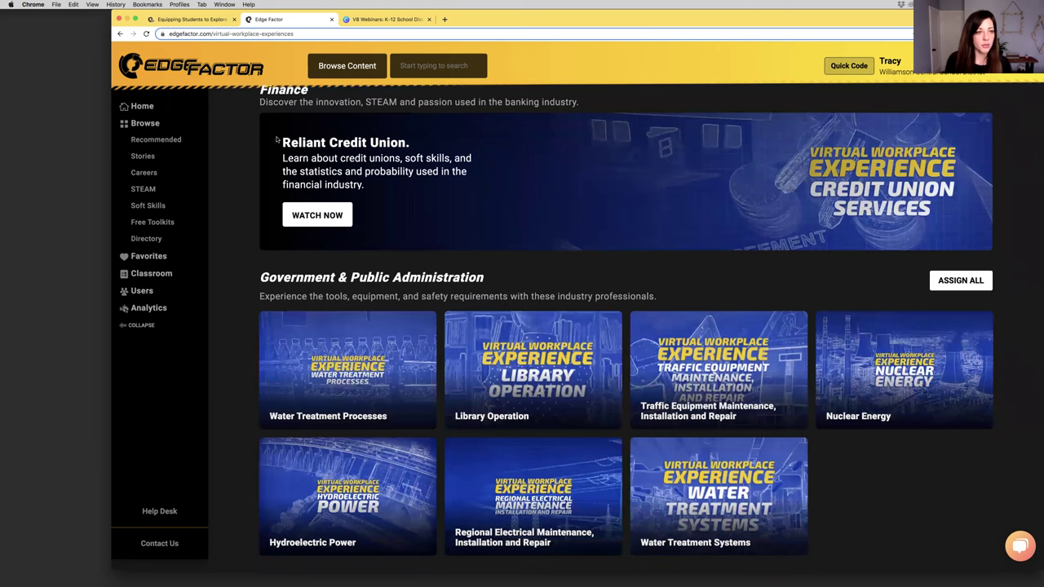
{"action": "left_click_drag", "start_coordinate": [265, 149], "coordinate": [388, 145]}
{"action": "left_click", "coordinate": [320, 216]}
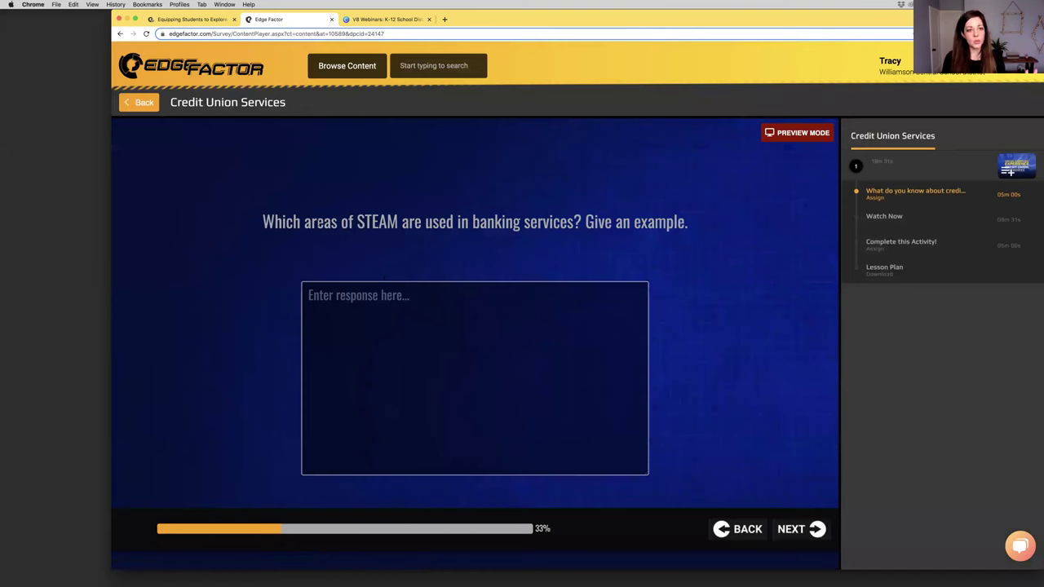
Answer 'test' in the Credit Union Services survey and advance past the loans question to the last question
{"action": "left_click_drag", "start_coordinate": [317, 221], "coordinate": [585, 221]}
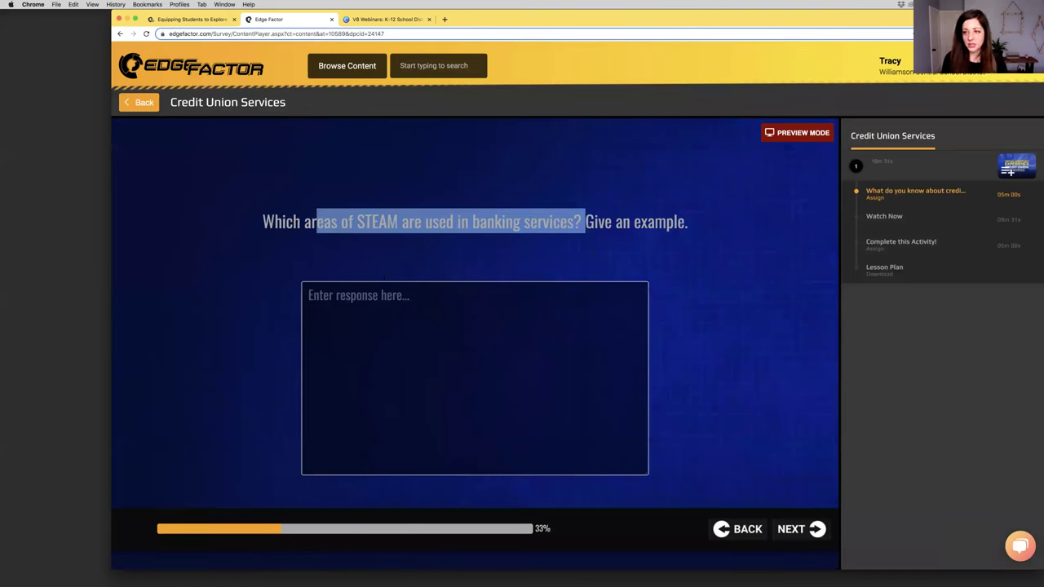
{"action": "left_click", "coordinate": [309, 295]}
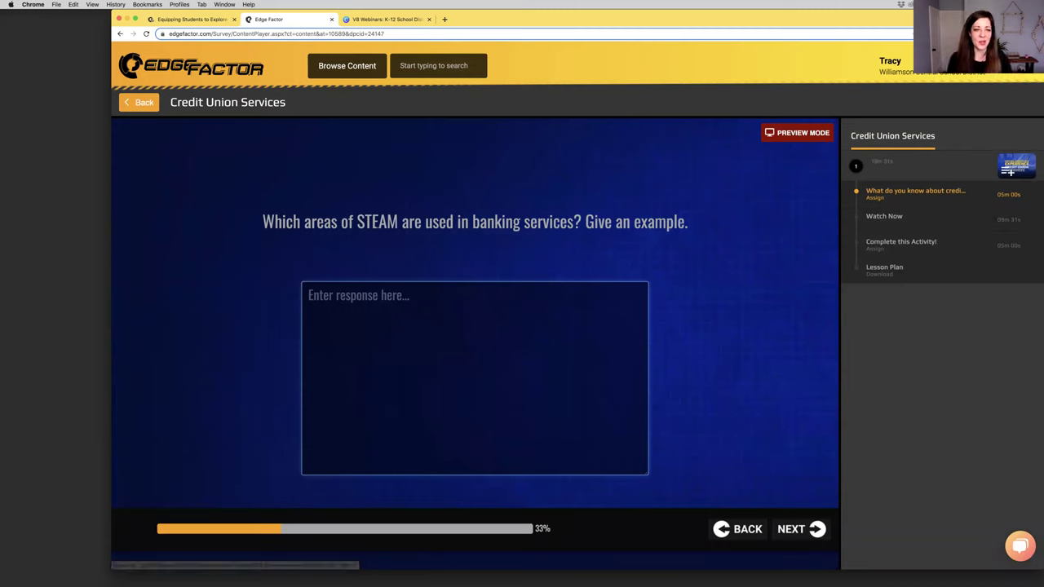
{"action": "left_click_drag", "start_coordinate": [364, 221], "coordinate": [496, 221]}
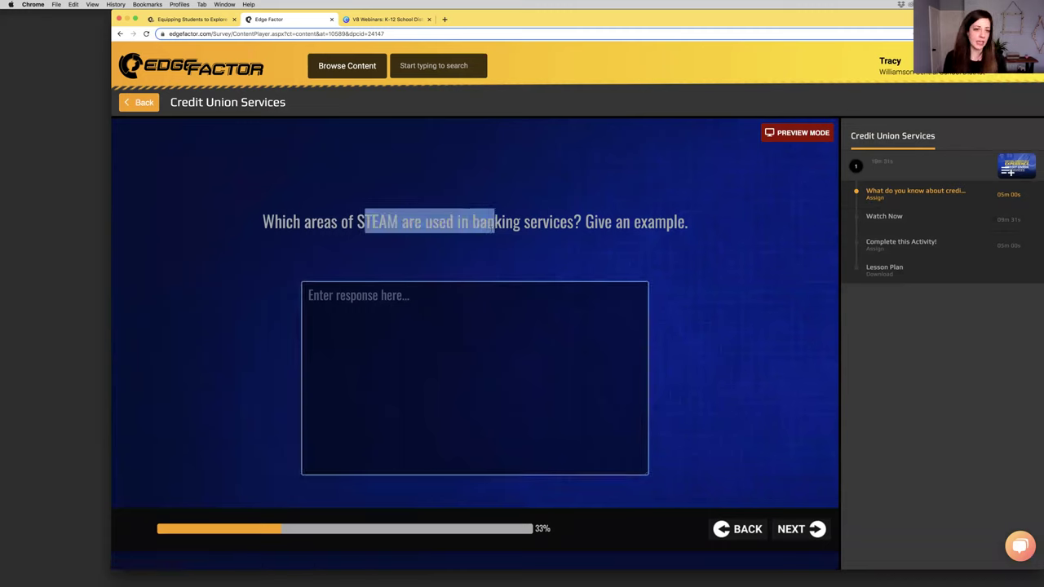
{"action": "left_click", "coordinate": [559, 390]}
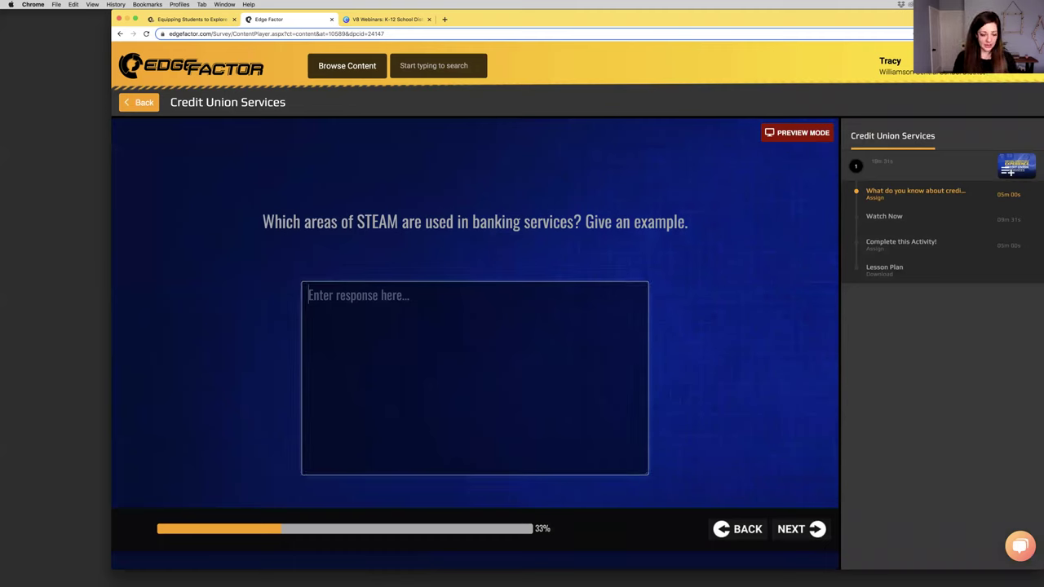
{"action": "type", "text": "test"}
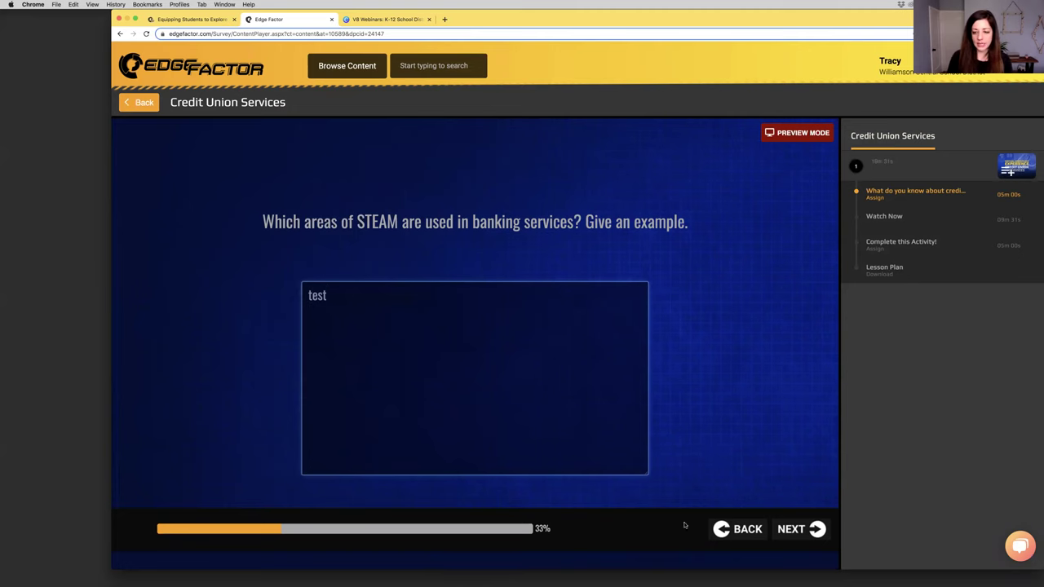
{"action": "left_click", "coordinate": [796, 528]}
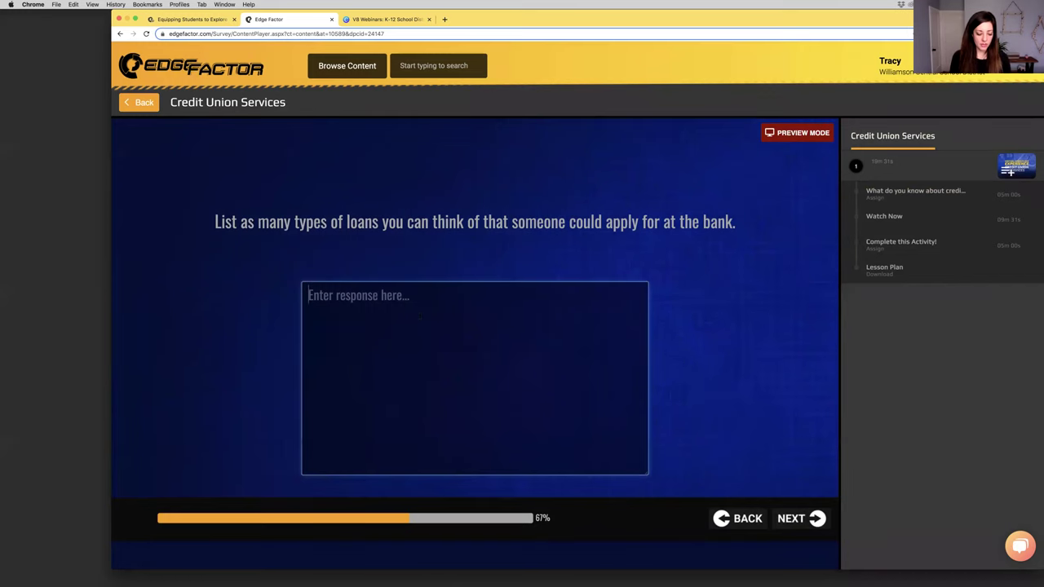
{"action": "left_click", "coordinate": [814, 521]}
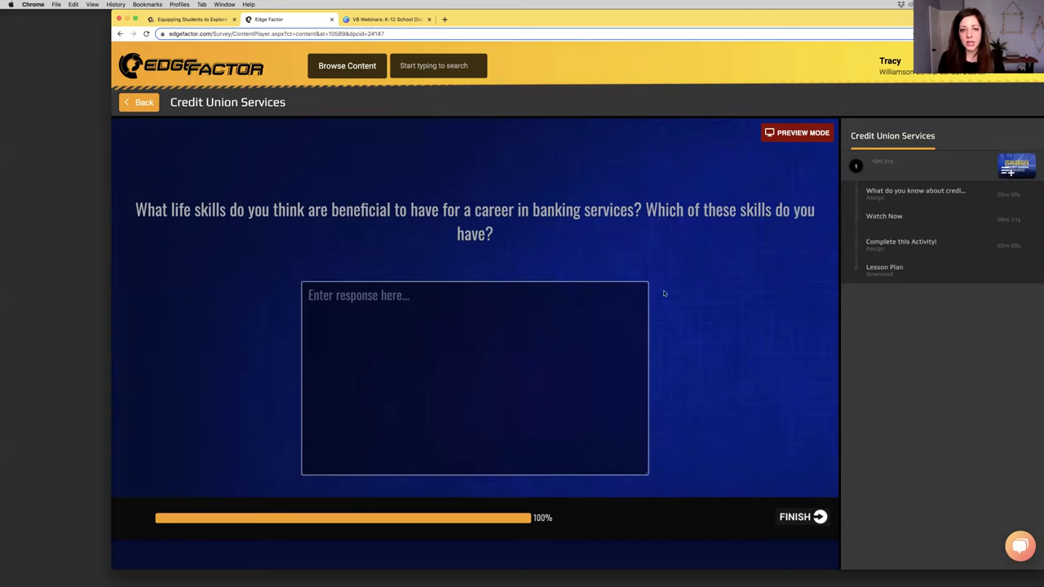
Play the Credit Union Services workplace video muted, jumping ahead to 03:56
{"action": "left_click", "coordinate": [889, 219]}
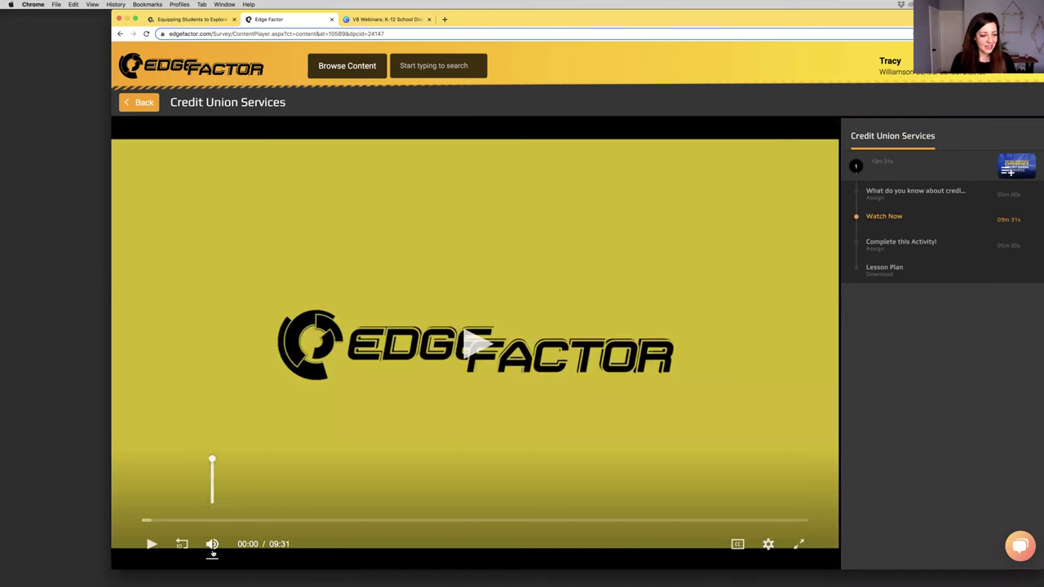
{"action": "left_click", "coordinate": [211, 544]}
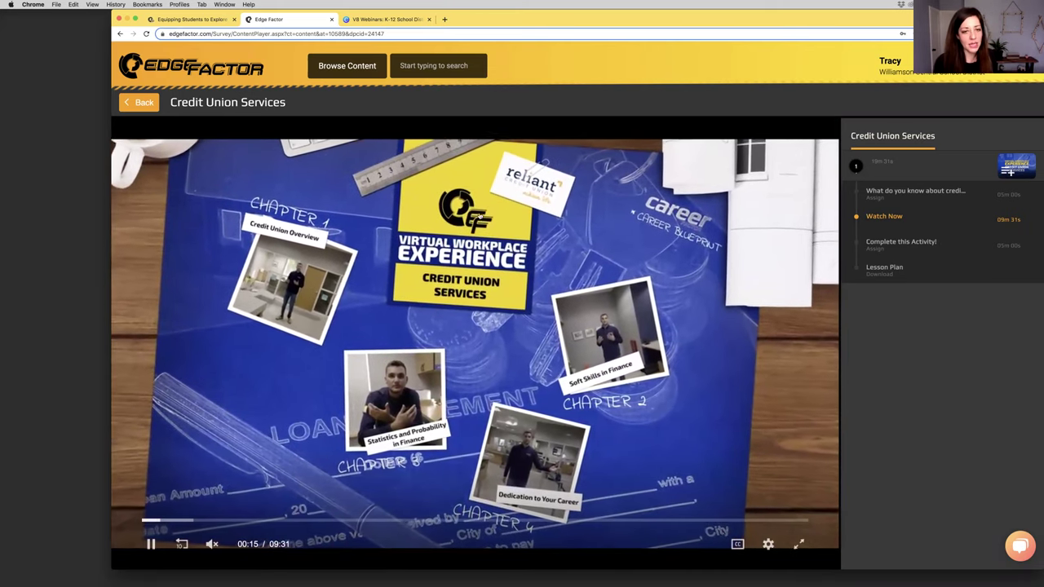
{"action": "left_click", "coordinate": [303, 214]}
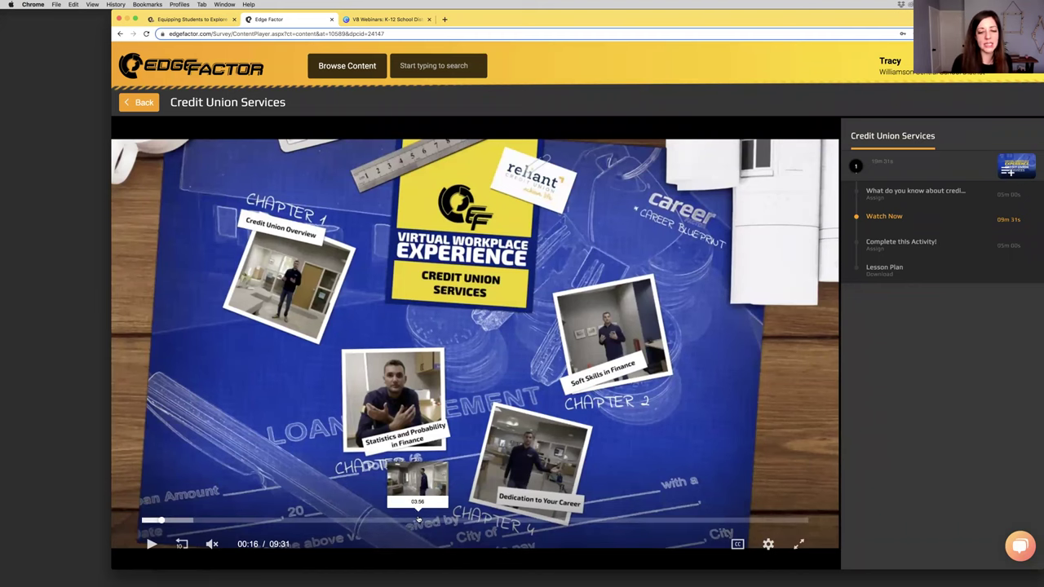
{"action": "left_click", "coordinate": [417, 521]}
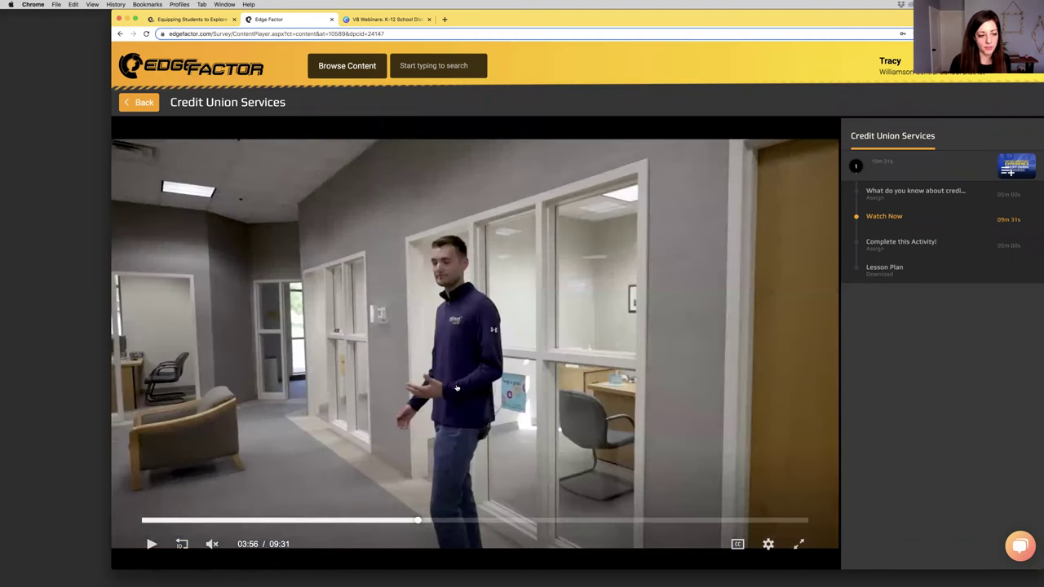
{"action": "left_click", "coordinate": [457, 389]}
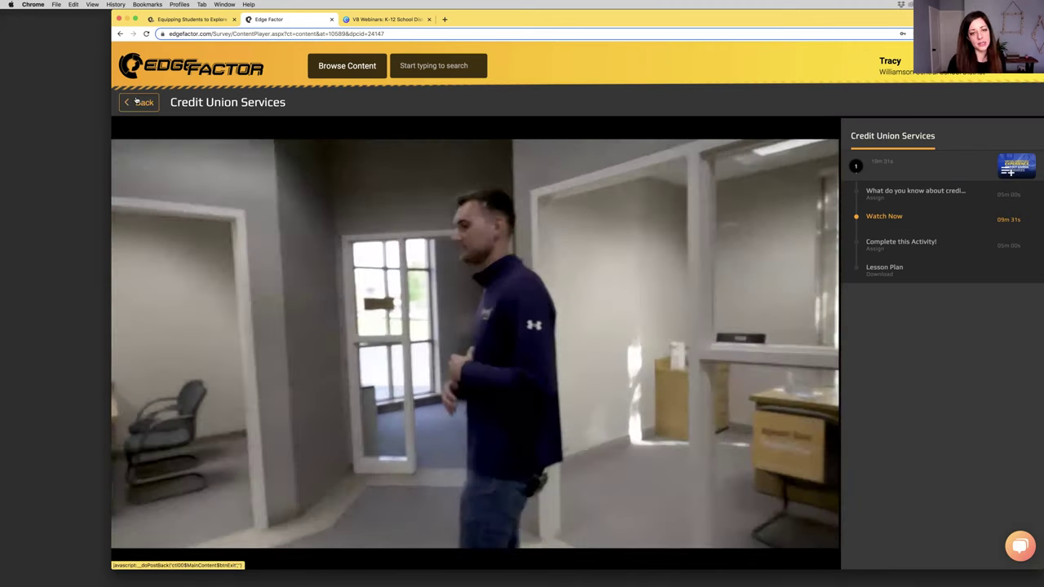
Go back to Virtual Workplace Experiences and scroll to the Government & Public Administration tours
{"action": "left_click", "coordinate": [136, 102]}
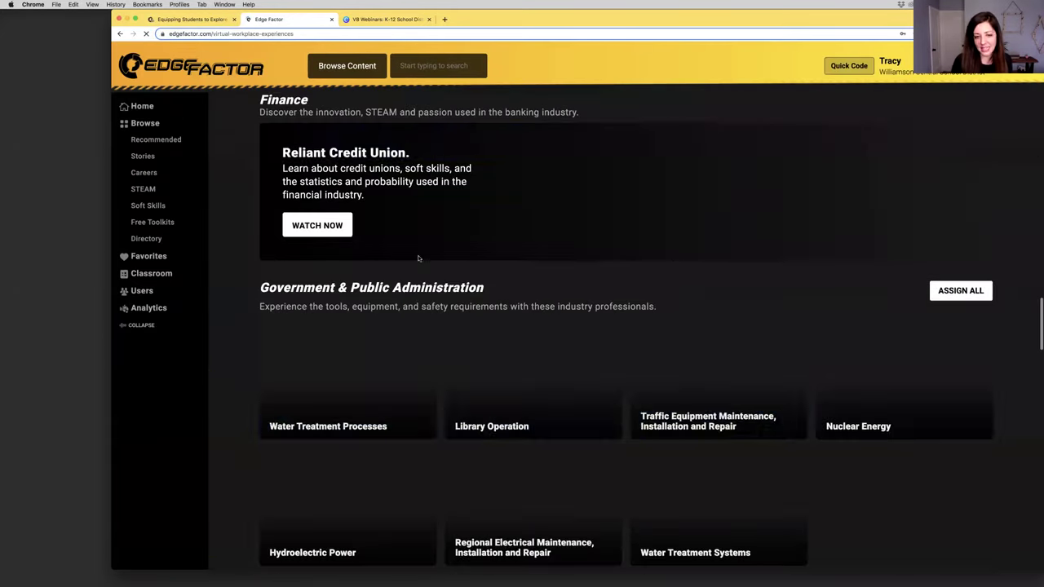
{"action": "scroll", "coordinate": [676, 261], "scroll_direction": "down", "scroll_amount": 3}
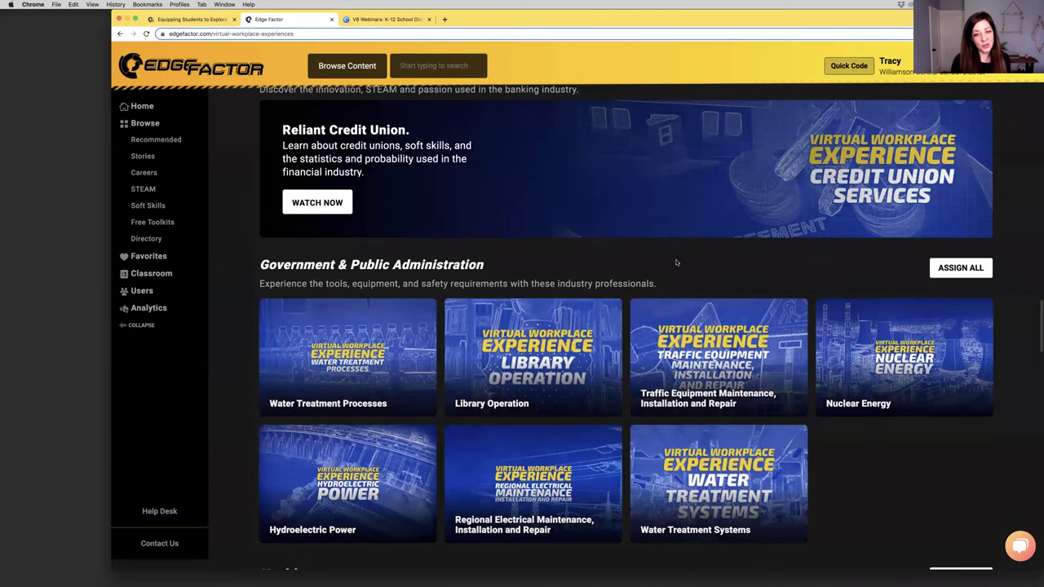
{"action": "mouse_move", "coordinate": [527, 218]}
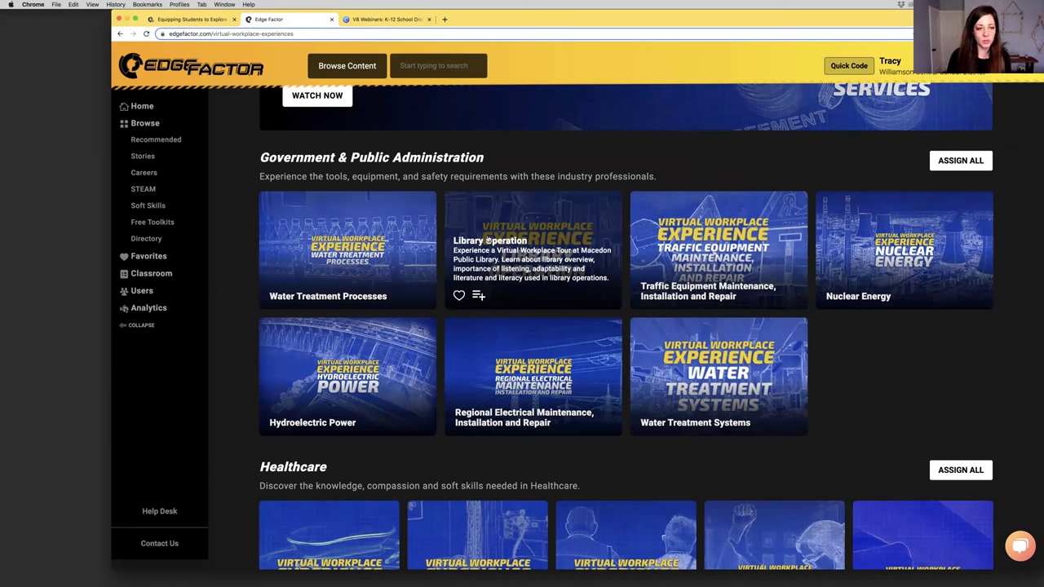
Open the Education Pathways series from the Browse overview
{"action": "mouse_move", "coordinate": [415, 248]}
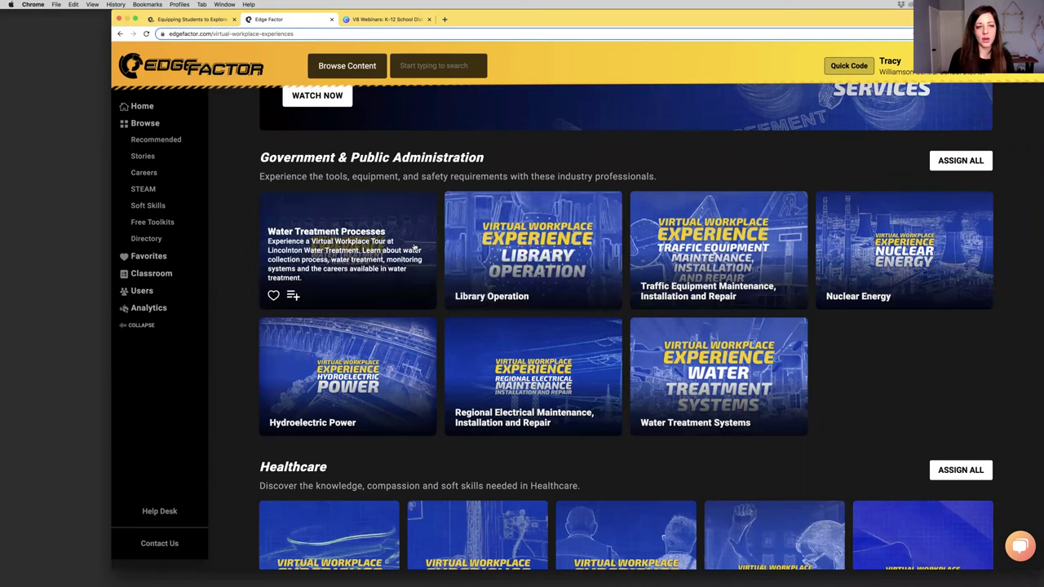
{"action": "left_click", "coordinate": [147, 124]}
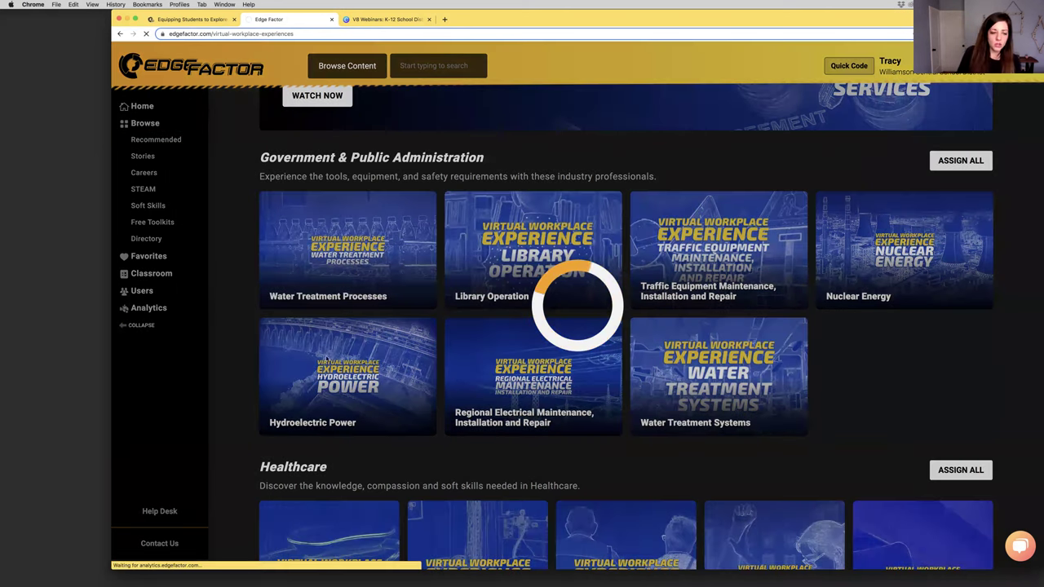
{"action": "scroll", "coordinate": [373, 424], "scroll_direction": "down", "scroll_amount": 10}
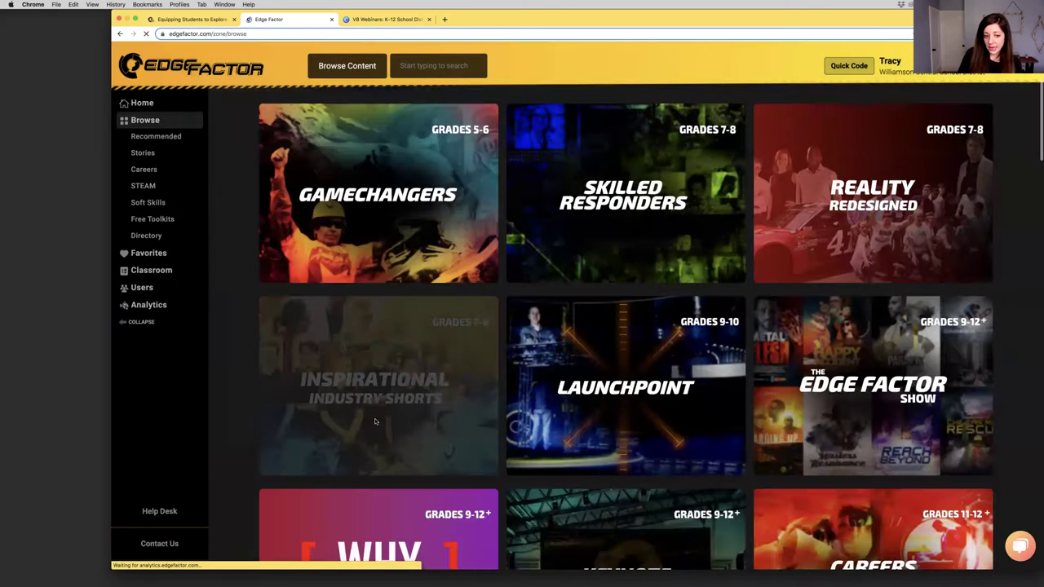
{"action": "scroll", "coordinate": [377, 421], "scroll_direction": "down", "scroll_amount": 3}
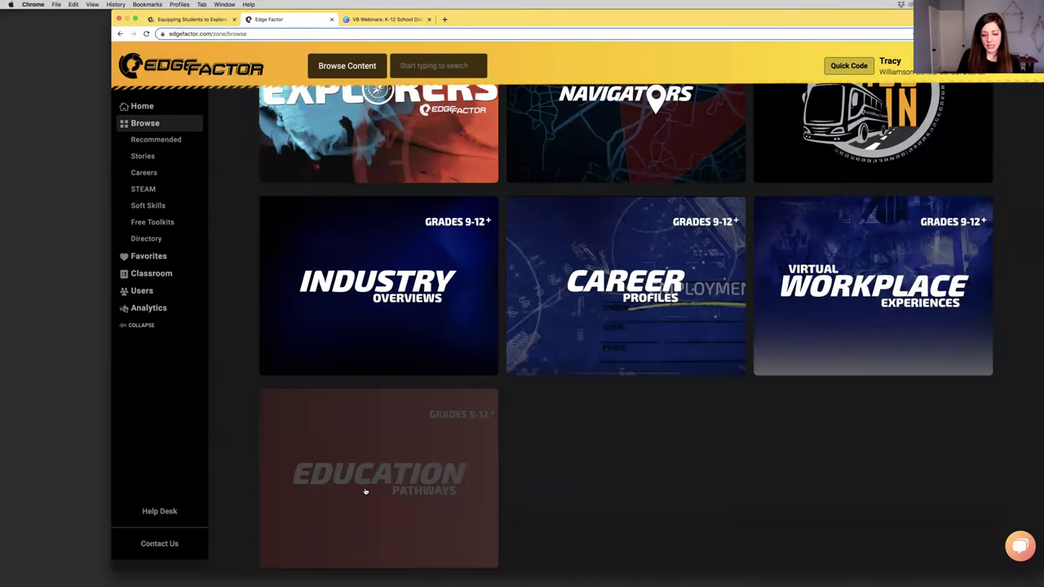
{"action": "left_click", "coordinate": [365, 491]}
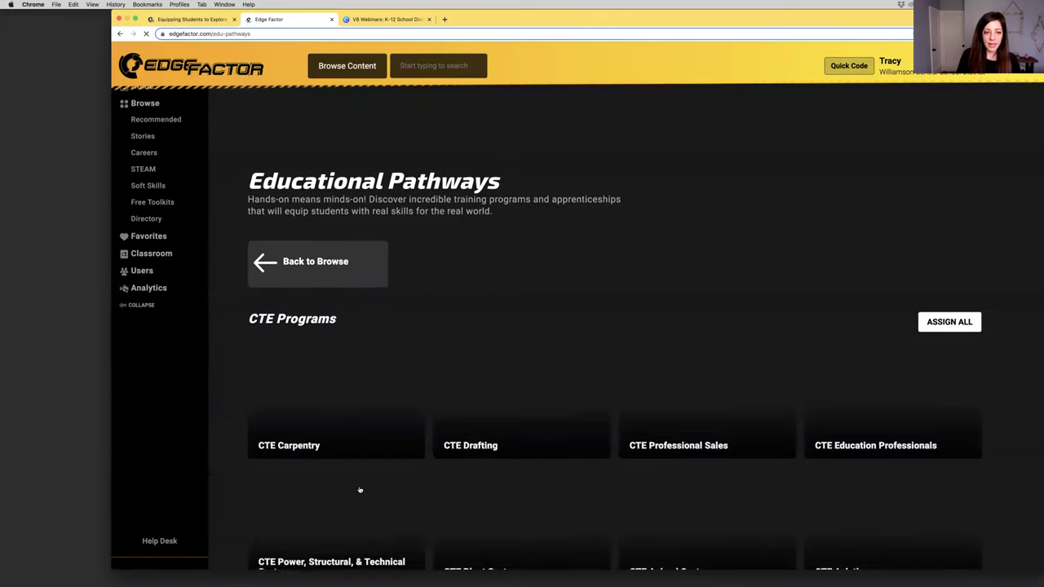
Show all CTE Programs and scroll through them, from Carpentry to Computer Programming
{"action": "left_click_drag", "start_coordinate": [258, 315], "coordinate": [348, 317]}
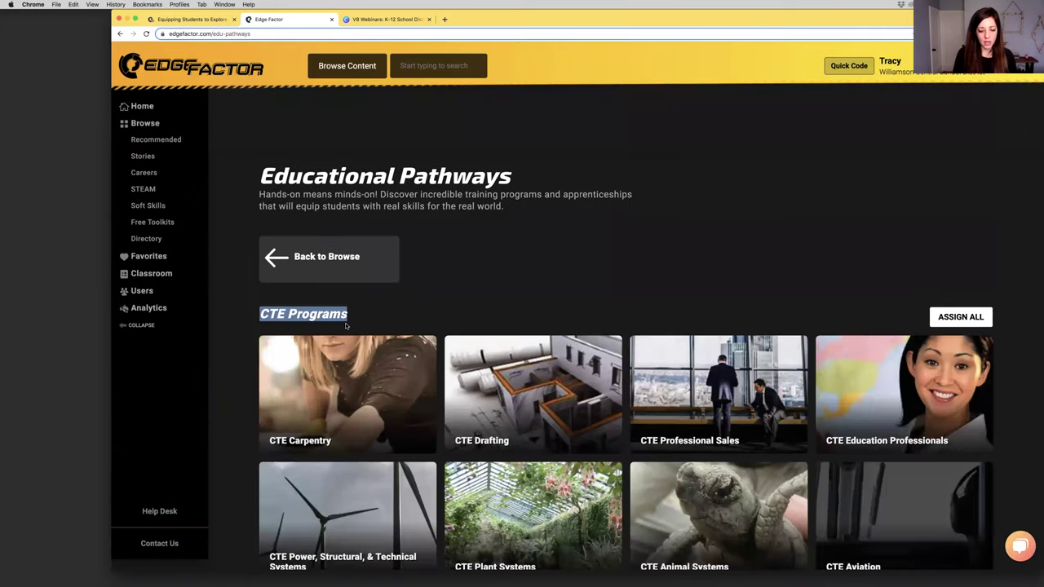
{"action": "scroll", "coordinate": [346, 323], "scroll_direction": "down", "scroll_amount": 1}
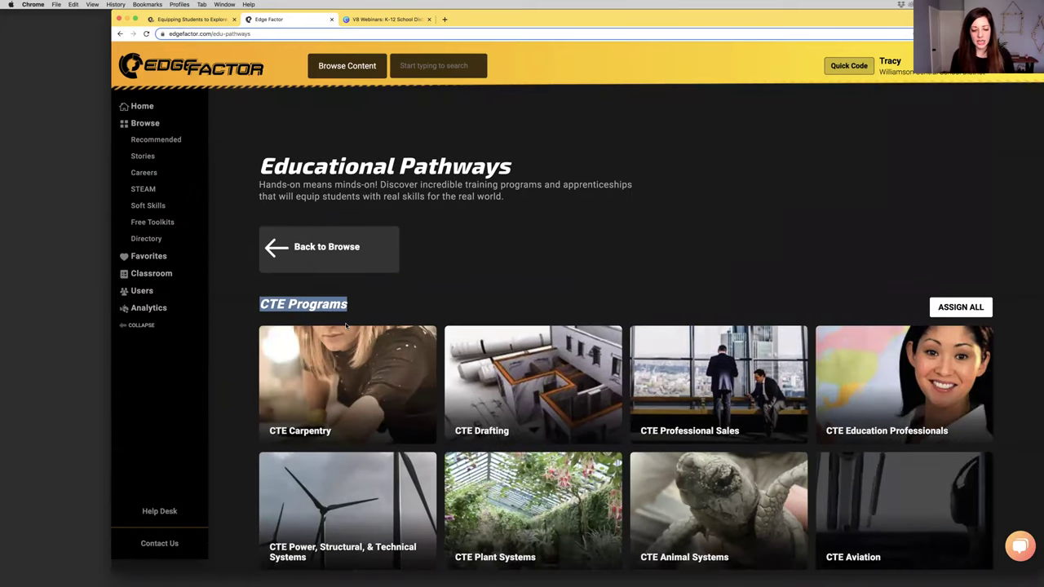
{"action": "scroll", "coordinate": [346, 327], "scroll_direction": "down", "scroll_amount": 3}
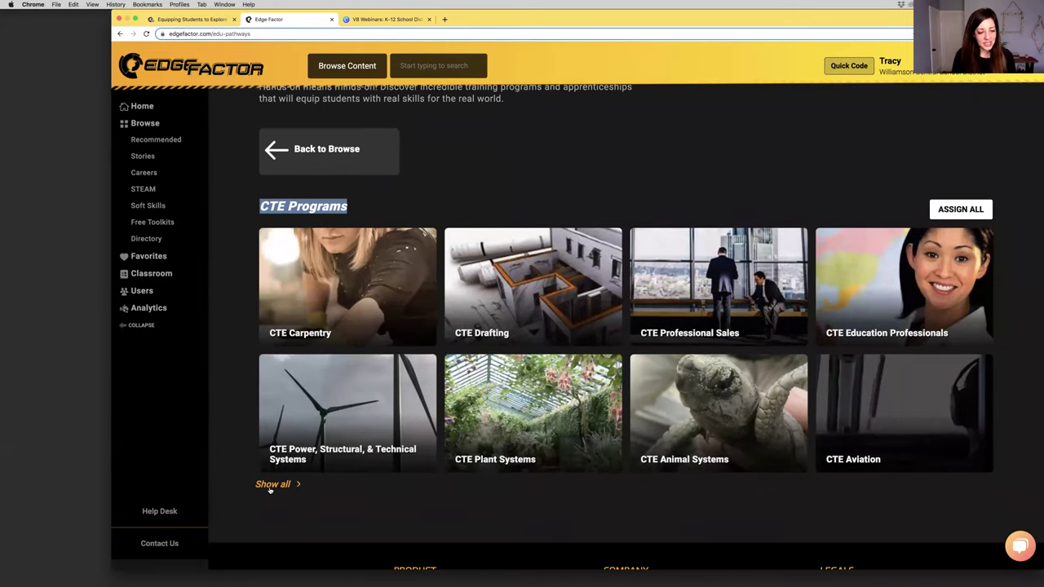
{"action": "left_click", "coordinate": [270, 491]}
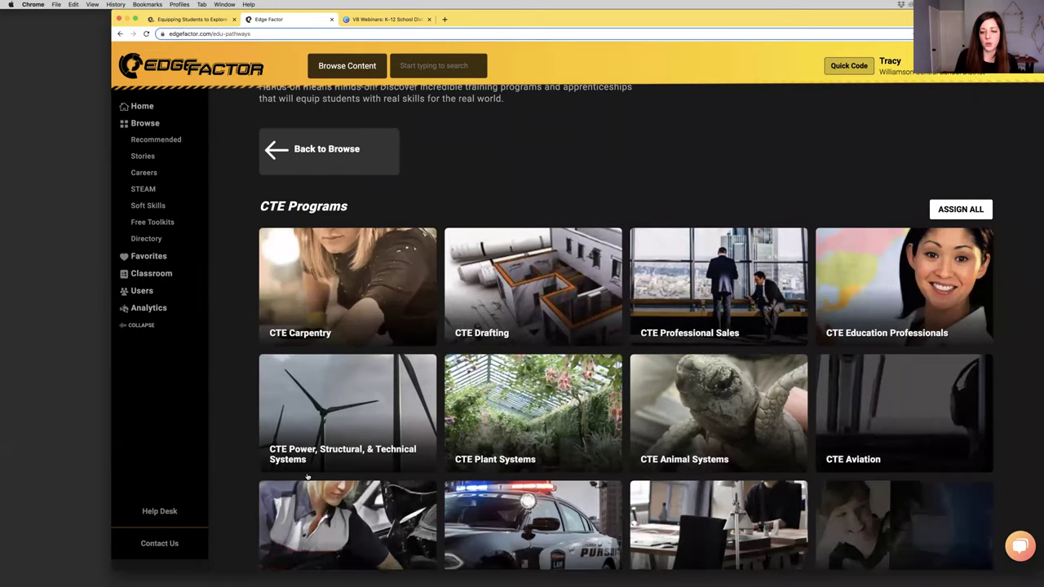
{"action": "scroll", "coordinate": [310, 468], "scroll_direction": "down", "scroll_amount": 3}
{"action": "scroll", "coordinate": [314, 467], "scroll_direction": "down", "scroll_amount": 2}
{"action": "scroll", "coordinate": [363, 457], "scroll_direction": "down", "scroll_amount": 5}
{"action": "scroll", "coordinate": [363, 455], "scroll_direction": "down", "scroll_amount": 1}
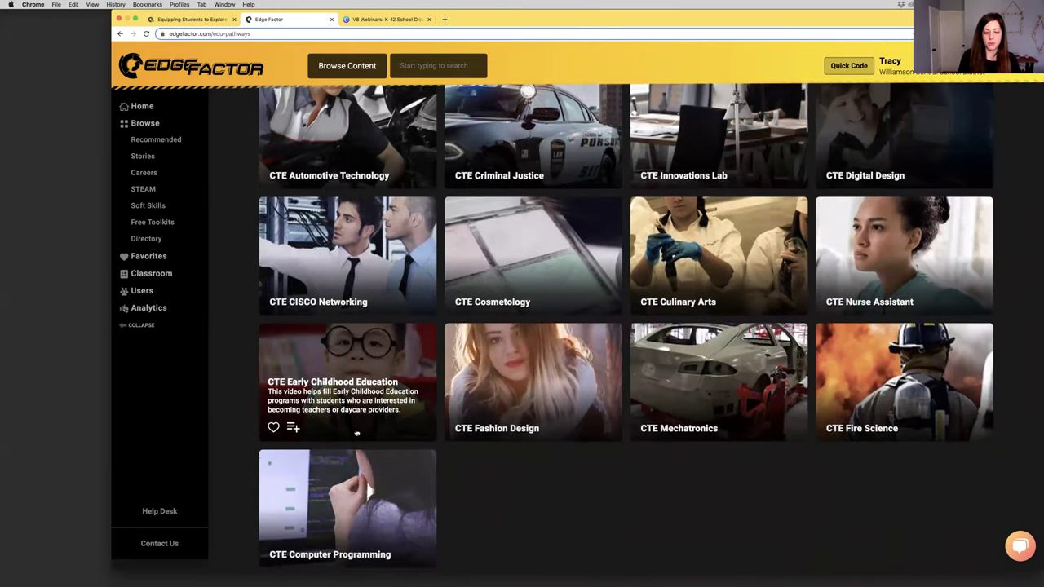
{"action": "left_click", "coordinate": [145, 124]}
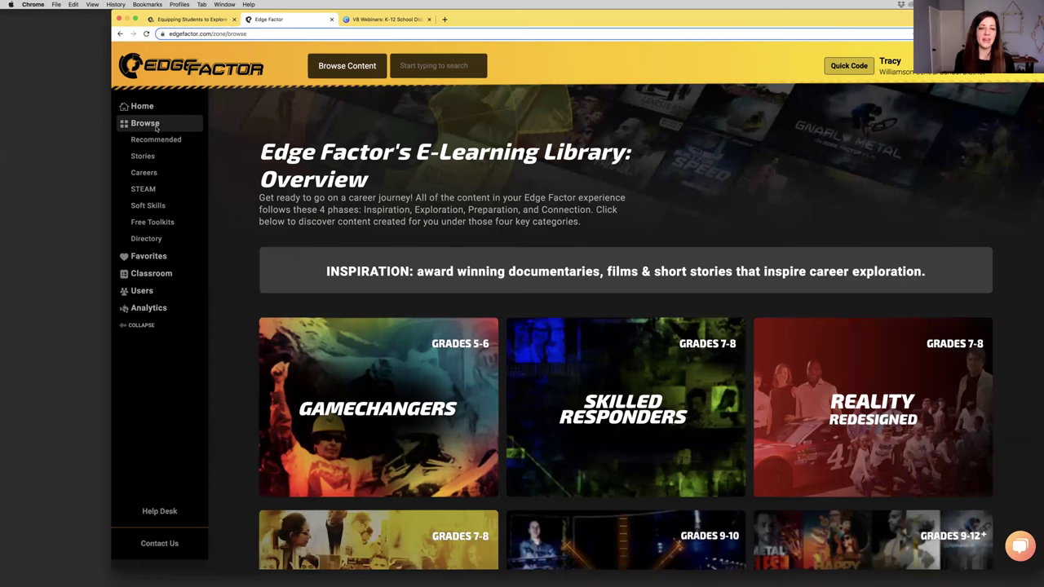
{"action": "scroll", "coordinate": [153, 142], "scroll_direction": "down", "scroll_amount": 6}
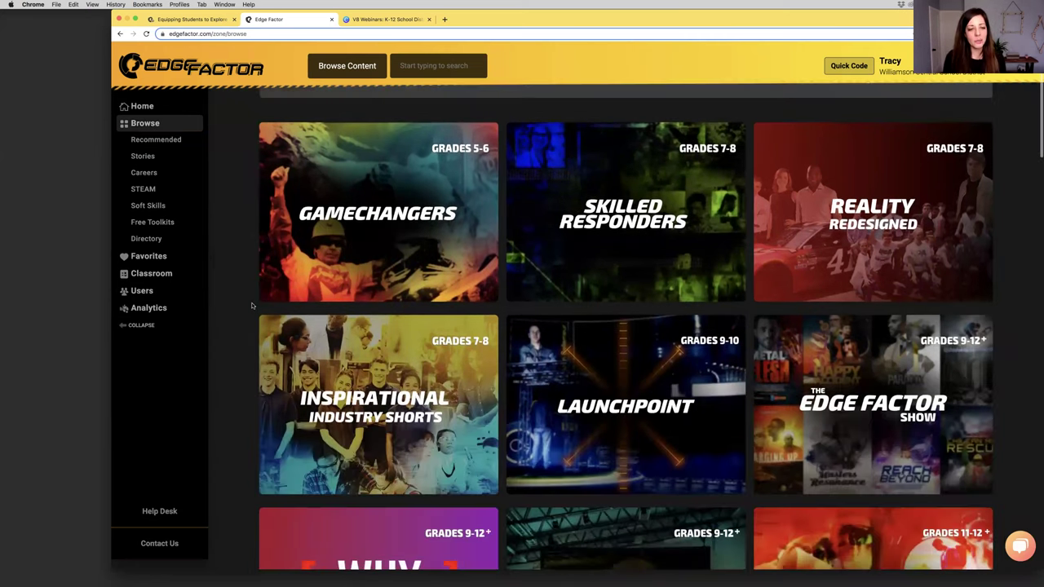
{"action": "scroll", "coordinate": [254, 391], "scroll_direction": "down", "scroll_amount": 6}
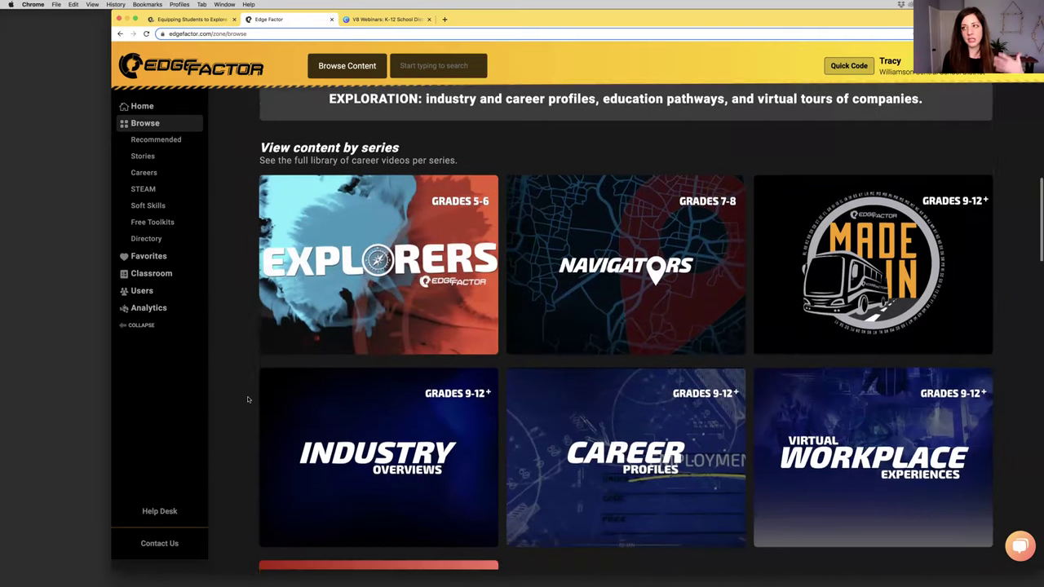
{"action": "scroll", "coordinate": [248, 400], "scroll_direction": "down", "scroll_amount": 4}
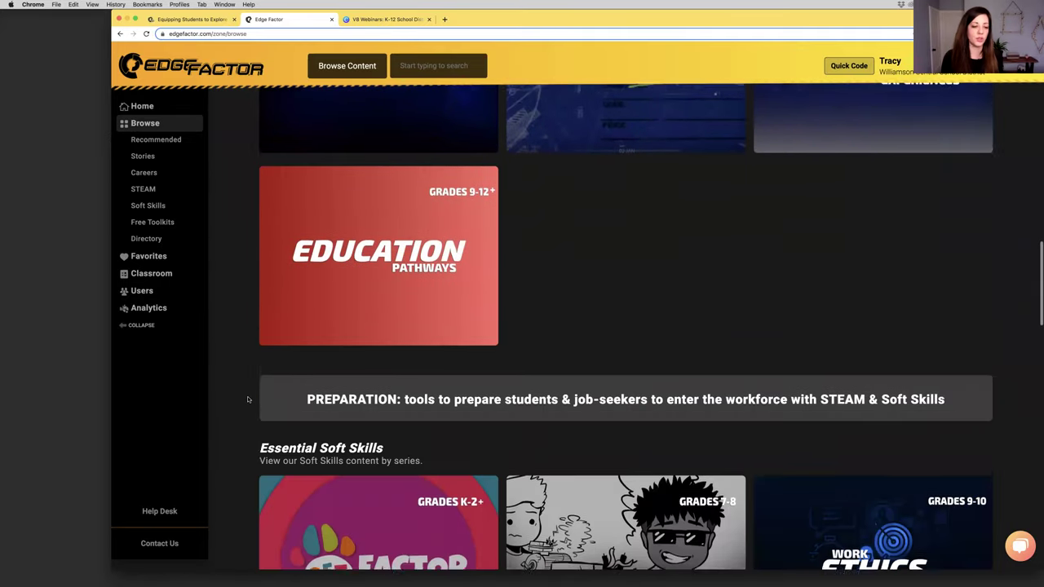
{"action": "scroll", "coordinate": [248, 400], "scroll_direction": "down", "scroll_amount": 1}
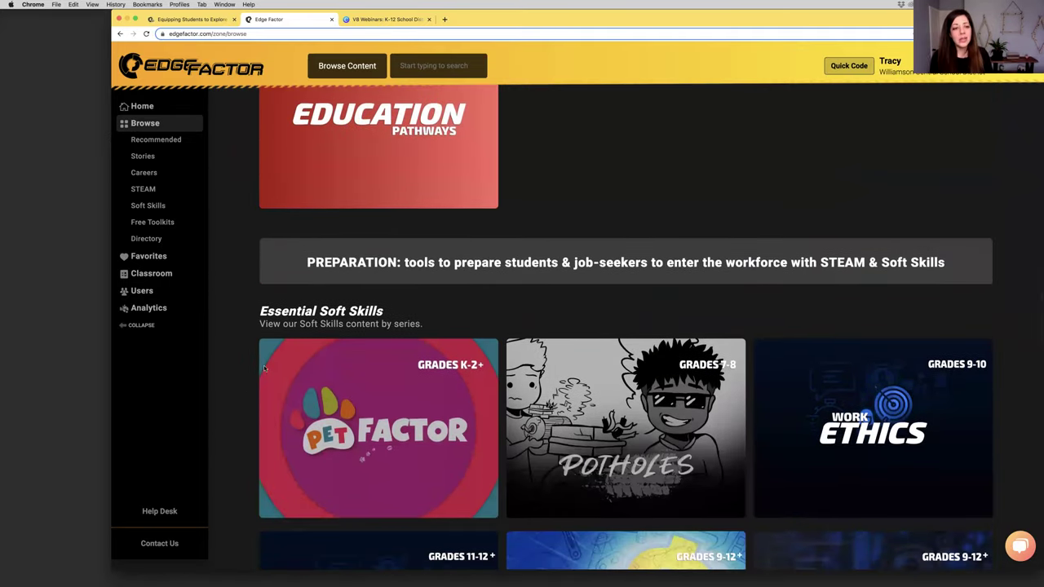
{"action": "scroll", "coordinate": [357, 241], "scroll_direction": "down", "scroll_amount": 2}
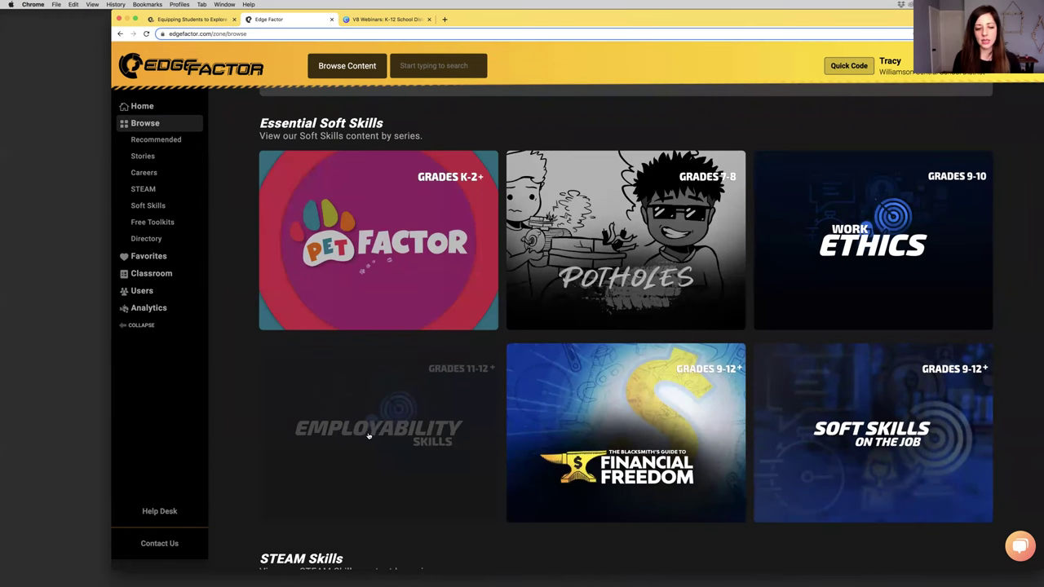
{"action": "left_click", "coordinate": [368, 435]}
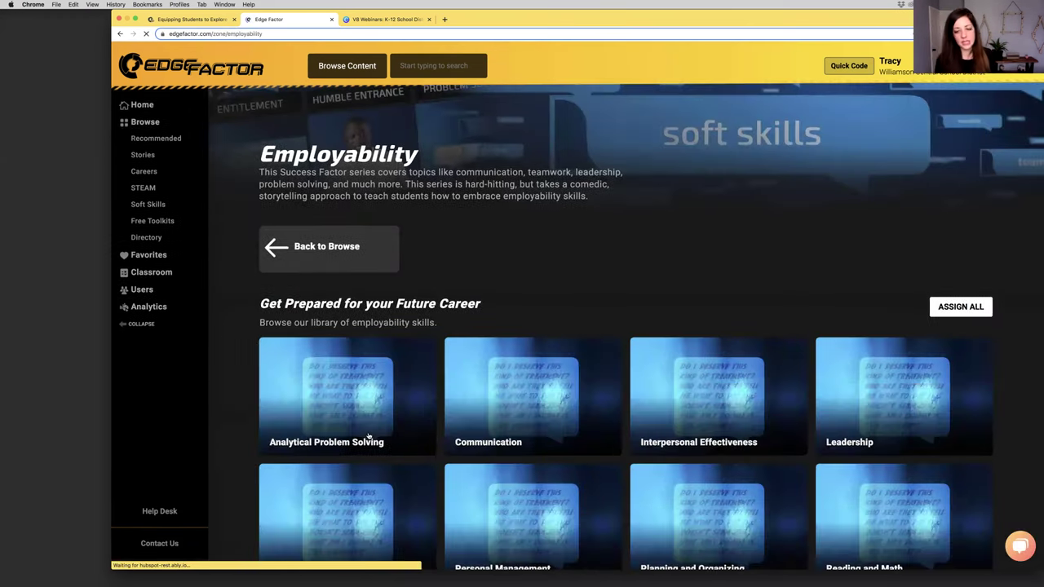
{"action": "scroll", "coordinate": [767, 364], "scroll_direction": "down", "scroll_amount": 3}
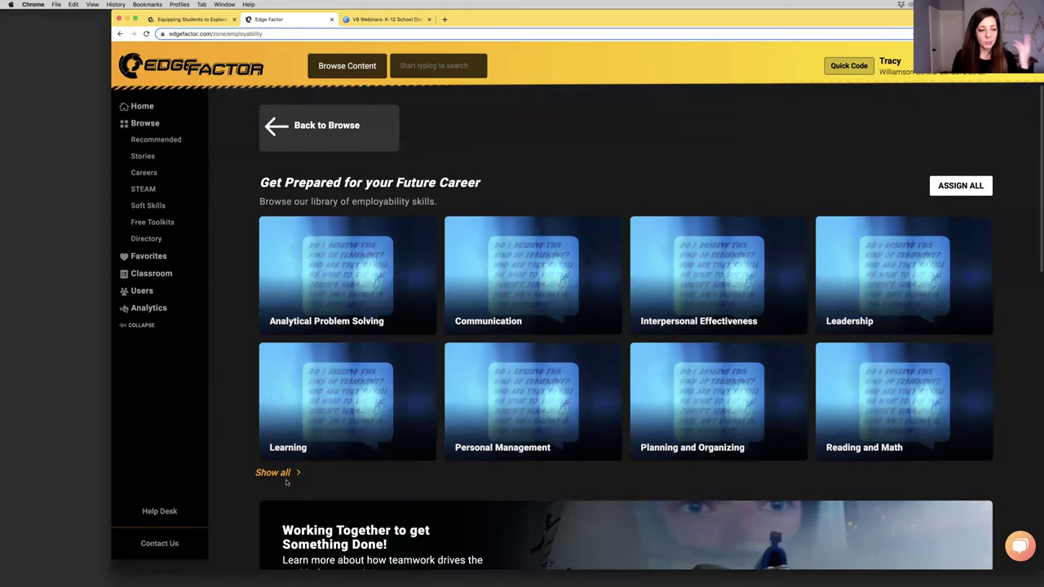
{"action": "left_click", "coordinate": [274, 474]}
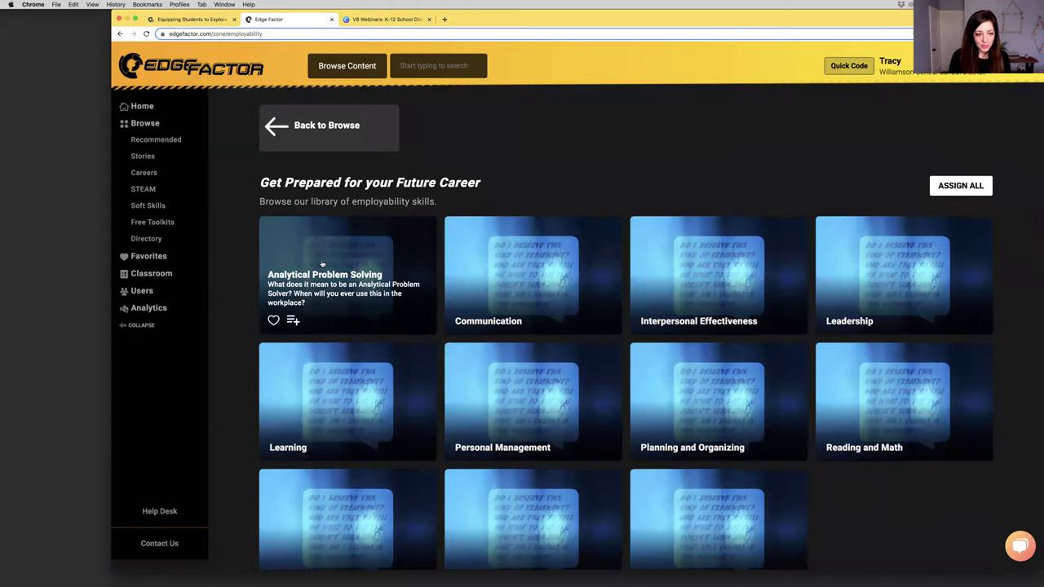
{"action": "scroll", "coordinate": [322, 263], "scroll_direction": "down", "scroll_amount": 3}
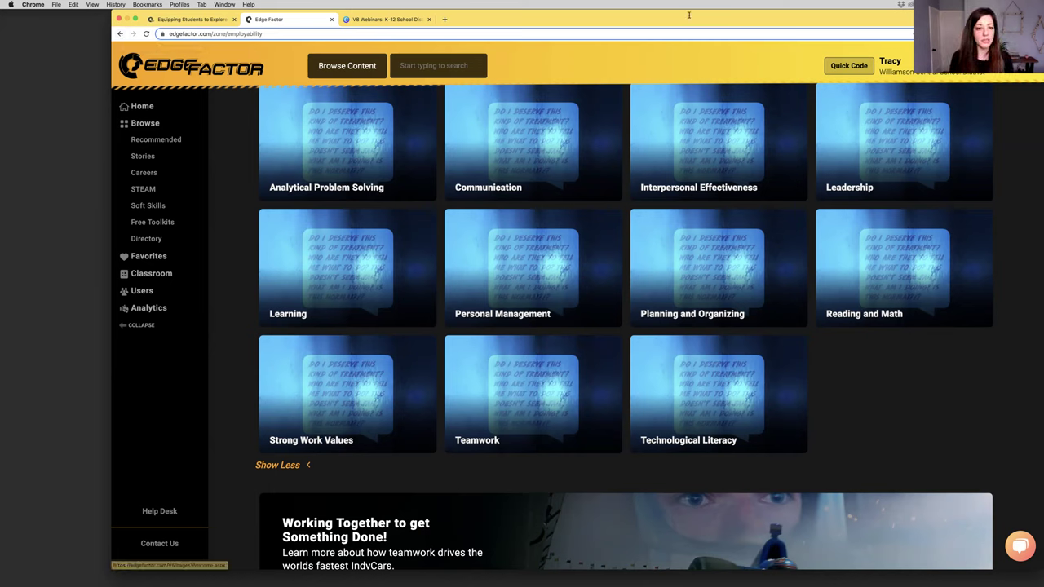
{"action": "mouse_move", "coordinate": [506, 236]}
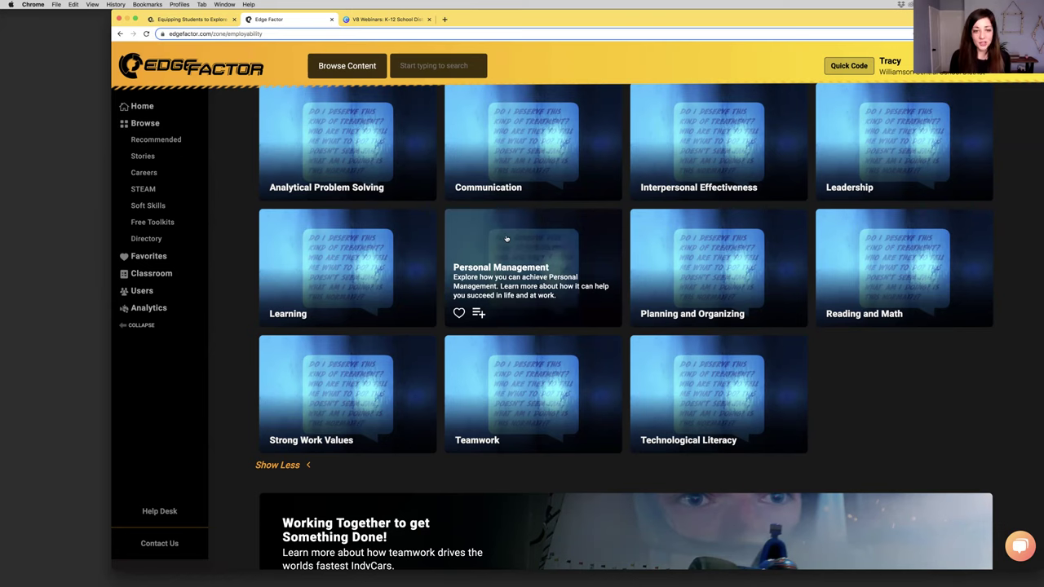
{"action": "left_click", "coordinate": [121, 35]}
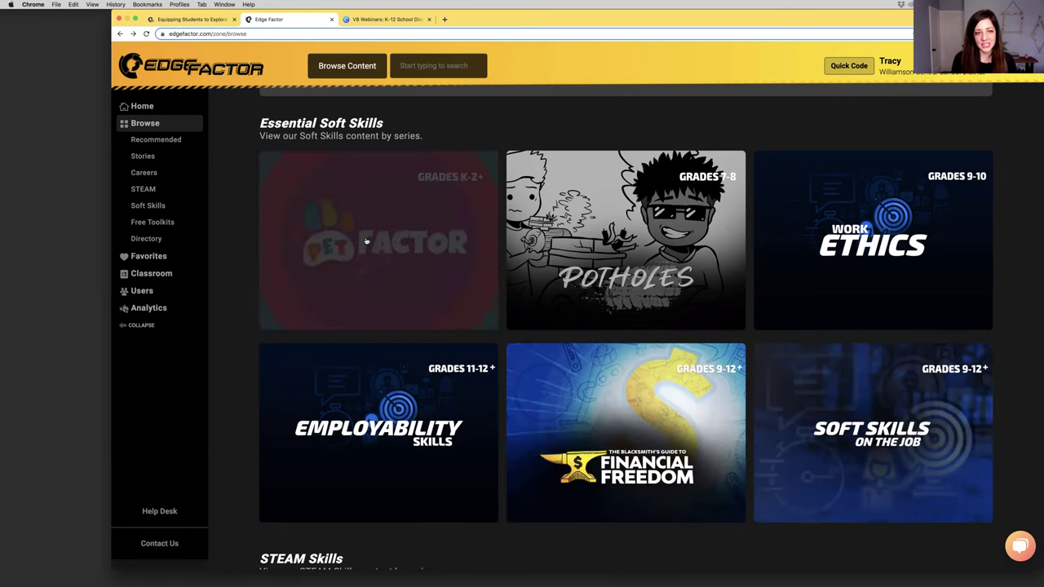
{"action": "scroll", "coordinate": [297, 204], "scroll_direction": "down", "scroll_amount": 5}
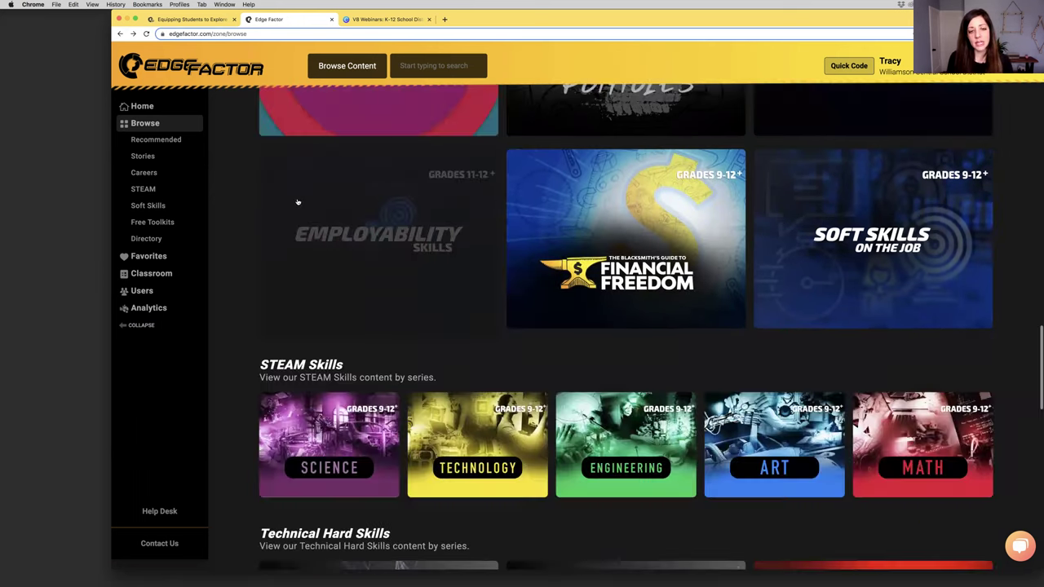
{"action": "scroll", "coordinate": [298, 204], "scroll_direction": "down", "scroll_amount": 2}
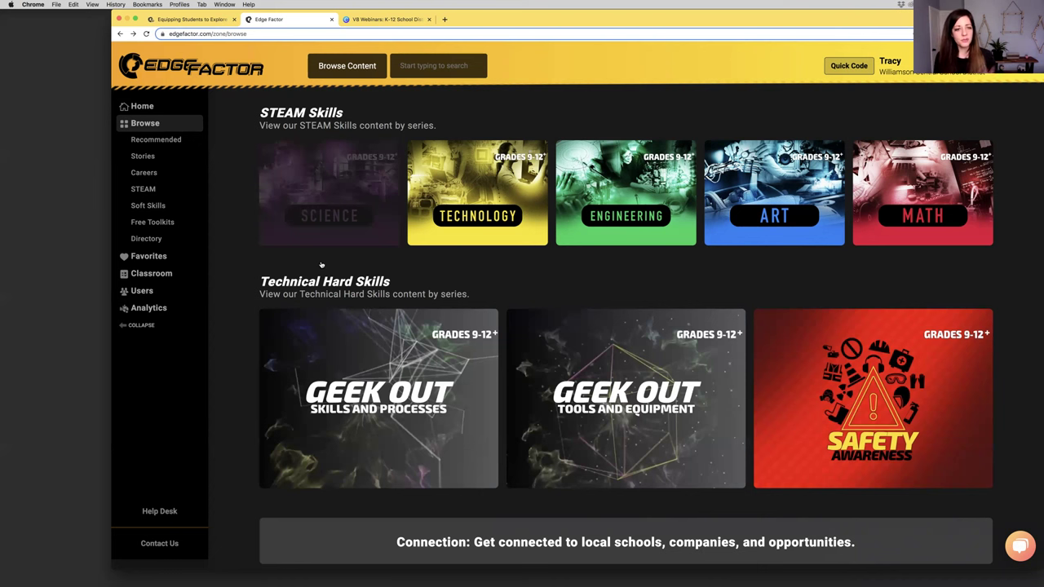
Open the Manufacturing tile on the Careers Browse by Industry page
{"action": "left_click", "coordinate": [139, 176]}
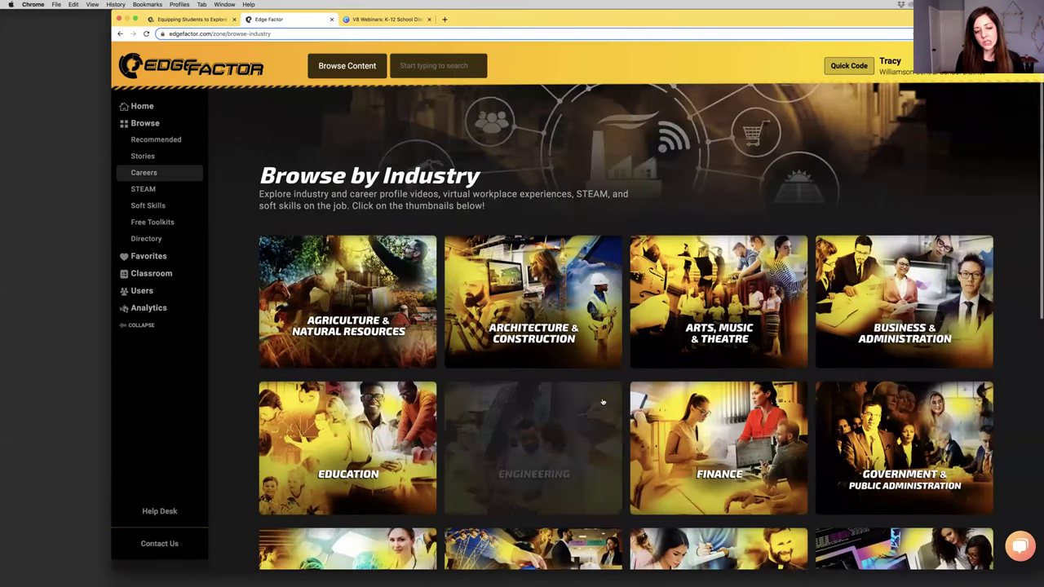
{"action": "scroll", "coordinate": [603, 403], "scroll_direction": "down", "scroll_amount": 5}
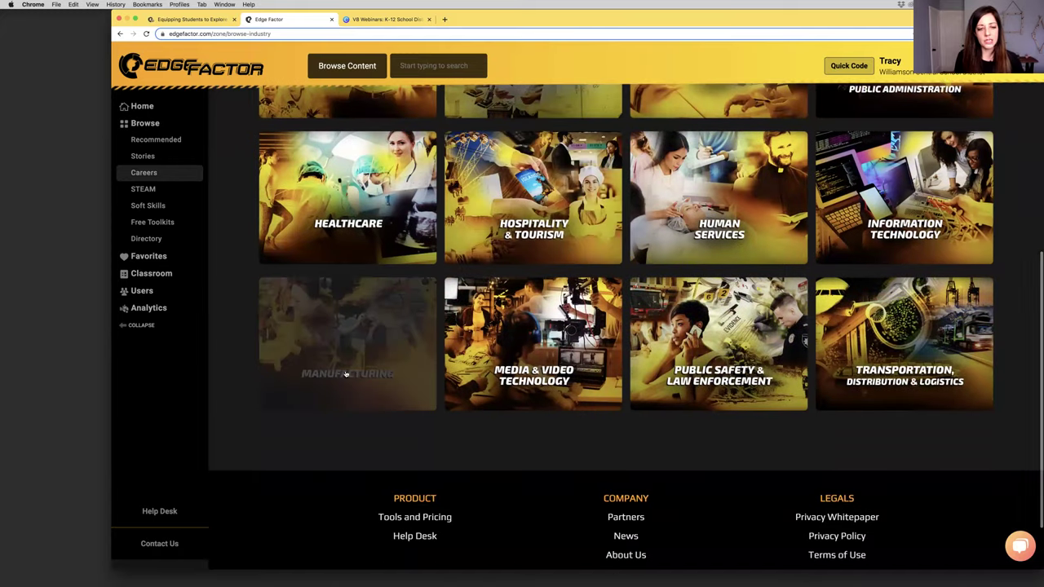
{"action": "left_click", "coordinate": [365, 341]}
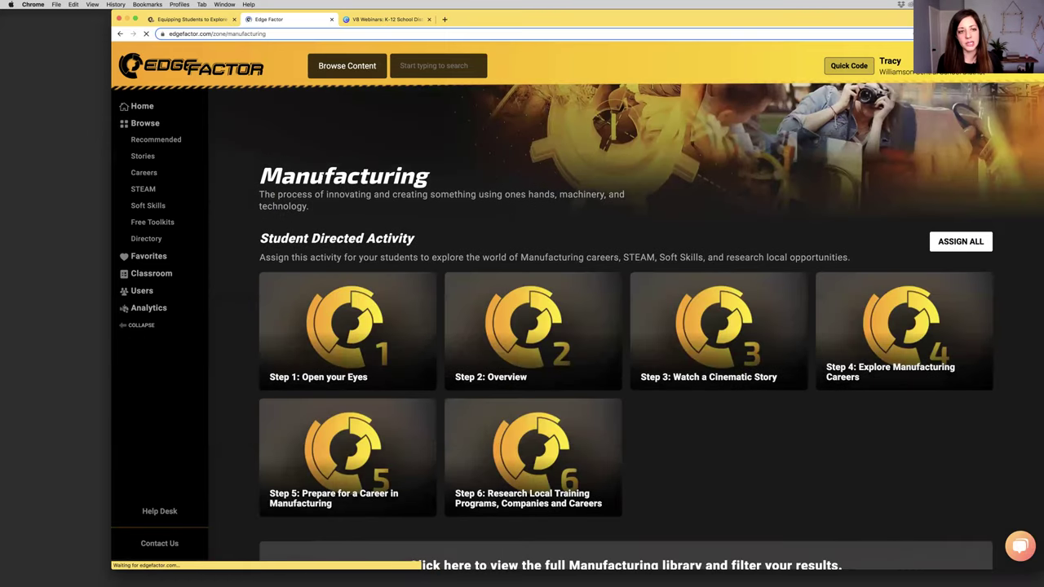
{"action": "double_click", "coordinate": [324, 176]}
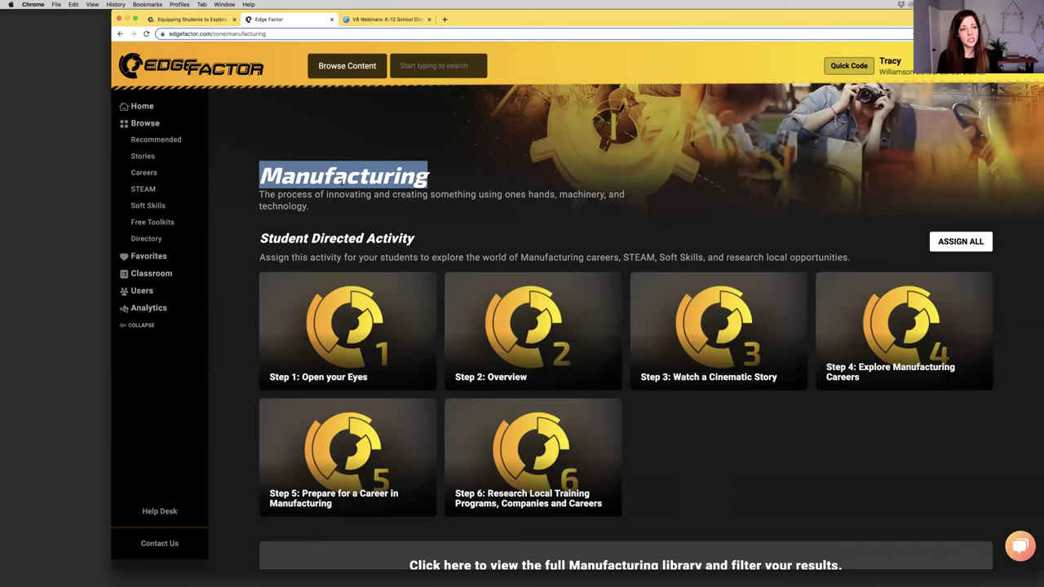
{"action": "scroll", "coordinate": [625, 375], "scroll_direction": "down", "scroll_amount": 7}
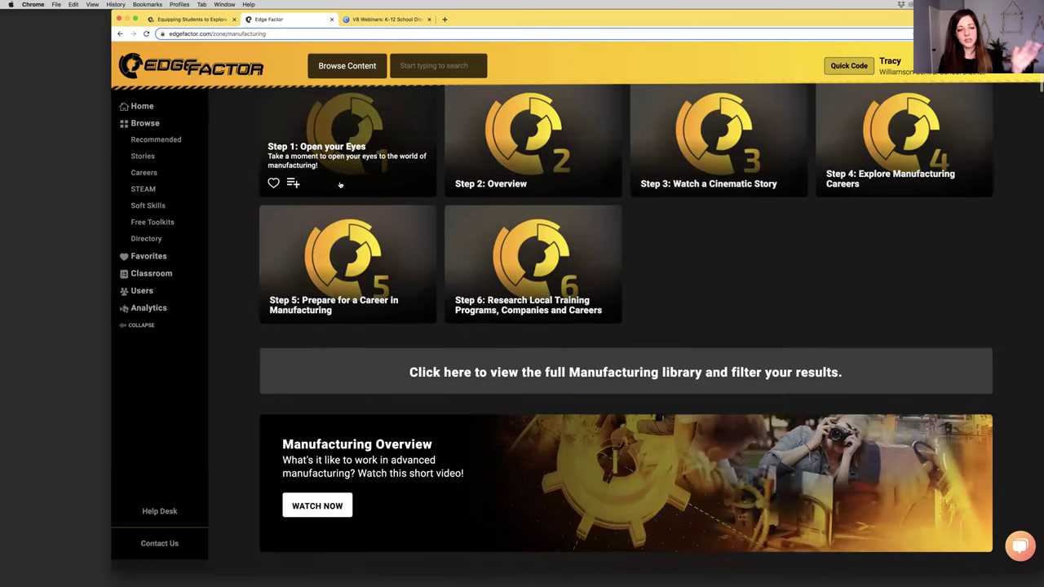
{"action": "scroll", "coordinate": [625, 375], "scroll_direction": "down", "scroll_amount": 5}
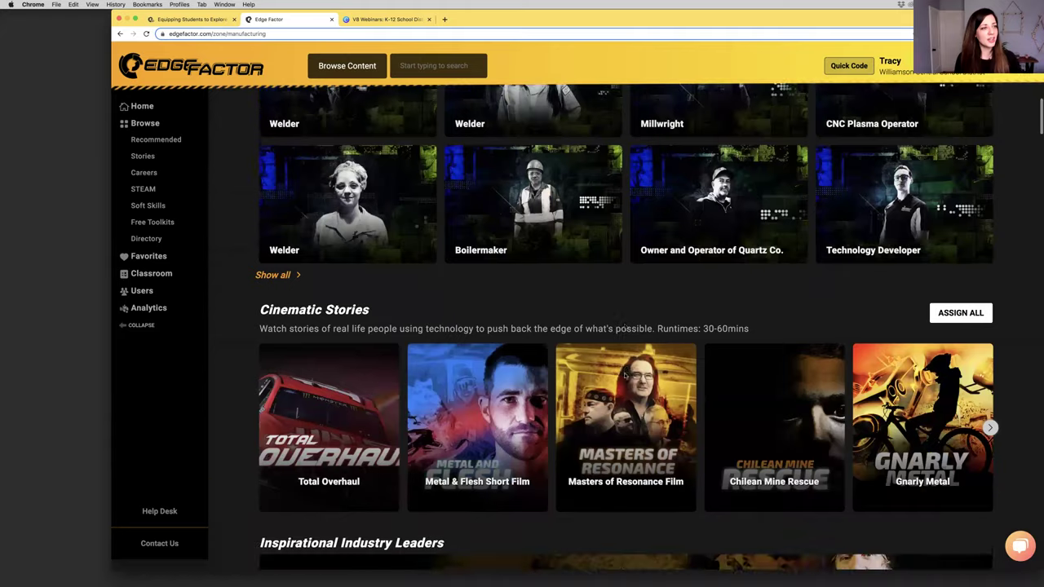
{"action": "scroll", "coordinate": [625, 375], "scroll_direction": "down", "scroll_amount": 7}
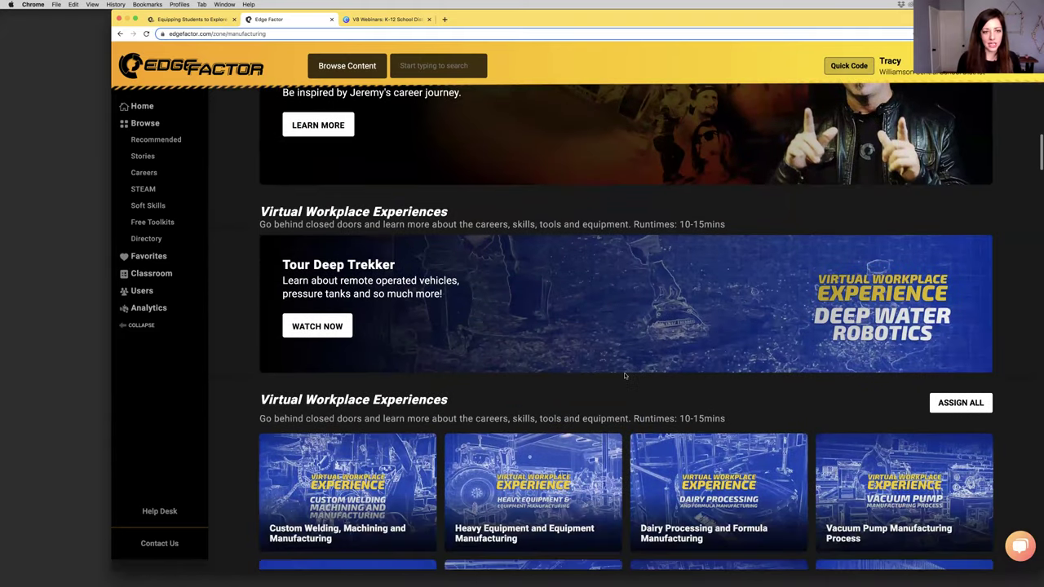
{"action": "scroll", "coordinate": [624, 375], "scroll_direction": "up", "scroll_amount": 2}
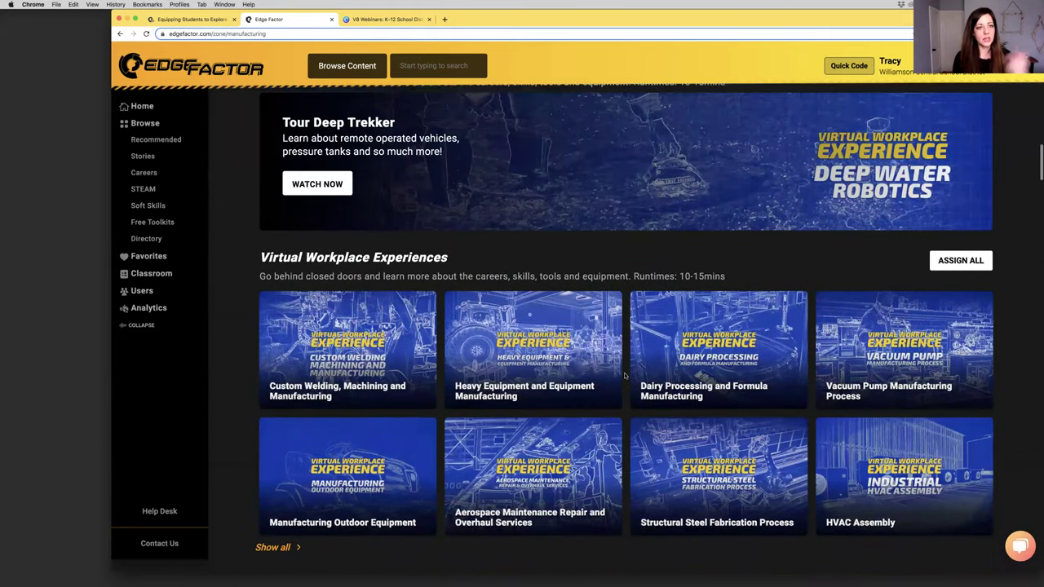
{"action": "scroll", "coordinate": [355, 185], "scroll_direction": "up", "scroll_amount": 1}
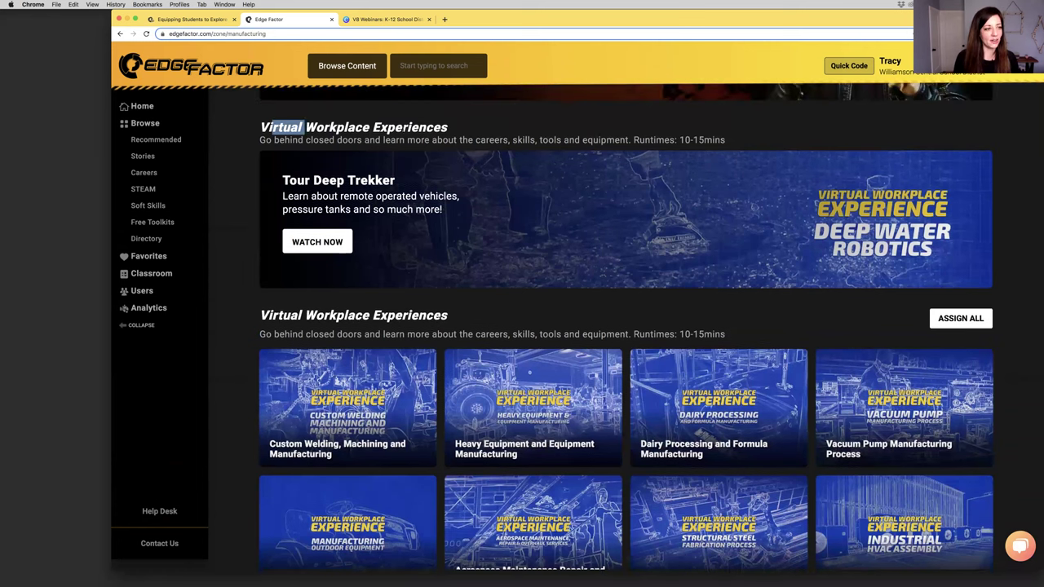
{"action": "scroll", "coordinate": [455, 245], "scroll_direction": "down", "scroll_amount": 3}
{"action": "scroll", "coordinate": [454, 245], "scroll_direction": "down", "scroll_amount": 5}
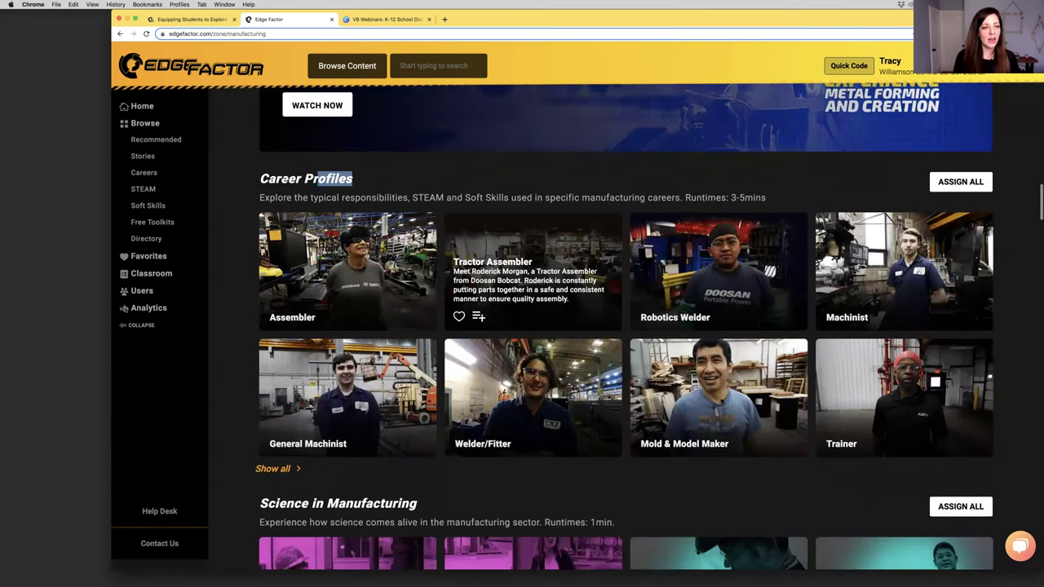
{"action": "left_click_drag", "start_coordinate": [352, 178], "coordinate": [241, 178]}
{"action": "scroll", "coordinate": [253, 245], "scroll_direction": "down", "scroll_amount": 3}
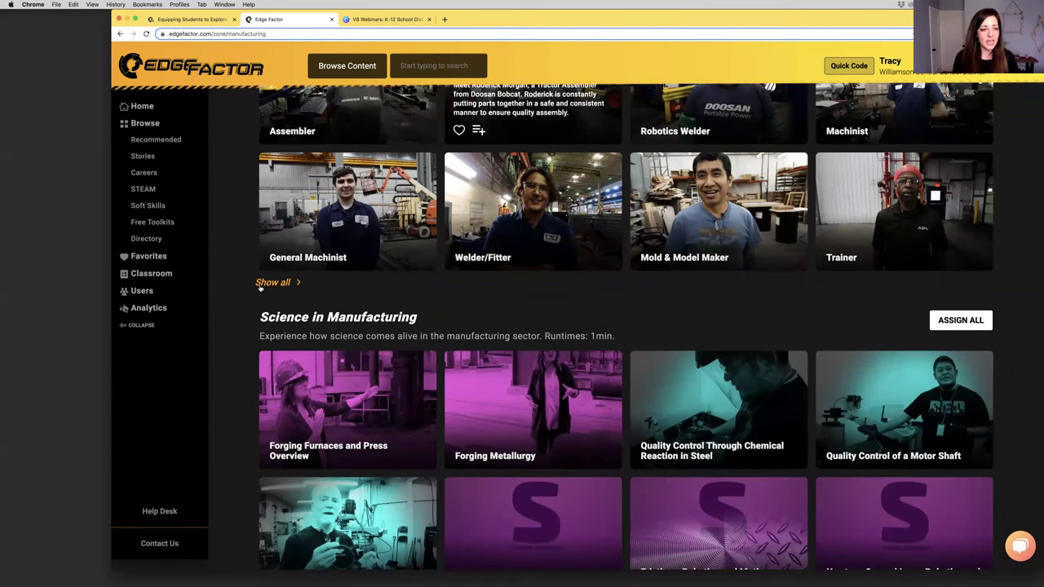
Scroll past Science in Manufacturing and expand all CAD/CAM and Design videos
{"action": "scroll", "coordinate": [261, 285], "scroll_direction": "down", "scroll_amount": 2}
{"action": "double_click", "coordinate": [271, 179]}
{"action": "triple_click", "coordinate": [272, 179]}
{"action": "scroll", "coordinate": [270, 178], "scroll_direction": "down", "scroll_amount": 1}
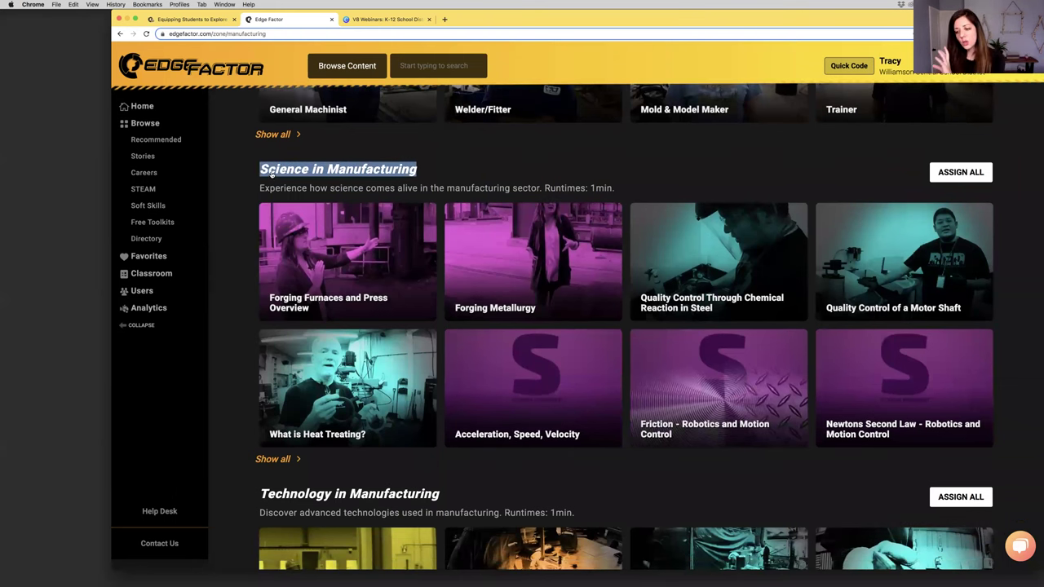
{"action": "scroll", "coordinate": [271, 174], "scroll_direction": "down", "scroll_amount": 2}
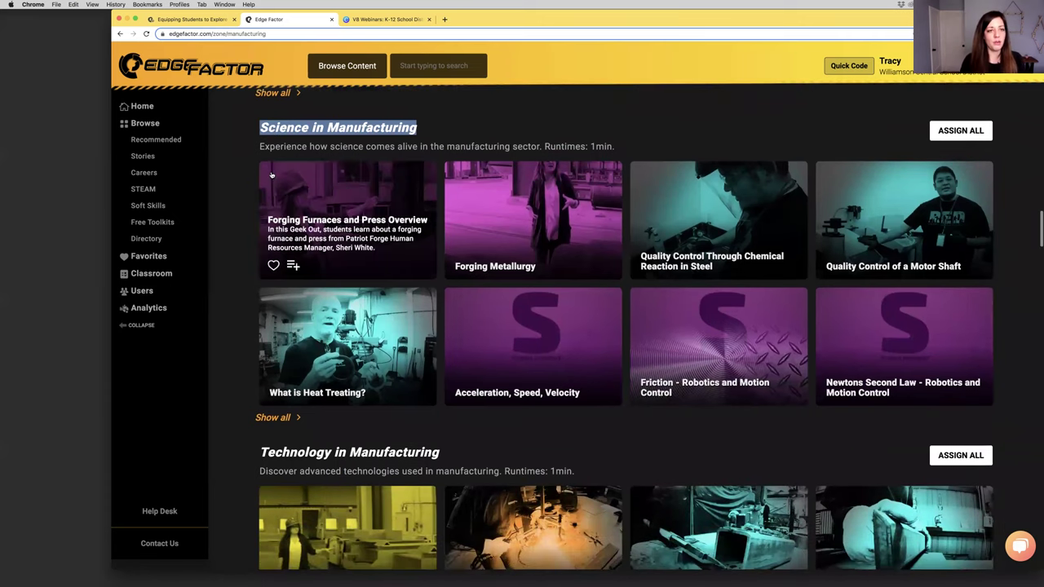
{"action": "scroll", "coordinate": [272, 174], "scroll_direction": "down", "scroll_amount": 1}
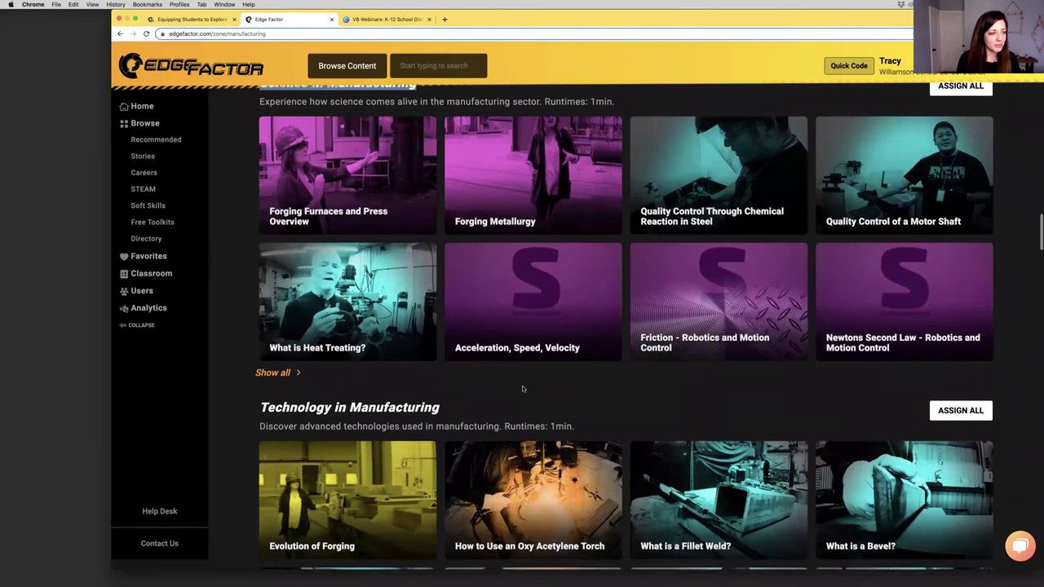
{"action": "scroll", "coordinate": [523, 390], "scroll_direction": "down", "scroll_amount": 1}
{"action": "scroll", "coordinate": [523, 390], "scroll_direction": "down", "scroll_amount": 8}
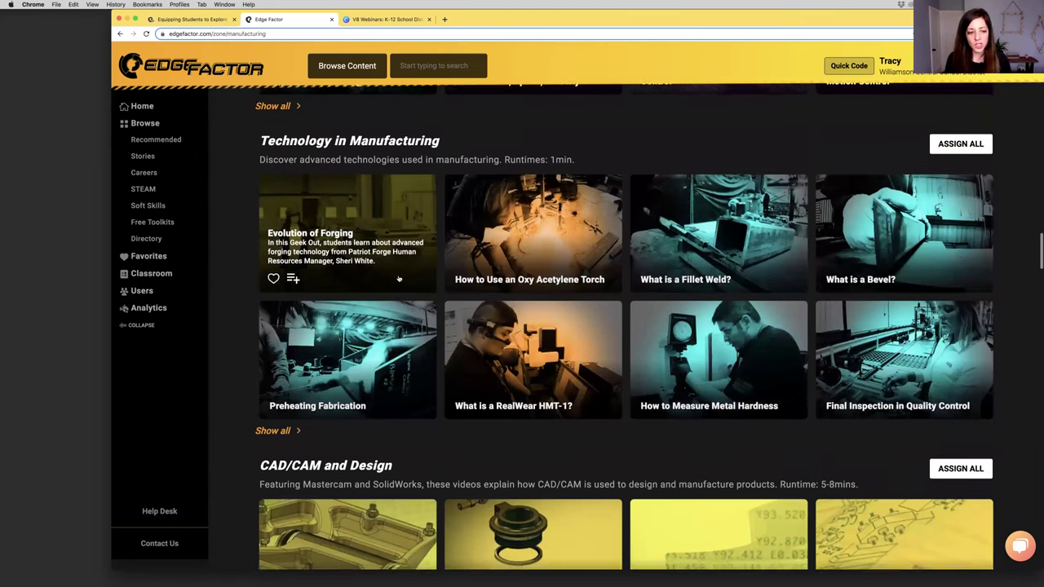
{"action": "scroll", "coordinate": [398, 297], "scroll_direction": "down", "scroll_amount": 4}
{"action": "scroll", "coordinate": [398, 279], "scroll_direction": "down", "scroll_amount": 8}
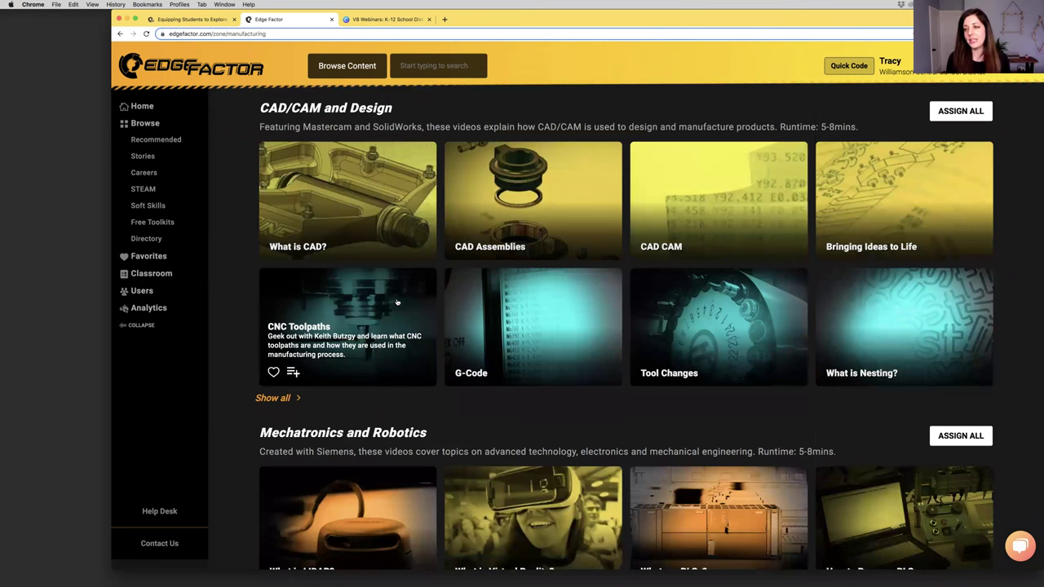
{"action": "left_click", "coordinate": [272, 398]}
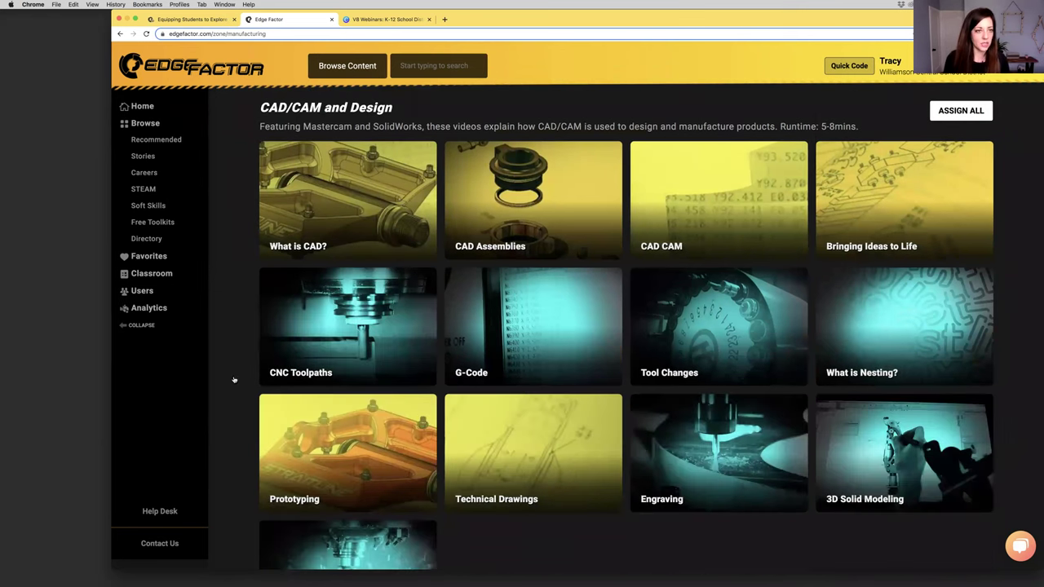
Scroll past Additive Manufacturing and Quality Control Technology, then expand all Machining and CIM videos
{"action": "mouse_move", "coordinate": [490, 308]}
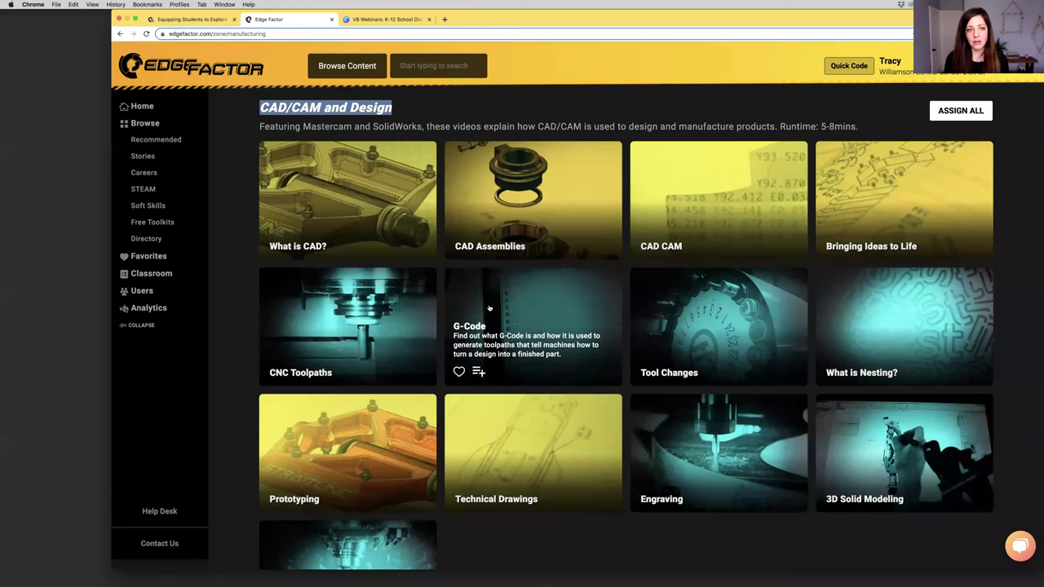
{"action": "scroll", "coordinate": [503, 307], "scroll_direction": "down", "scroll_amount": 3}
{"action": "mouse_move", "coordinate": [603, 386]}
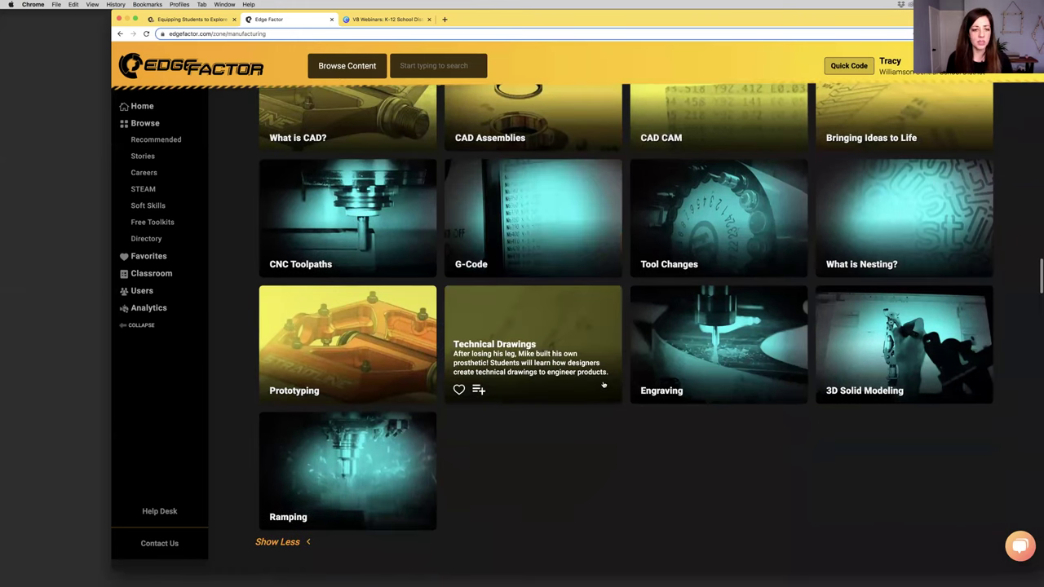
{"action": "scroll", "coordinate": [604, 385], "scroll_direction": "down", "scroll_amount": 5}
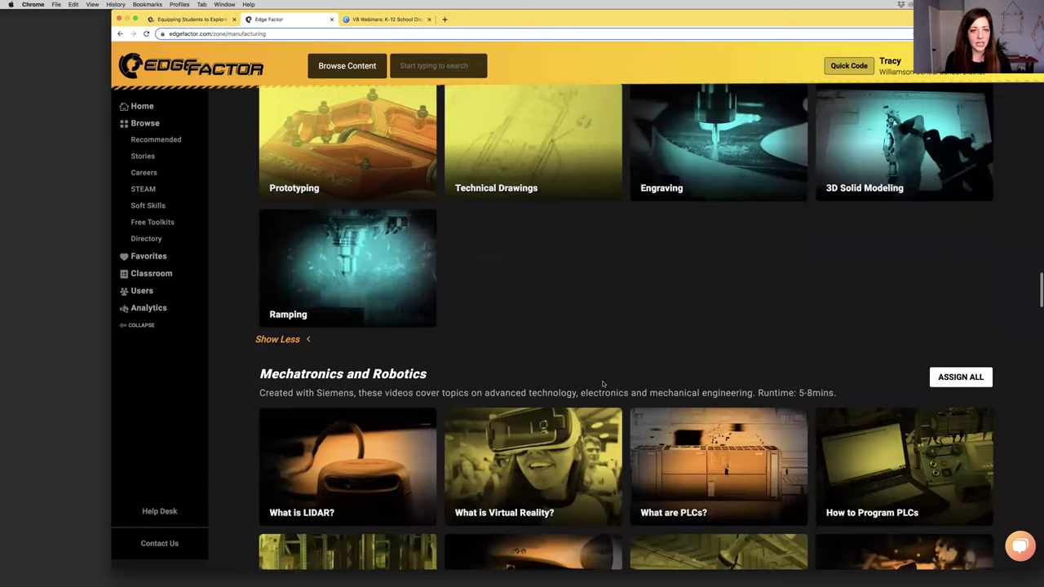
{"action": "scroll", "coordinate": [597, 385], "scroll_direction": "down", "scroll_amount": 4}
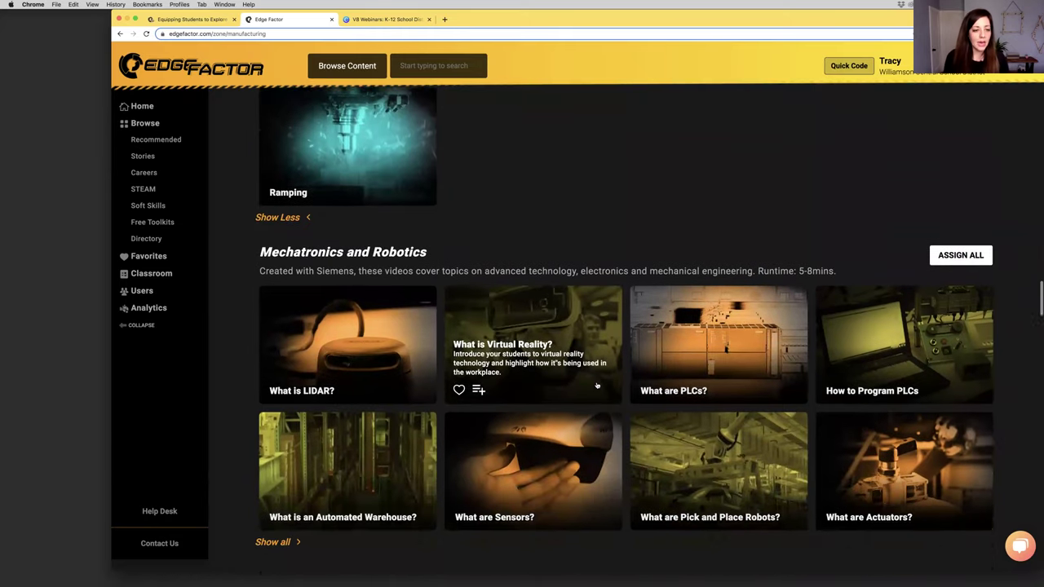
{"action": "scroll", "coordinate": [597, 385], "scroll_direction": "down", "scroll_amount": 2}
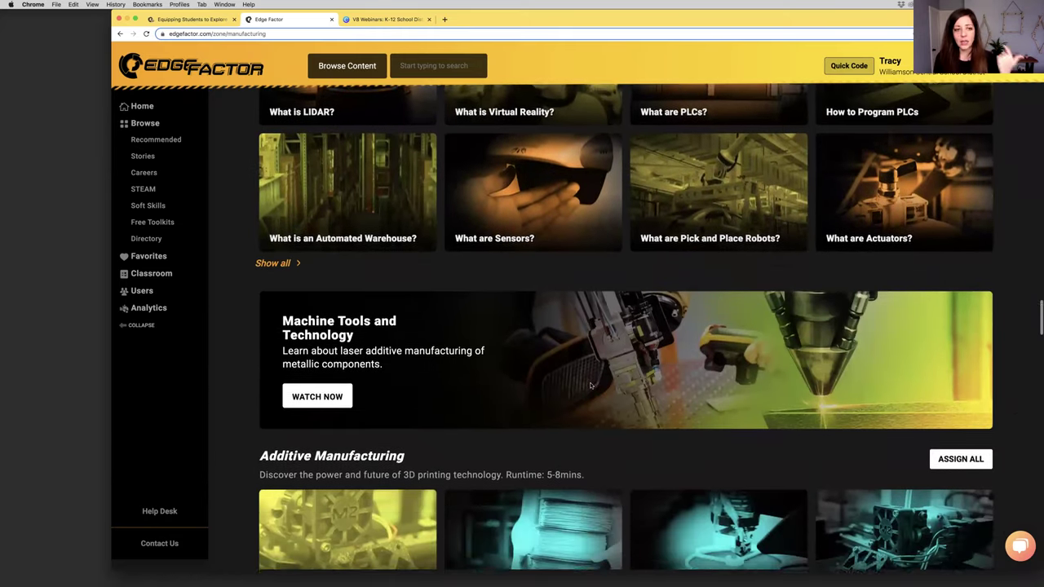
{"action": "scroll", "coordinate": [592, 385], "scroll_direction": "down", "scroll_amount": 3}
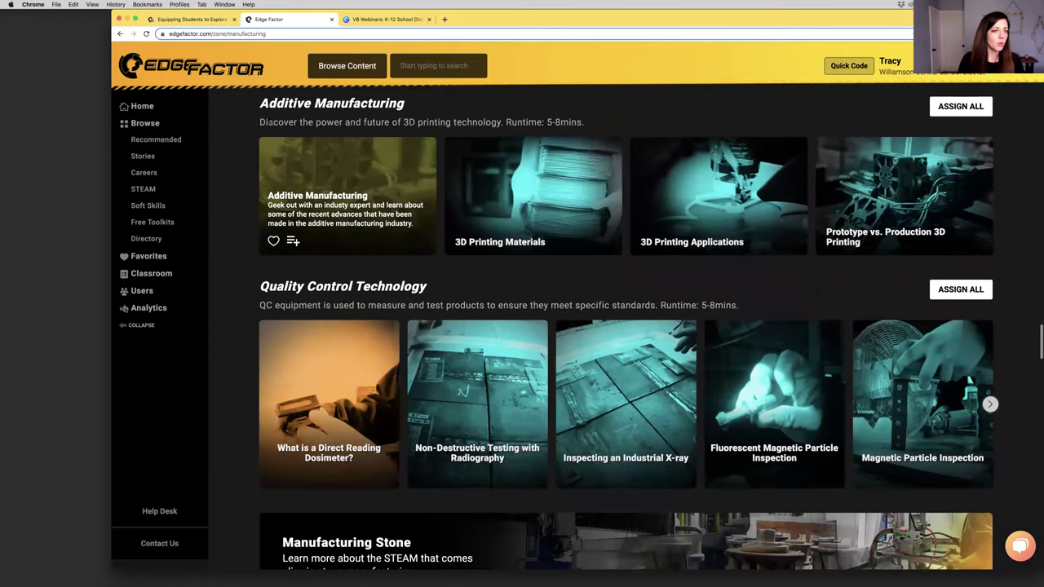
{"action": "double_click", "coordinate": [279, 104]}
{"action": "double_click", "coordinate": [330, 286]}
{"action": "scroll", "coordinate": [334, 289], "scroll_direction": "down", "scroll_amount": 2}
{"action": "scroll", "coordinate": [335, 289], "scroll_direction": "down", "scroll_amount": 6}
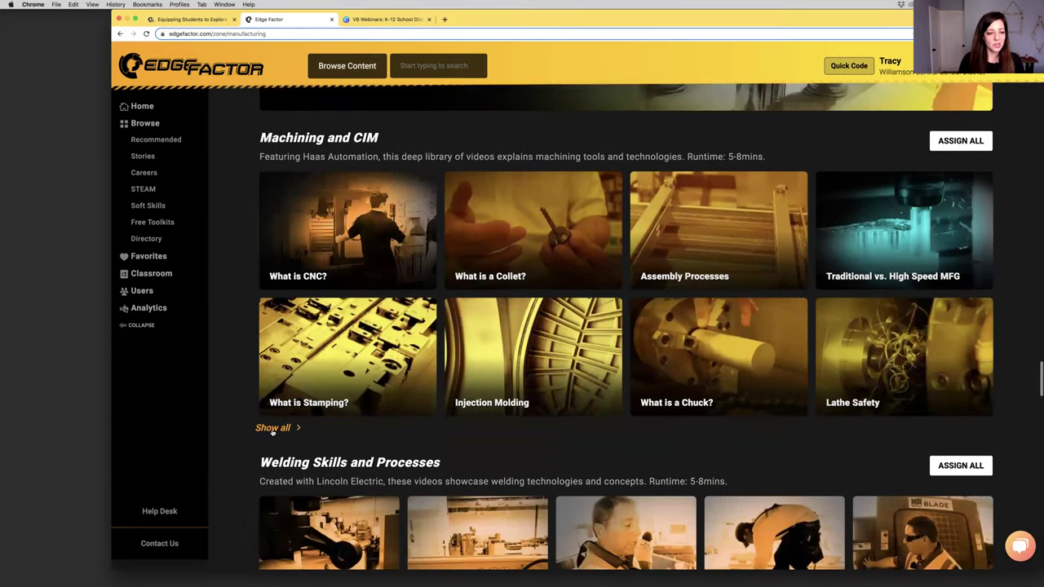
{"action": "left_click", "coordinate": [272, 429]}
Scroll down through Art in Manufacturing to the Math in Manufacturing videos
{"action": "scroll", "coordinate": [270, 430], "scroll_direction": "down", "scroll_amount": 4}
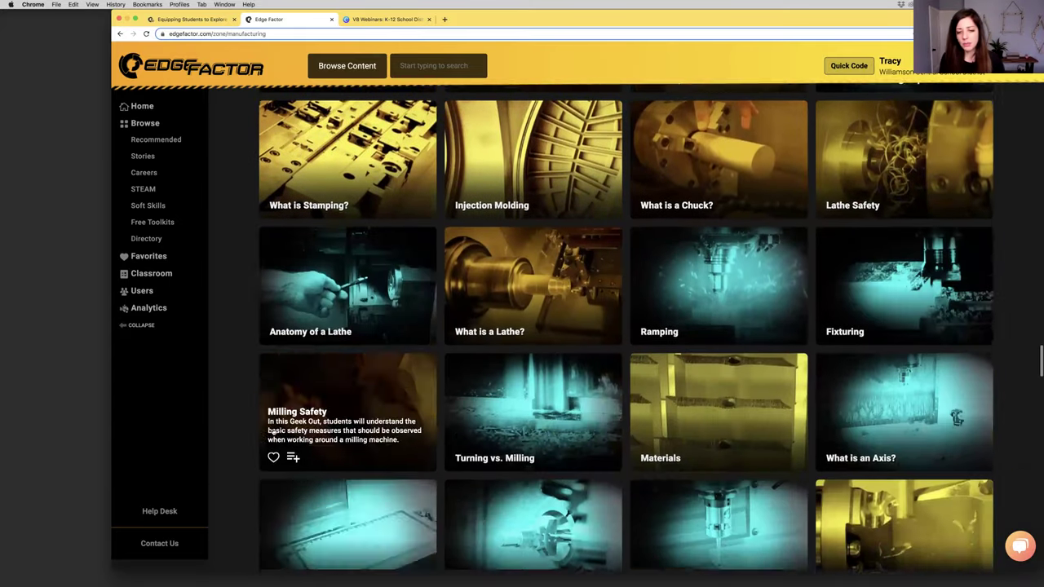
{"action": "scroll", "coordinate": [273, 433], "scroll_direction": "down", "scroll_amount": 10}
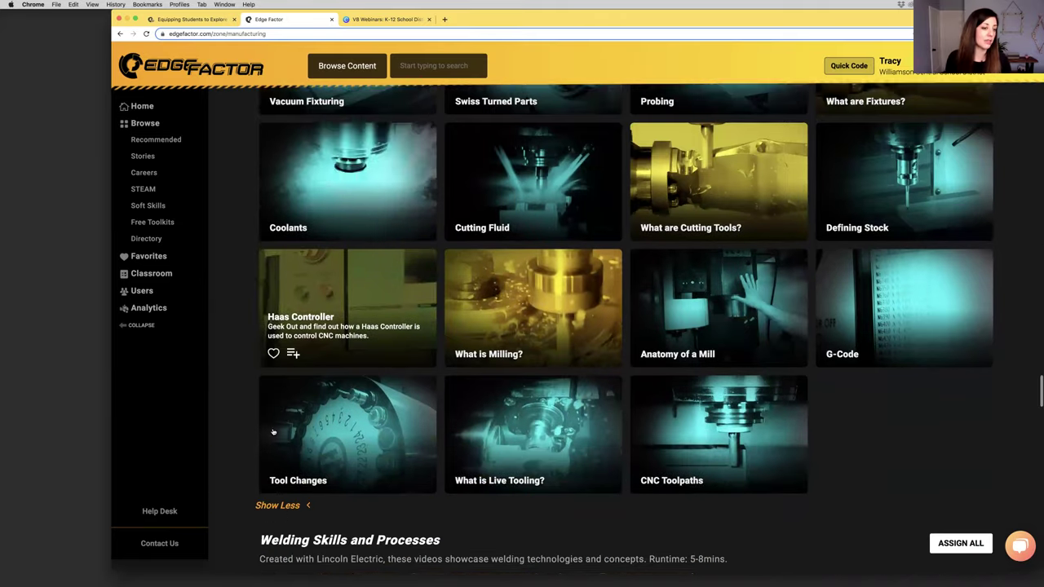
{"action": "scroll", "coordinate": [273, 432], "scroll_direction": "down", "scroll_amount": 6}
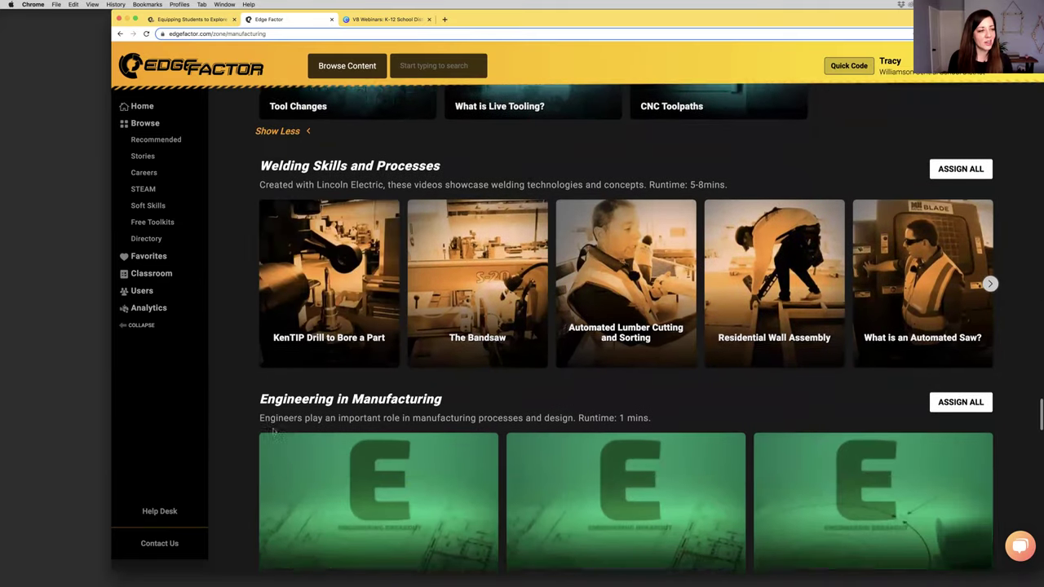
{"action": "scroll", "coordinate": [237, 417], "scroll_direction": "down", "scroll_amount": 4}
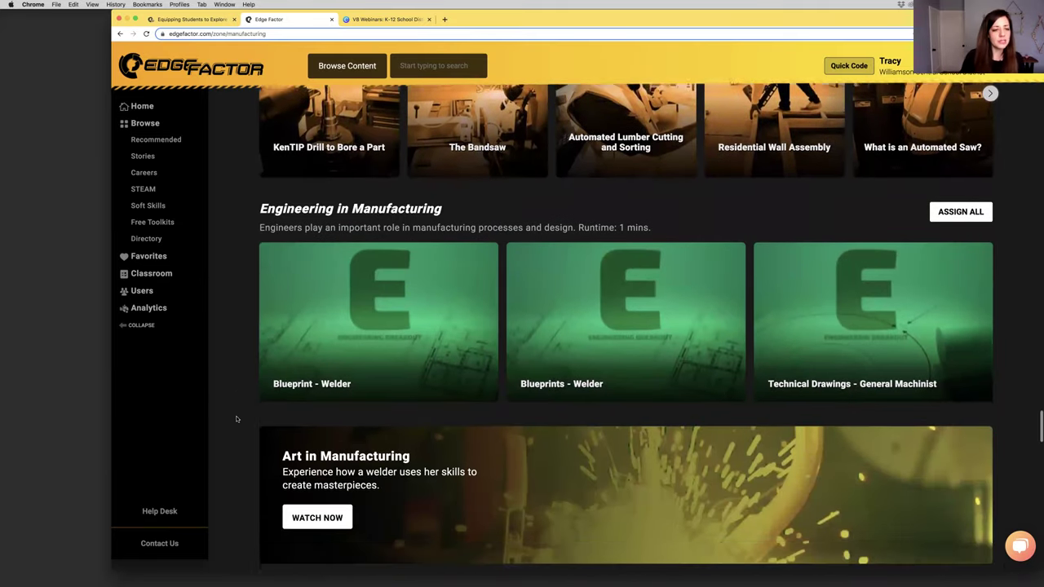
{"action": "scroll", "coordinate": [237, 418], "scroll_direction": "down", "scroll_amount": 2}
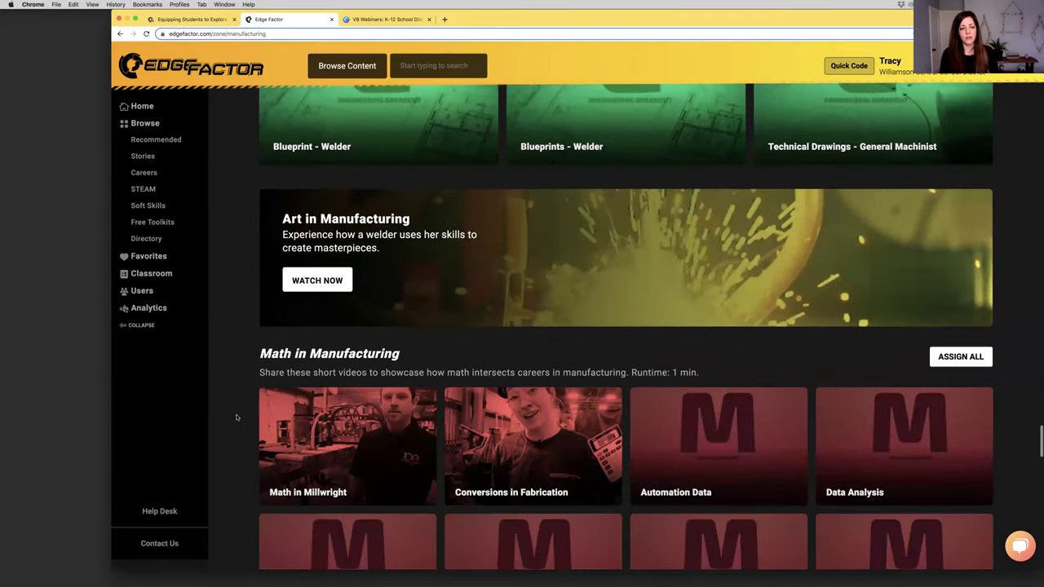
{"action": "scroll", "coordinate": [237, 418], "scroll_direction": "down", "scroll_amount": 1}
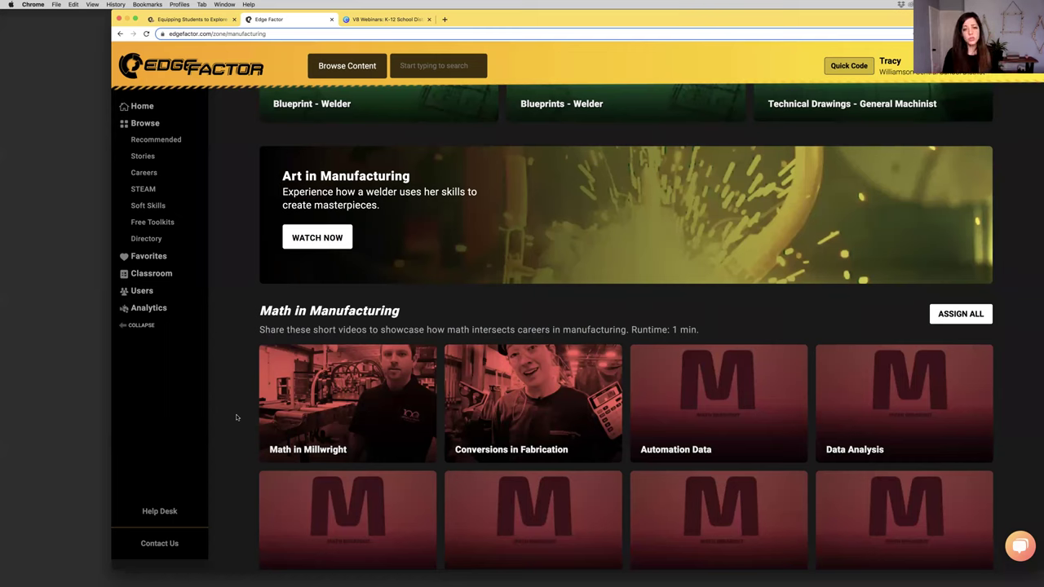
Switch to the Canva V8 Webinars deck and scroll to the page 15 Courses & Badges slide
{"action": "left_click", "coordinate": [416, 19]}
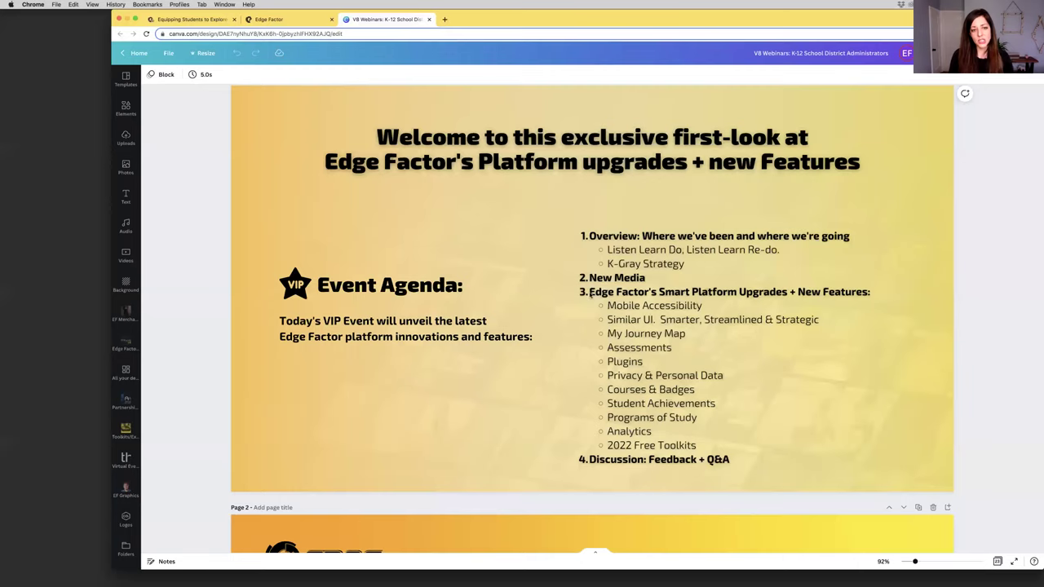
{"action": "scroll", "coordinate": [1009, 271], "scroll_direction": "down", "scroll_amount": 5}
{"action": "scroll", "coordinate": [1008, 271], "scroll_direction": "down", "scroll_amount": 20}
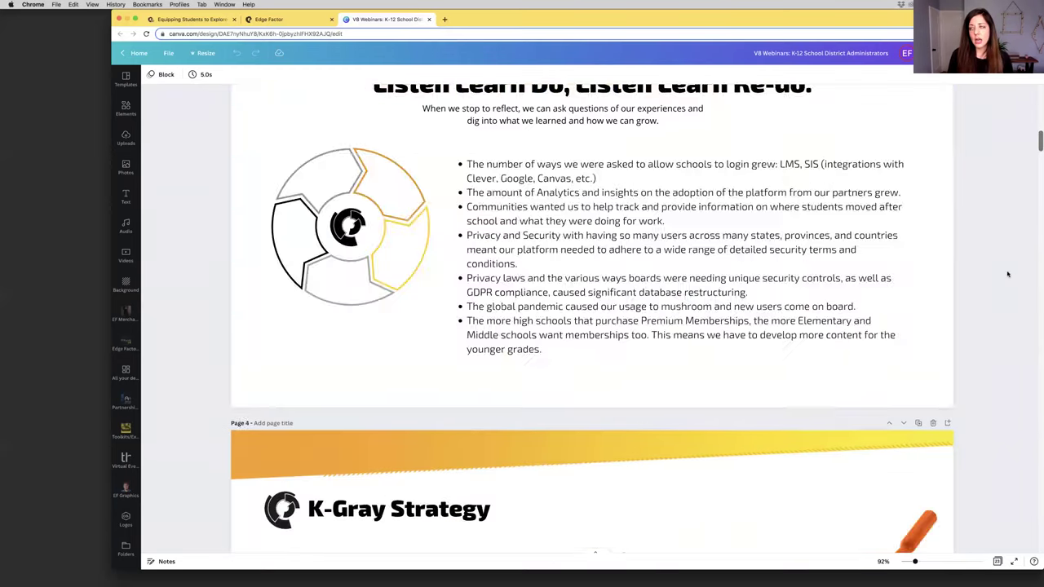
{"action": "scroll", "coordinate": [1006, 277], "scroll_direction": "down", "scroll_amount": 20}
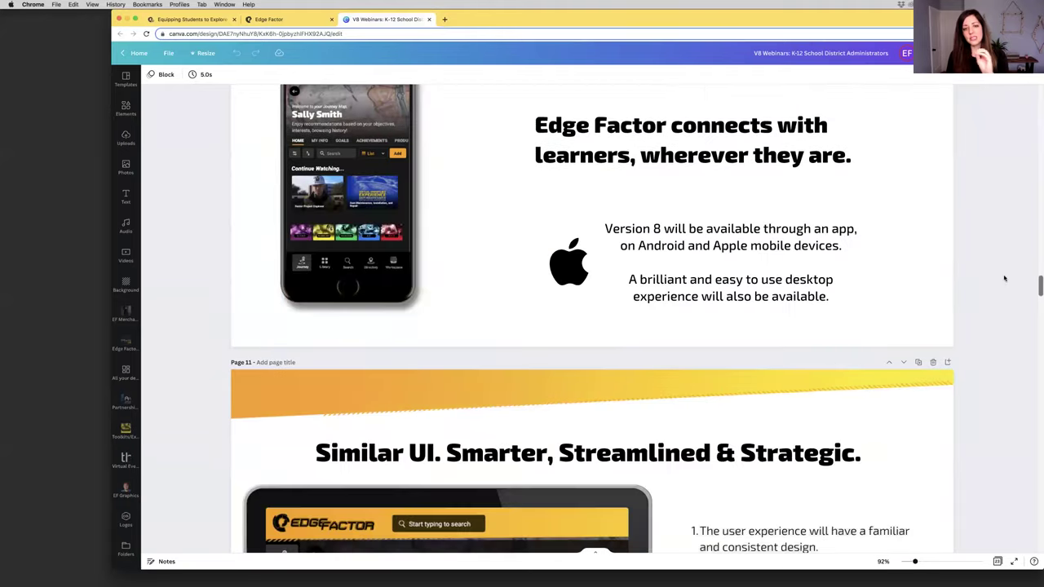
{"action": "scroll", "coordinate": [1000, 286], "scroll_direction": "down", "scroll_amount": 20}
{"action": "scroll", "coordinate": [997, 286], "scroll_direction": "up", "scroll_amount": 2}
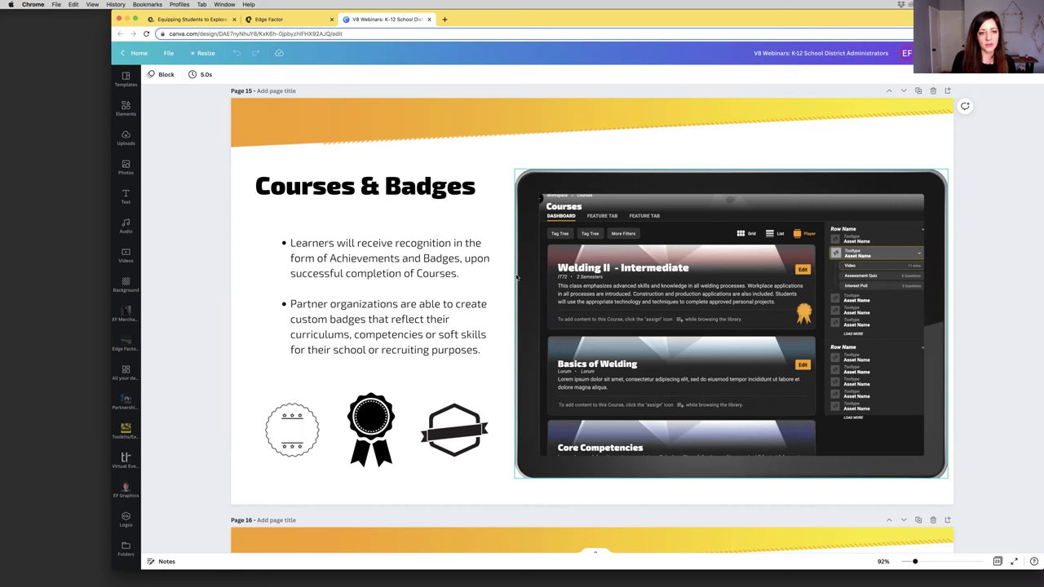
{"action": "scroll", "coordinate": [411, 281], "scroll_direction": "down", "scroll_amount": 2}
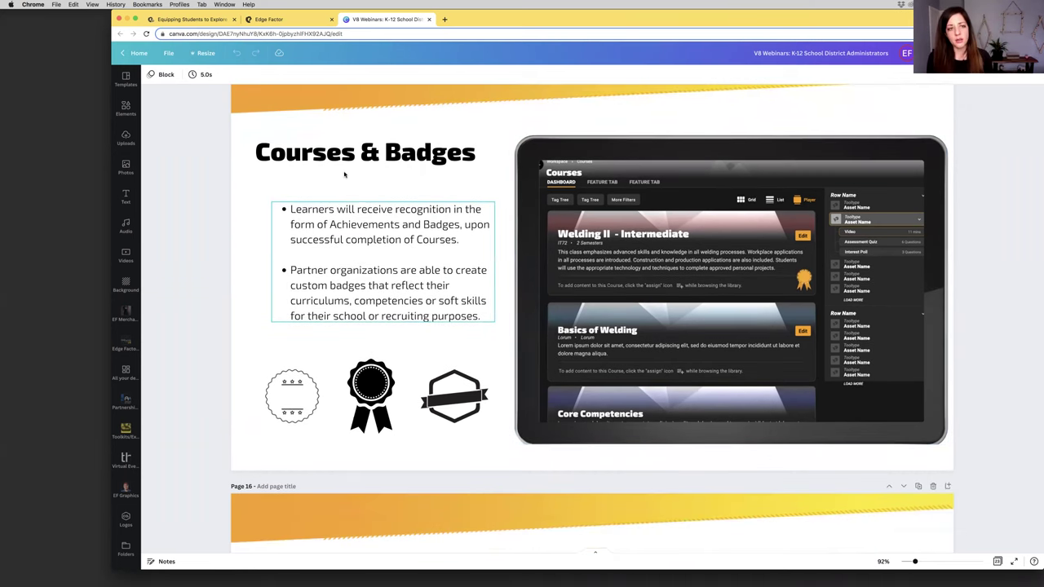
Return to the Edge Factor Manufacturing page and scroll down it
{"action": "left_click", "coordinate": [268, 19]}
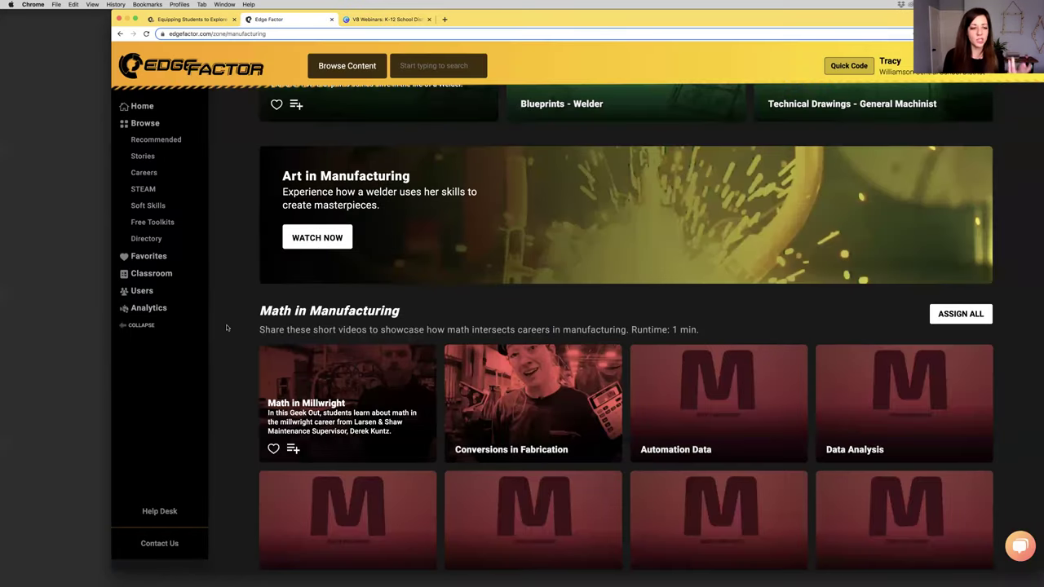
{"action": "scroll", "coordinate": [228, 330], "scroll_direction": "down", "scroll_amount": 1}
{"action": "scroll", "coordinate": [228, 329], "scroll_direction": "down", "scroll_amount": 1}
{"action": "scroll", "coordinate": [226, 328], "scroll_direction": "down", "scroll_amount": 2}
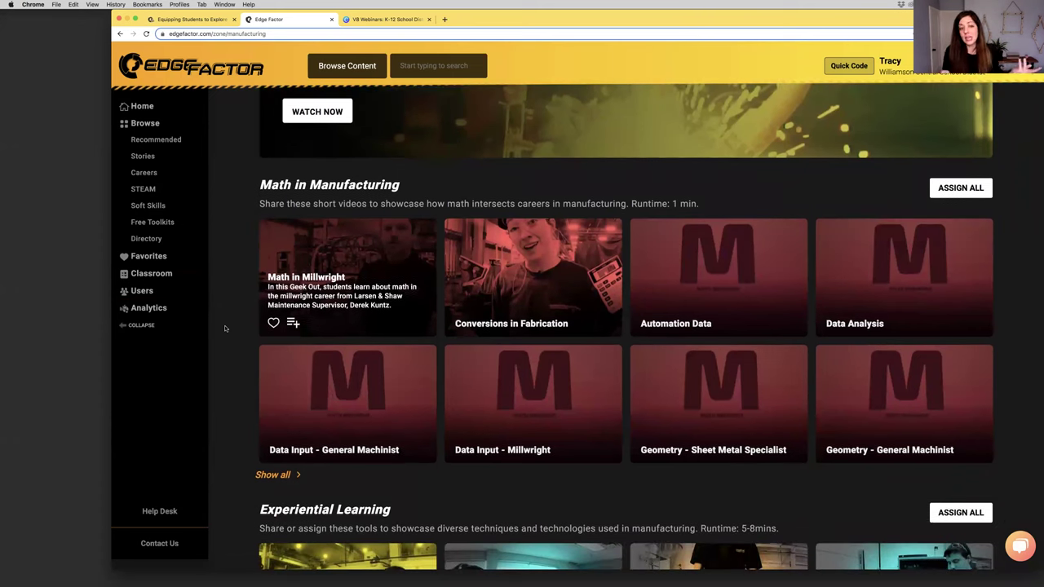
{"action": "scroll", "coordinate": [225, 329], "scroll_direction": "down", "scroll_amount": 5}
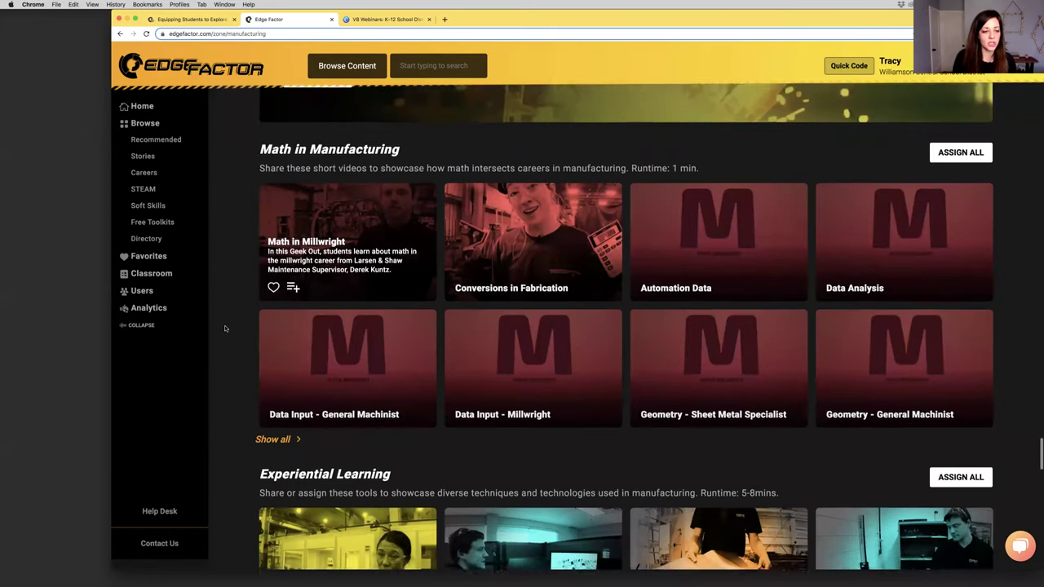
{"action": "scroll", "coordinate": [223, 332], "scroll_direction": "down", "scroll_amount": 4}
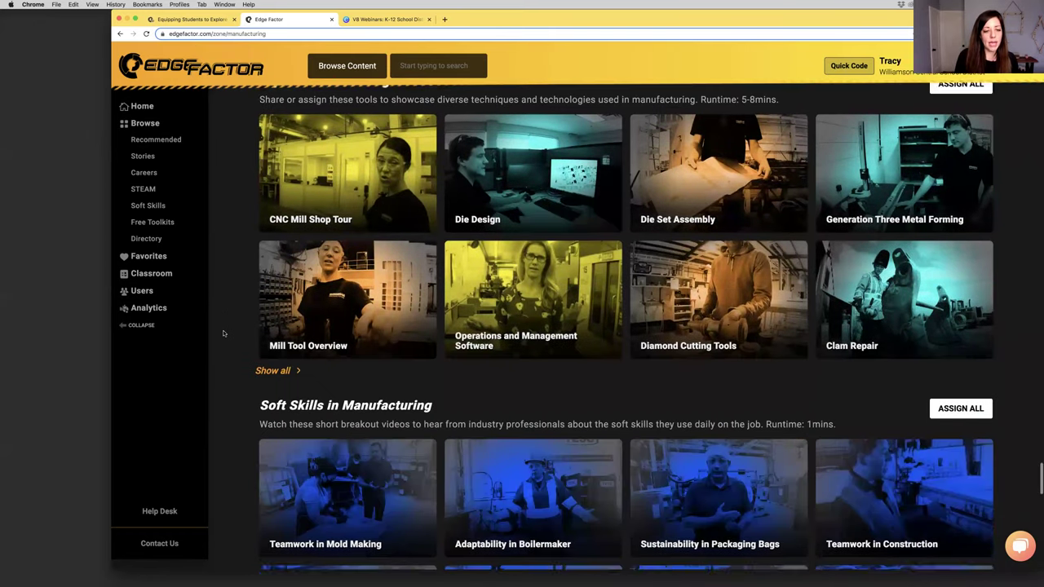
Open the Browse library and scroll to its Directory and Free Toolkits sections
{"action": "left_click", "coordinate": [170, 124]}
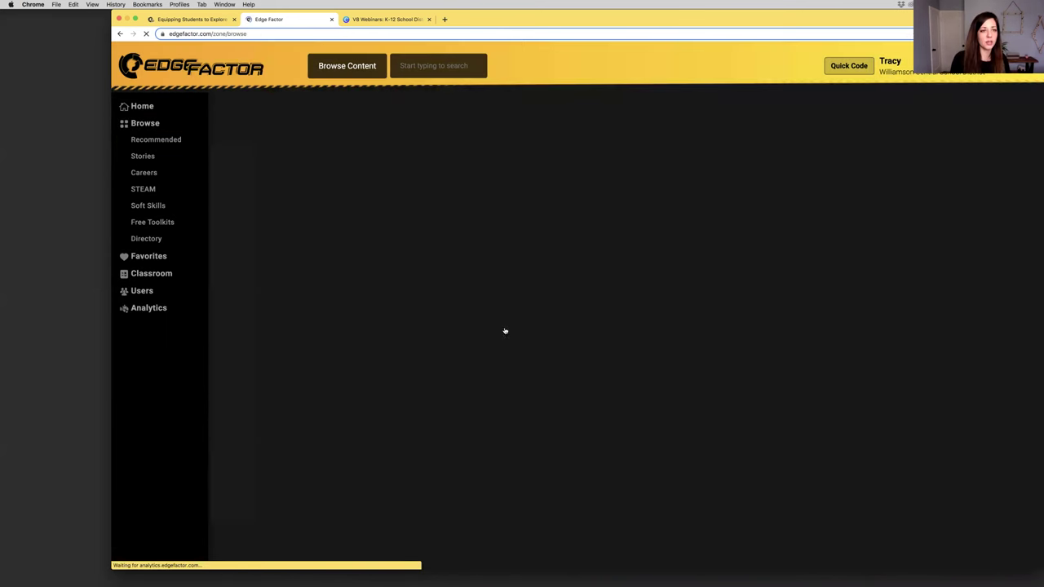
{"action": "scroll", "coordinate": [1001, 191], "scroll_direction": "down", "scroll_amount": 3}
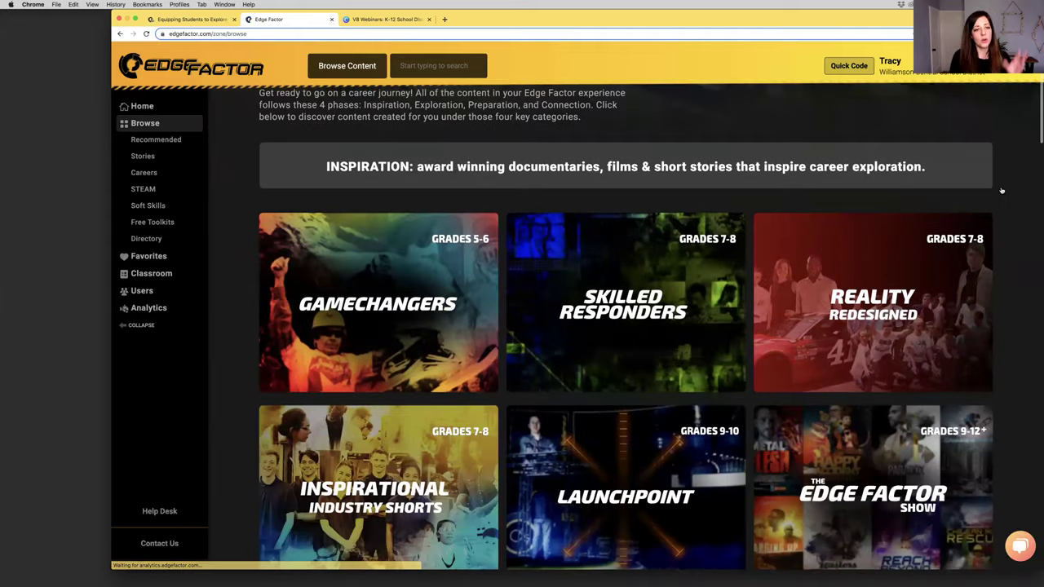
{"action": "scroll", "coordinate": [1002, 190], "scroll_direction": "down", "scroll_amount": 10}
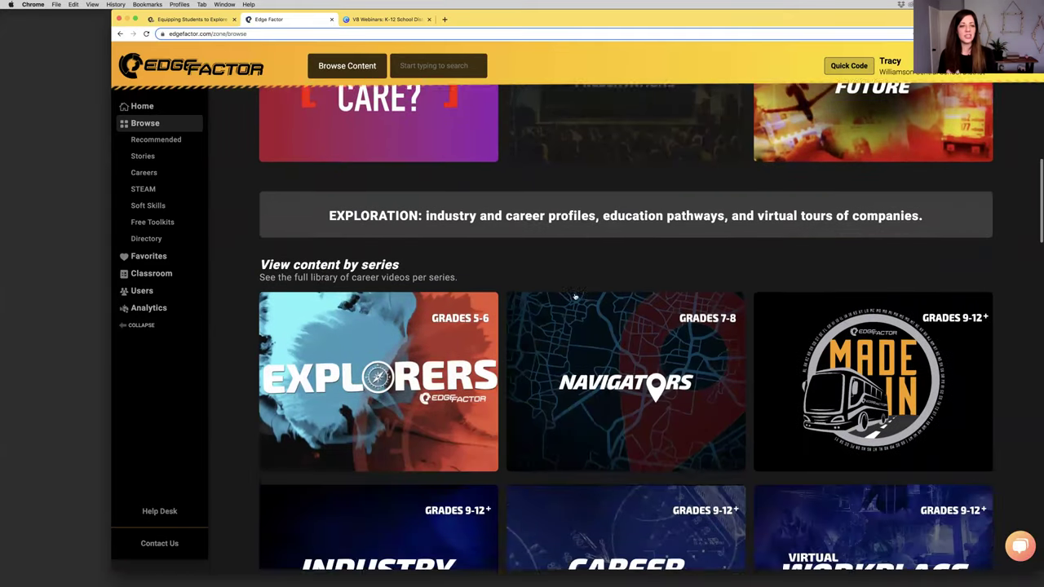
{"action": "scroll", "coordinate": [575, 296], "scroll_direction": "down", "scroll_amount": 7}
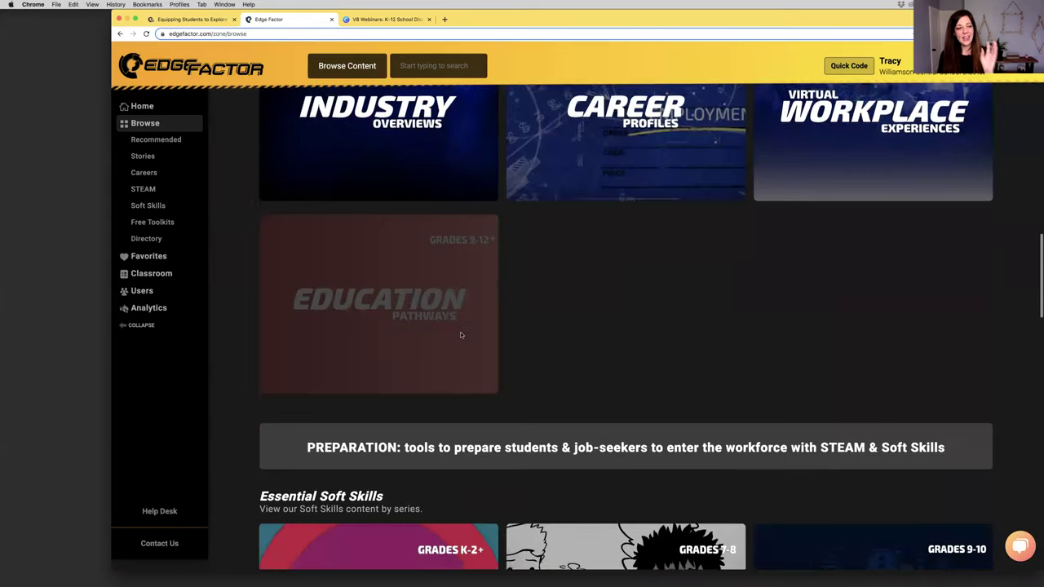
{"action": "scroll", "coordinate": [461, 334], "scroll_direction": "down", "scroll_amount": 5}
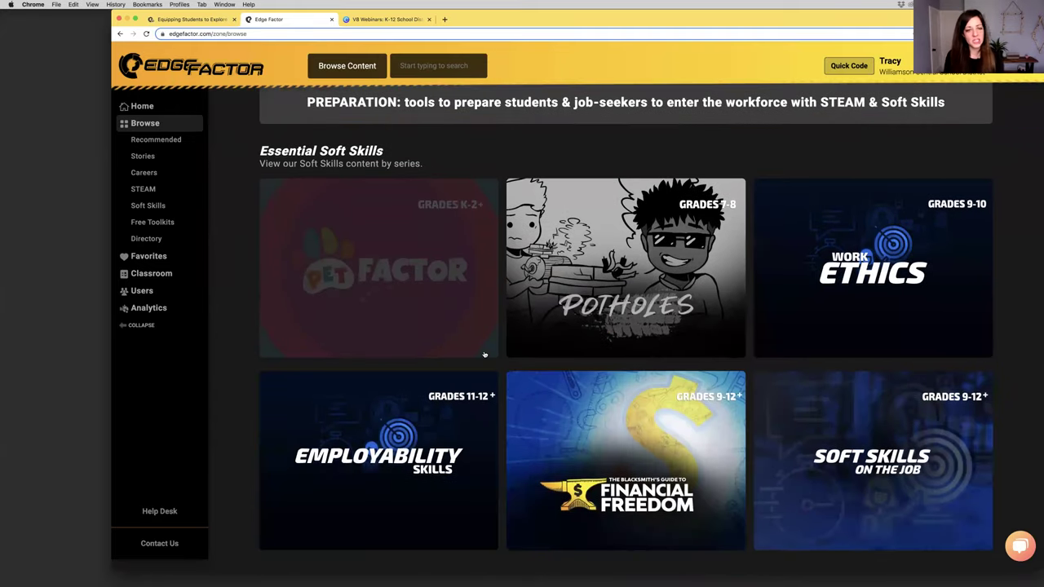
{"action": "scroll", "coordinate": [485, 355], "scroll_direction": "down", "scroll_amount": 4}
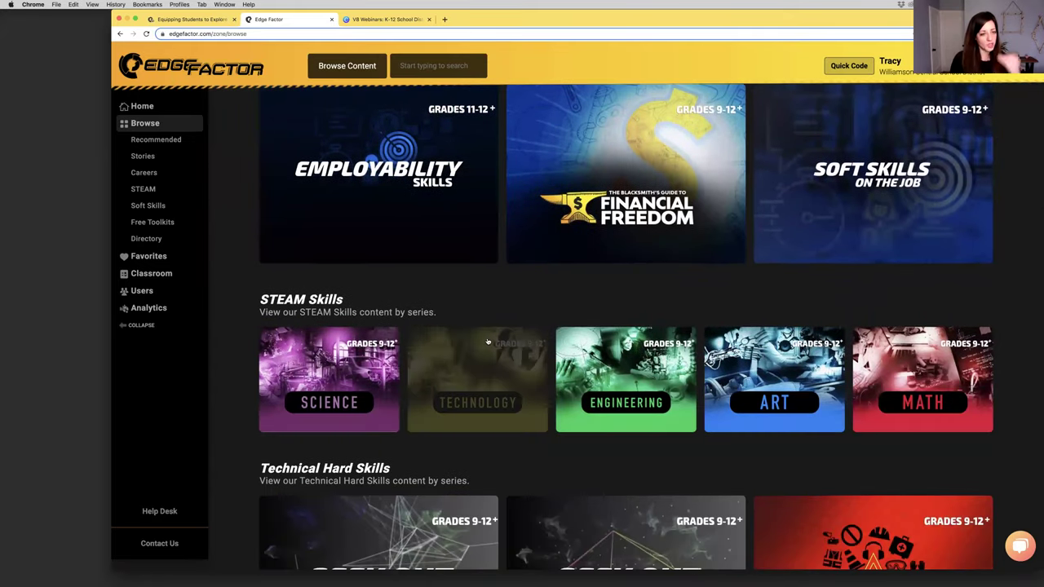
{"action": "scroll", "coordinate": [488, 343], "scroll_direction": "up", "scroll_amount": 3}
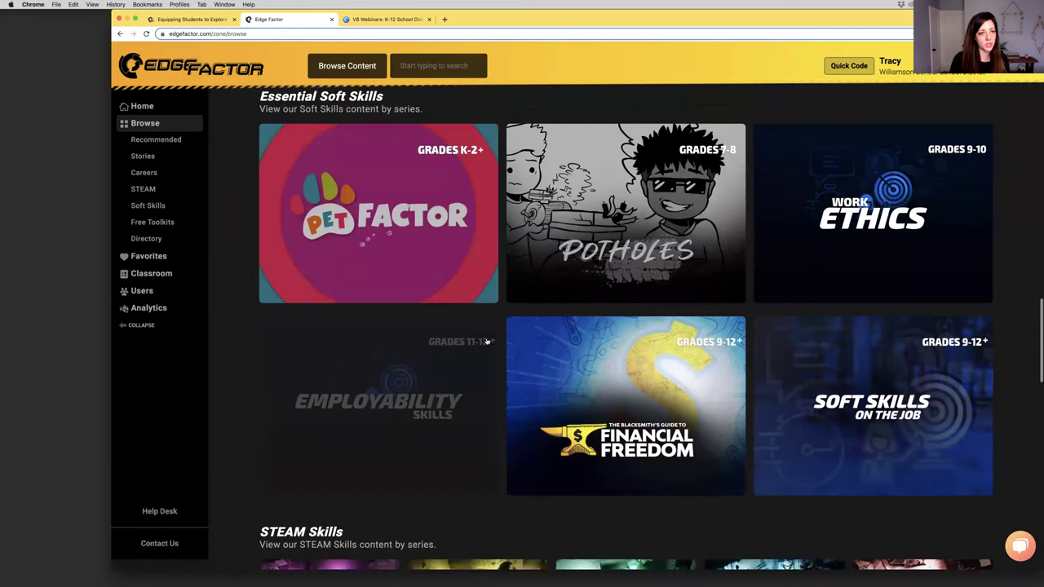
{"action": "scroll", "coordinate": [487, 341], "scroll_direction": "down", "scroll_amount": 6}
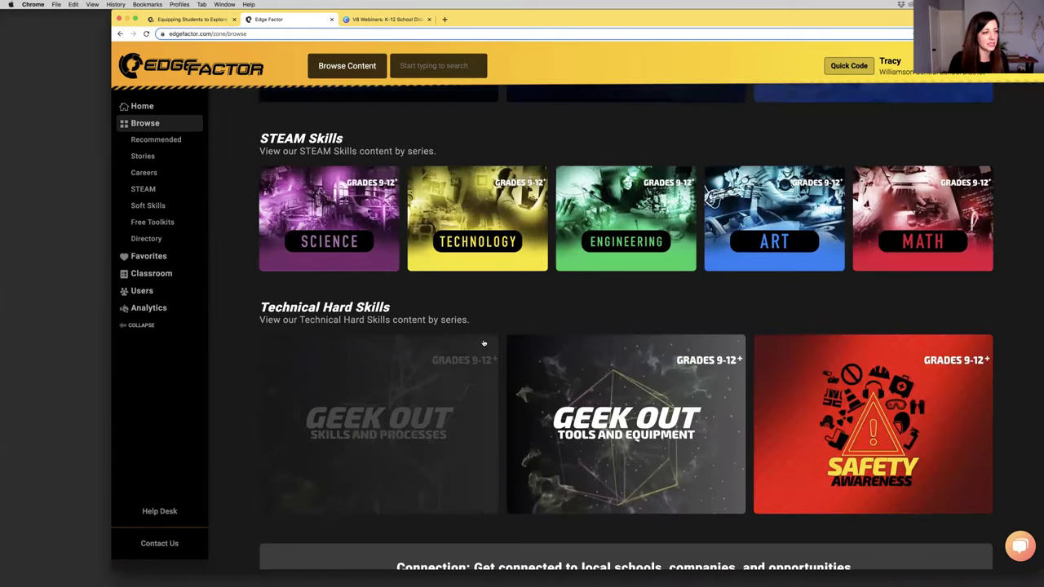
{"action": "scroll", "coordinate": [484, 343], "scroll_direction": "down", "scroll_amount": 7}
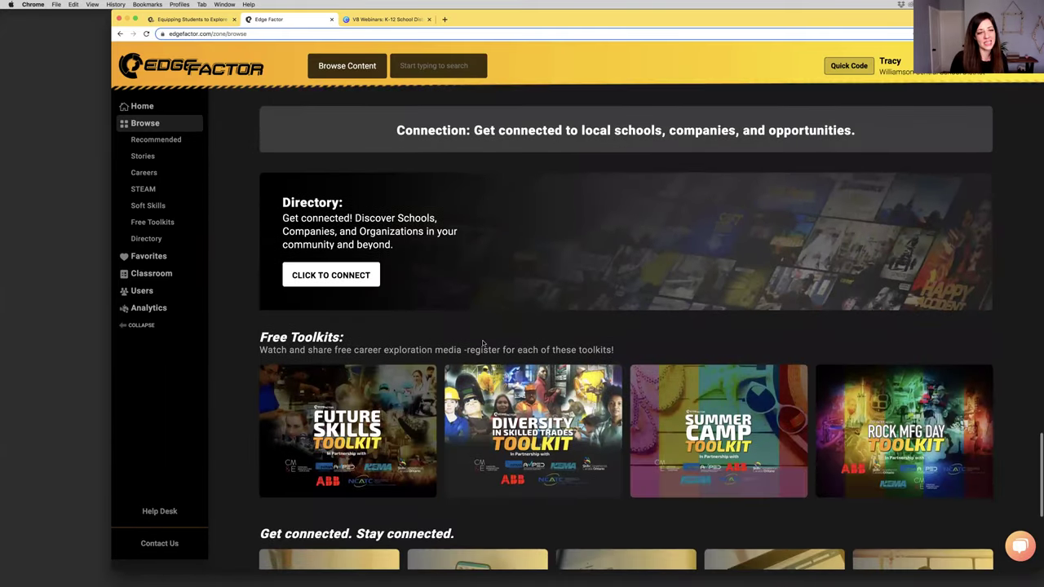
{"action": "scroll", "coordinate": [483, 344], "scroll_direction": "up", "scroll_amount": 1}
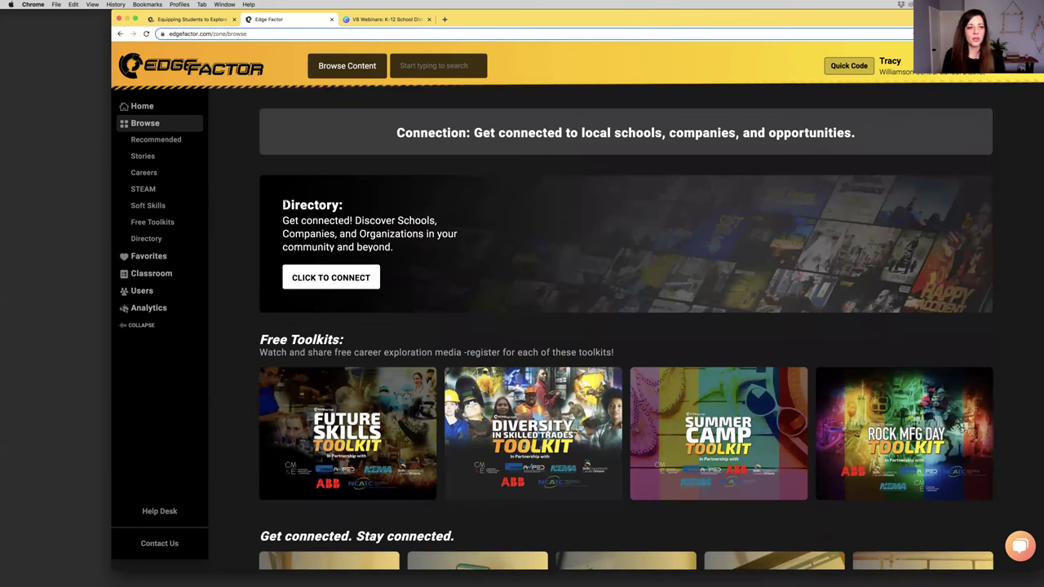
{"action": "left_click_drag", "start_coordinate": [282, 205], "coordinate": [344, 206]}
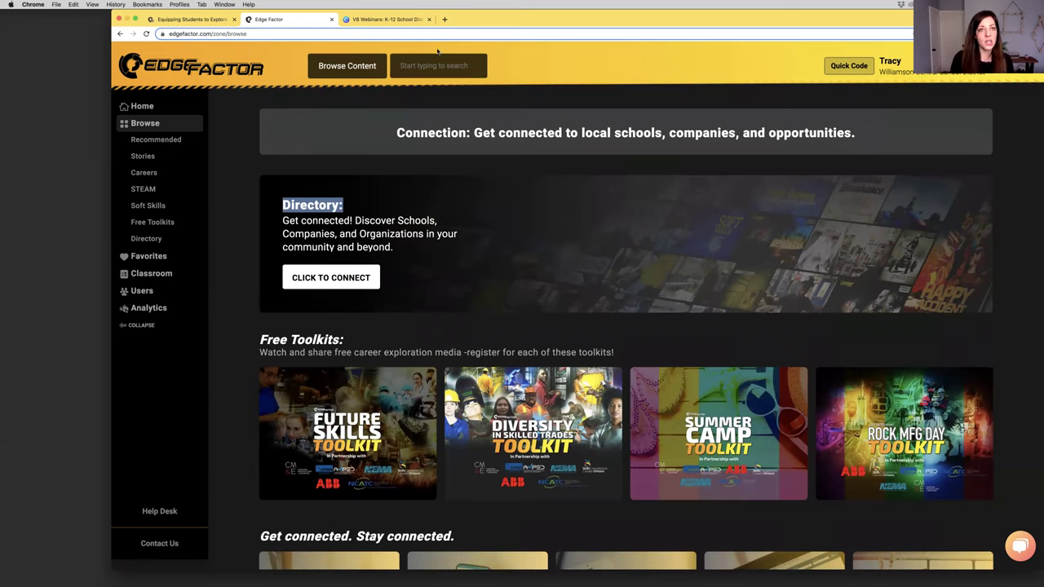
Load edgefactor.com/wayneNY in a new tab from the 'wayneNY' address suggestion
{"action": "left_click", "coordinate": [447, 20]}
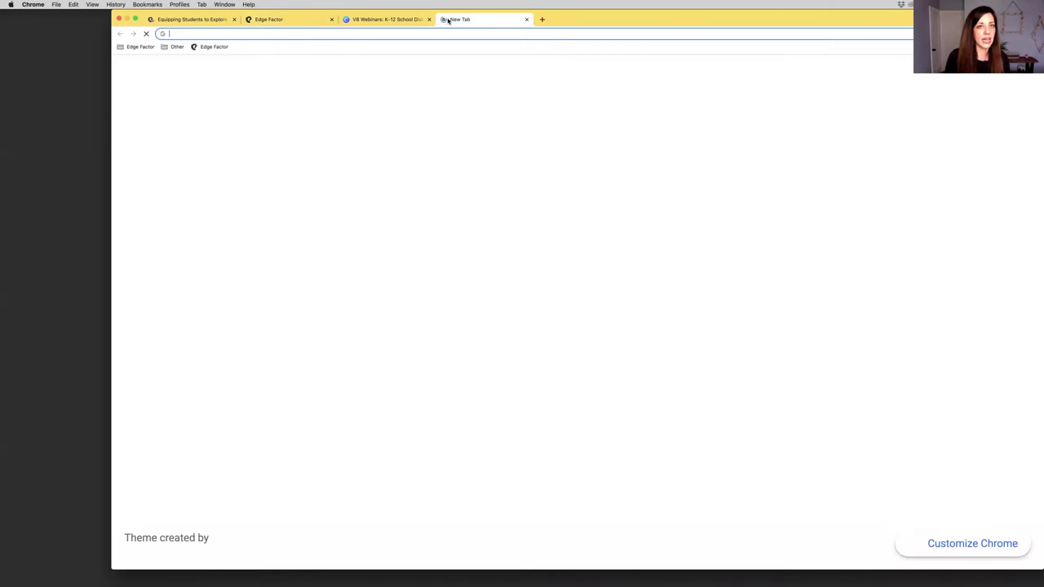
{"action": "type", "text": "wayne"}
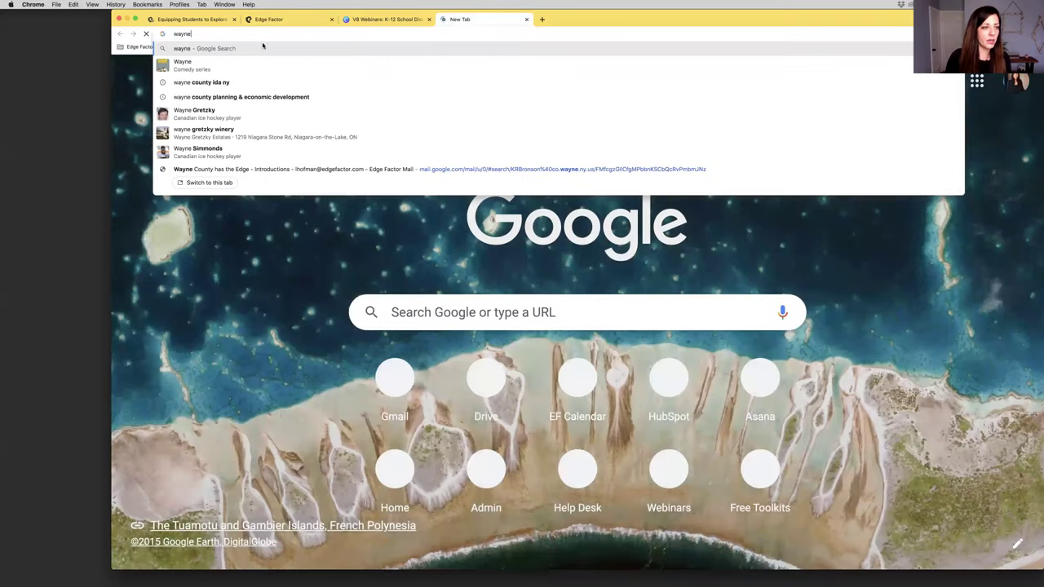
{"action": "type", "text": "N"}
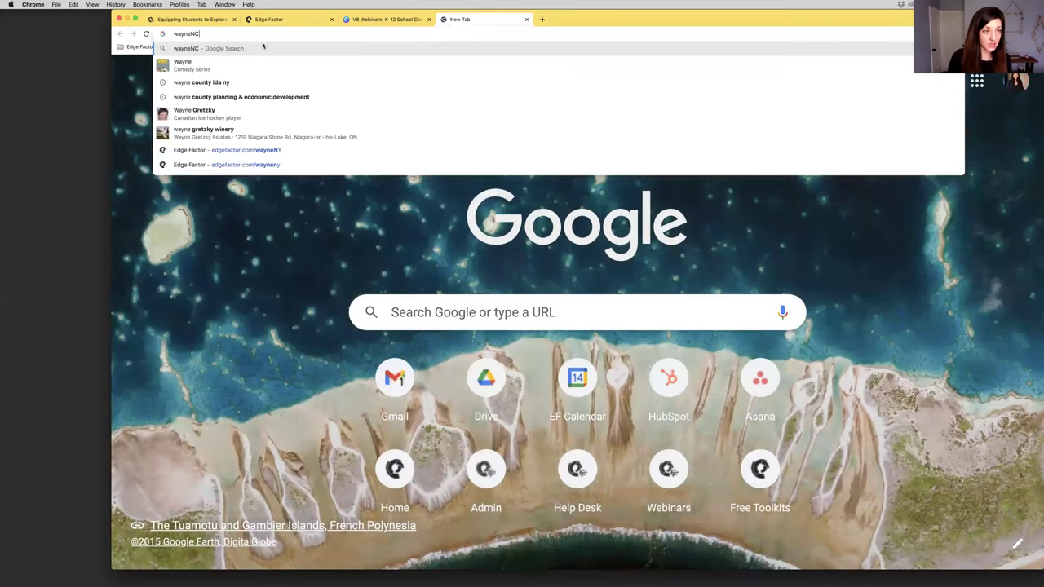
{"action": "type", "text": "Y"}
{"action": "left_click", "coordinate": [254, 141]}
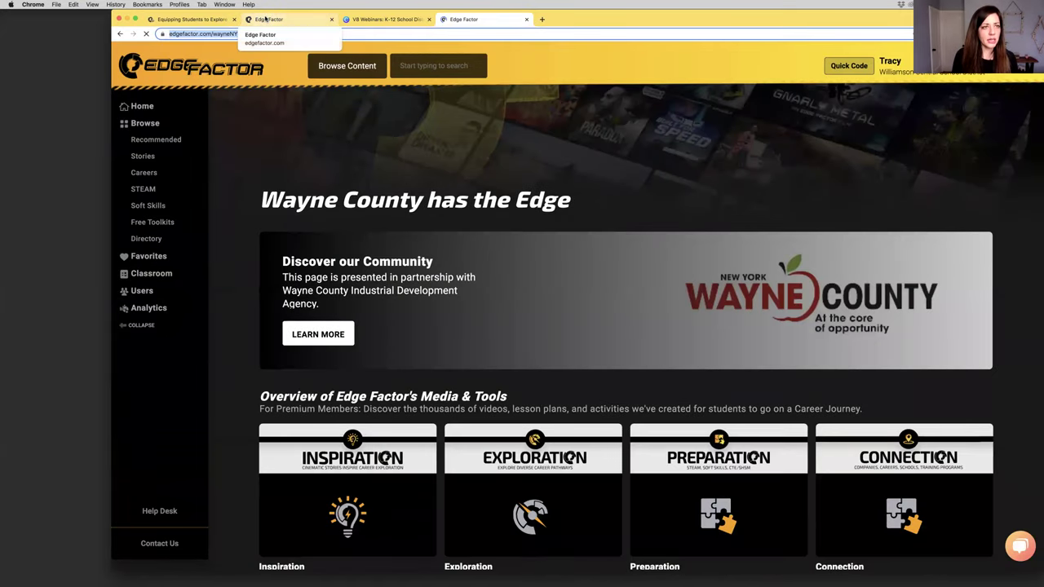
Open the Wayne County has the Edge card from the Edge Factor home page
{"action": "left_click", "coordinate": [265, 18]}
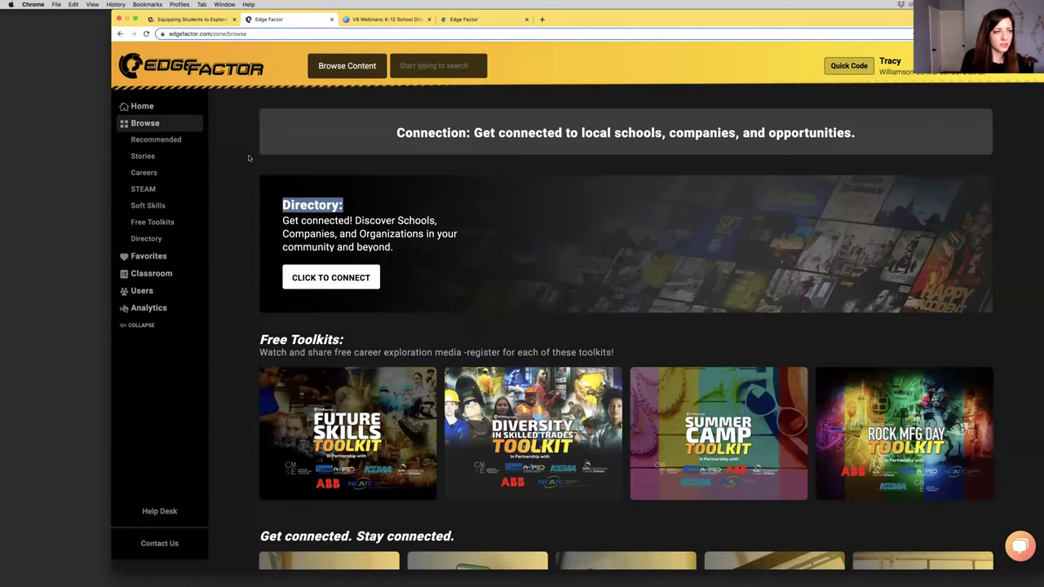
{"action": "left_click", "coordinate": [155, 107]}
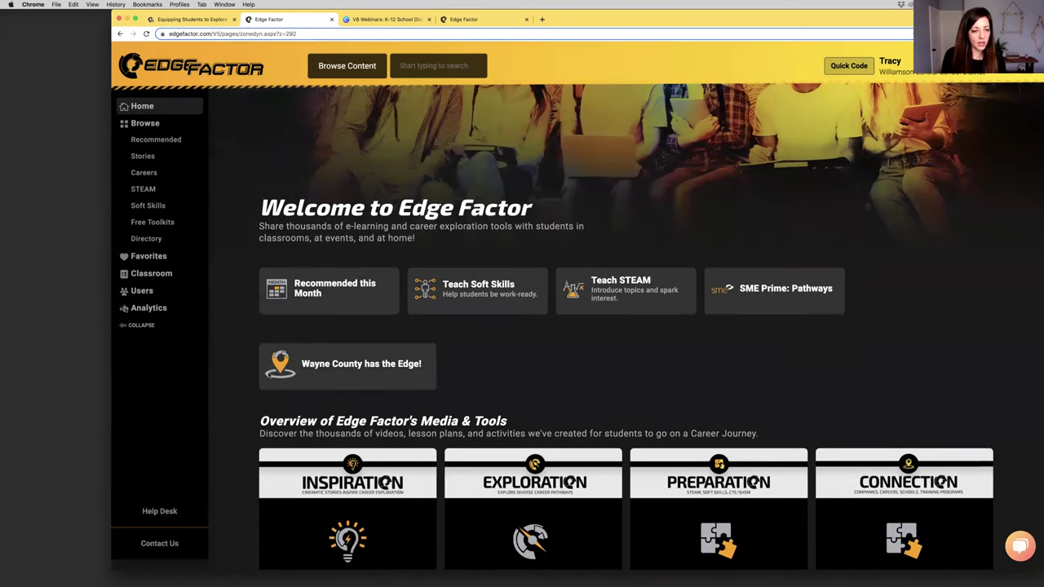
{"action": "left_click", "coordinate": [329, 365]}
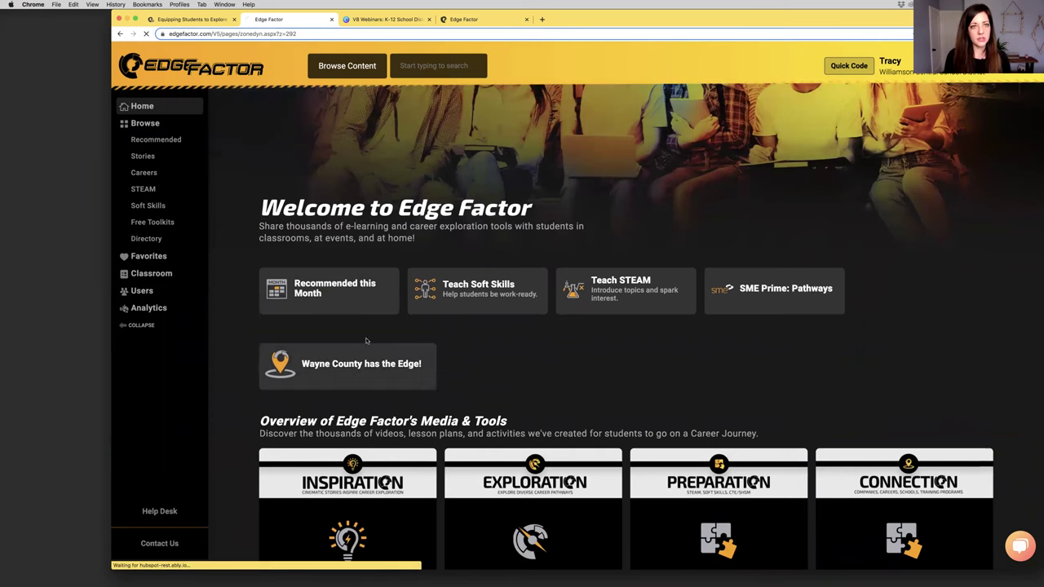
{"action": "left_click", "coordinate": [497, 23]}
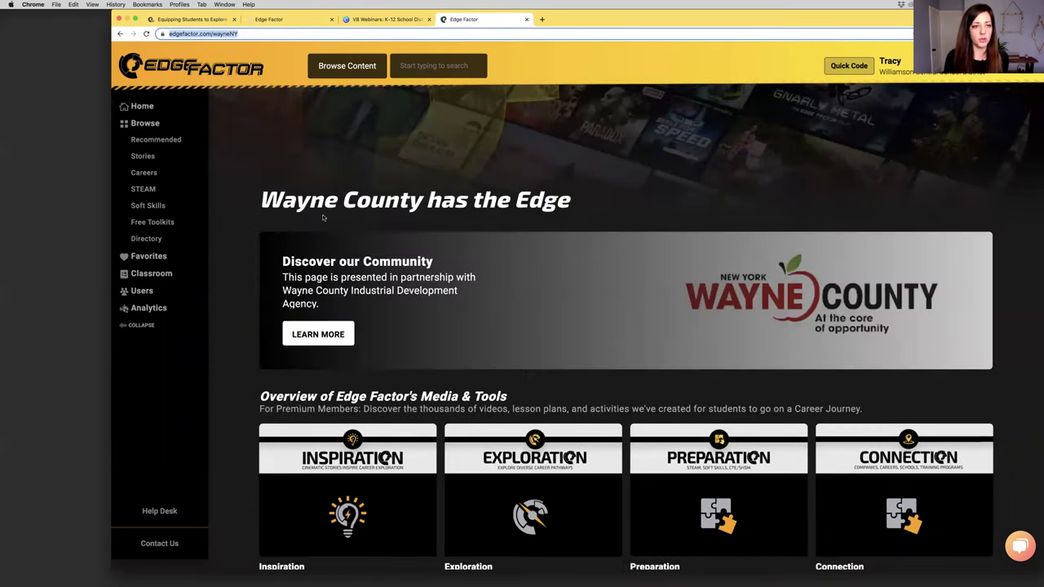
{"action": "left_click_drag", "start_coordinate": [308, 199], "coordinate": [615, 208]}
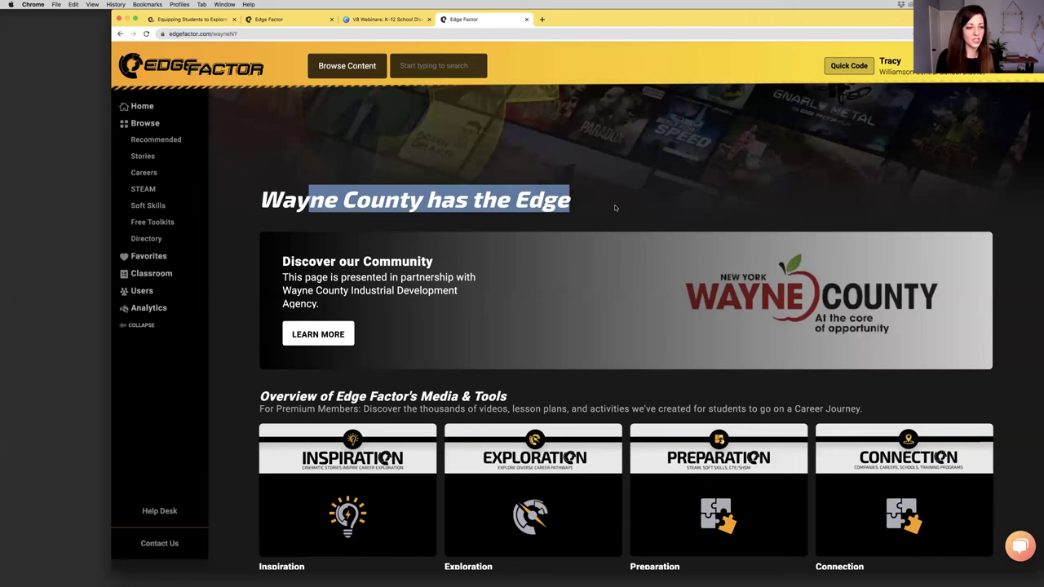
Scroll through Wayne County's industries, workplace experiences and careers down to Local Healthcare Careers
{"action": "scroll", "coordinate": [615, 208], "scroll_direction": "down", "scroll_amount": 5}
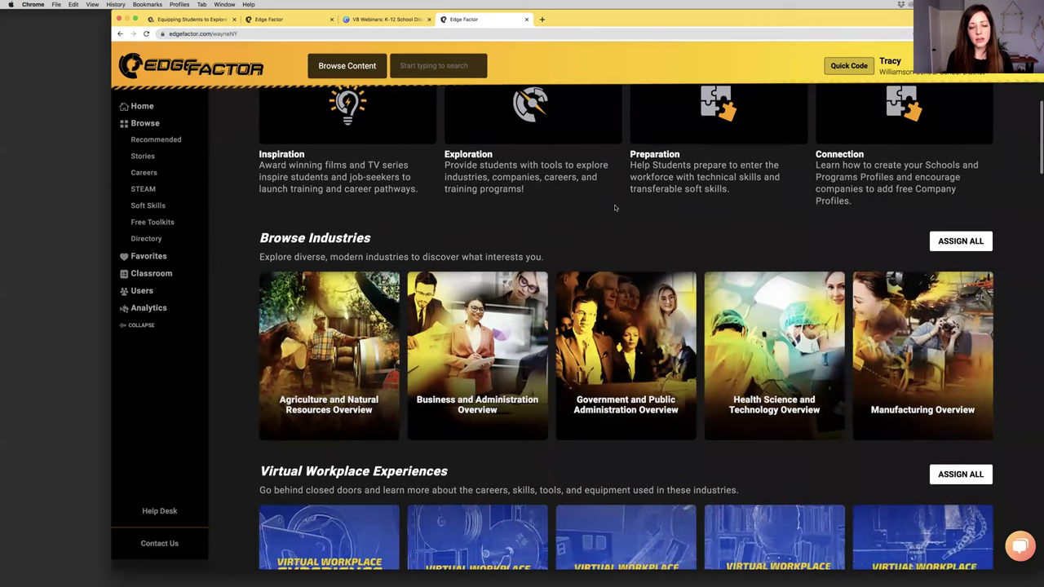
{"action": "scroll", "coordinate": [615, 208], "scroll_direction": "down", "scroll_amount": 4}
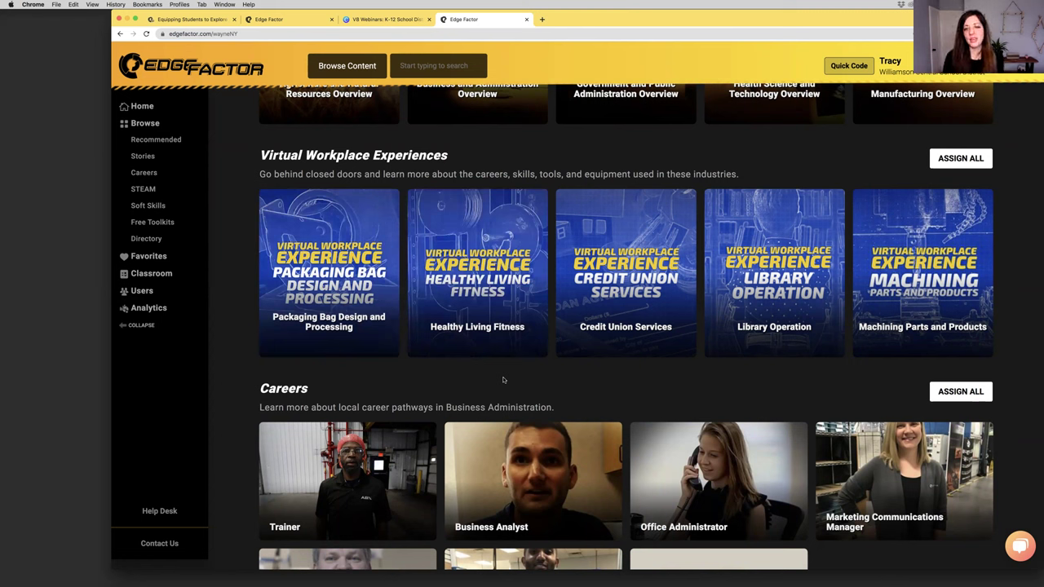
{"action": "mouse_move", "coordinate": [613, 258]}
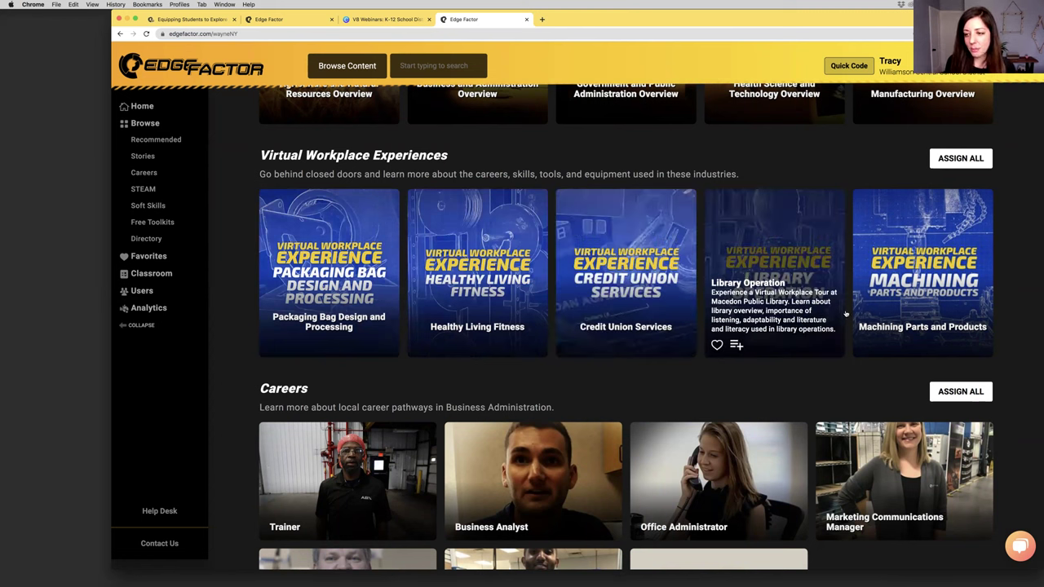
{"action": "mouse_move", "coordinate": [918, 283]}
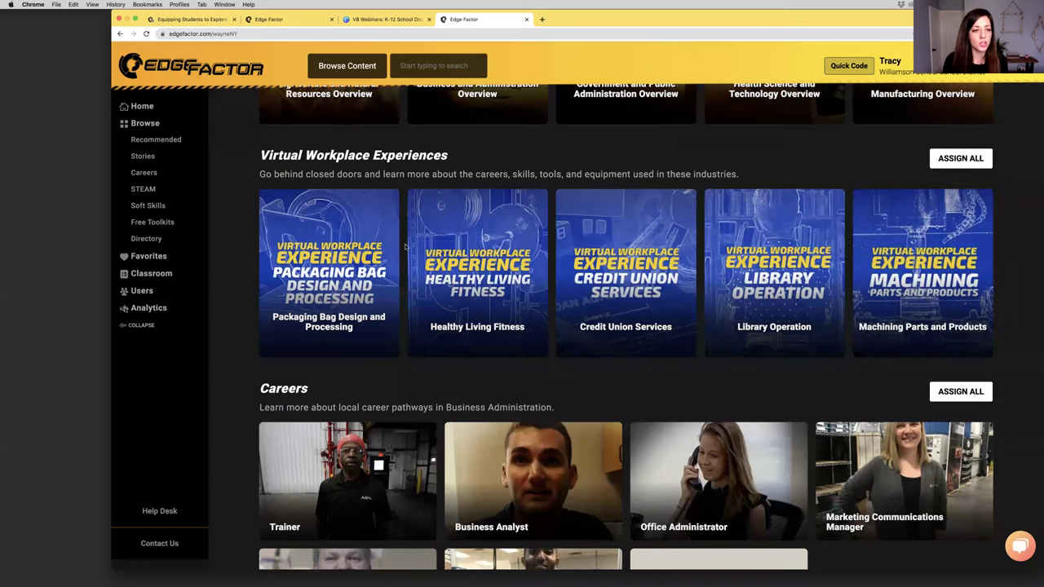
{"action": "mouse_move", "coordinate": [261, 247]}
{"action": "scroll", "coordinate": [244, 250], "scroll_direction": "down", "scroll_amount": 4}
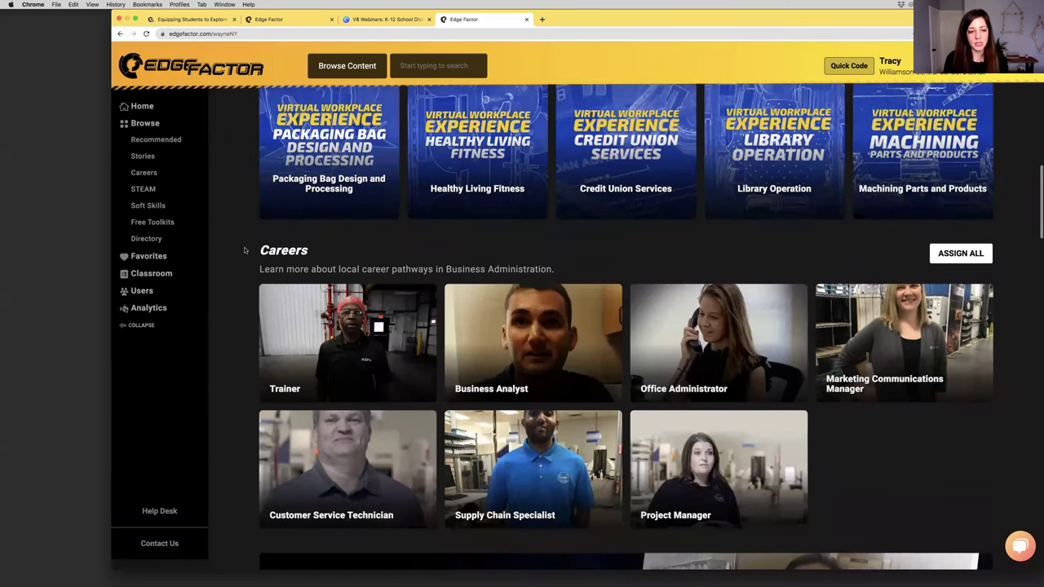
{"action": "mouse_move", "coordinate": [289, 308]}
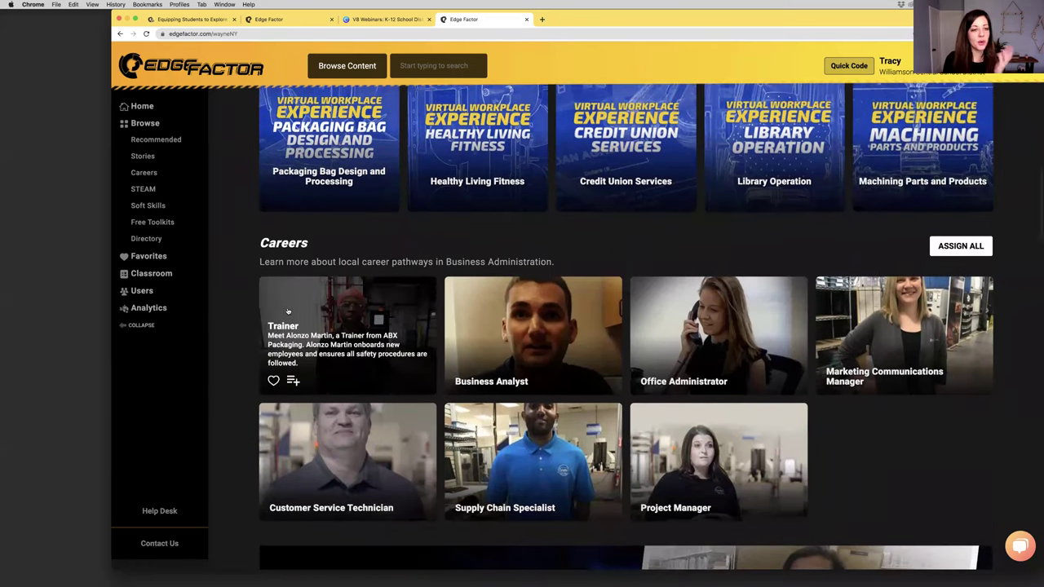
{"action": "scroll", "coordinate": [292, 307], "scroll_direction": "down", "scroll_amount": 1}
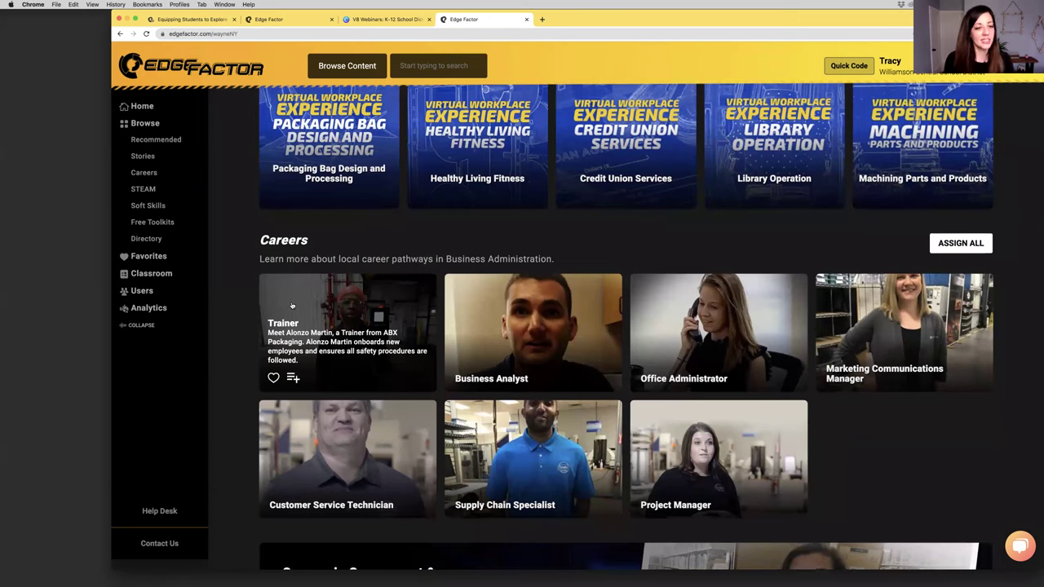
{"action": "scroll", "coordinate": [292, 306], "scroll_direction": "up", "scroll_amount": 3}
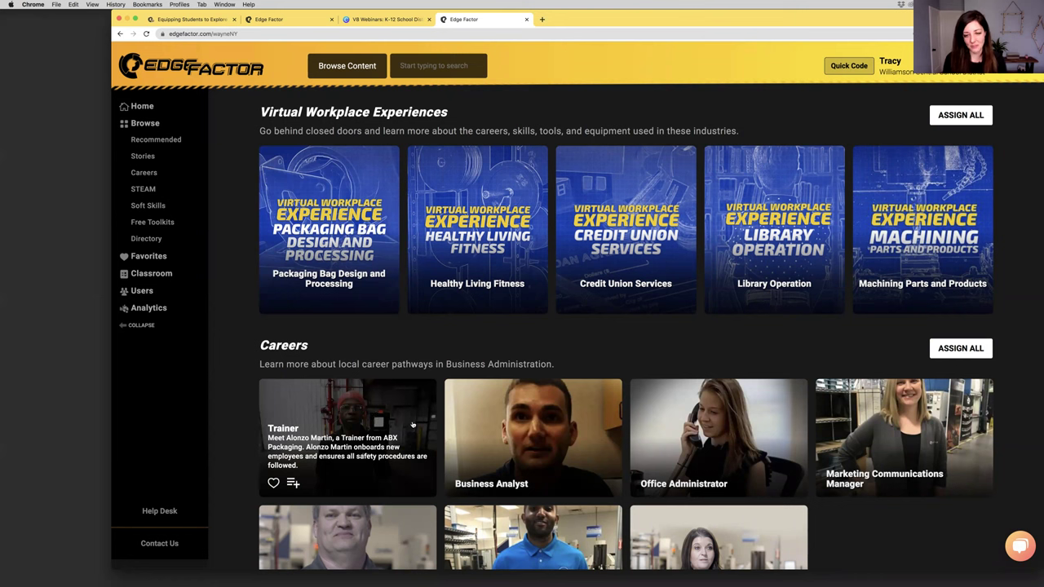
{"action": "scroll", "coordinate": [730, 447], "scroll_direction": "down", "scroll_amount": 8}
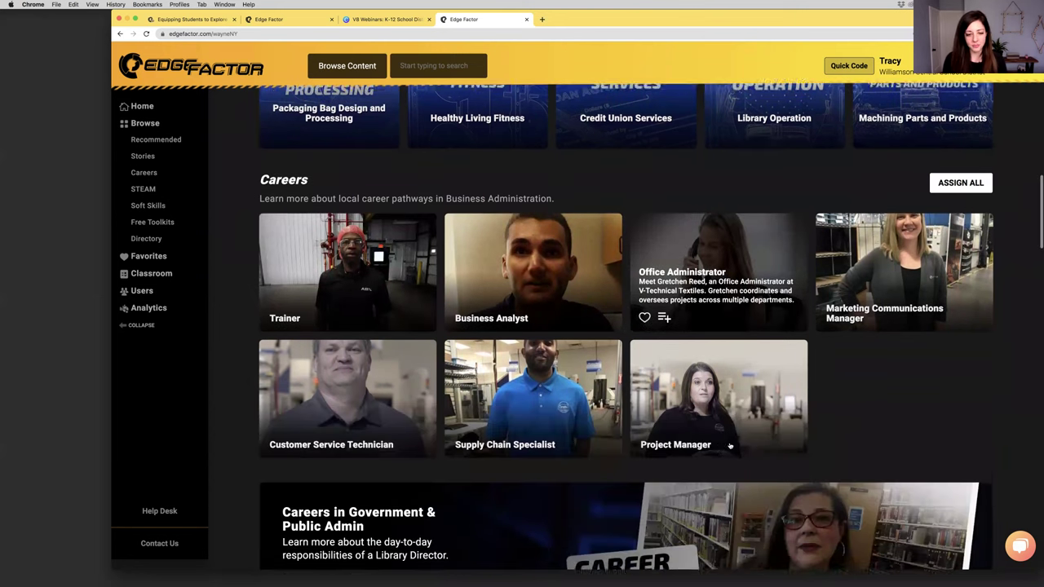
{"action": "scroll", "coordinate": [730, 446], "scroll_direction": "down", "scroll_amount": 7}
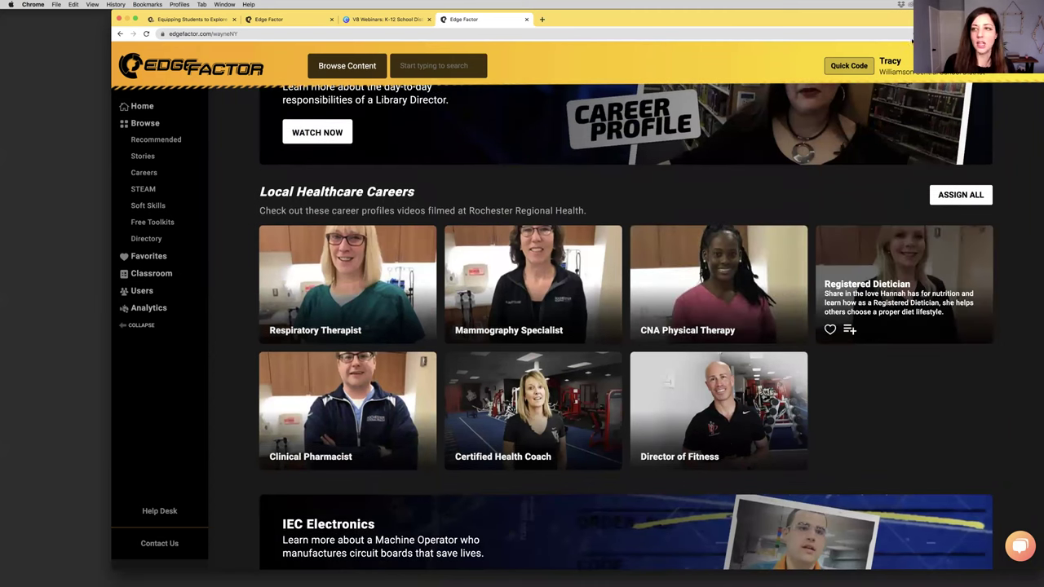
{"action": "left_click", "coordinate": [231, 33]}
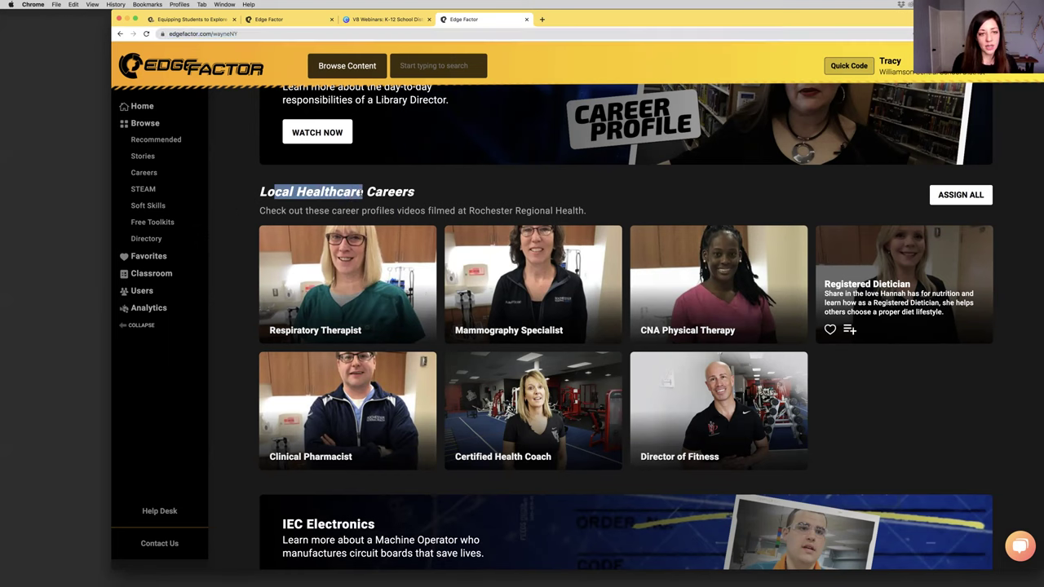
Scroll down to the Optical Illumination section of the Wayne County page, highlighting its heading
{"action": "scroll", "coordinate": [530, 163], "scroll_direction": "down", "scroll_amount": 3}
{"action": "scroll", "coordinate": [537, 151], "scroll_direction": "down", "scroll_amount": 6}
{"action": "scroll", "coordinate": [537, 151], "scroll_direction": "down", "scroll_amount": 10}
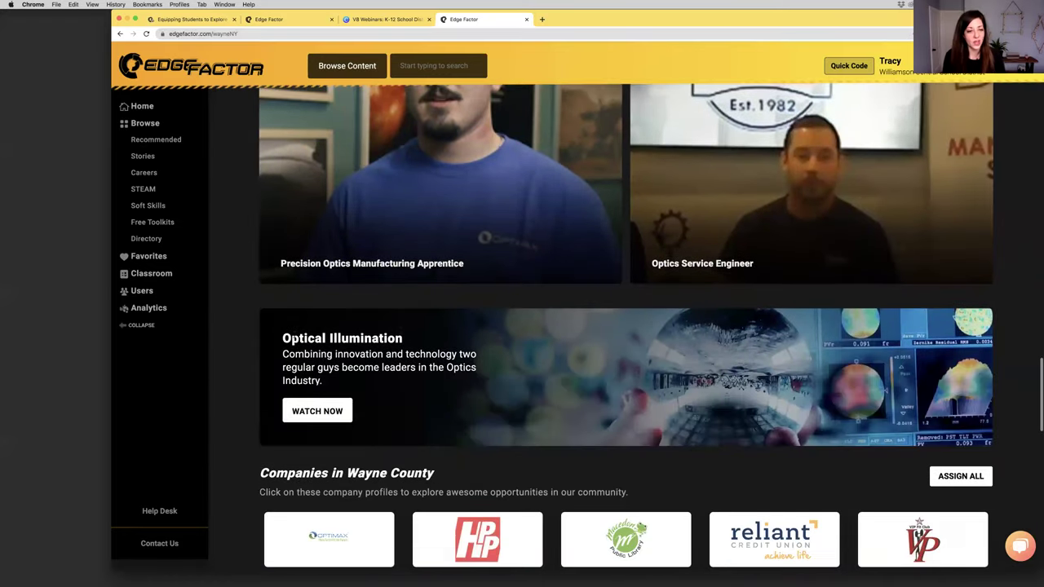
{"action": "left_click_drag", "start_coordinate": [388, 338], "coordinate": [278, 337]}
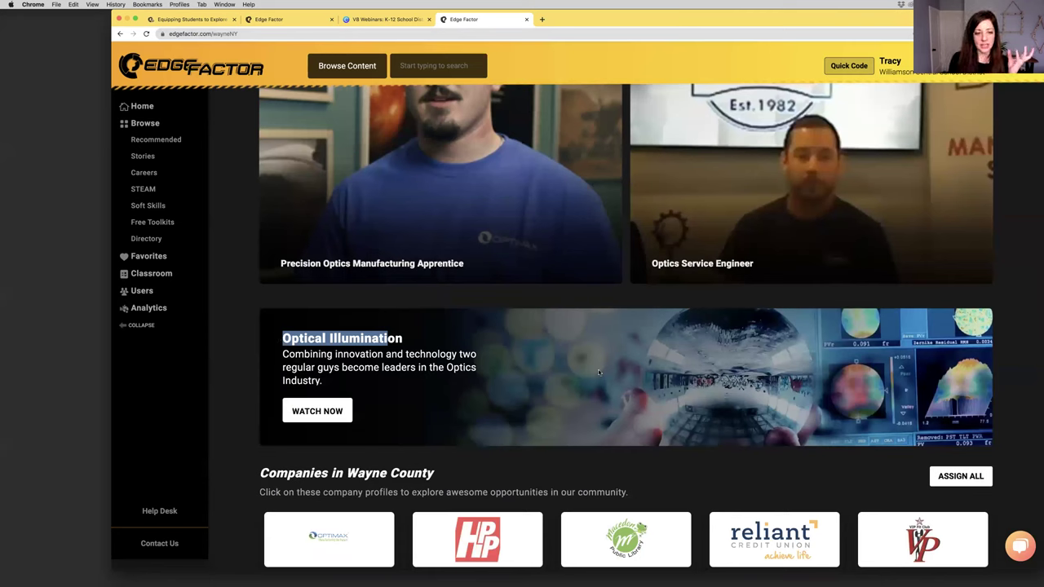
{"action": "left_click", "coordinate": [242, 361]}
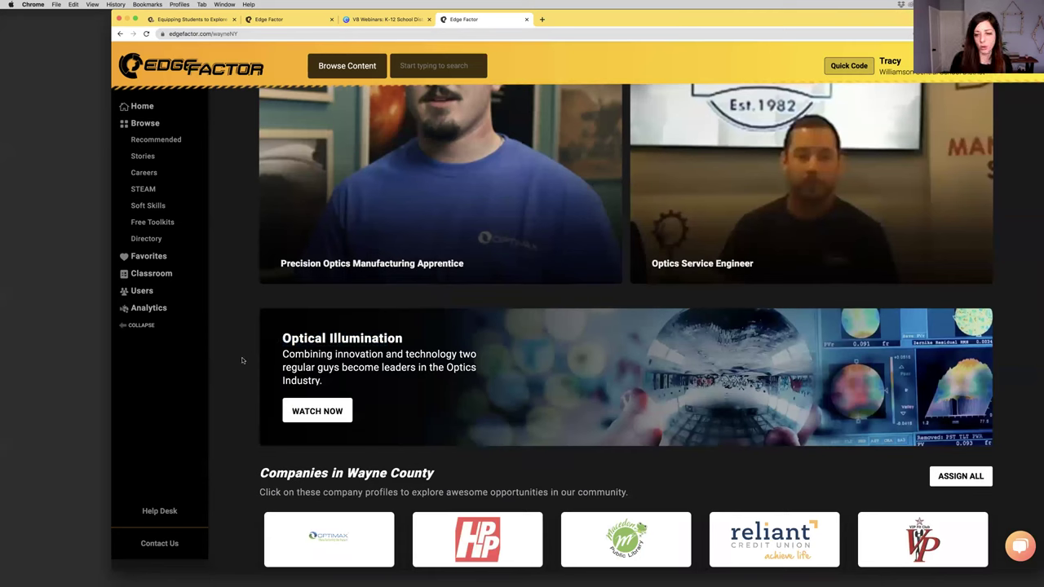
Review Companies in Wayne County and Free Toolkits, then return to the other Edge Factor tab
{"action": "scroll", "coordinate": [242, 354], "scroll_direction": "down", "scroll_amount": 3}
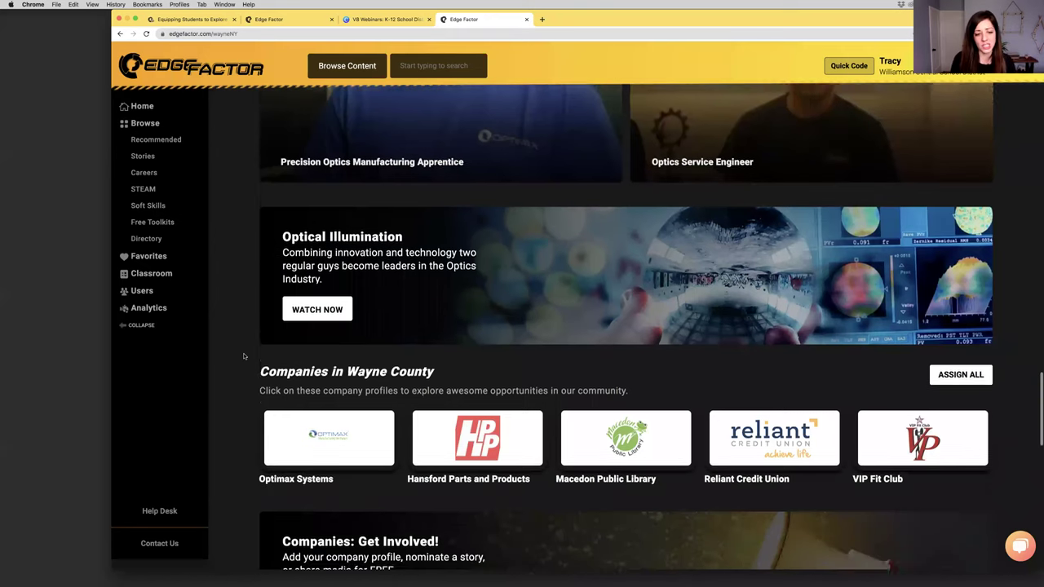
{"action": "triple_click", "coordinate": [349, 266]}
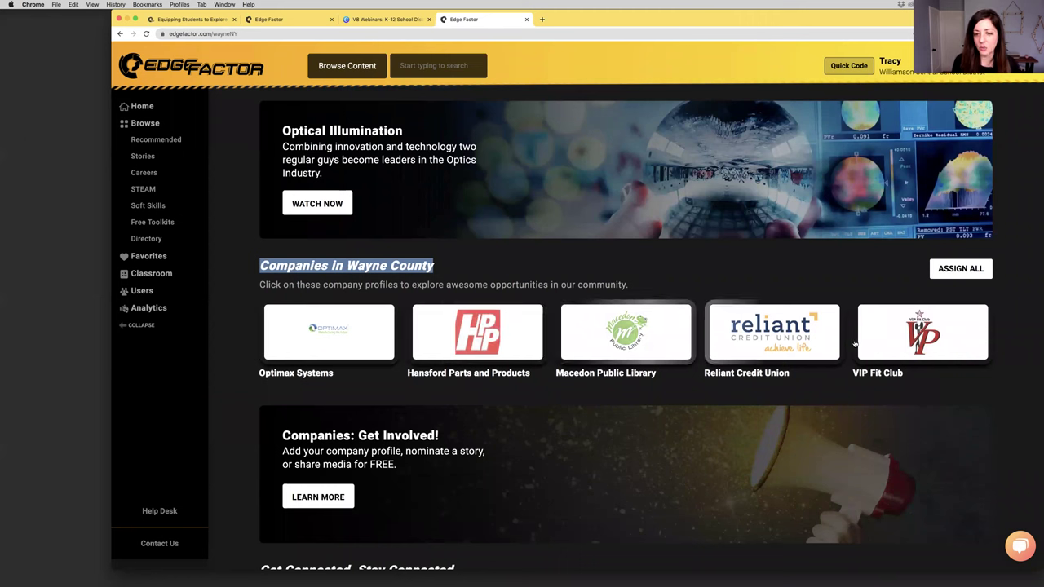
{"action": "scroll", "coordinate": [551, 391], "scroll_direction": "down", "scroll_amount": 2}
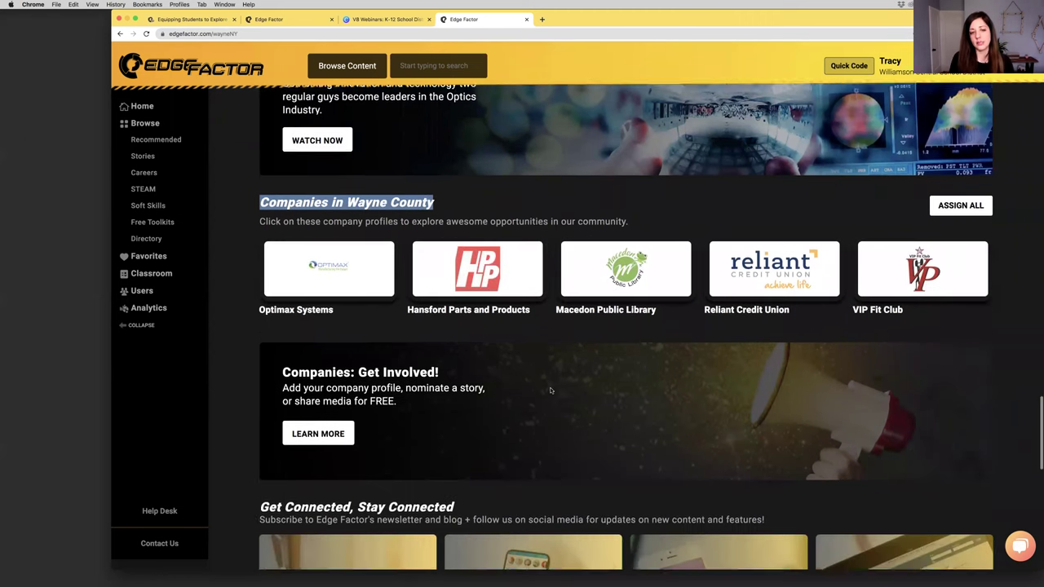
{"action": "scroll", "coordinate": [550, 390], "scroll_direction": "down", "scroll_amount": 4}
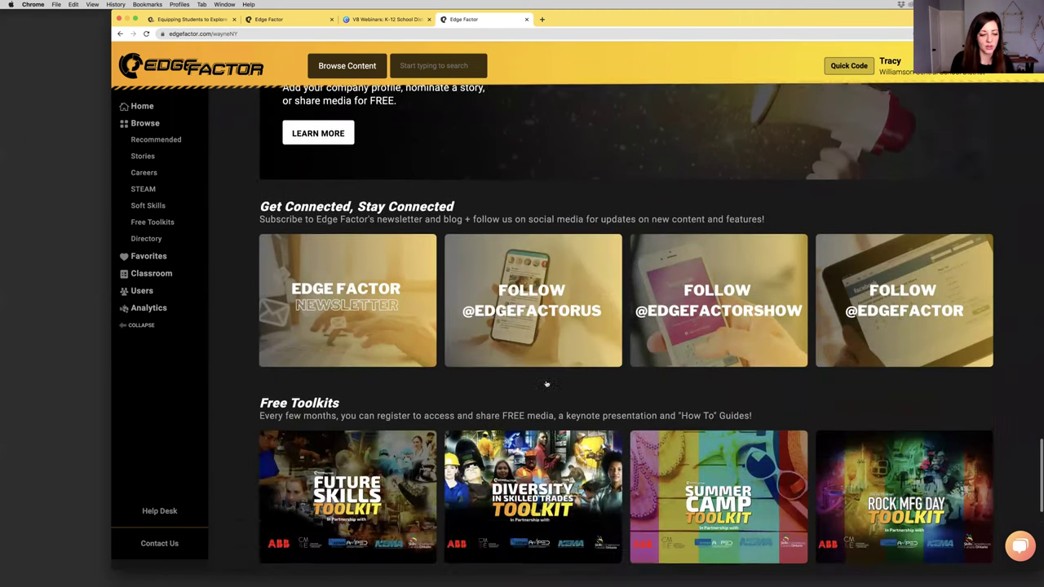
{"action": "scroll", "coordinate": [546, 383], "scroll_direction": "down", "scroll_amount": 2}
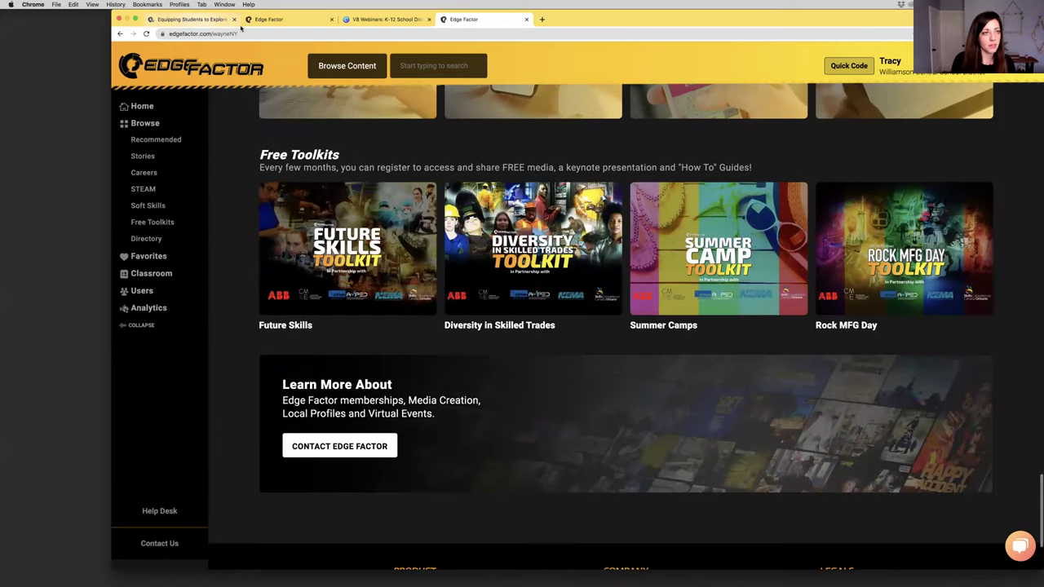
{"action": "left_click", "coordinate": [287, 21]}
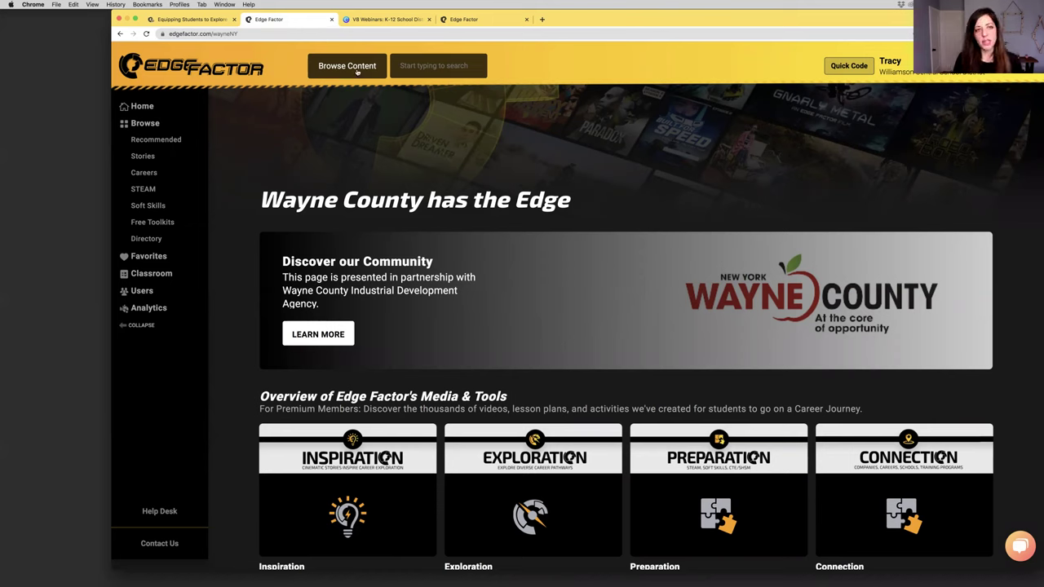
Browse the Careers, Training Programs, STEAM, Soft Skills, Series and Toolkits categories, then close the content search
{"action": "left_click", "coordinate": [356, 72]}
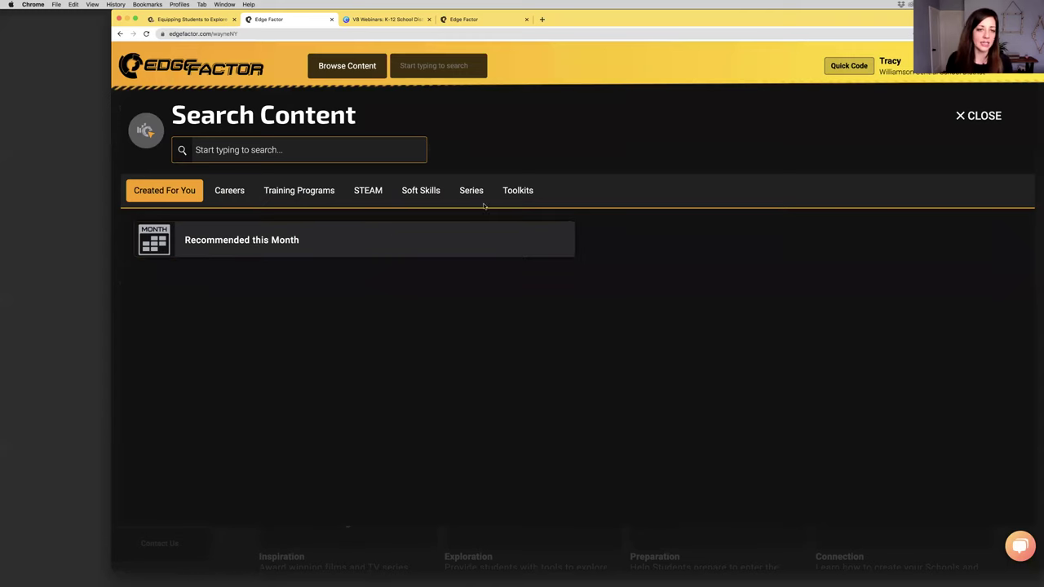
{"action": "left_click", "coordinate": [296, 191]}
{"action": "left_click", "coordinate": [228, 194]}
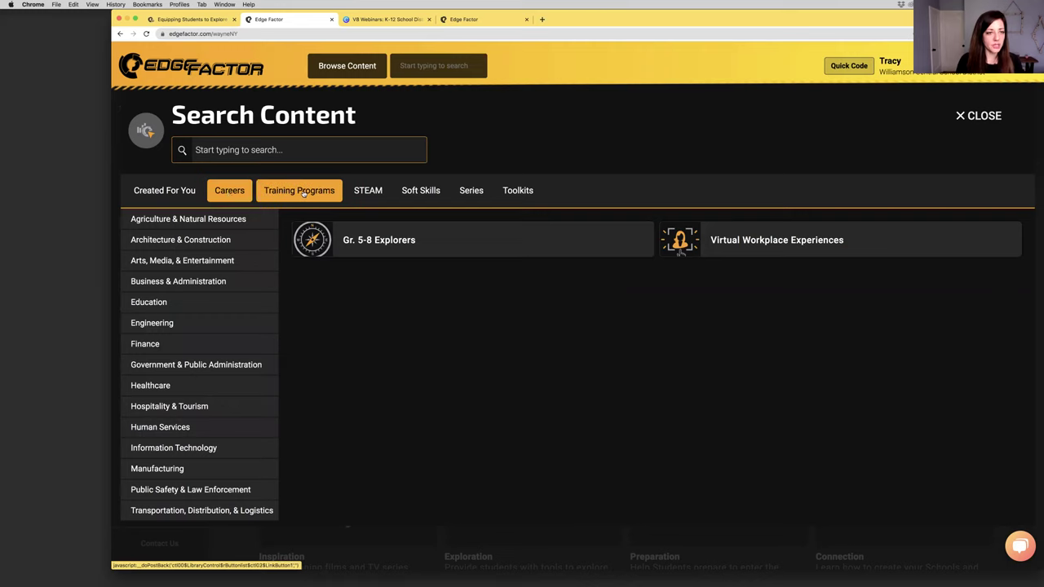
{"action": "left_click", "coordinate": [303, 193]}
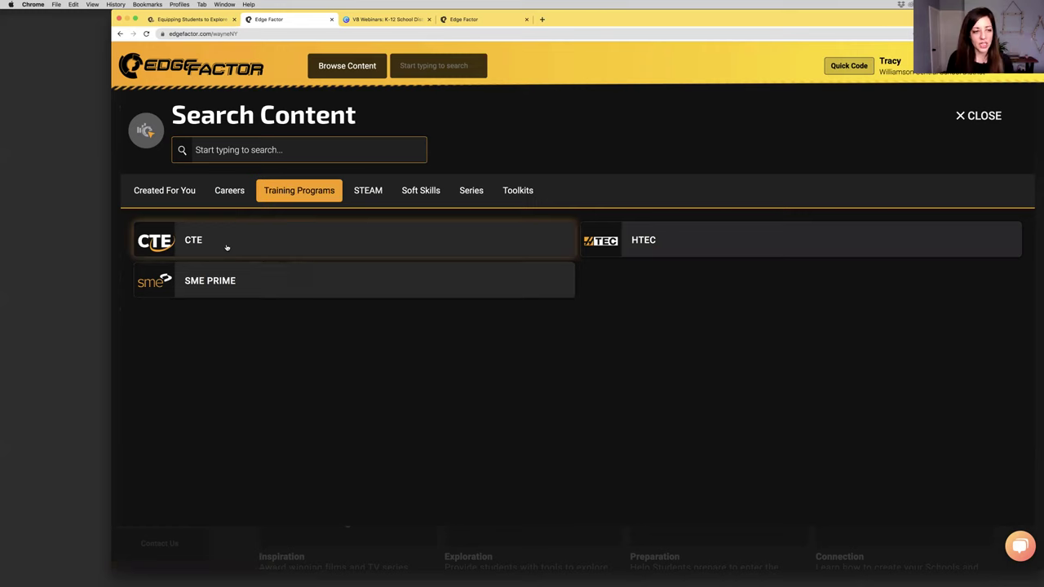
{"action": "left_click", "coordinate": [367, 190]}
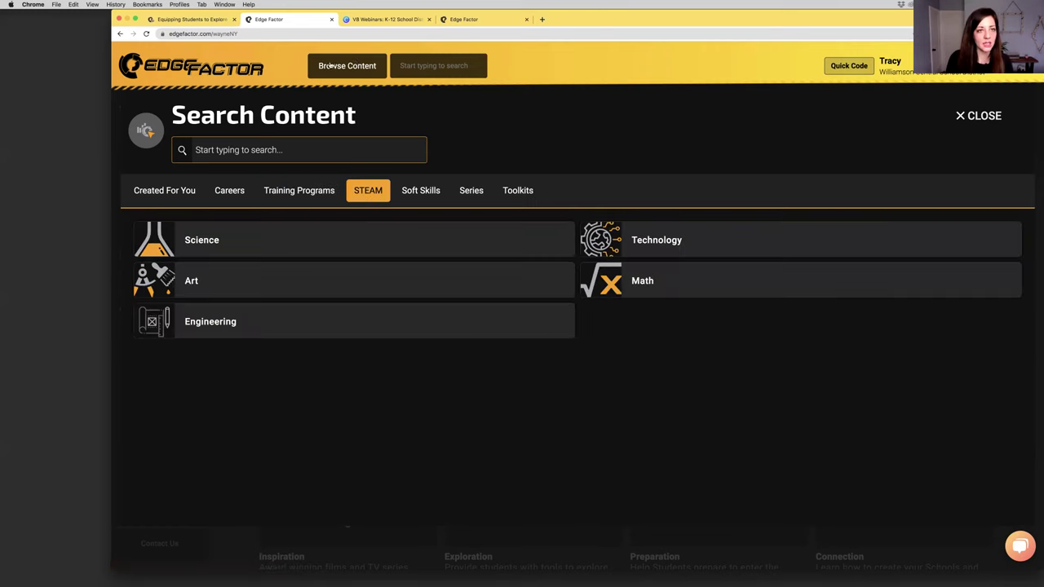
{"action": "left_click", "coordinate": [411, 191]}
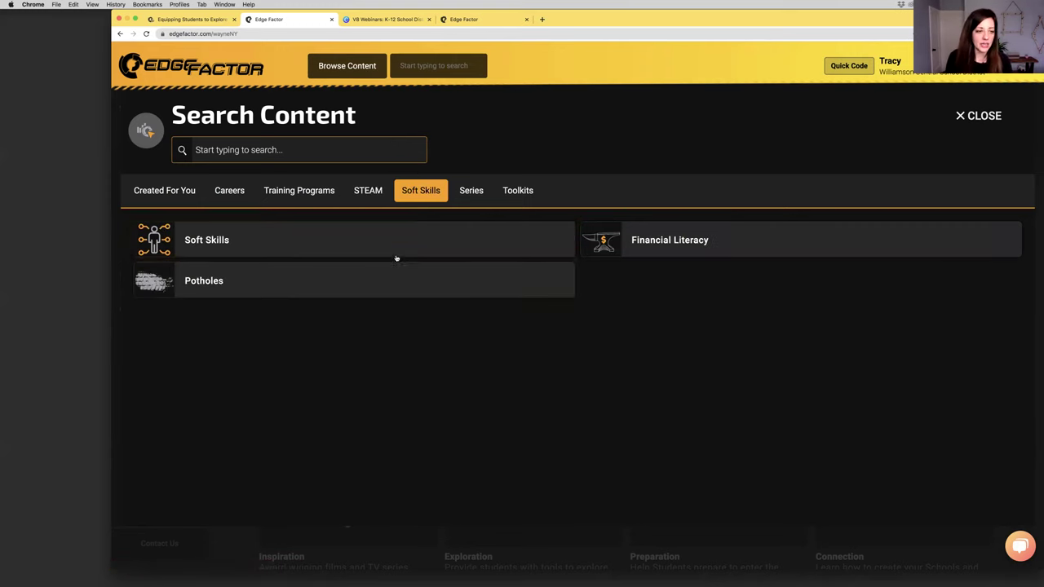
{"action": "left_click", "coordinate": [470, 192]}
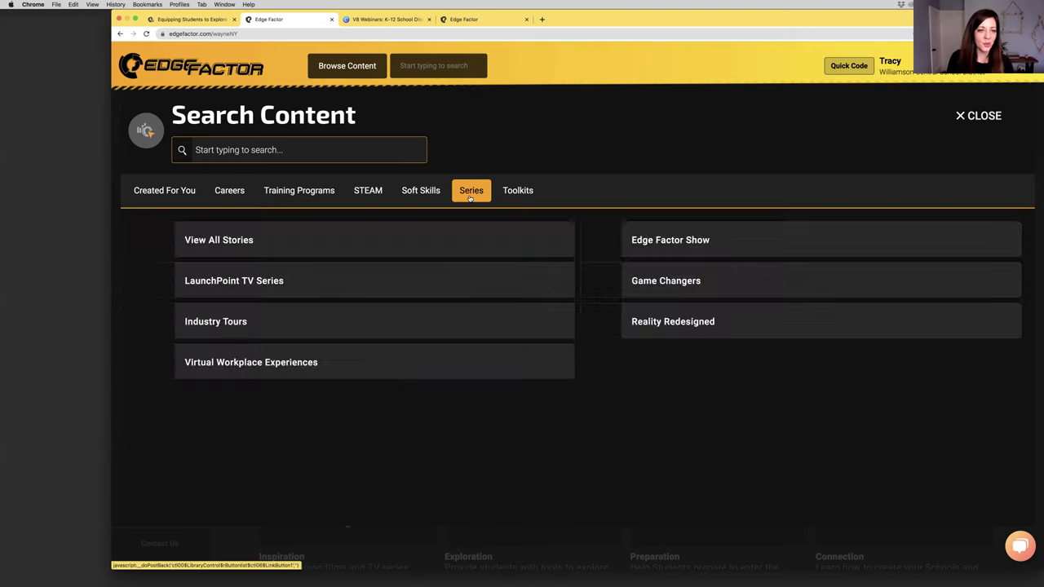
{"action": "left_click", "coordinate": [526, 192]}
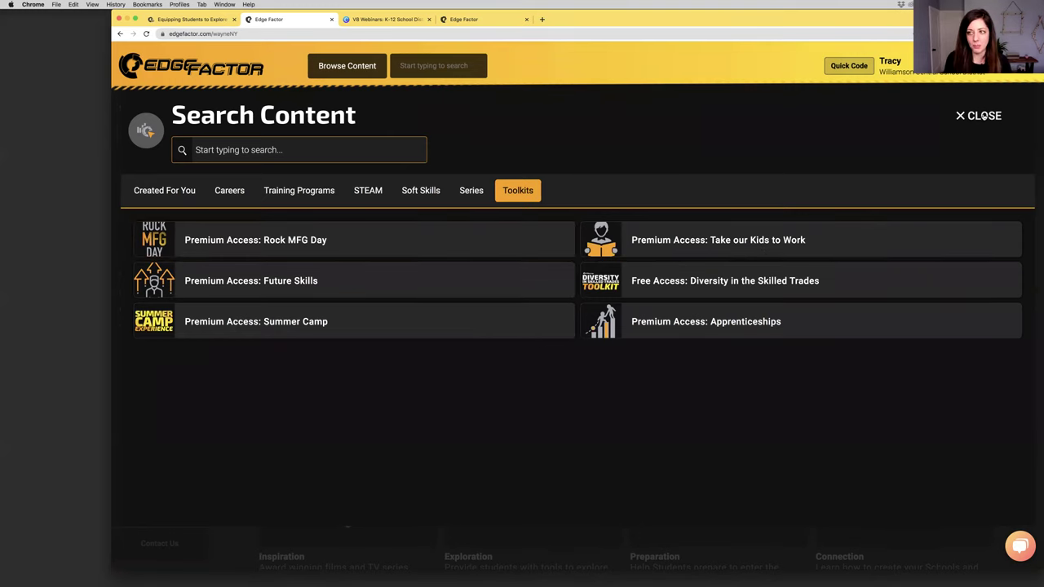
{"action": "left_click", "coordinate": [984, 116]}
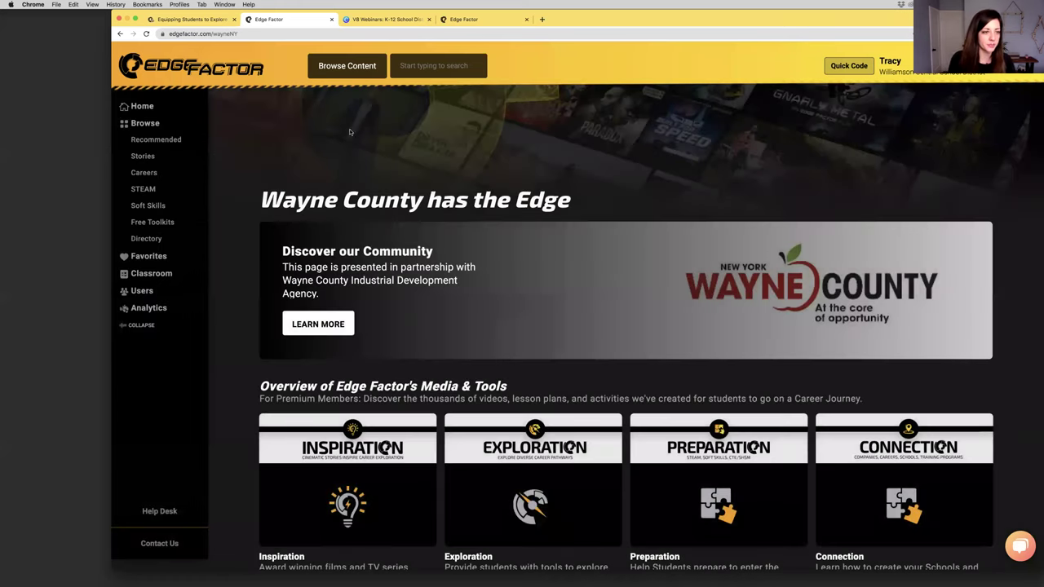
Log out of the Wayne County account from the account menu
{"action": "left_click", "coordinate": [153, 277]}
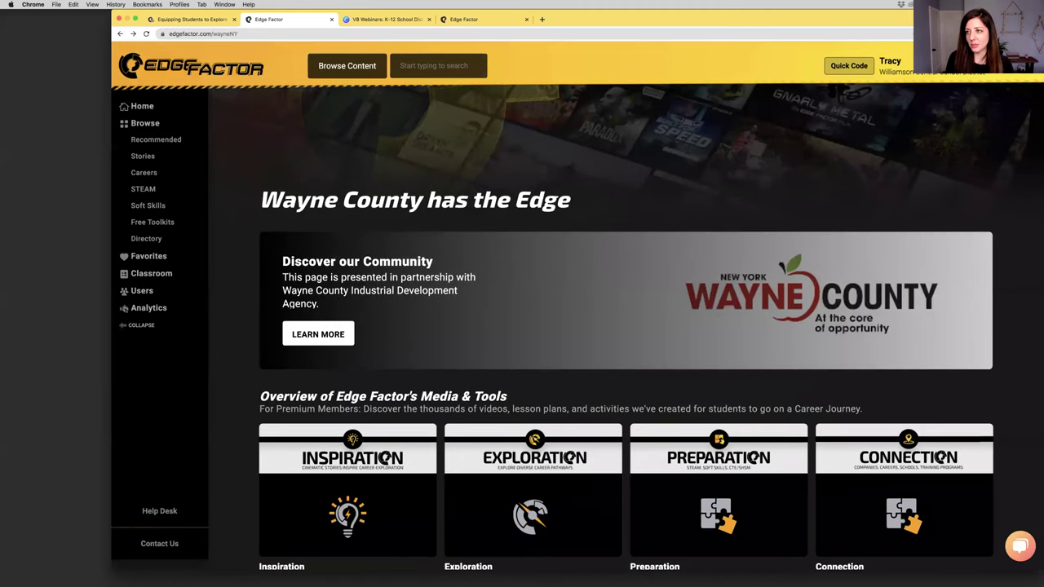
{"action": "left_click", "coordinate": [890, 65]}
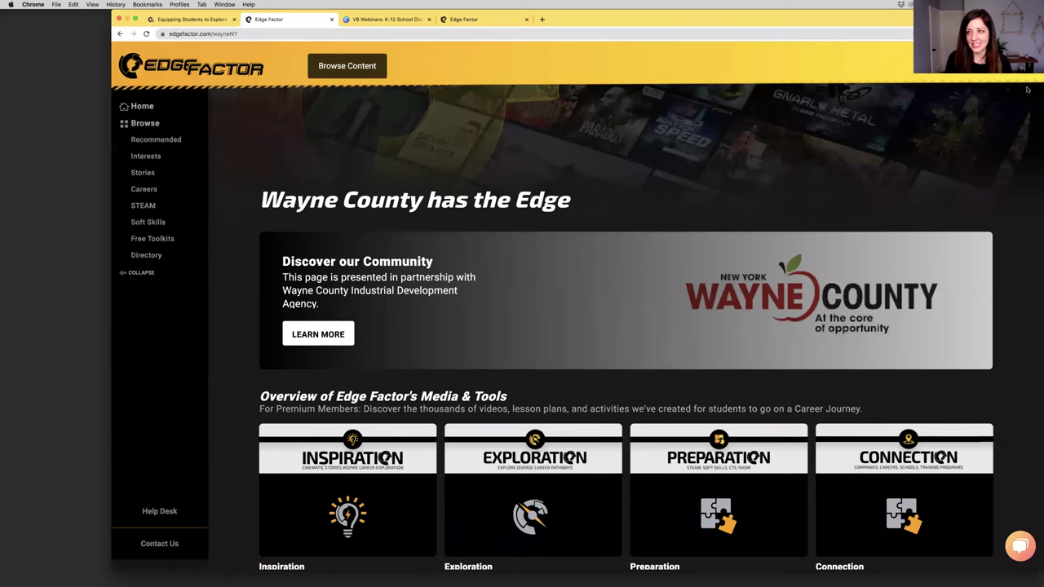
{"action": "left_click", "coordinate": [229, 72]}
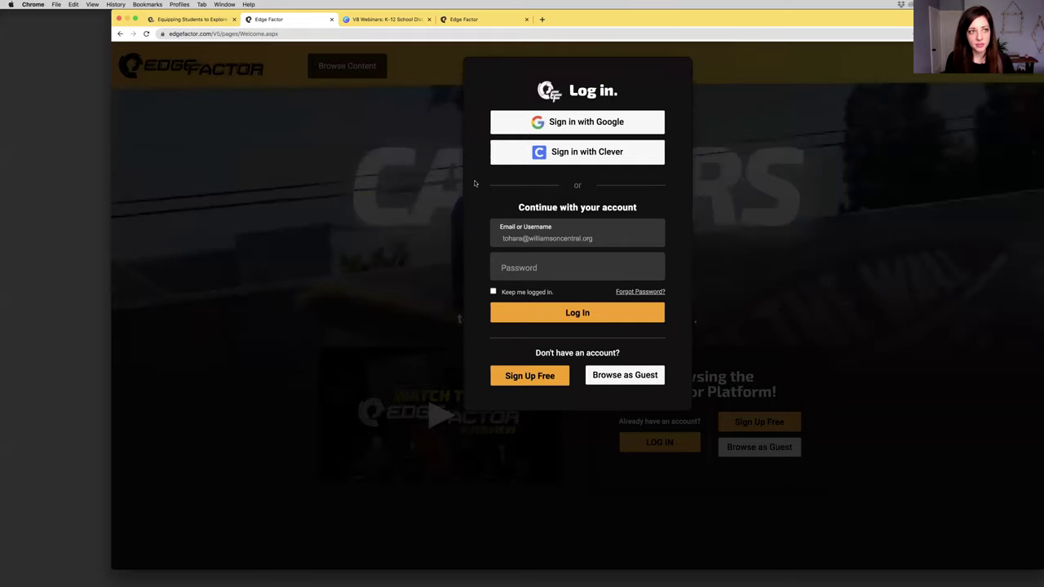
Reload the welcome page and log in with the demo educator's saved Chrome login
{"action": "left_click", "coordinate": [146, 34]}
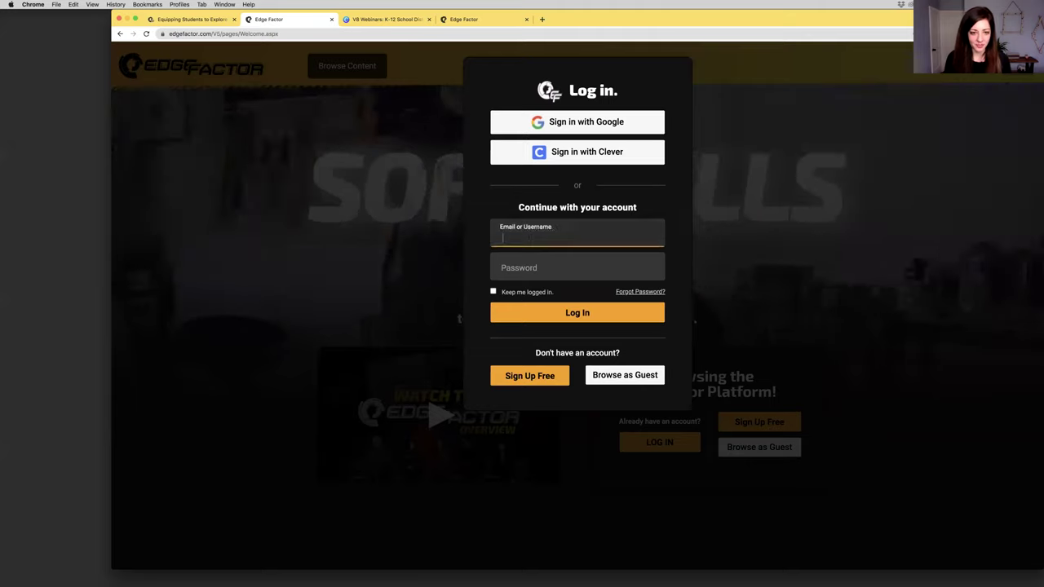
{"action": "left_click", "coordinate": [536, 261]}
{"action": "left_click", "coordinate": [536, 265]}
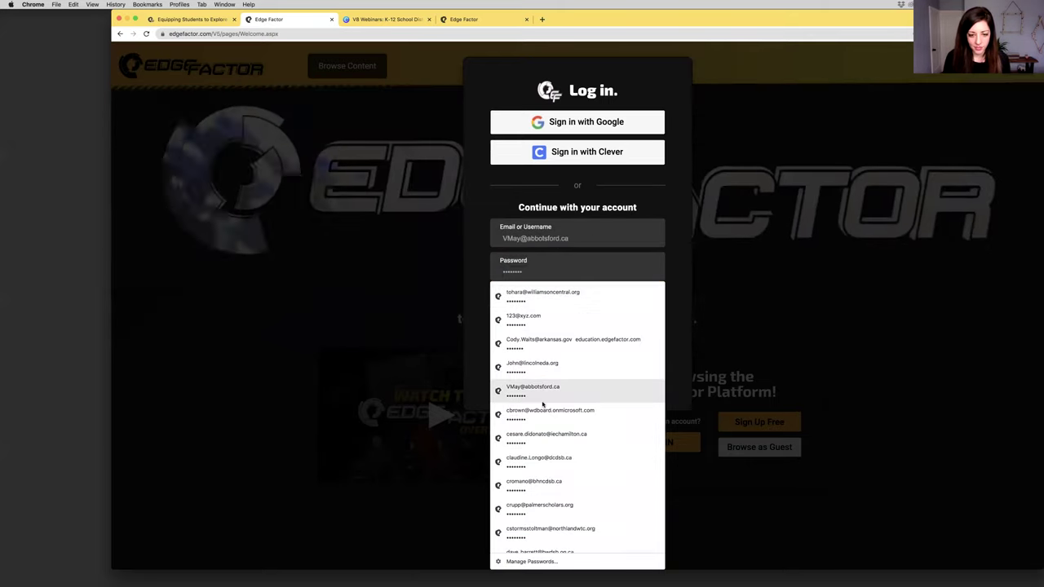
{"action": "scroll", "coordinate": [543, 448], "scroll_direction": "down", "scroll_amount": 10}
{"action": "scroll", "coordinate": [545, 473], "scroll_direction": "down", "scroll_amount": 10}
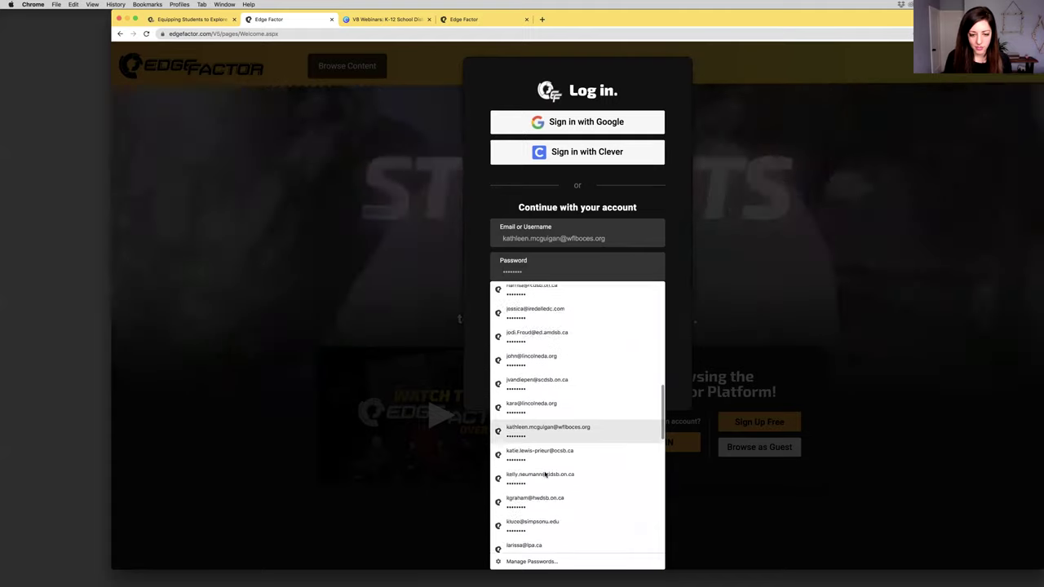
{"action": "scroll", "coordinate": [545, 474], "scroll_direction": "down", "scroll_amount": 7}
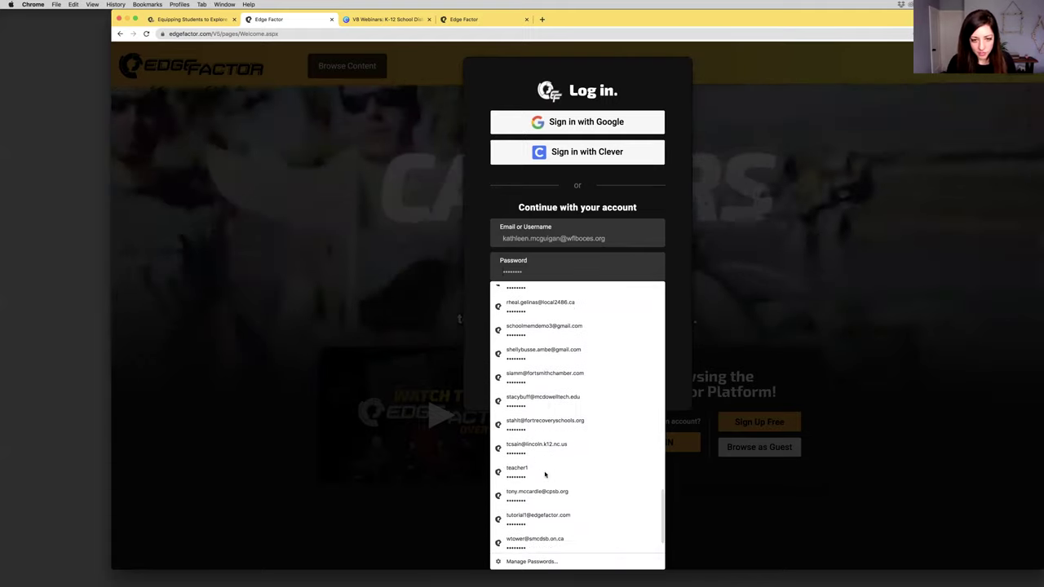
{"action": "left_click", "coordinate": [540, 335]}
{"action": "left_click", "coordinate": [543, 318]}
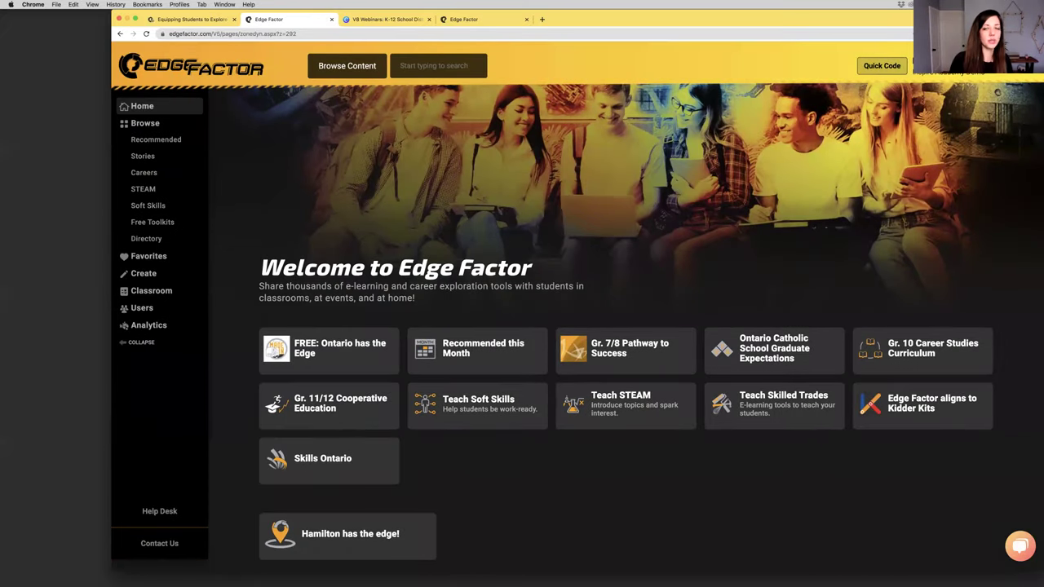
In My Account, set State/Province to New York and save the profile
{"action": "left_click", "coordinate": [950, 71]}
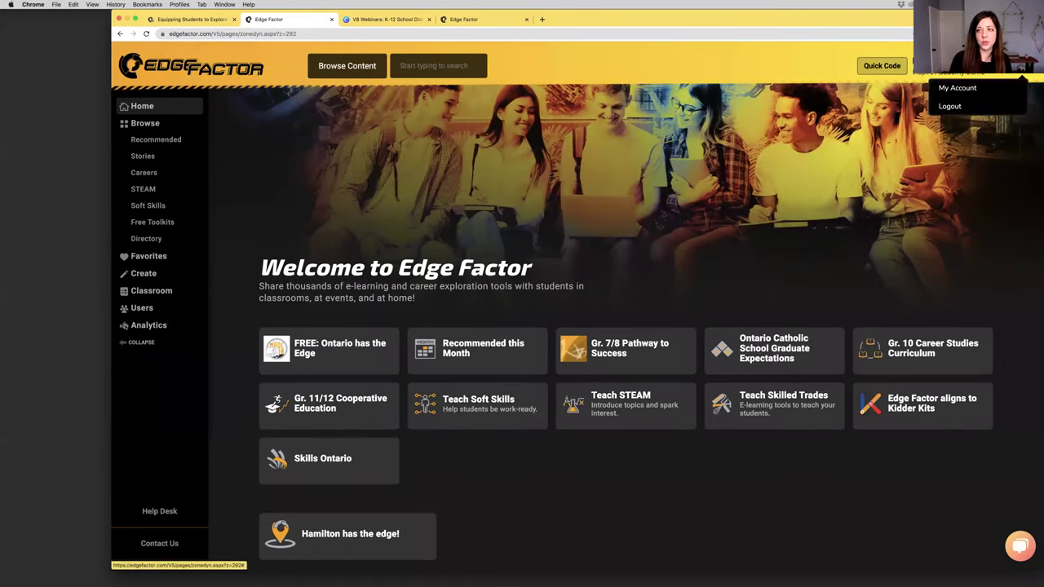
{"action": "left_click", "coordinate": [1007, 87]}
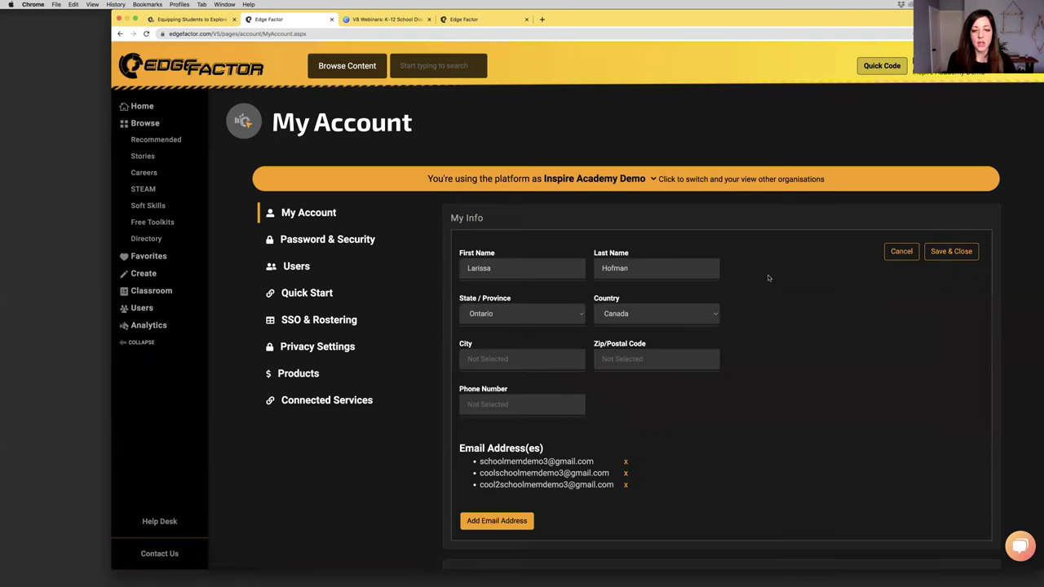
{"action": "left_click", "coordinate": [527, 314]}
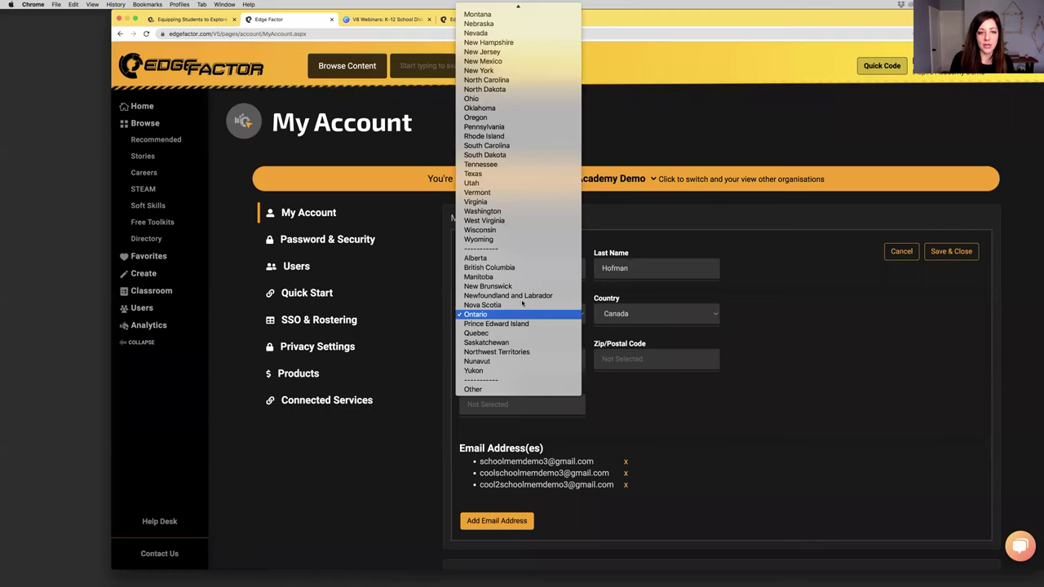
{"action": "left_click", "coordinate": [501, 70]}
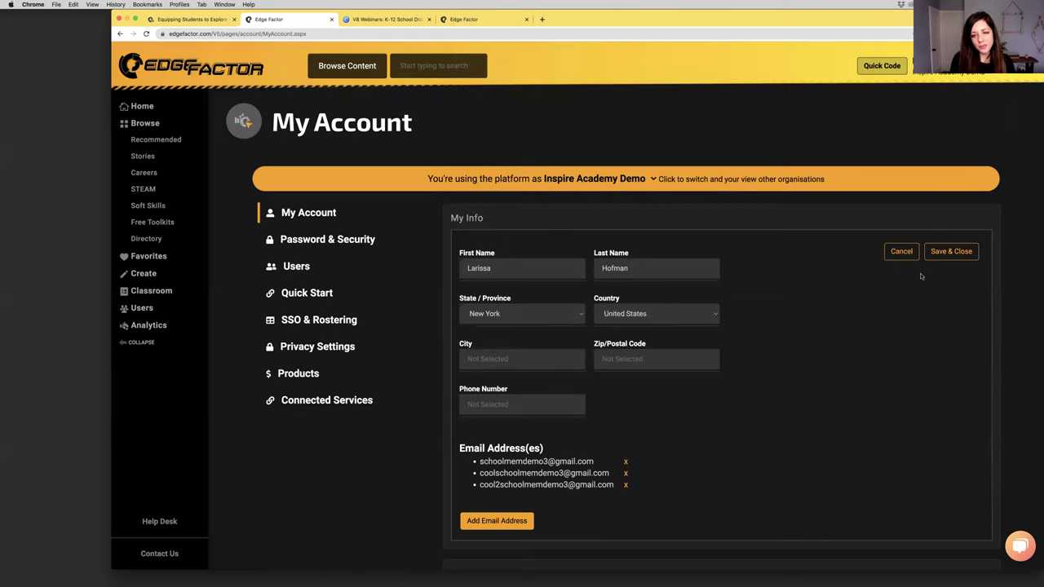
{"action": "left_click", "coordinate": [938, 252]}
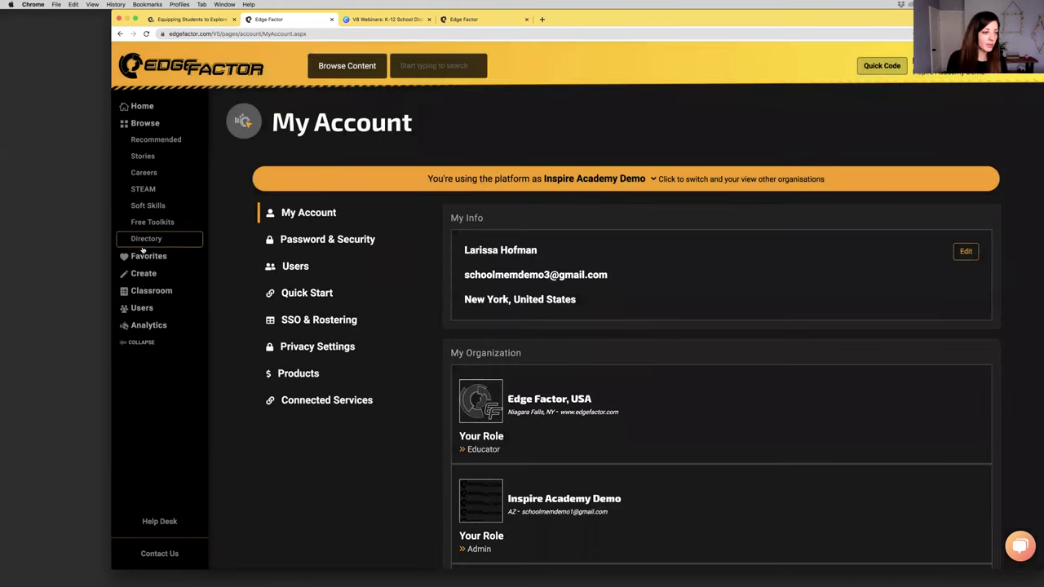
Add a class 'Wayne County Class', Grade 10, with details 'Discover industries and career opportunities!'
{"action": "left_click", "coordinate": [142, 291]}
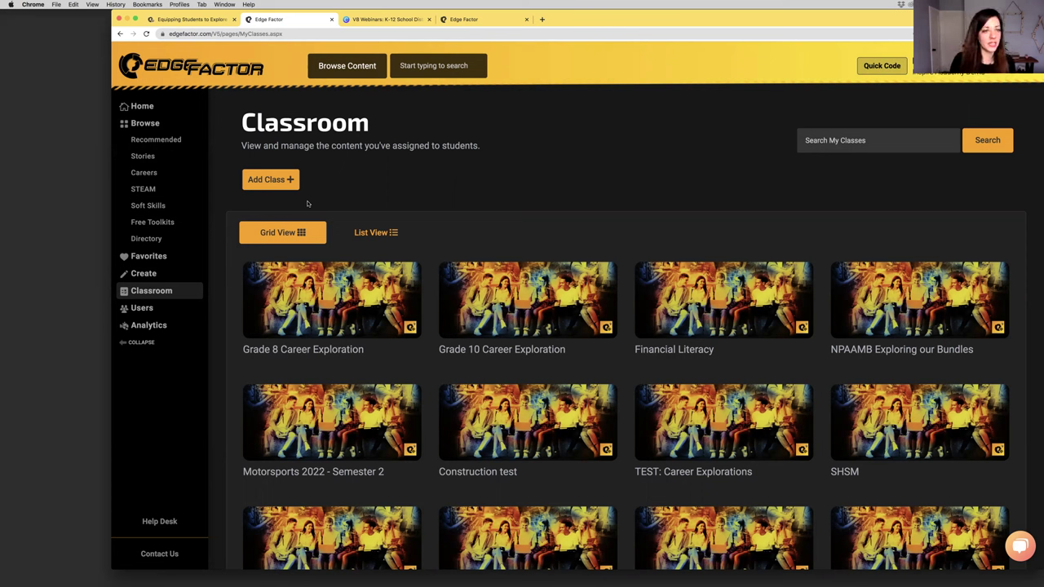
{"action": "left_click", "coordinate": [287, 183]}
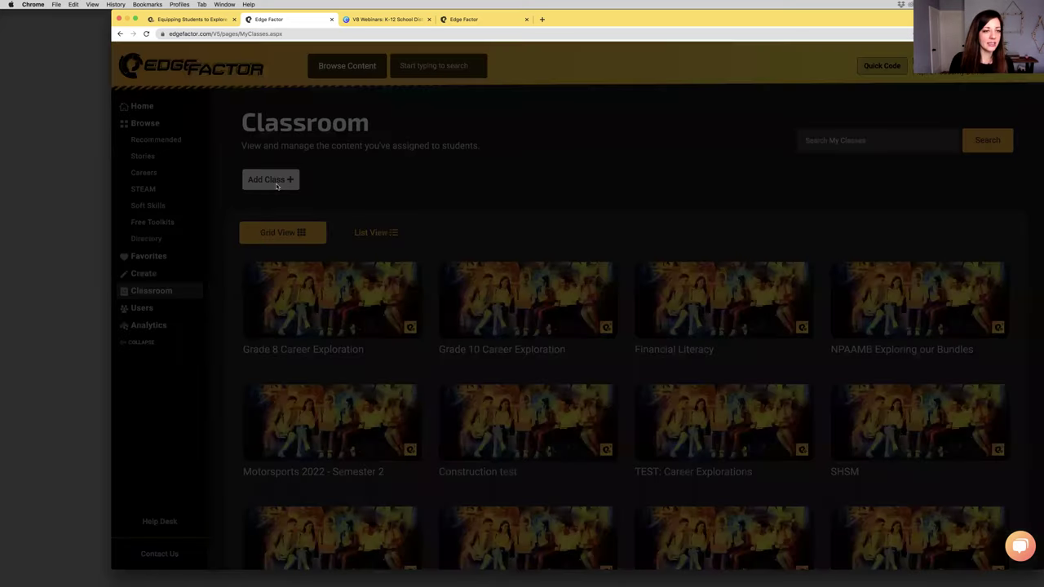
{"action": "type", "text": "Wayne County Class"}
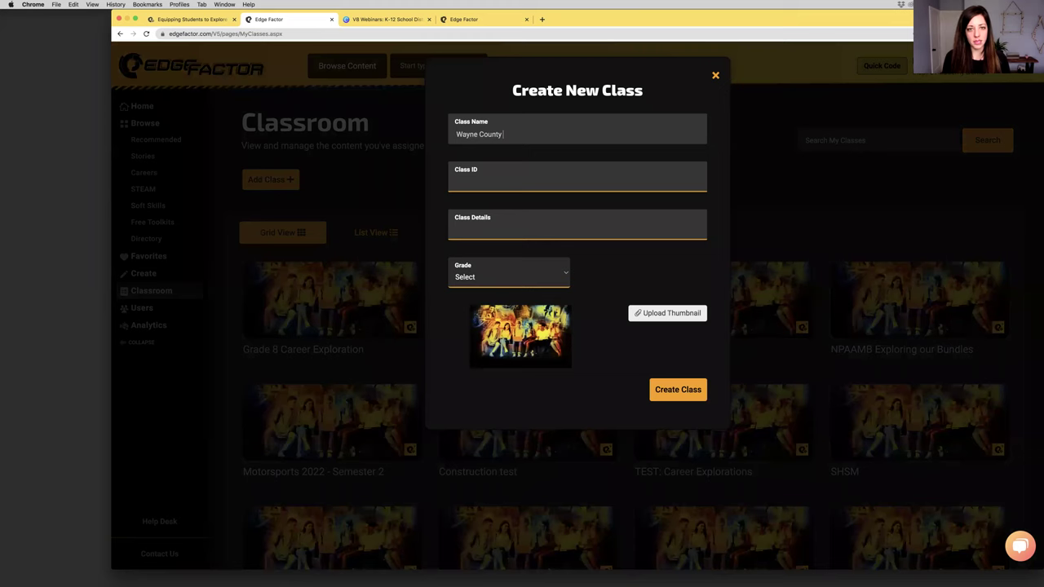
{"action": "left_click", "coordinate": [481, 234]}
{"action": "left_click", "coordinate": [487, 249]}
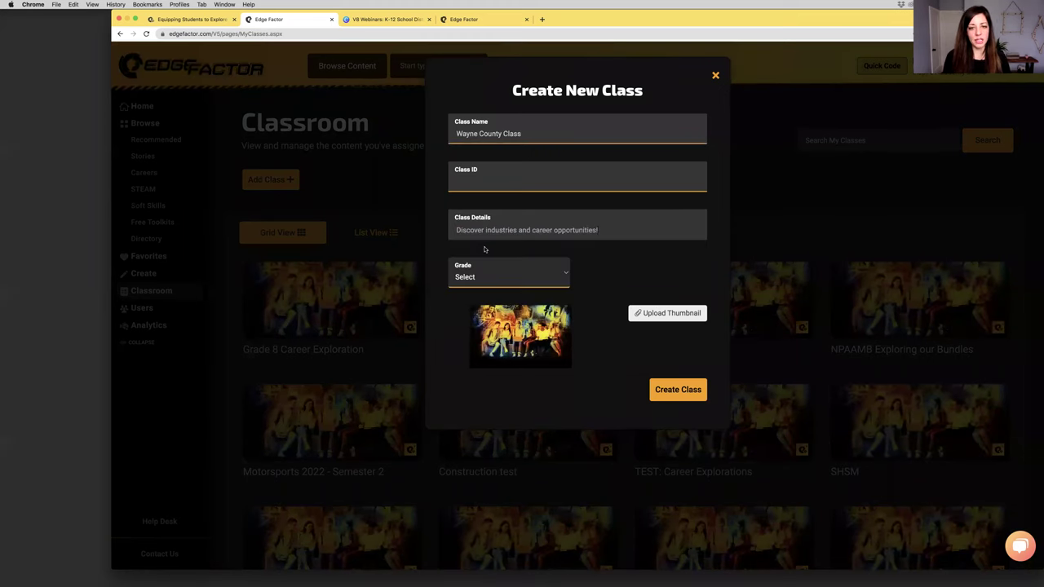
{"action": "left_click", "coordinate": [501, 277]}
{"action": "left_click", "coordinate": [568, 385]}
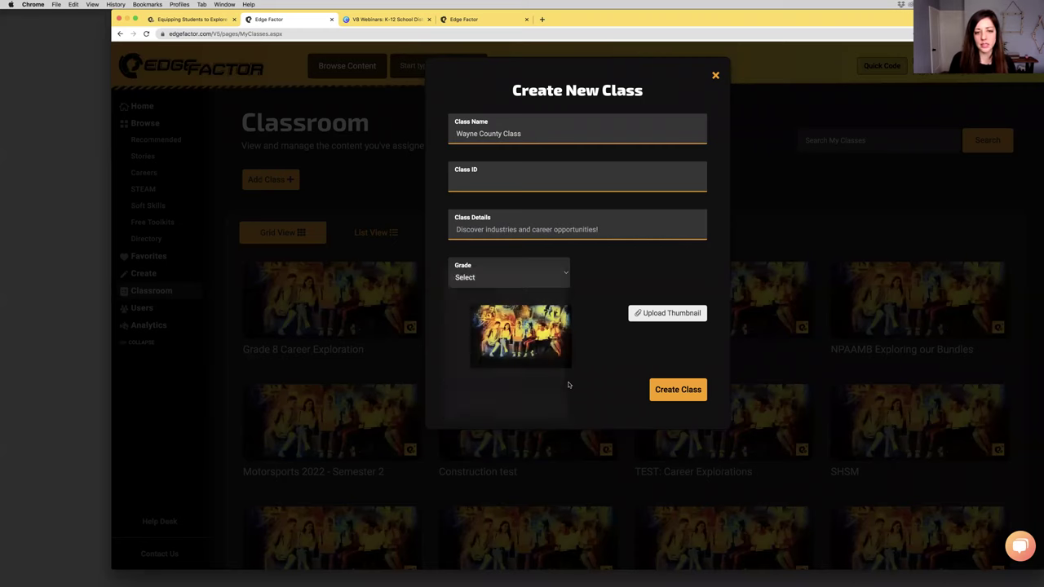
{"action": "left_click", "coordinate": [687, 398]}
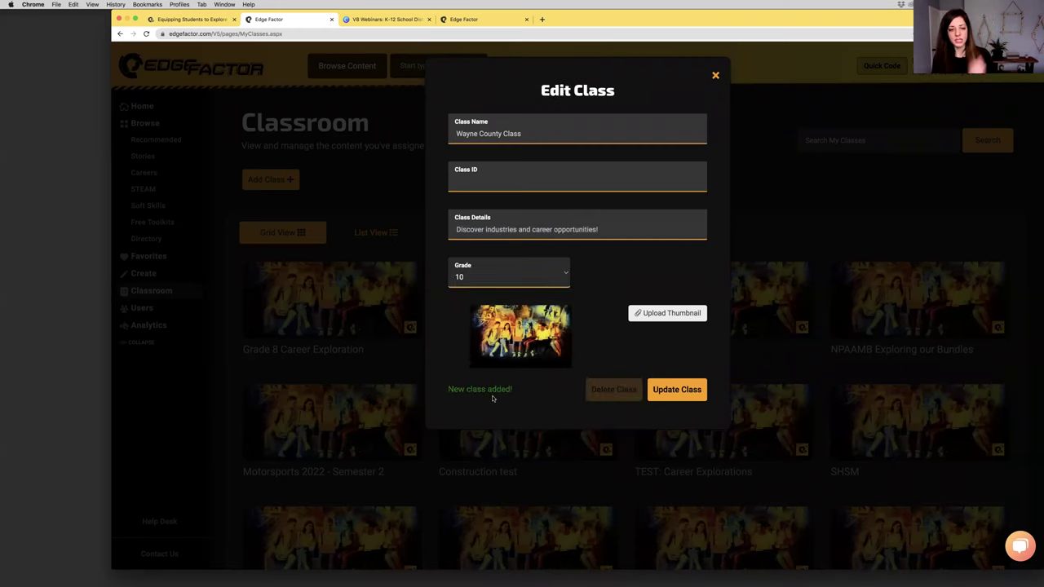
Switch the classes to List View and open the Wayne County Class page with its class code
{"action": "left_click", "coordinate": [715, 75]}
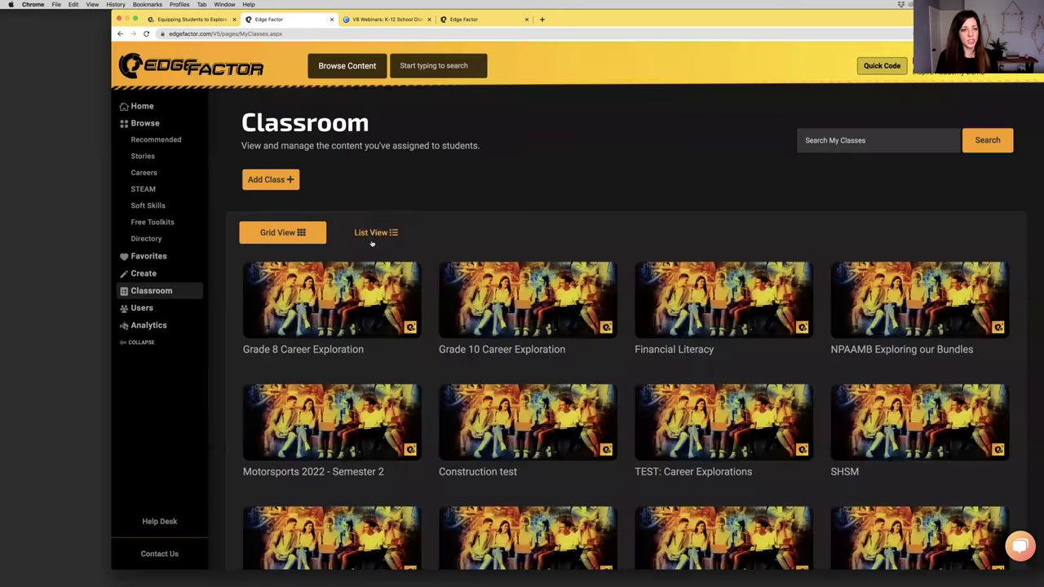
{"action": "left_click", "coordinate": [412, 237]}
{"action": "scroll", "coordinate": [485, 263], "scroll_direction": "down", "scroll_amount": 10}
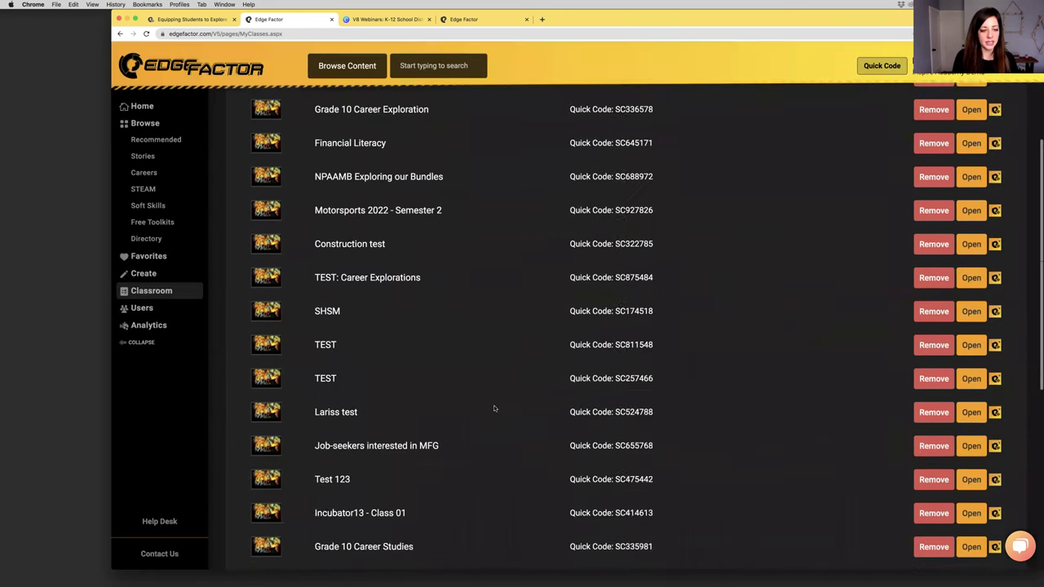
{"action": "left_click_drag", "start_coordinate": [317, 367], "coordinate": [474, 365]}
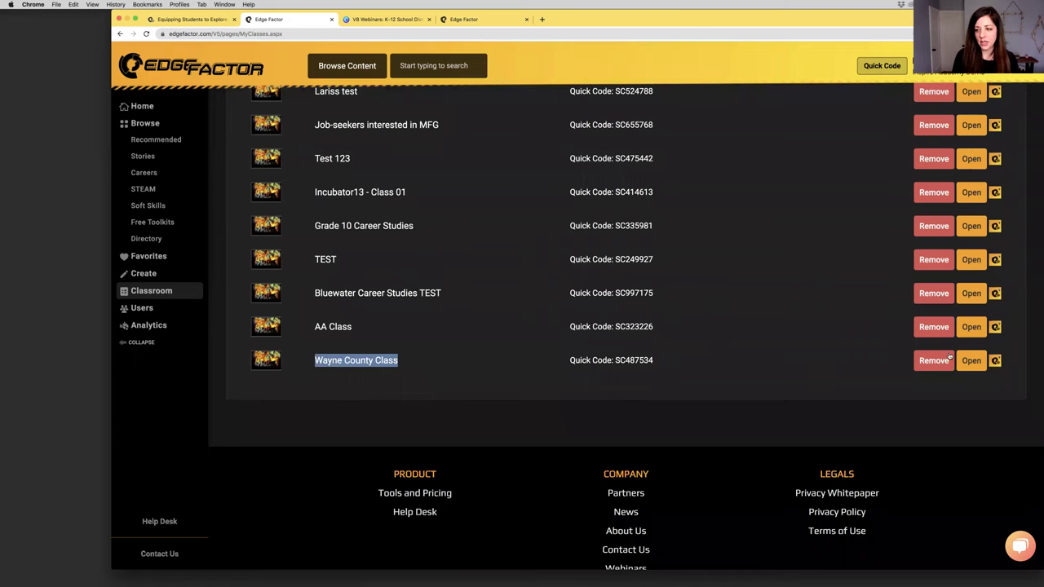
{"action": "left_click", "coordinate": [972, 364]}
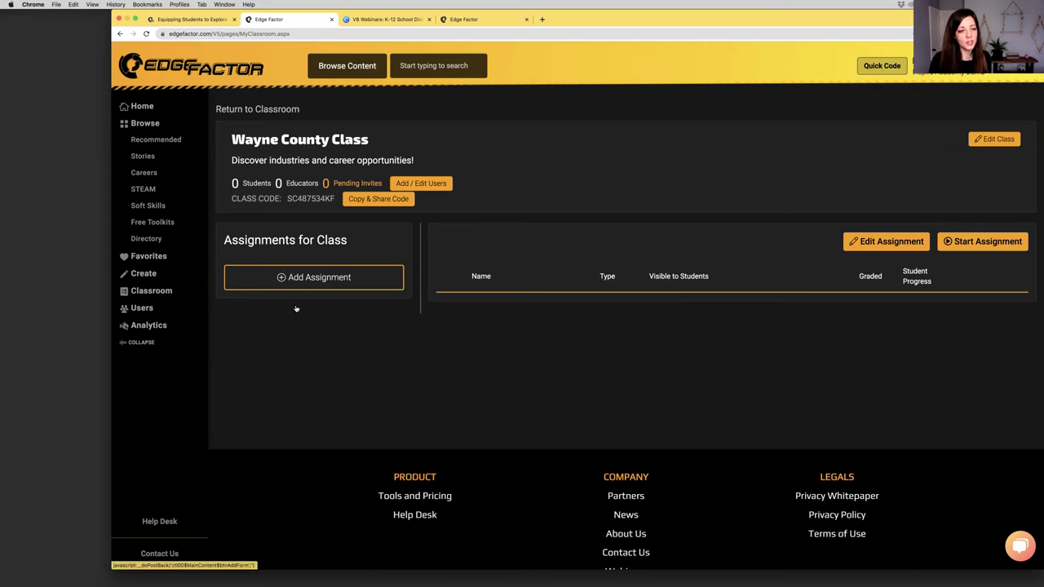
{"action": "left_click", "coordinate": [288, 266]}
{"action": "double_click", "coordinate": [255, 240]}
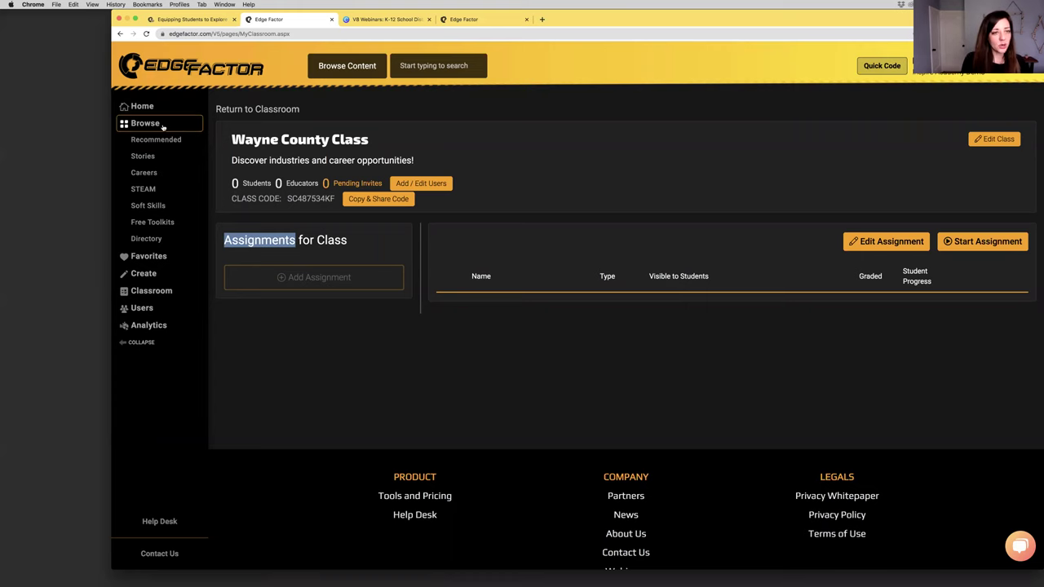
Open the LaunchPoint series from the content library and scroll to its Season 2 videos
{"action": "left_click", "coordinate": [163, 125]}
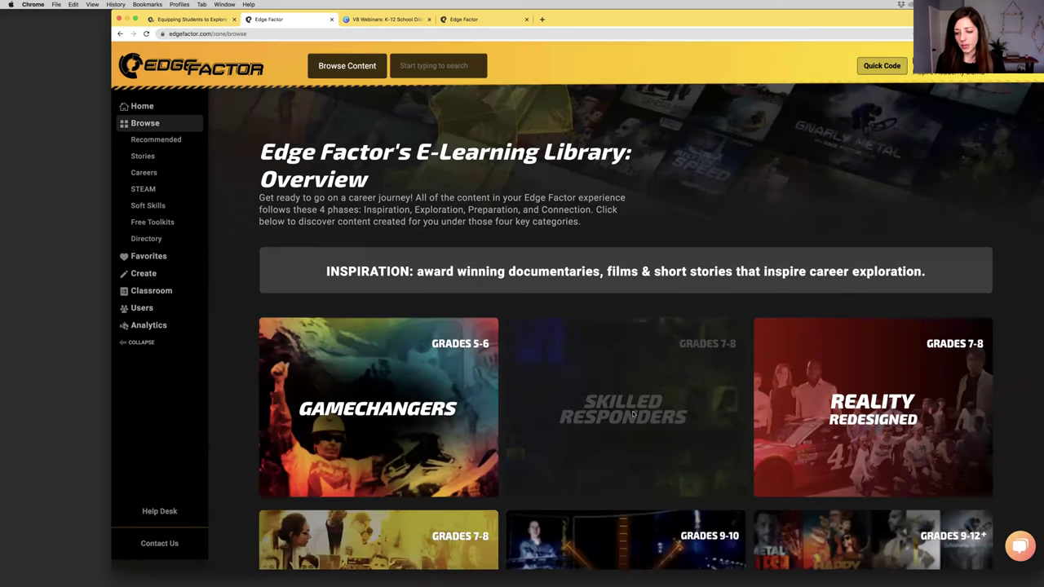
{"action": "scroll", "coordinate": [629, 416], "scroll_direction": "down", "scroll_amount": 3}
{"action": "scroll", "coordinate": [629, 417], "scroll_direction": "down", "scroll_amount": 2}
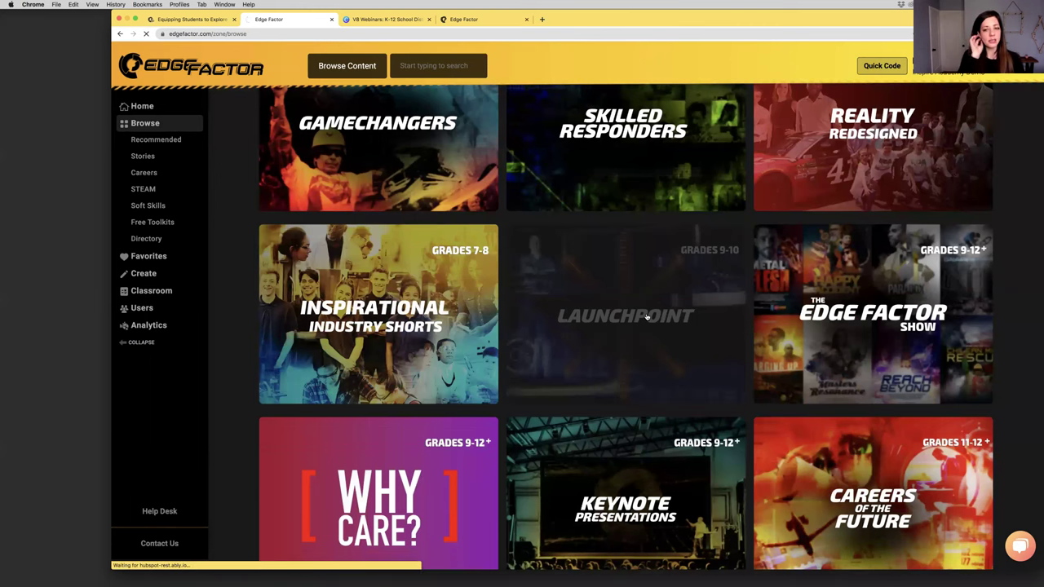
{"action": "left_click", "coordinate": [647, 316]}
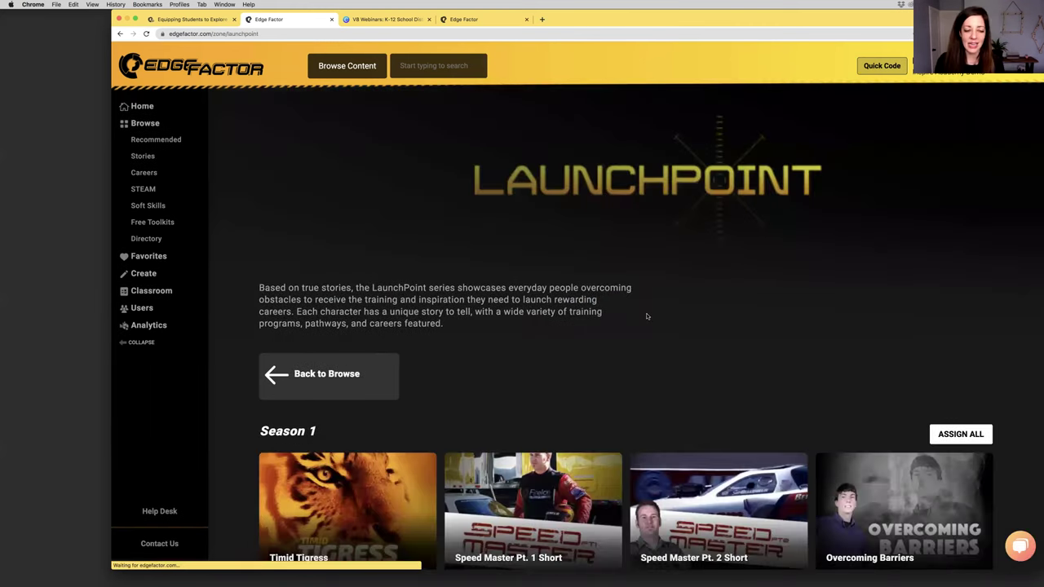
{"action": "scroll", "coordinate": [650, 323], "scroll_direction": "down", "scroll_amount": 5}
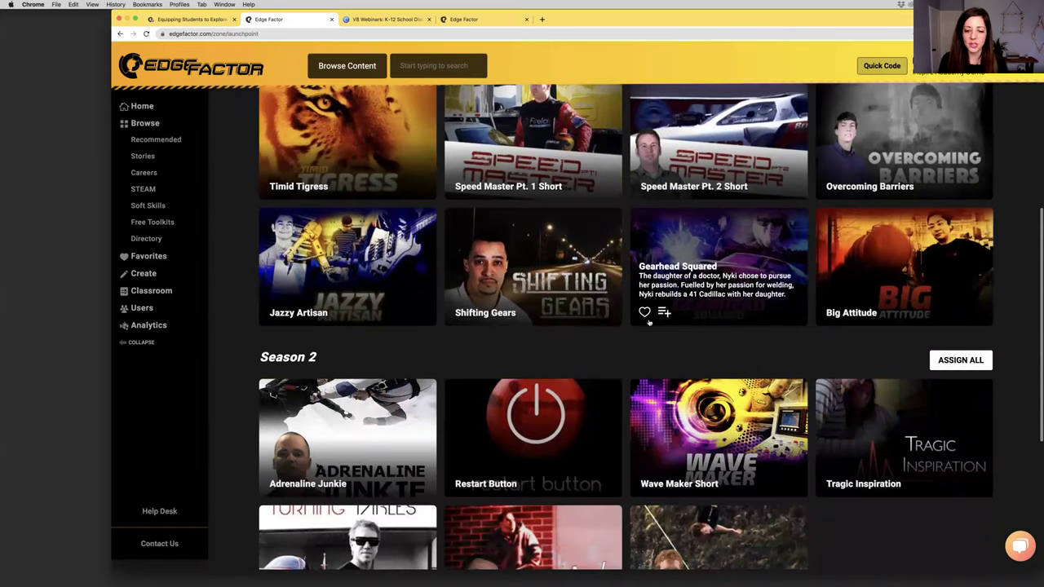
{"action": "scroll", "coordinate": [650, 322], "scroll_direction": "down", "scroll_amount": 1}
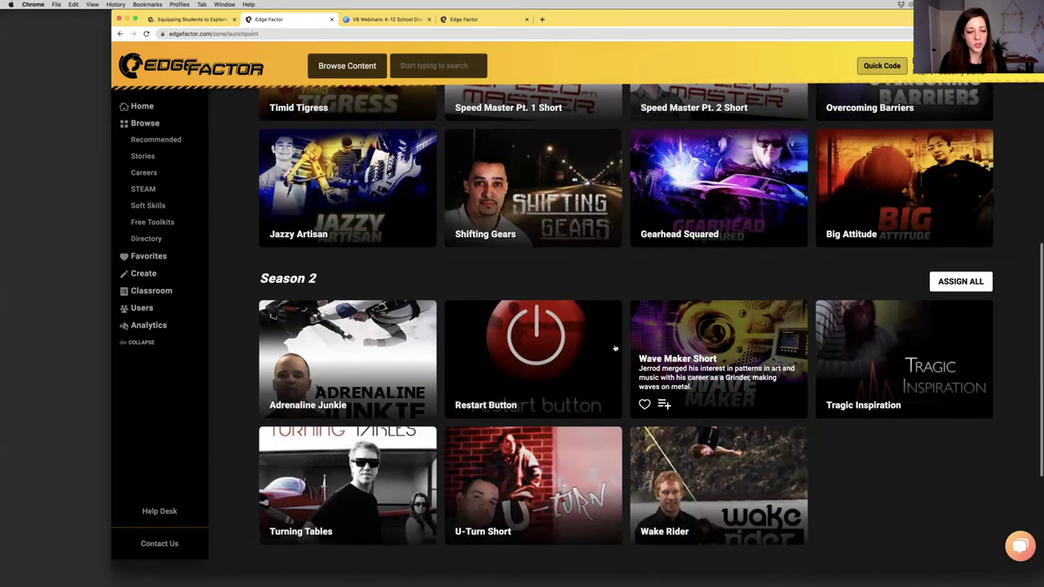
{"action": "scroll", "coordinate": [541, 473], "scroll_direction": "down", "scroll_amount": 2}
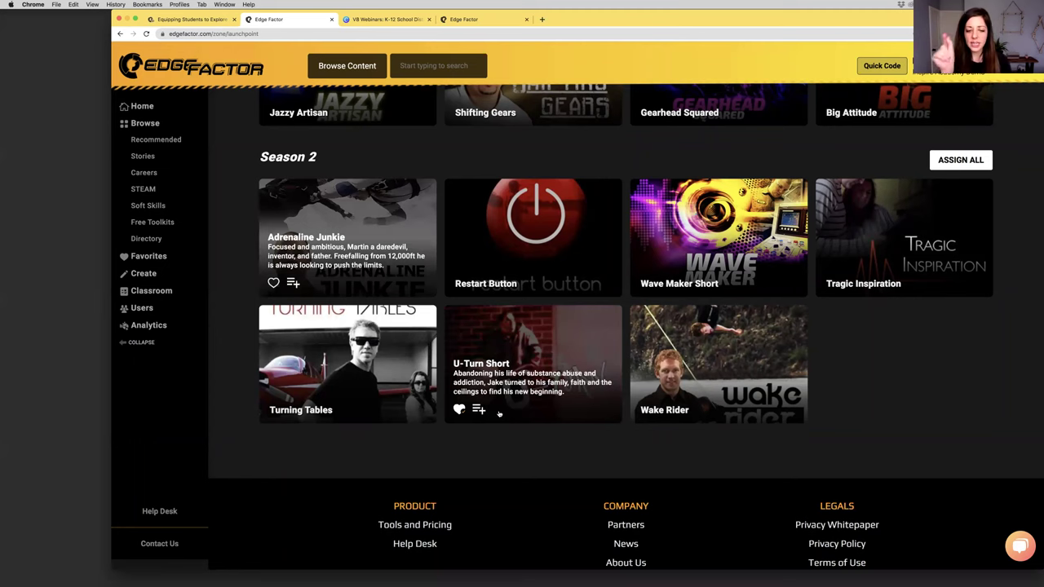
Assign U-Turn Short to Wayne County Class as a new assignment named 'Get inspired!'
{"action": "left_click", "coordinate": [479, 410]}
{"action": "left_click", "coordinate": [548, 168]}
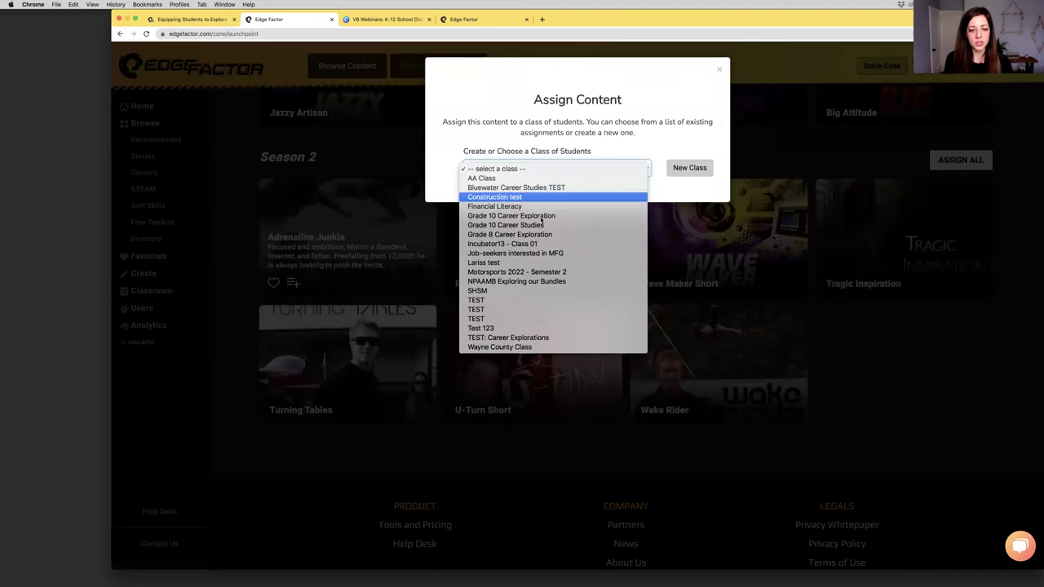
{"action": "left_click", "coordinate": [512, 351]}
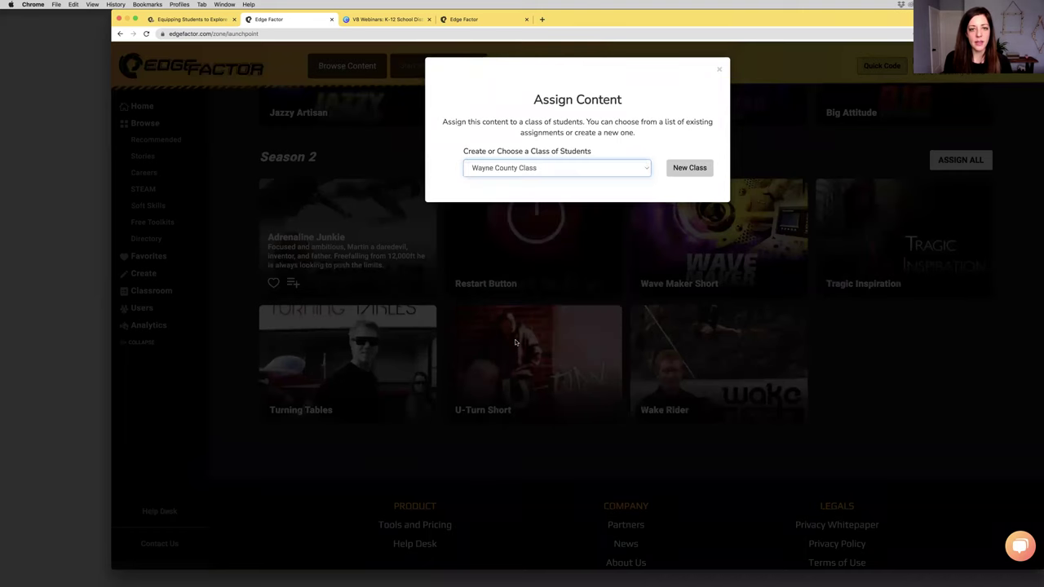
{"action": "triple_click", "coordinate": [499, 261]}
{"action": "key", "text": "BackSpace"}
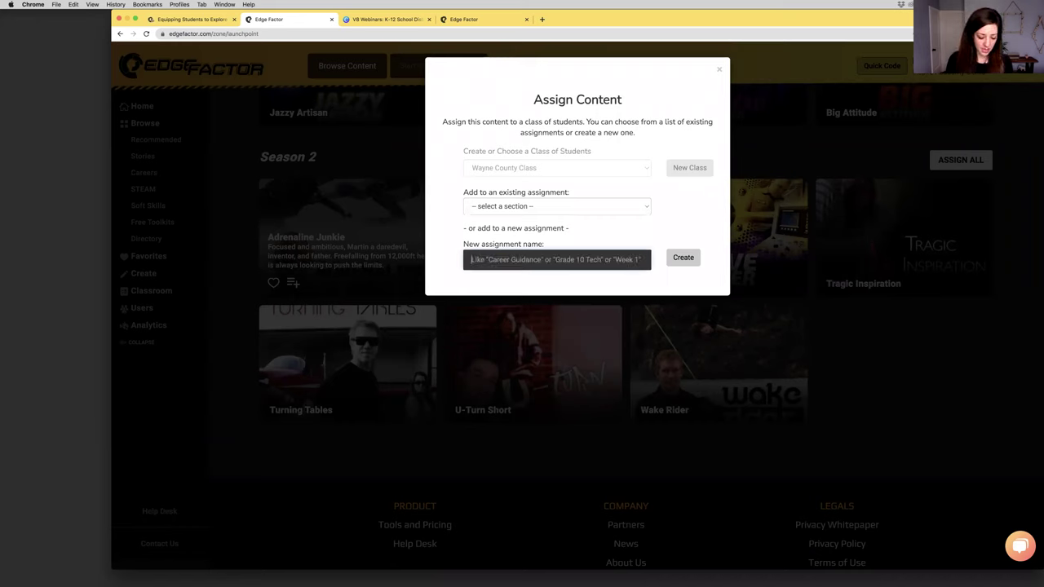
{"action": "type", "text": "Get inspired!"}
{"action": "left_click", "coordinate": [682, 257]}
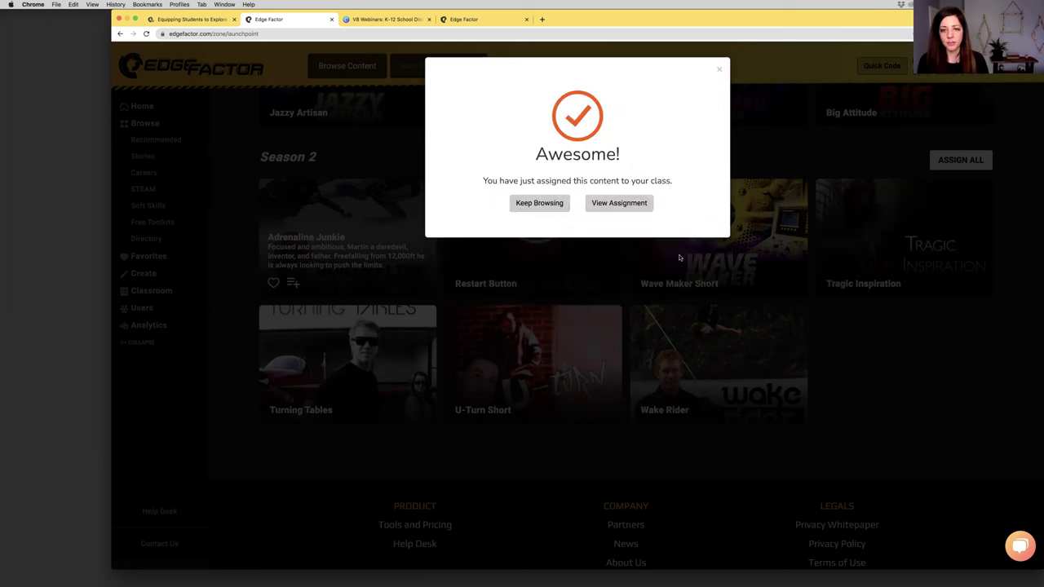
{"action": "left_click", "coordinate": [761, 156]}
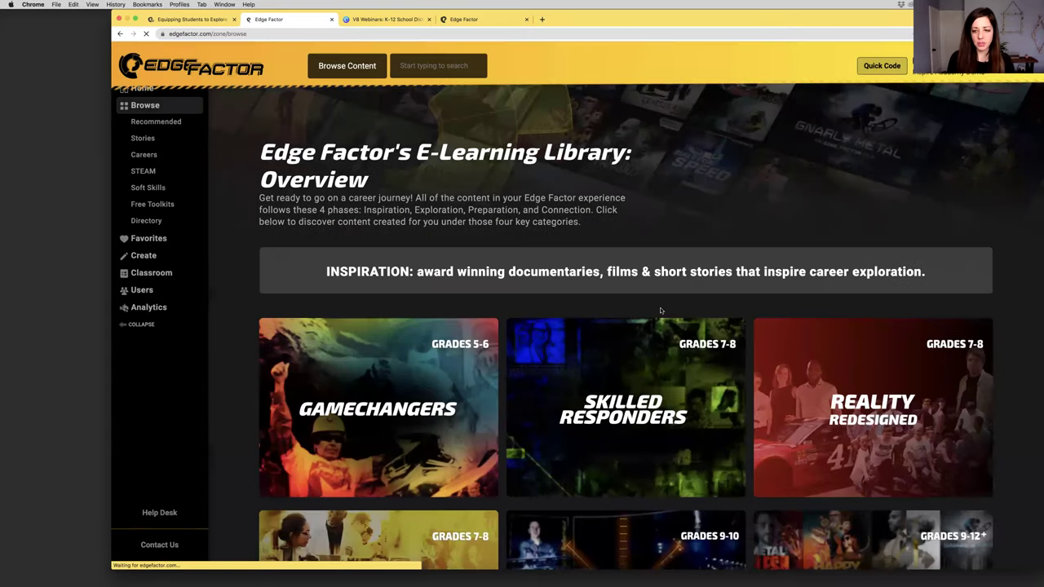
Open the Careers of the Future series in the library
{"action": "scroll", "coordinate": [662, 311], "scroll_direction": "down", "scroll_amount": 5}
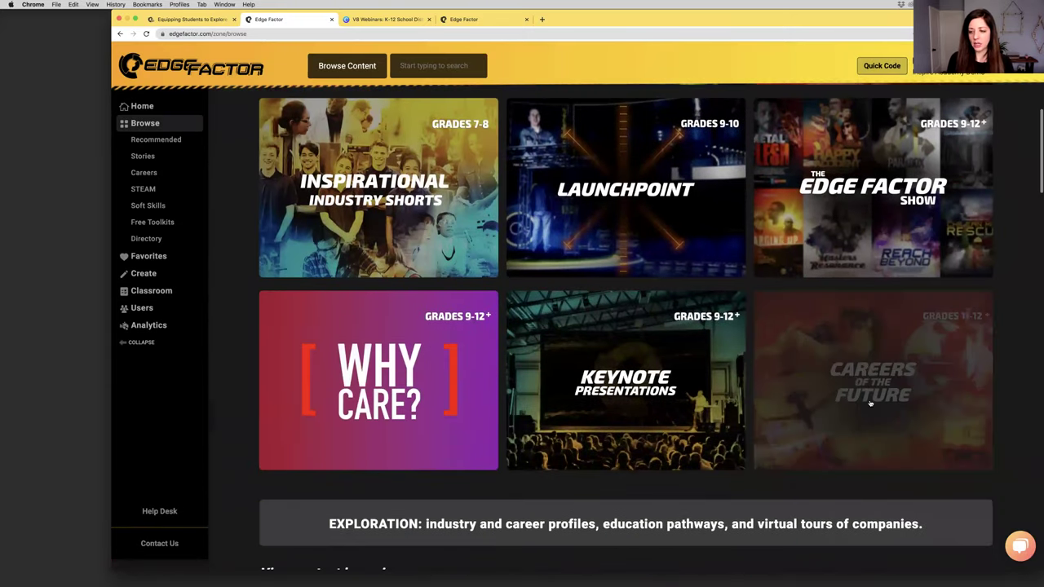
{"action": "left_click", "coordinate": [879, 377]}
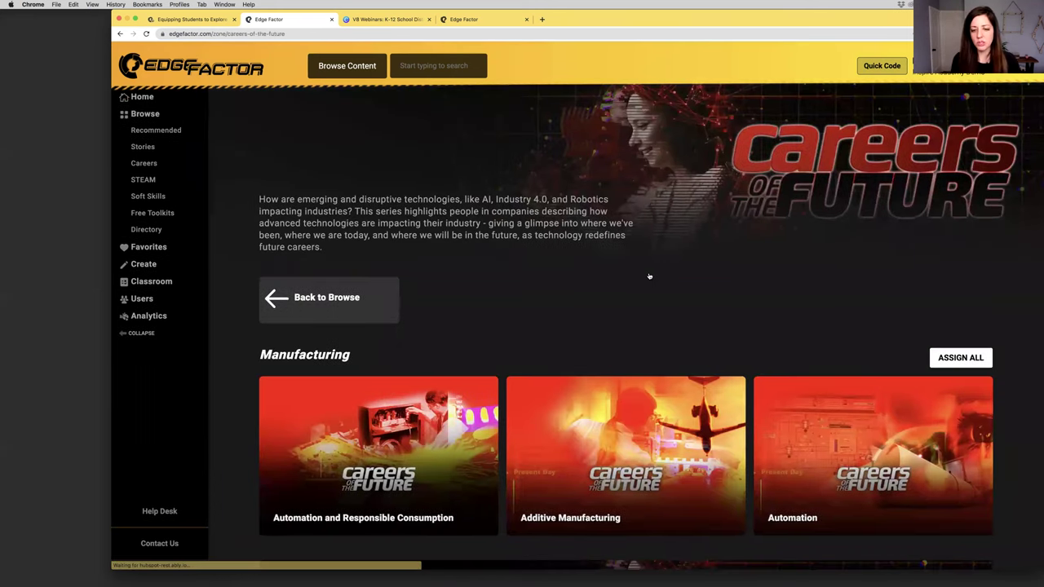
{"action": "scroll", "coordinate": [850, 219], "scroll_direction": "down", "scroll_amount": 3}
Add its Automation video to Wayne County Class's existing 'Get inspired!' assignment
{"action": "mouse_move", "coordinate": [818, 235]}
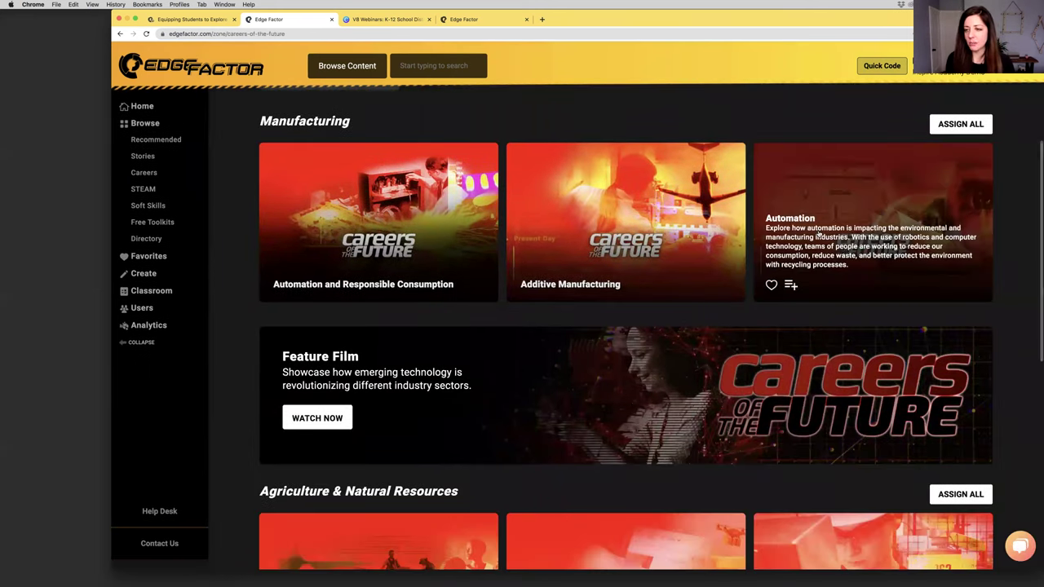
{"action": "left_click", "coordinate": [790, 286]}
{"action": "left_click", "coordinate": [540, 169]}
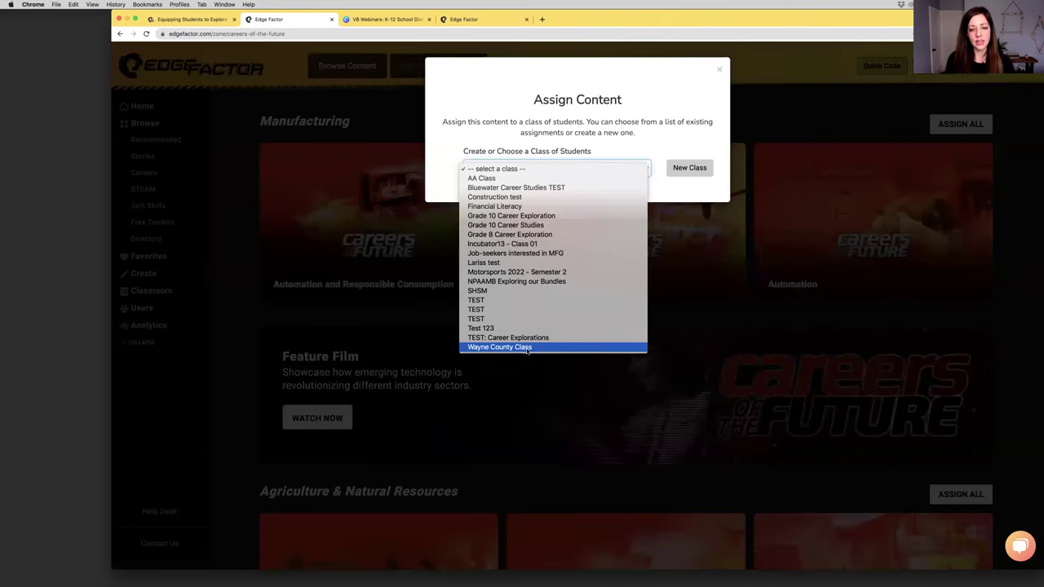
{"action": "left_click", "coordinate": [528, 348]}
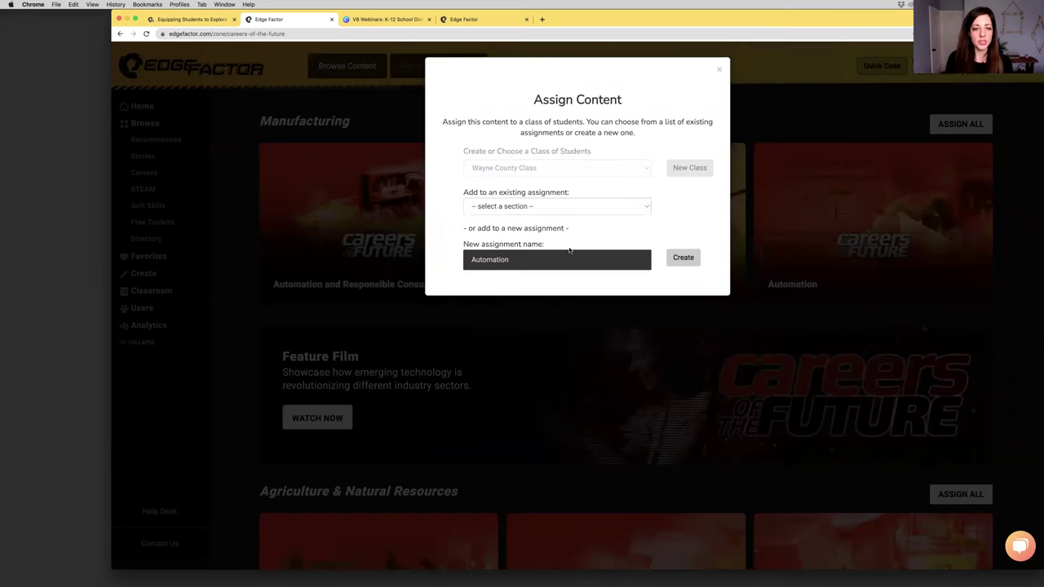
{"action": "left_click", "coordinate": [520, 206]}
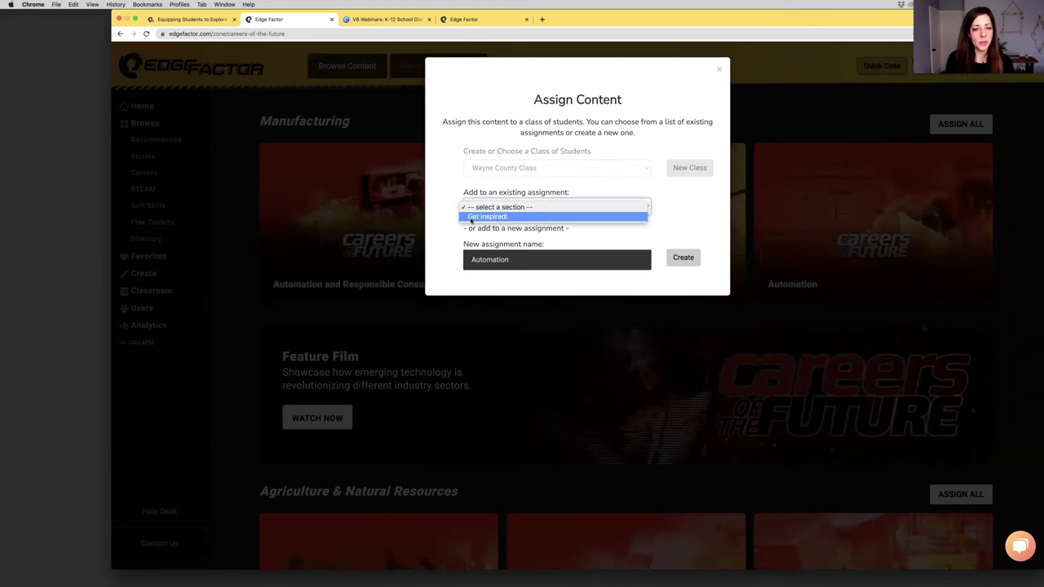
{"action": "left_click", "coordinate": [473, 217]}
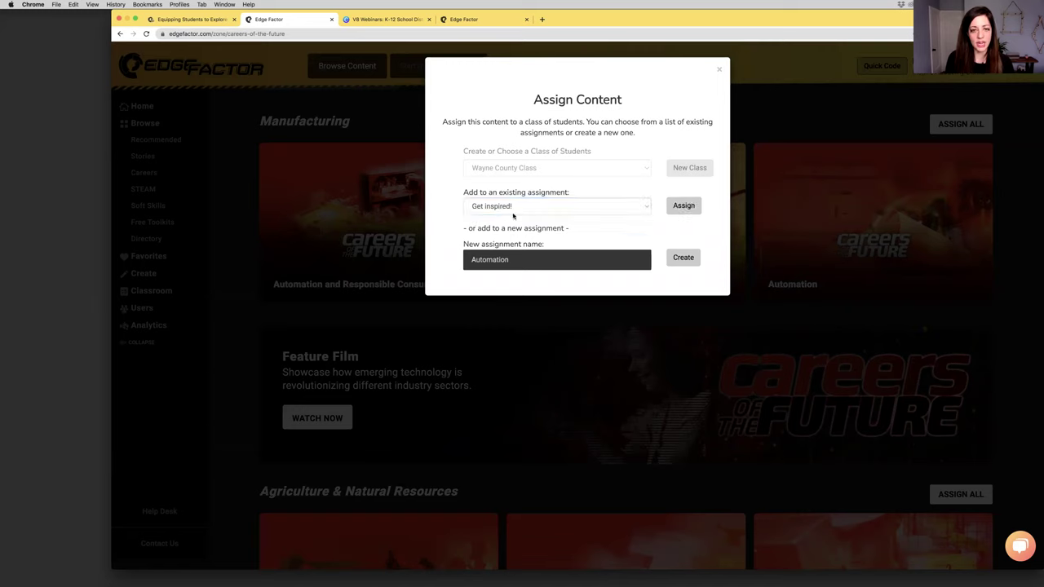
{"action": "left_click", "coordinate": [685, 207]}
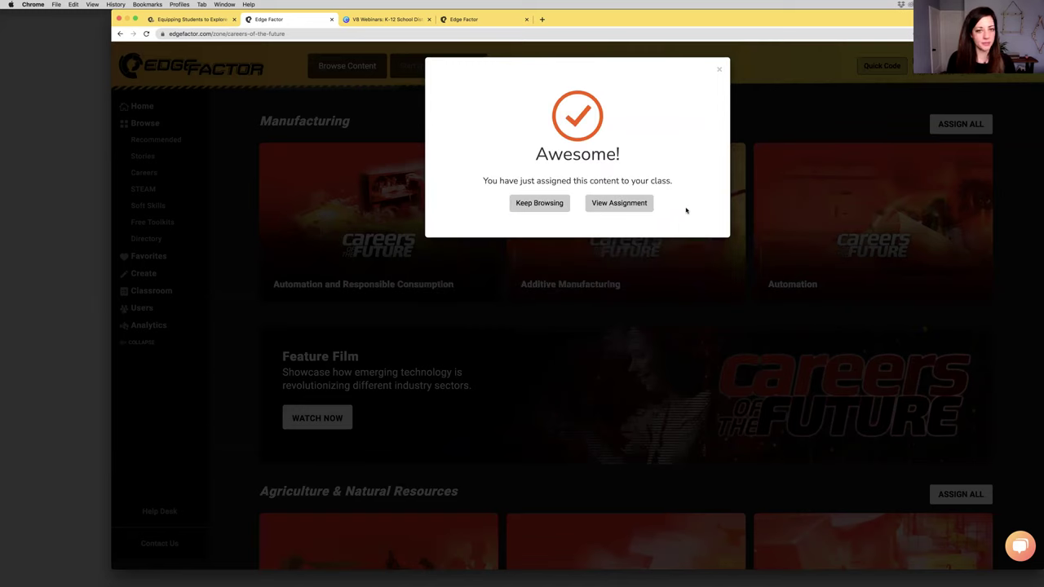
{"action": "left_click", "coordinate": [720, 68]}
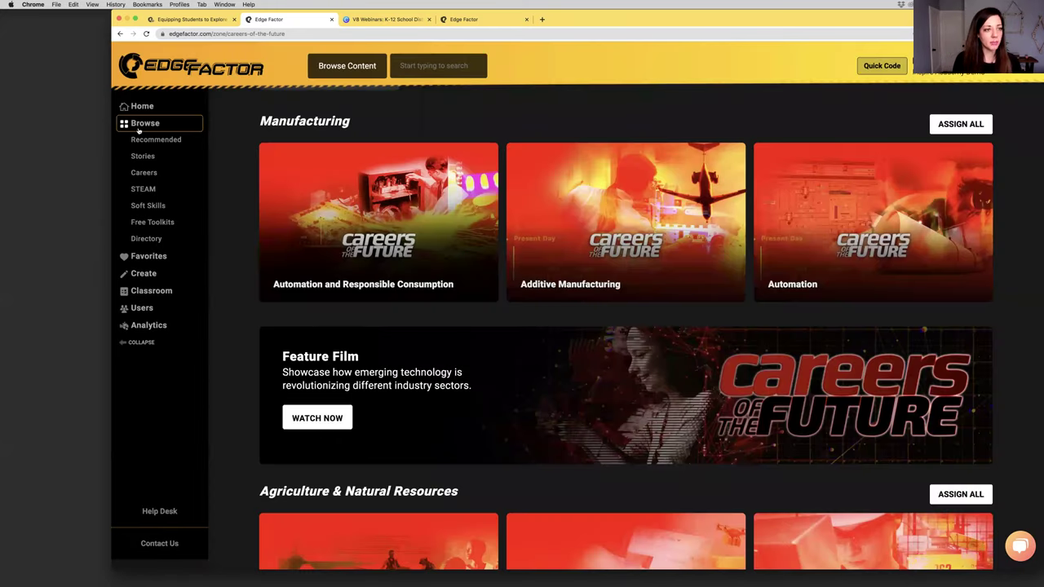
Return to the content library, open the Career Profiles series and scroll down to Sign Technician
{"action": "left_click", "coordinate": [571, 278]}
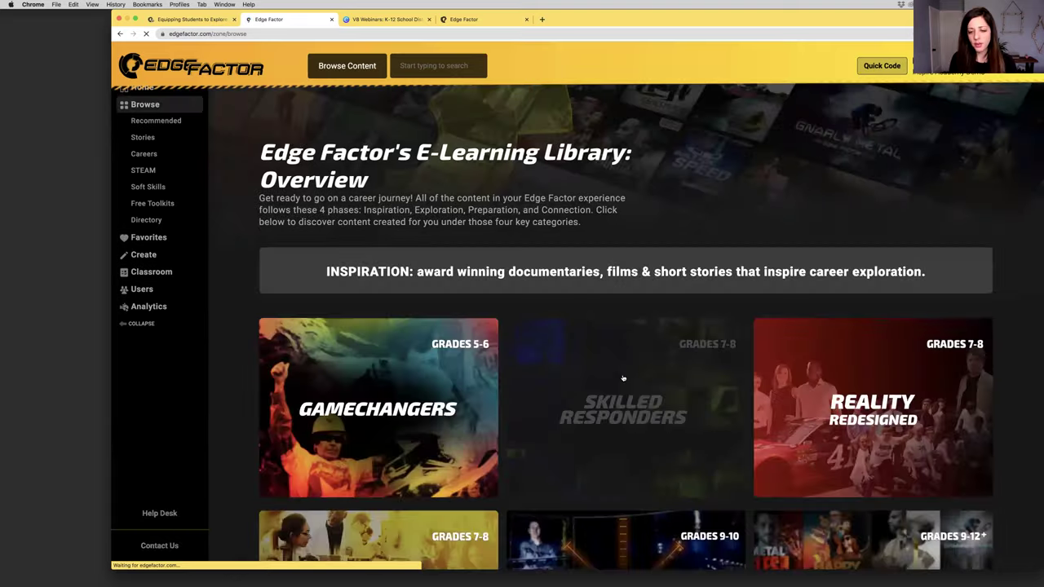
{"action": "scroll", "coordinate": [622, 377], "scroll_direction": "down", "scroll_amount": 10}
{"action": "scroll", "coordinate": [653, 388], "scroll_direction": "down", "scroll_amount": 1}
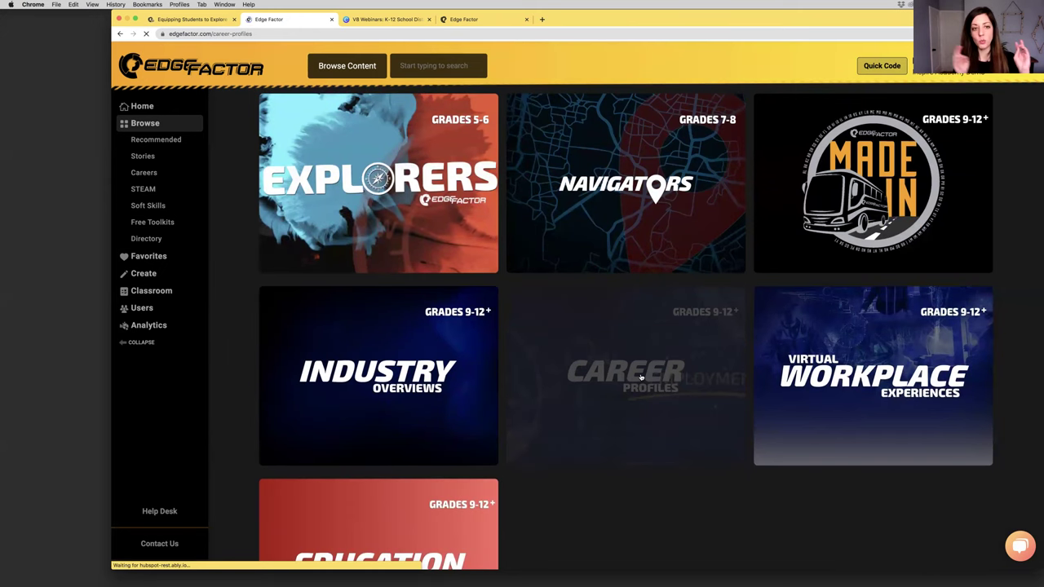
{"action": "left_click", "coordinate": [641, 377]}
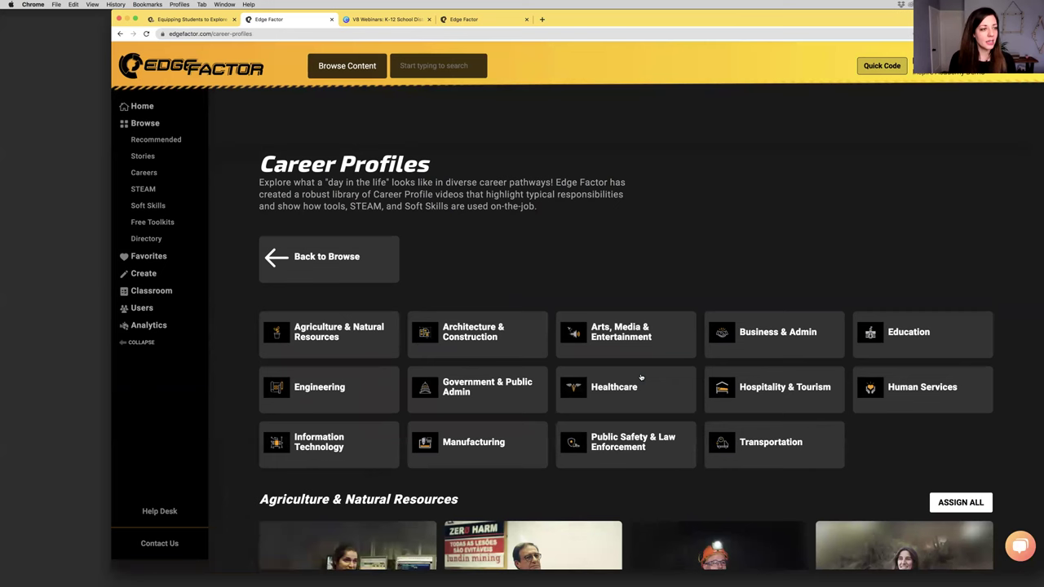
{"action": "scroll", "coordinate": [691, 233], "scroll_direction": "down", "scroll_amount": 3}
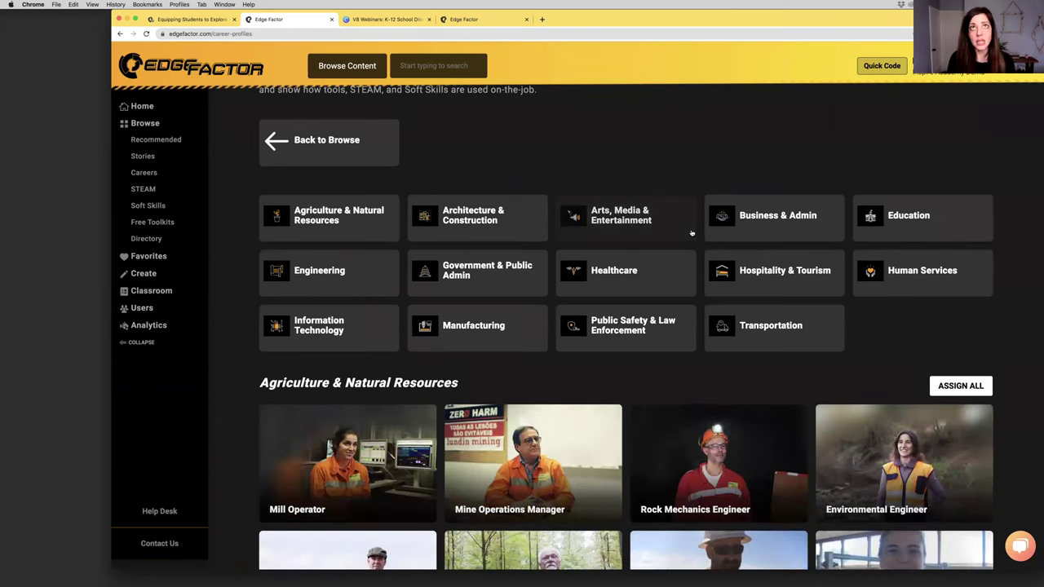
{"action": "scroll", "coordinate": [691, 233], "scroll_direction": "down", "scroll_amount": 4}
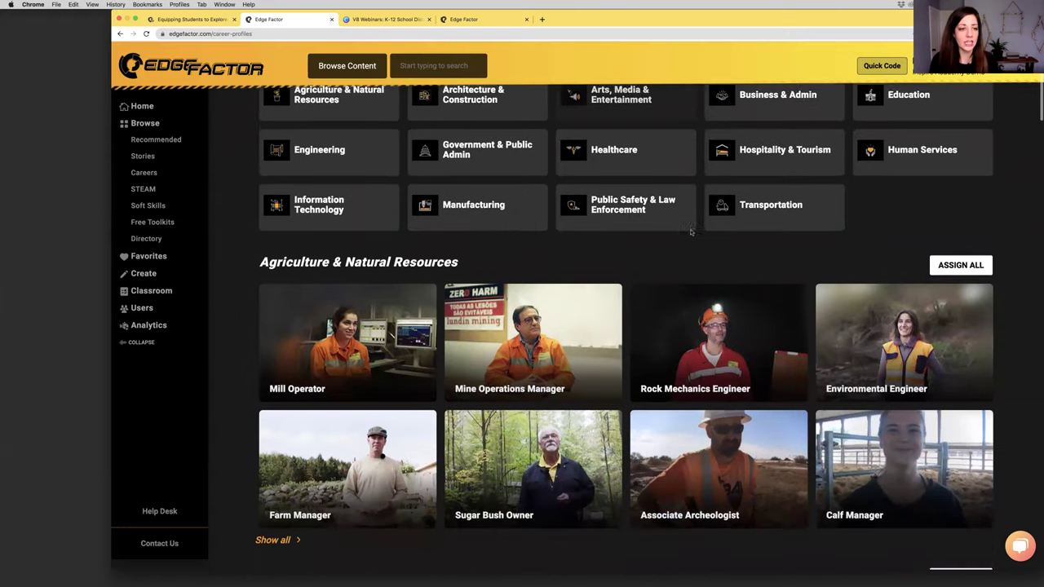
{"action": "scroll", "coordinate": [691, 233], "scroll_direction": "down", "scroll_amount": 3}
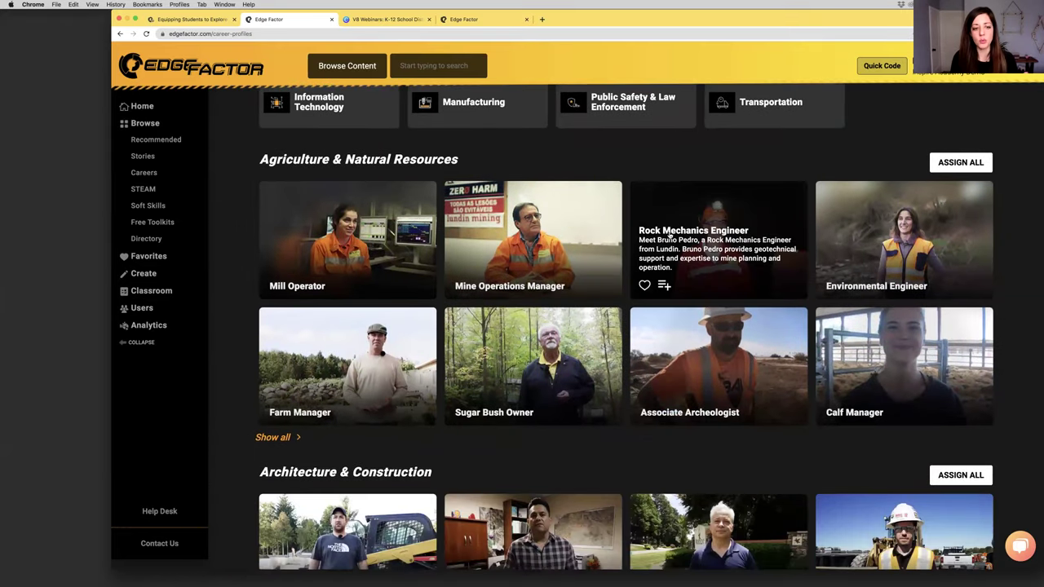
{"action": "scroll", "coordinate": [669, 235], "scroll_direction": "down", "scroll_amount": 5}
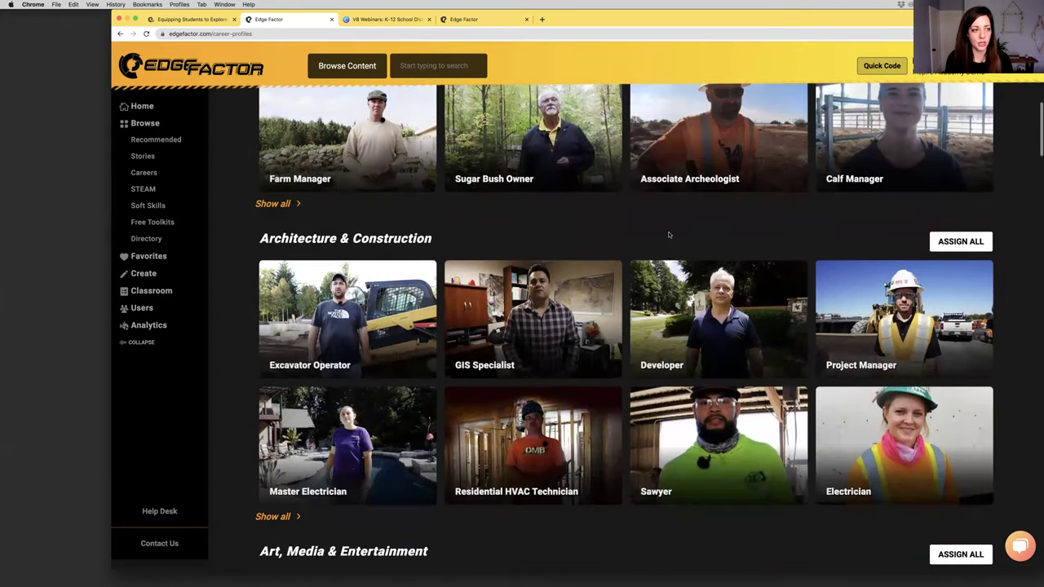
{"action": "scroll", "coordinate": [669, 234], "scroll_direction": "down", "scroll_amount": 3}
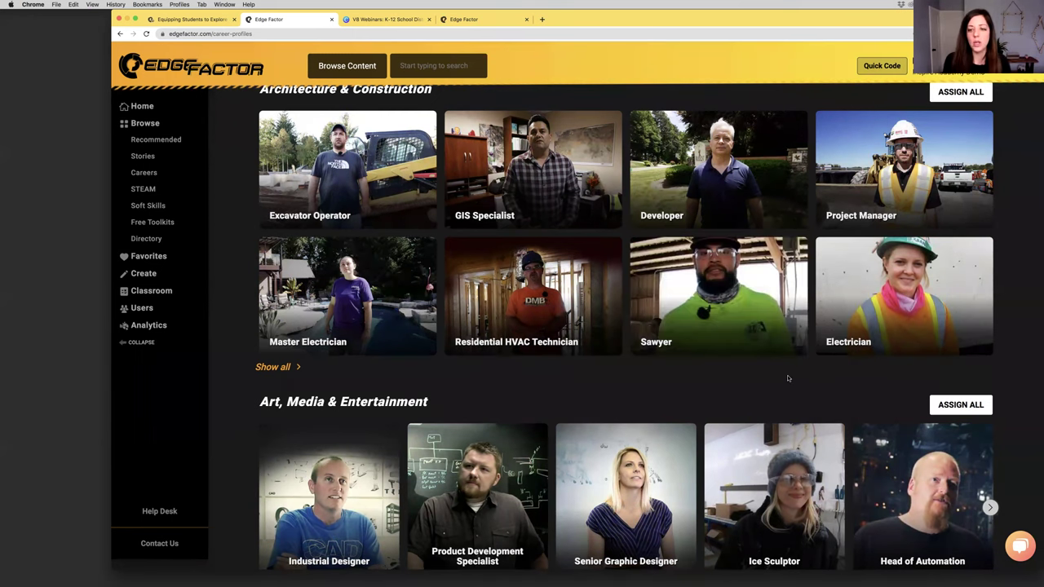
{"action": "scroll", "coordinate": [788, 379], "scroll_direction": "down", "scroll_amount": 5}
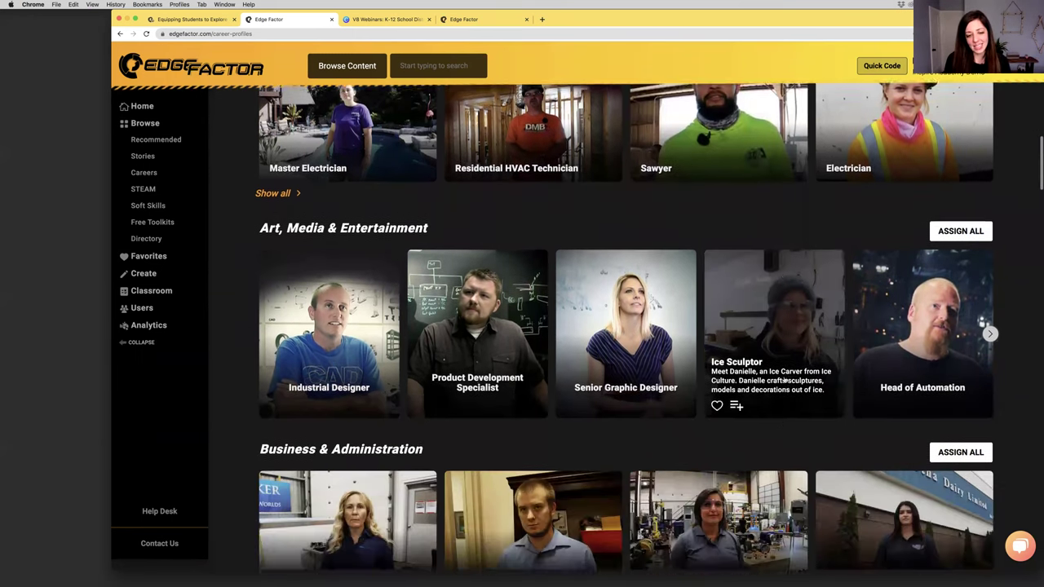
{"action": "scroll", "coordinate": [784, 378], "scroll_direction": "down", "scroll_amount": 9}
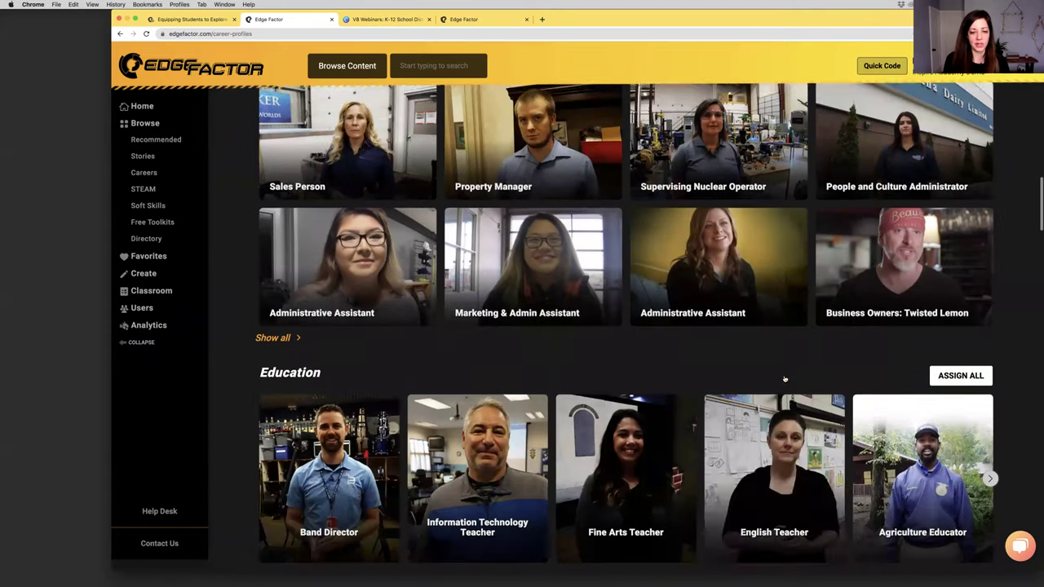
{"action": "scroll", "coordinate": [784, 378], "scroll_direction": "down", "scroll_amount": 6}
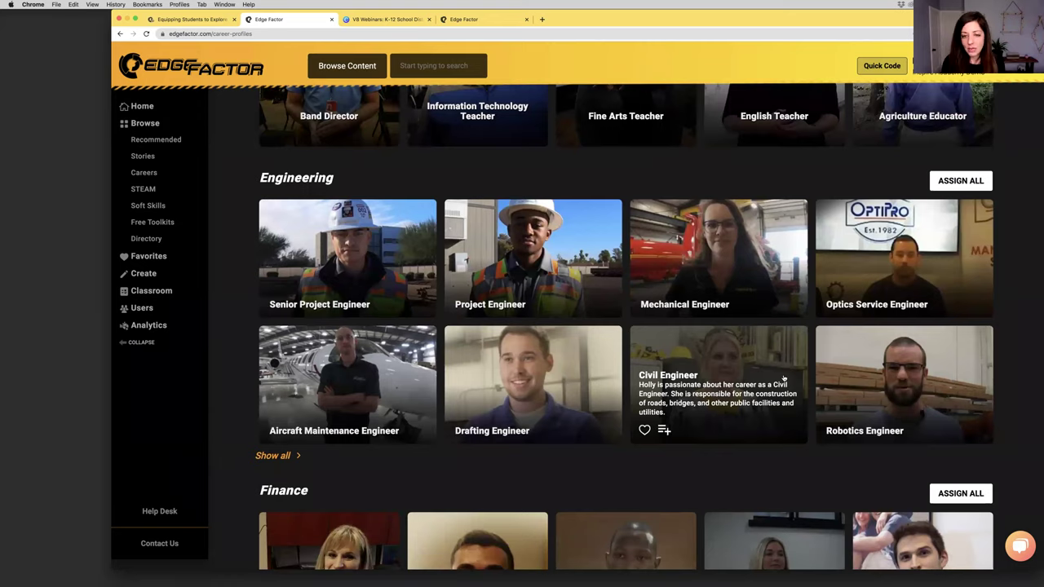
{"action": "scroll", "coordinate": [784, 377], "scroll_direction": "down", "scroll_amount": 2}
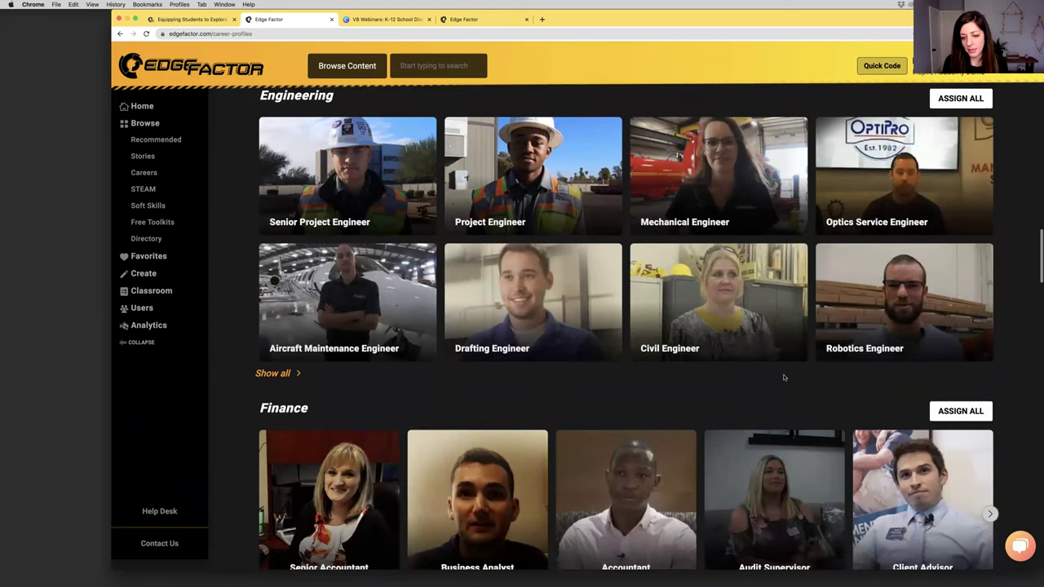
{"action": "scroll", "coordinate": [784, 378], "scroll_direction": "down", "scroll_amount": 3}
{"action": "scroll", "coordinate": [783, 376], "scroll_direction": "down", "scroll_amount": 6}
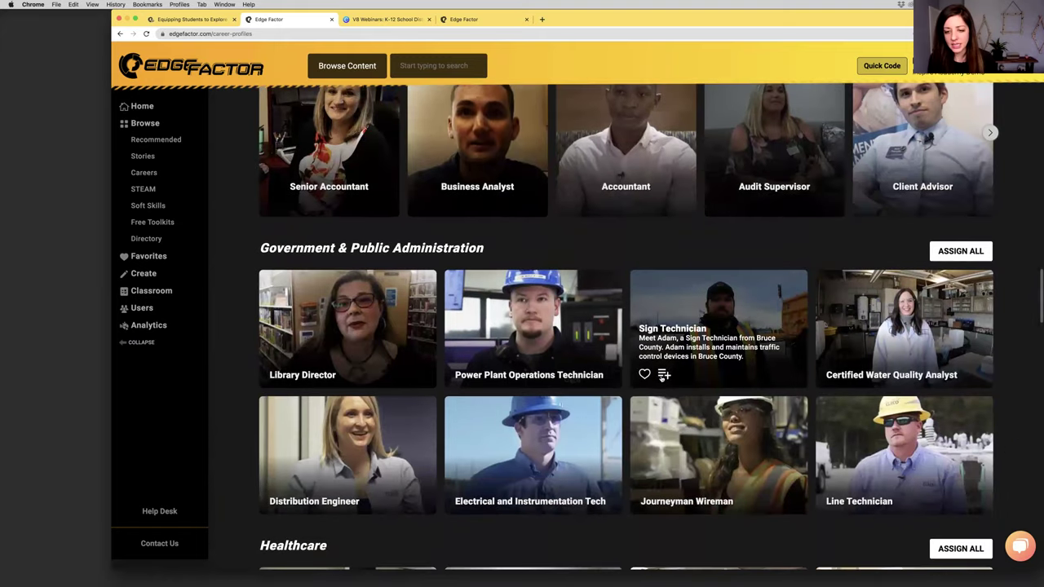
Assign Sign Technician to Wayne County Class in a new assignment named 'Career Profiles'
{"action": "left_click", "coordinate": [664, 374]}
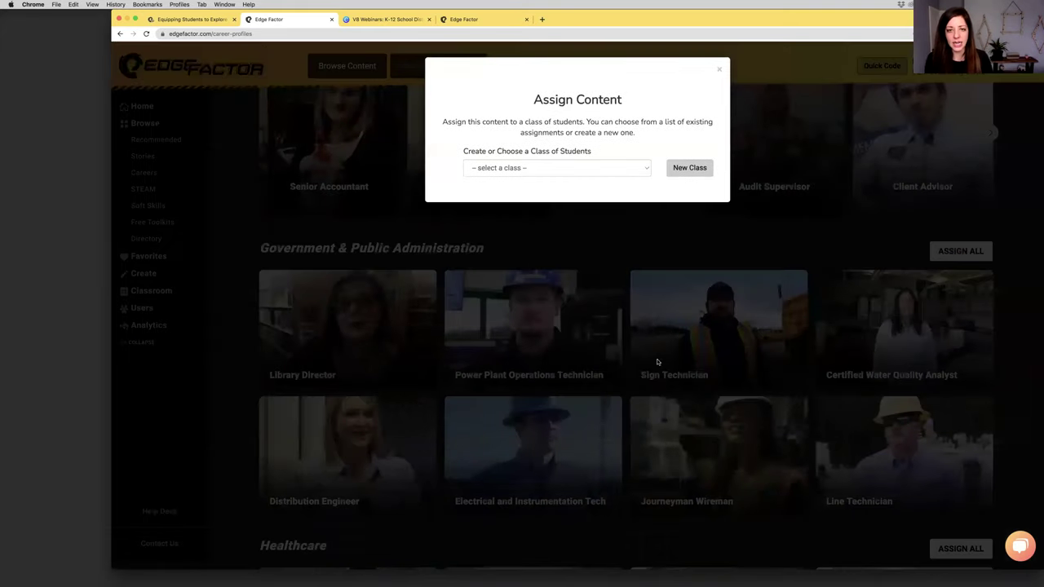
{"action": "left_click", "coordinate": [585, 170]}
{"action": "left_click", "coordinate": [503, 168]}
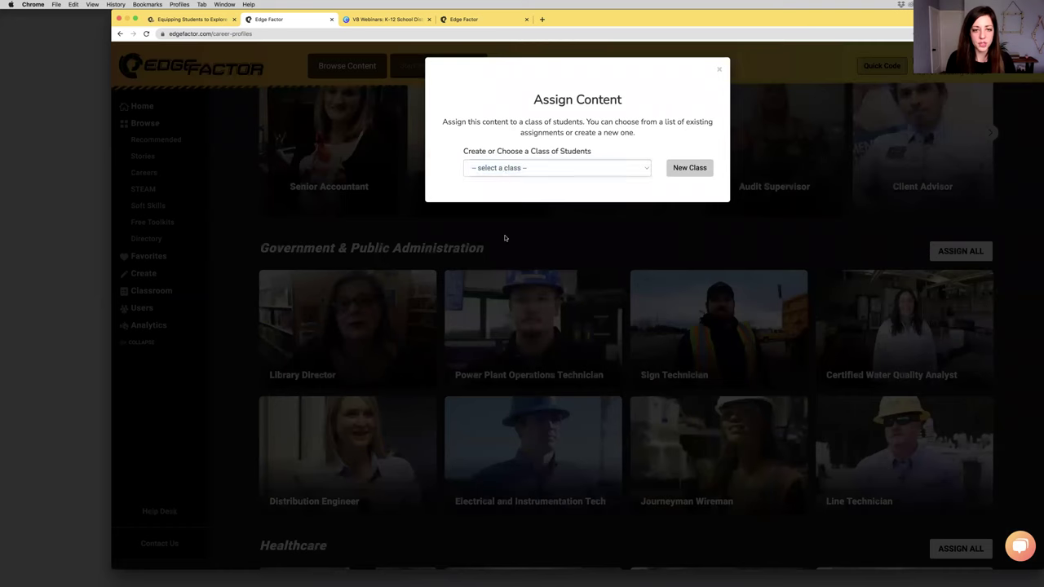
{"action": "left_click", "coordinate": [503, 168]}
{"action": "left_click", "coordinate": [489, 347]}
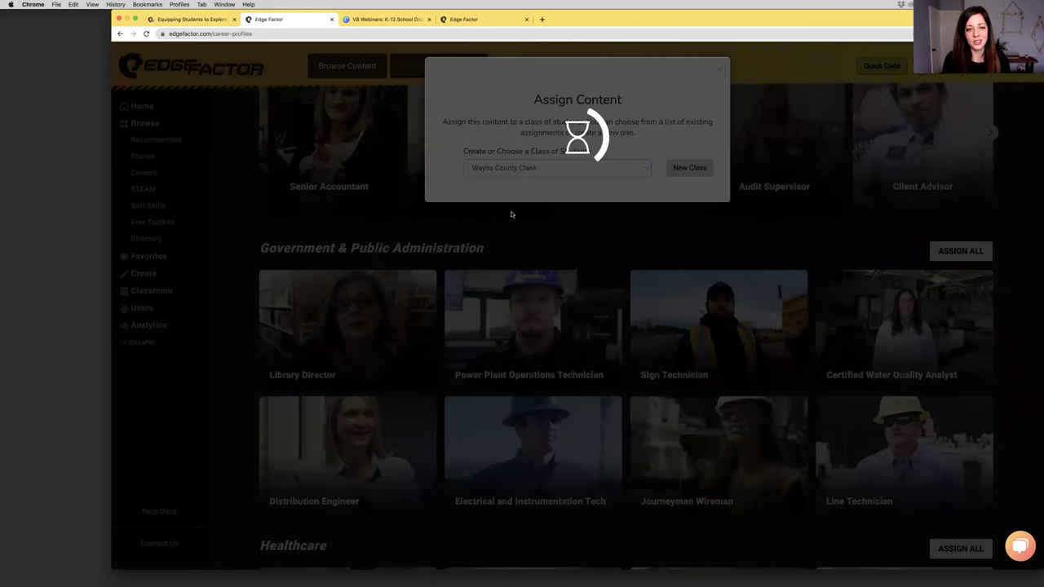
{"action": "left_click_drag", "start_coordinate": [522, 259], "coordinate": [470, 259]}
{"action": "type", "text": "Career Profiles"}
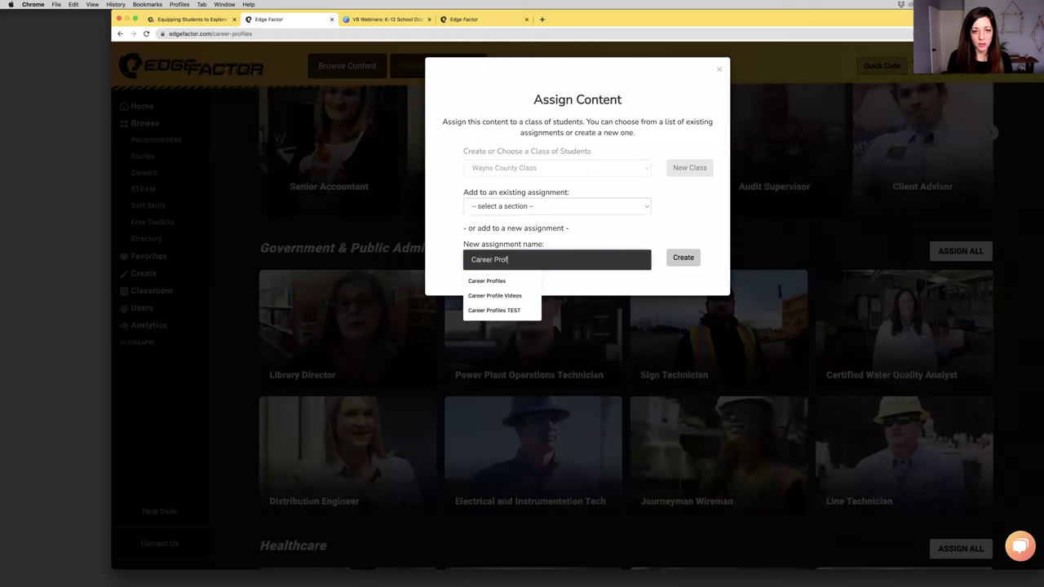
{"action": "left_click", "coordinate": [682, 266]}
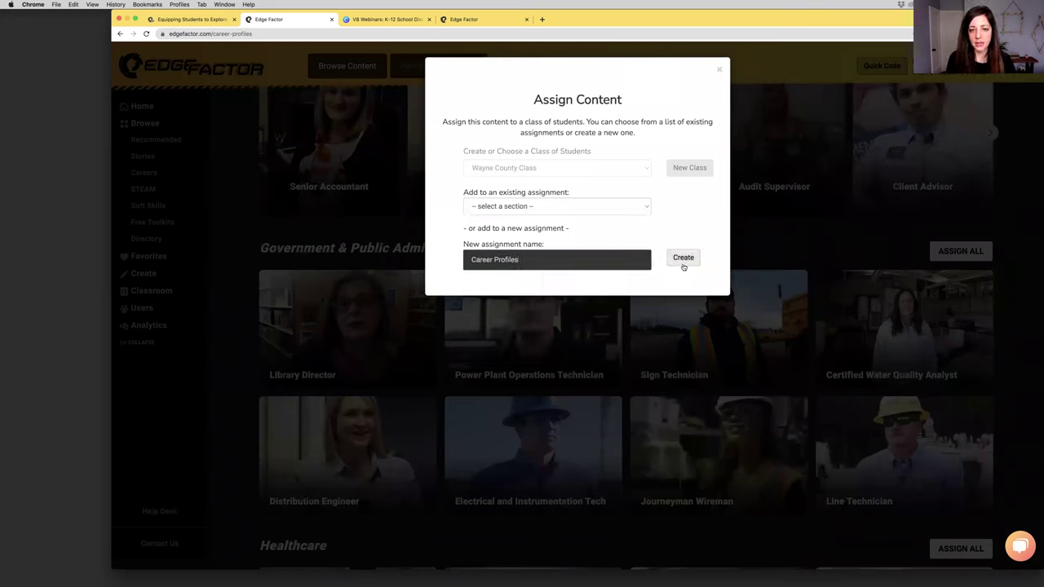
{"action": "left_click", "coordinate": [479, 21]}
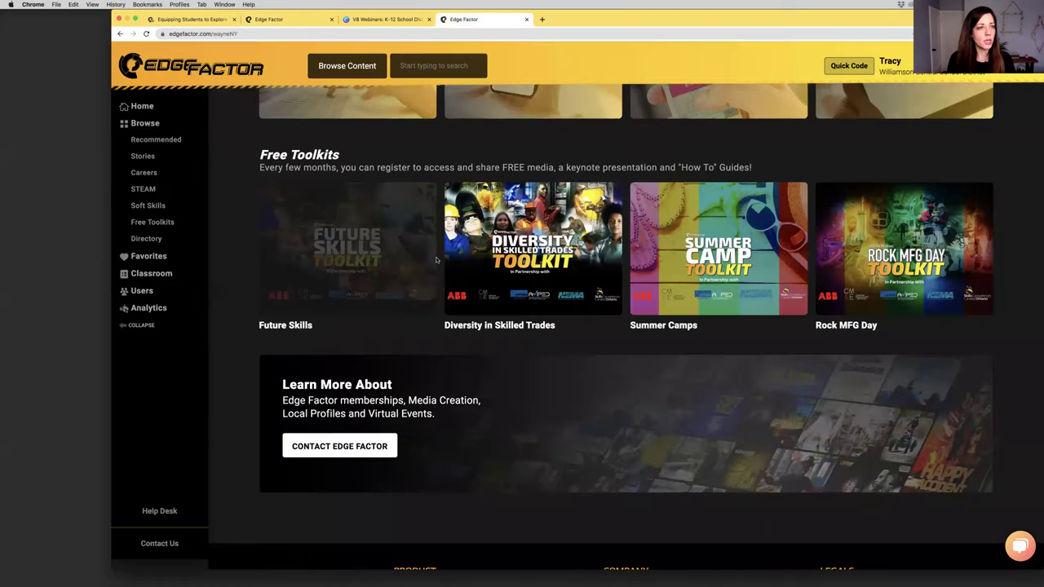
Find the Baldwin Richardson Production Operator profile and reload the page after an aborted assign attempt
{"action": "scroll", "coordinate": [437, 259], "scroll_direction": "up", "scroll_amount": 15}
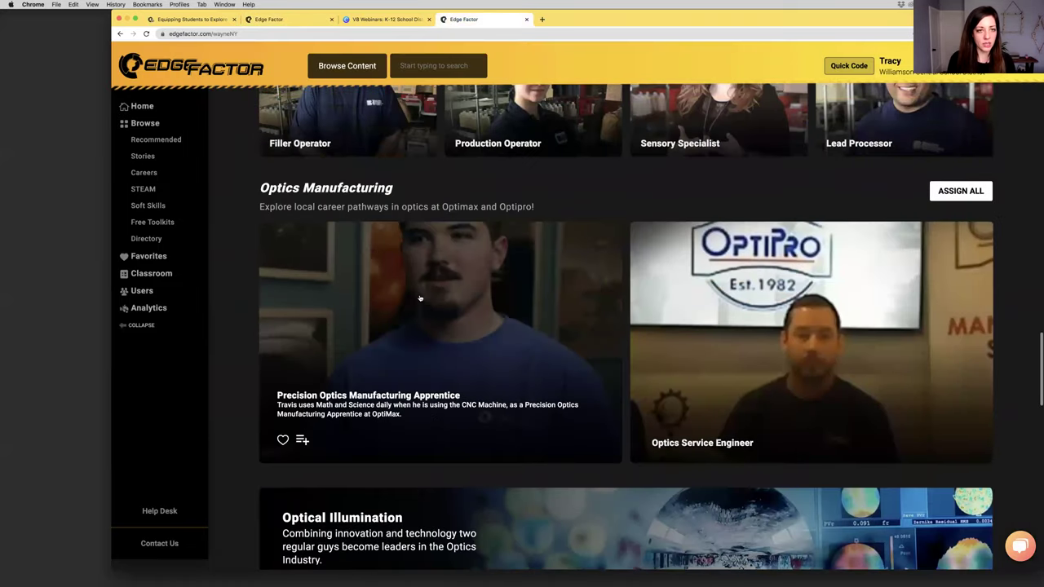
{"action": "scroll", "coordinate": [420, 299], "scroll_direction": "up", "scroll_amount": 5}
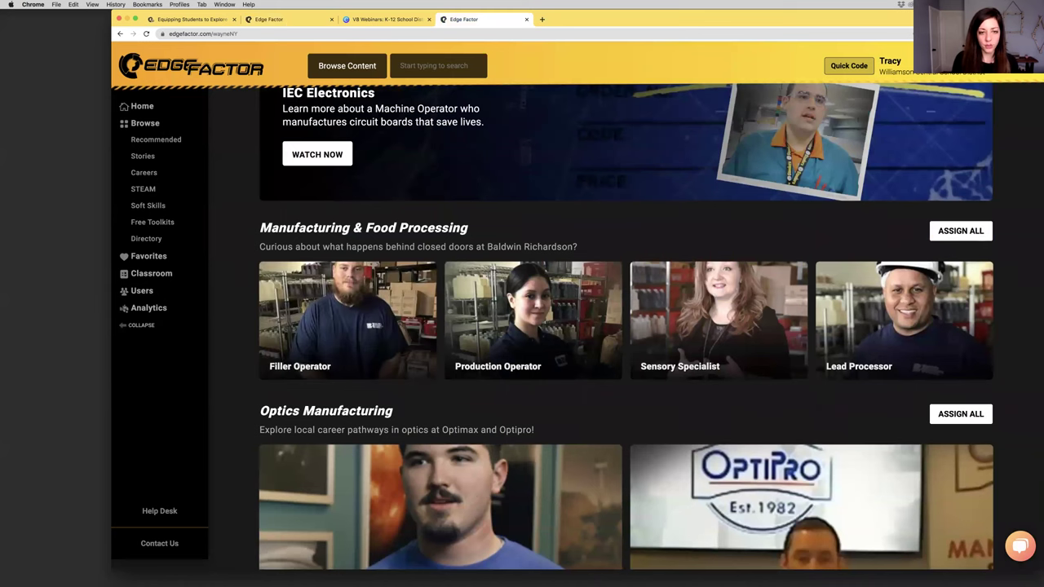
{"action": "left_click_drag", "start_coordinate": [487, 246], "coordinate": [585, 248]}
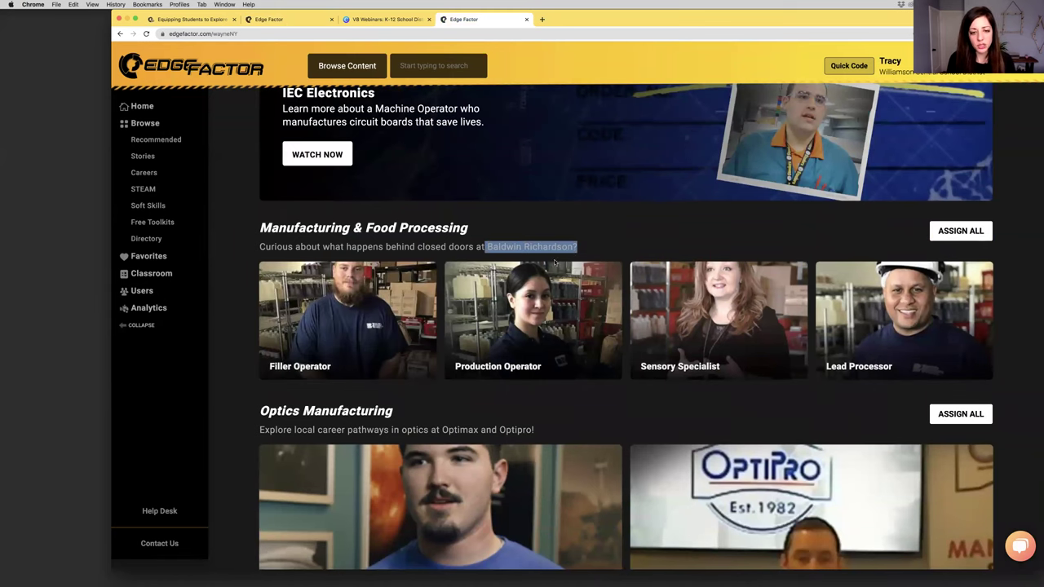
{"action": "mouse_move", "coordinate": [472, 329]}
{"action": "left_click", "coordinate": [478, 367]}
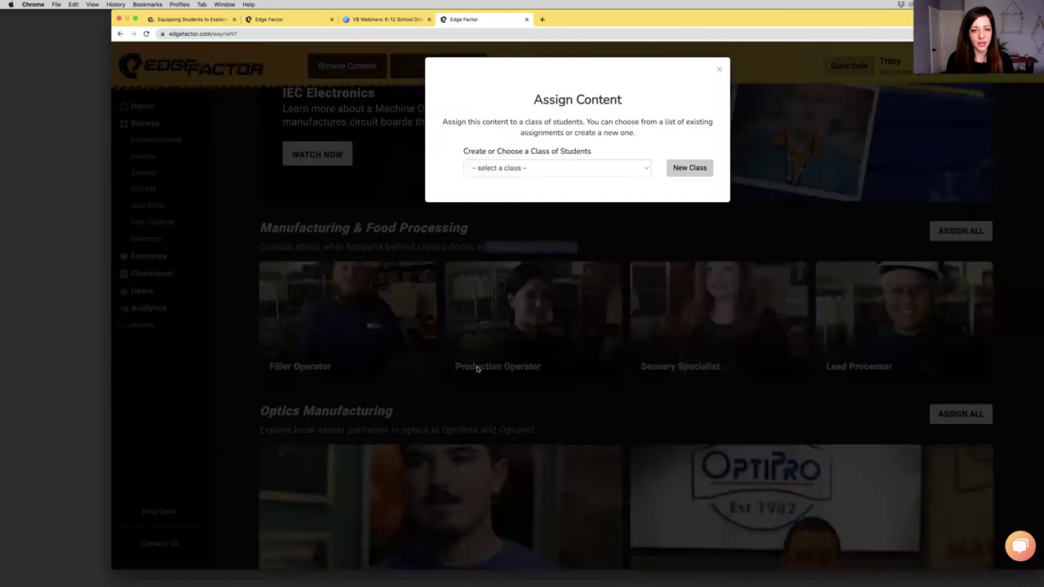
{"action": "left_click", "coordinate": [561, 168]}
{"action": "left_click", "coordinate": [545, 141]}
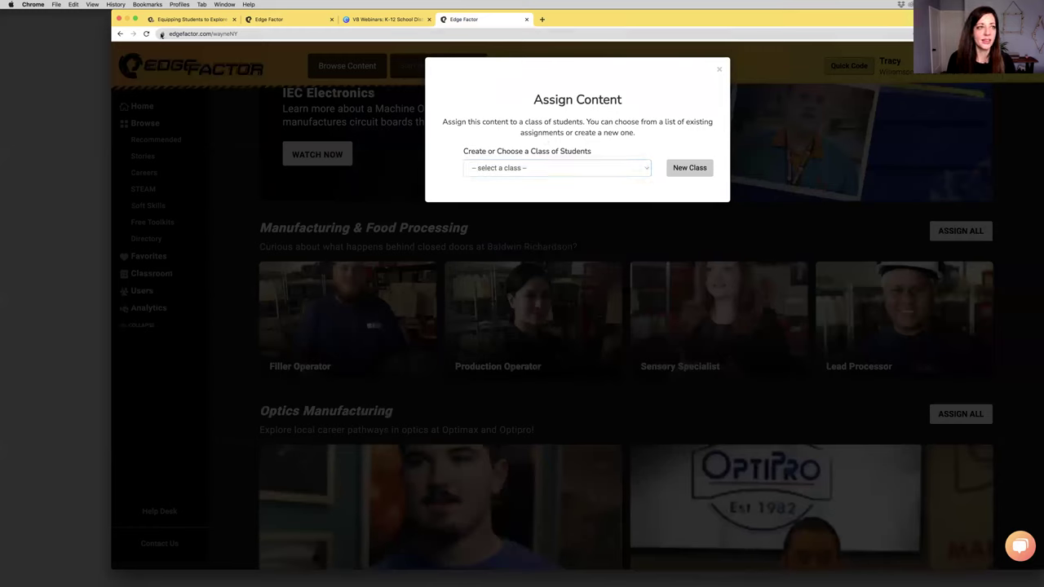
{"action": "left_click", "coordinate": [148, 33]}
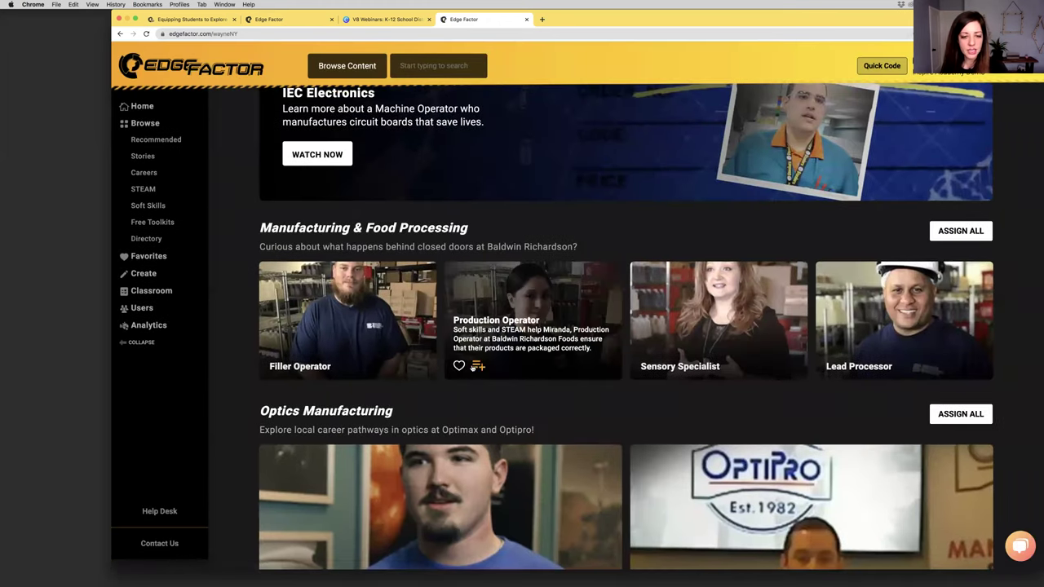
Assign Production Operator to Wayne County Class's existing Career Profiles assignment
{"action": "left_click", "coordinate": [477, 367]}
{"action": "left_click", "coordinate": [531, 168]}
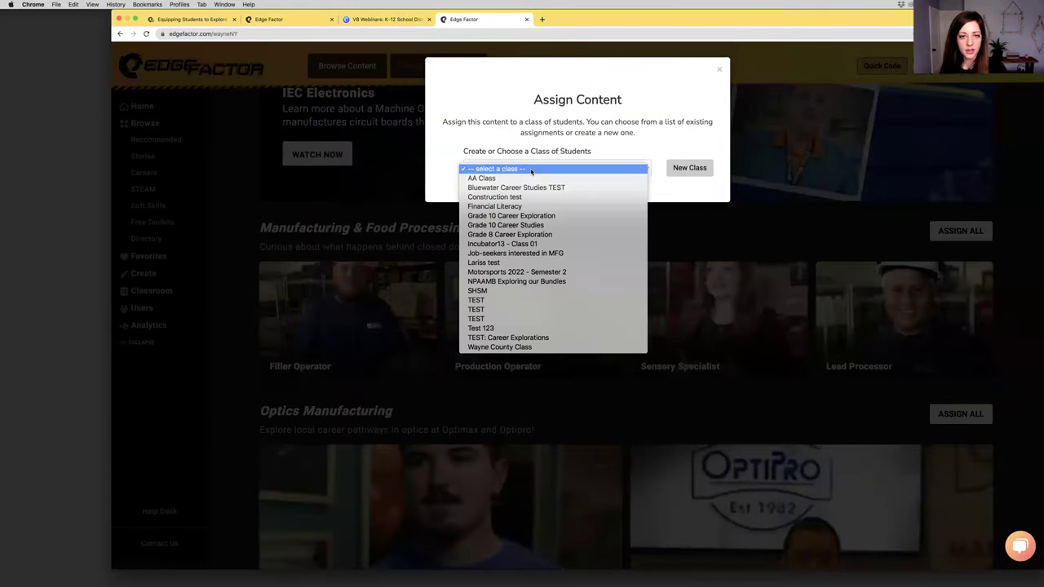
{"action": "left_click", "coordinate": [516, 347]}
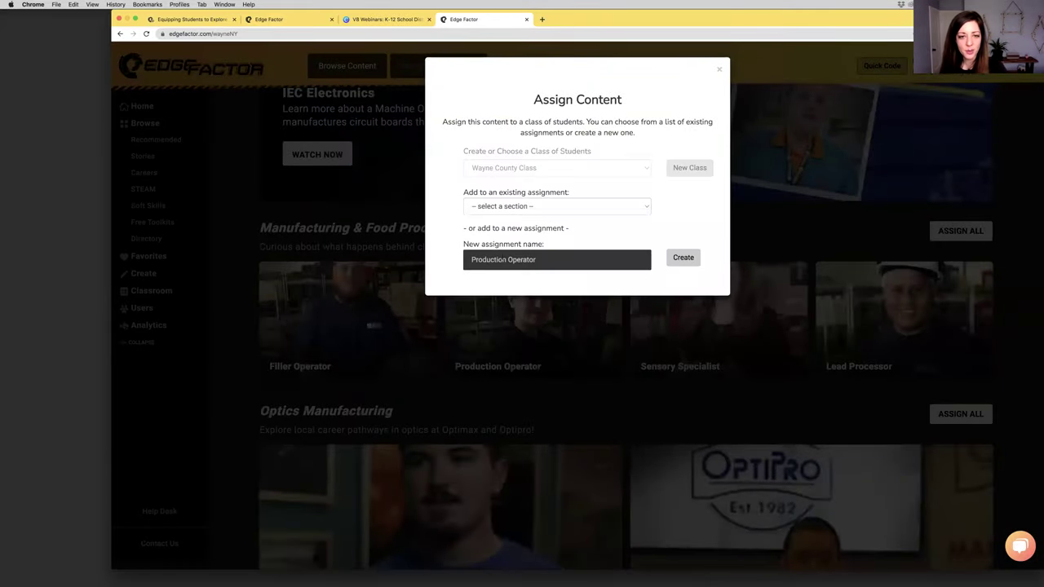
{"action": "left_click", "coordinate": [512, 206]}
{"action": "left_click", "coordinate": [515, 226]}
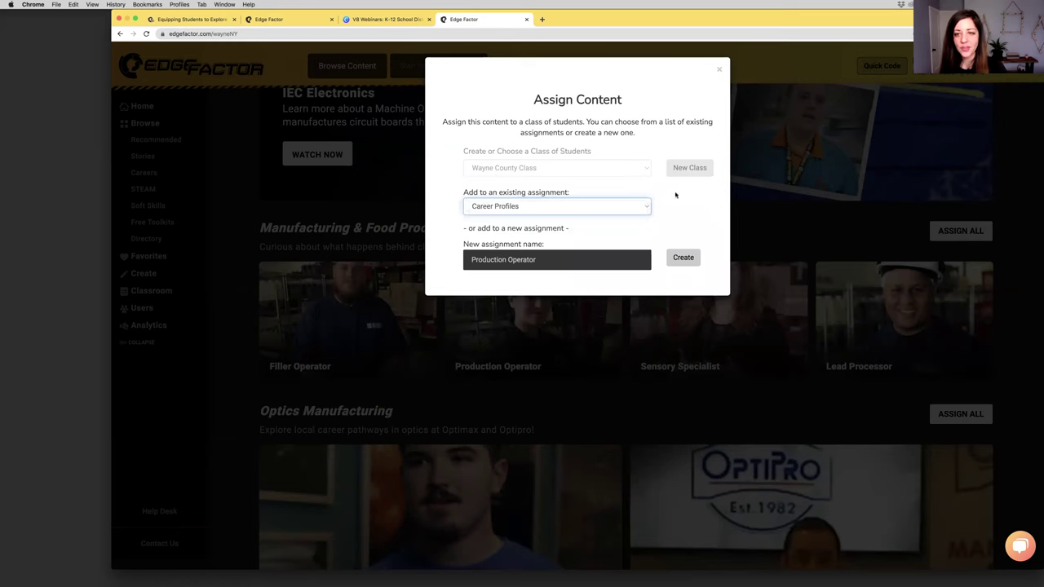
{"action": "left_click", "coordinate": [684, 207]}
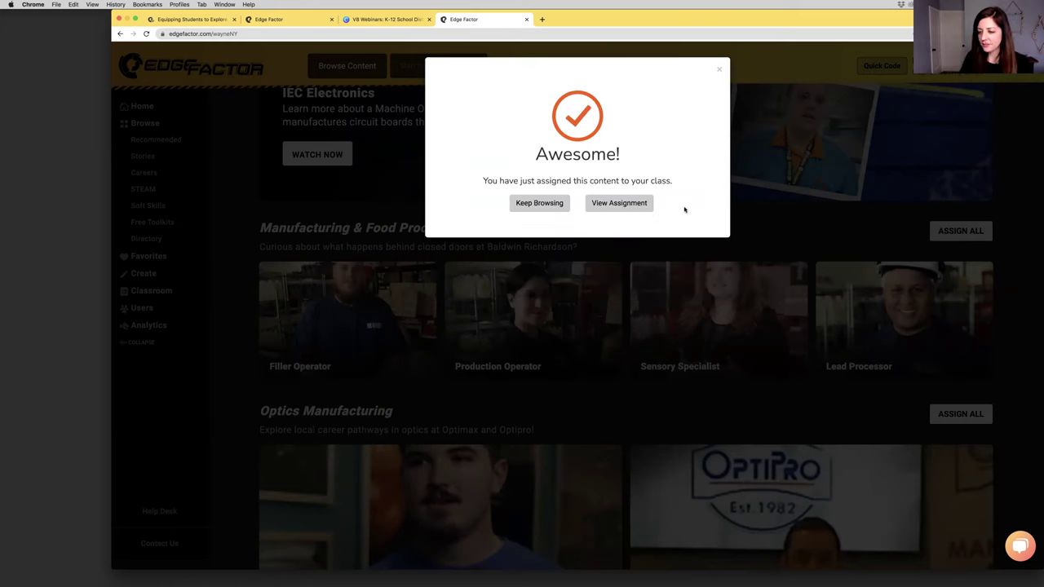
Assign all Local Healthcare Careers profiles to Wayne County Class's Career Profiles, then view that assignment
{"action": "left_click", "coordinate": [766, 229]}
{"action": "scroll", "coordinate": [767, 244], "scroll_direction": "up", "scroll_amount": 10}
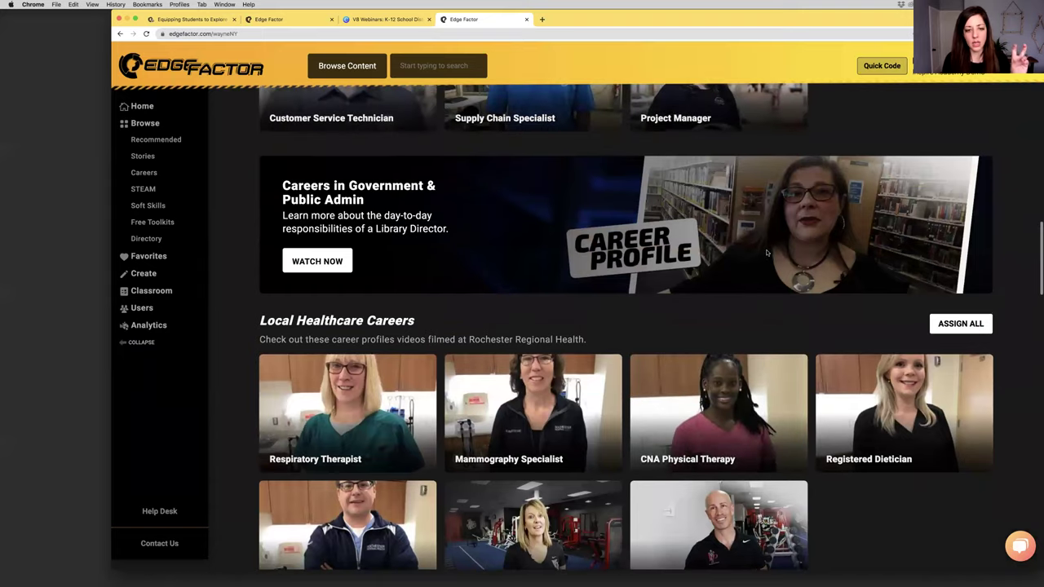
{"action": "scroll", "coordinate": [255, 216], "scroll_direction": "down", "scroll_amount": 2}
{"action": "left_click_drag", "start_coordinate": [256, 215], "coordinate": [397, 239]}
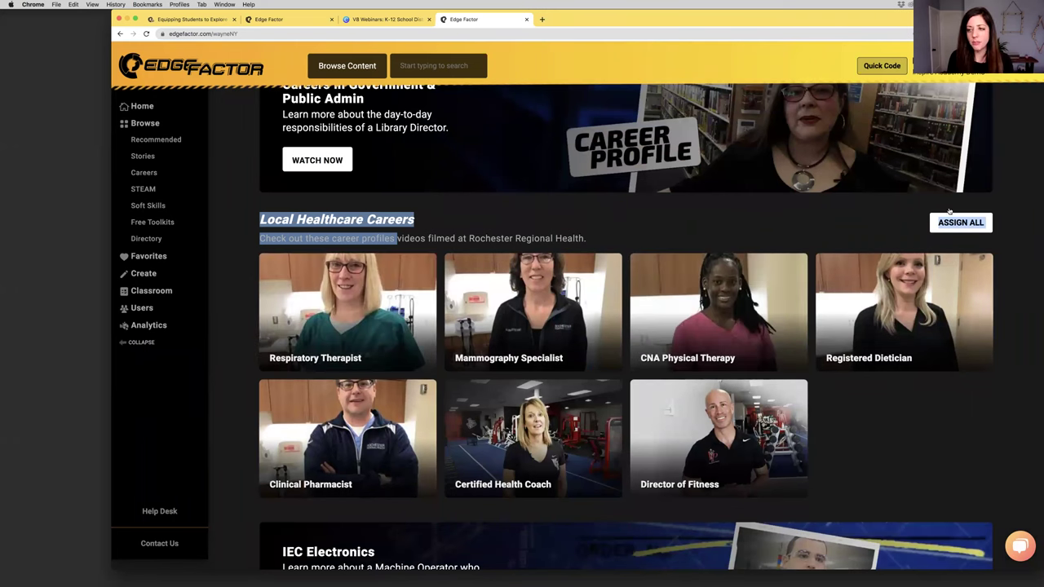
{"action": "left_click", "coordinate": [979, 220]}
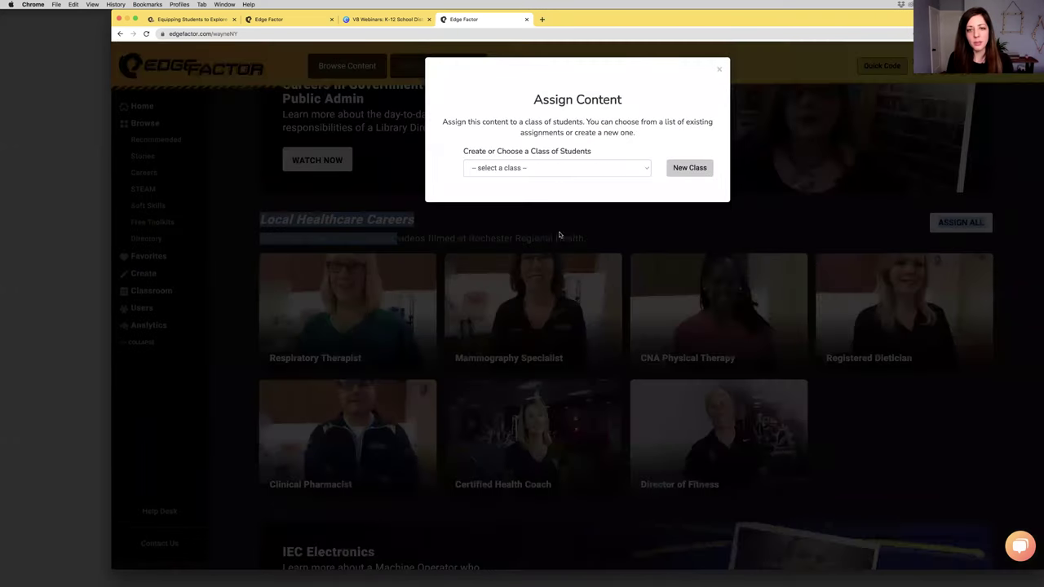
{"action": "left_click", "coordinate": [556, 172]}
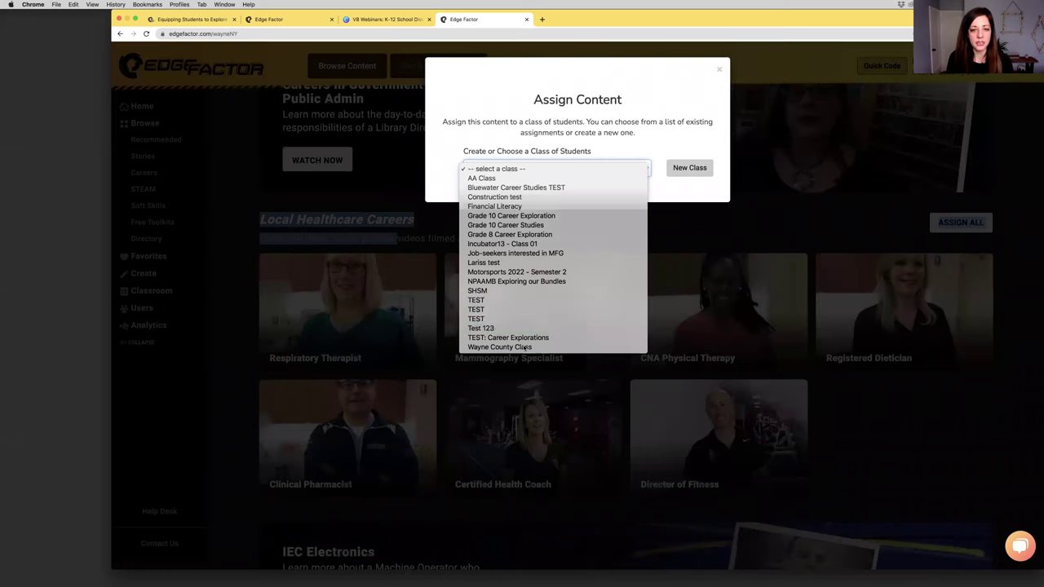
{"action": "left_click", "coordinate": [524, 347]}
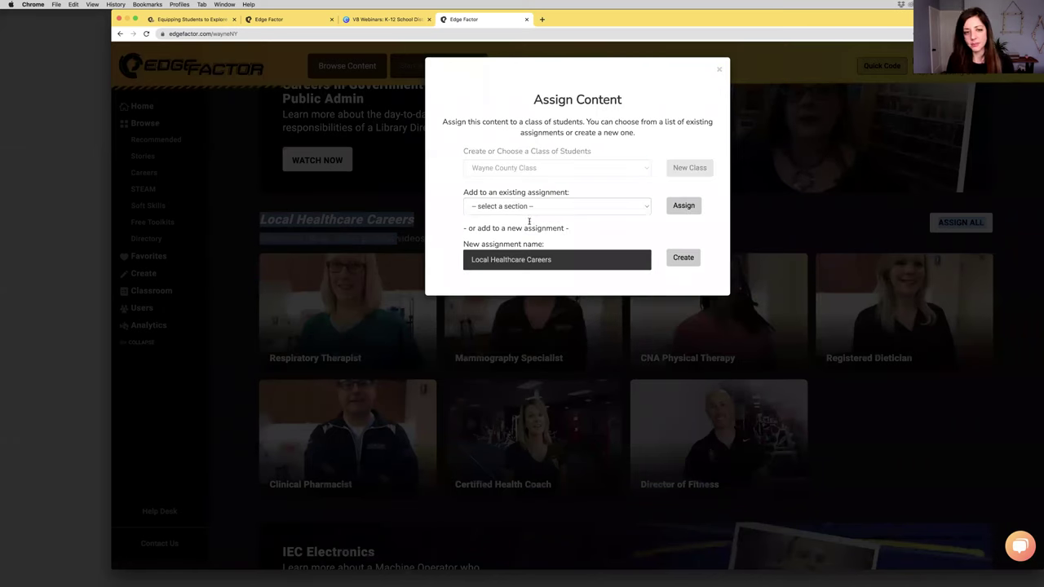
{"action": "left_click", "coordinate": [528, 208]}
{"action": "left_click", "coordinate": [489, 227]}
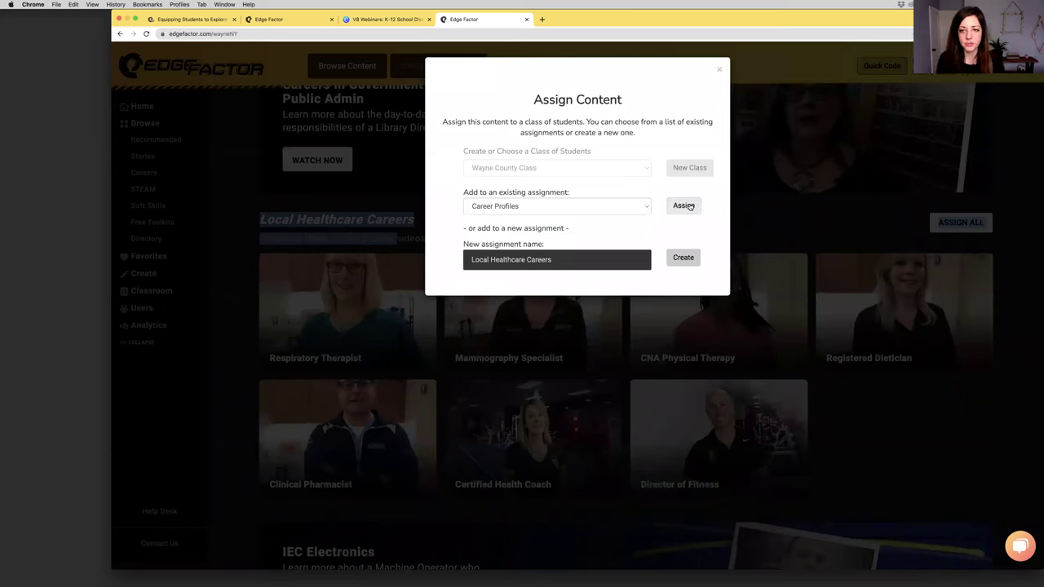
{"action": "left_click", "coordinate": [683, 206]}
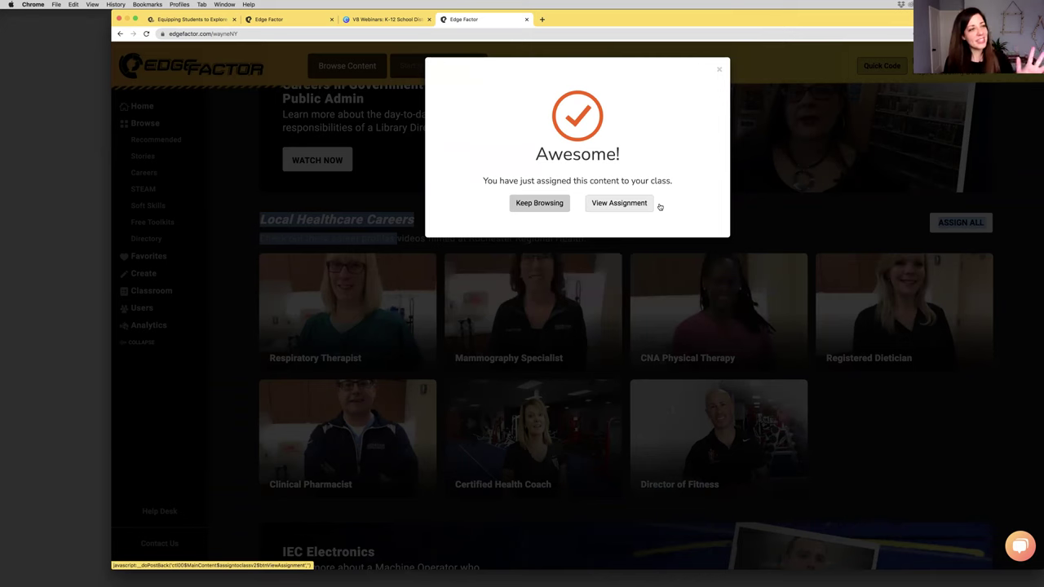
{"action": "left_click", "coordinate": [618, 204]}
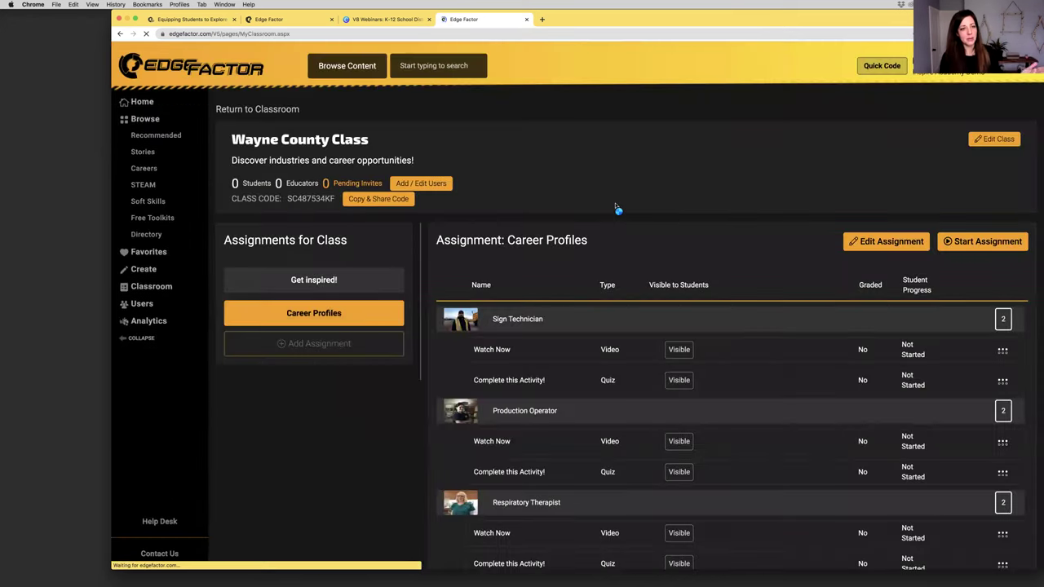
{"action": "left_click", "coordinate": [343, 279]}
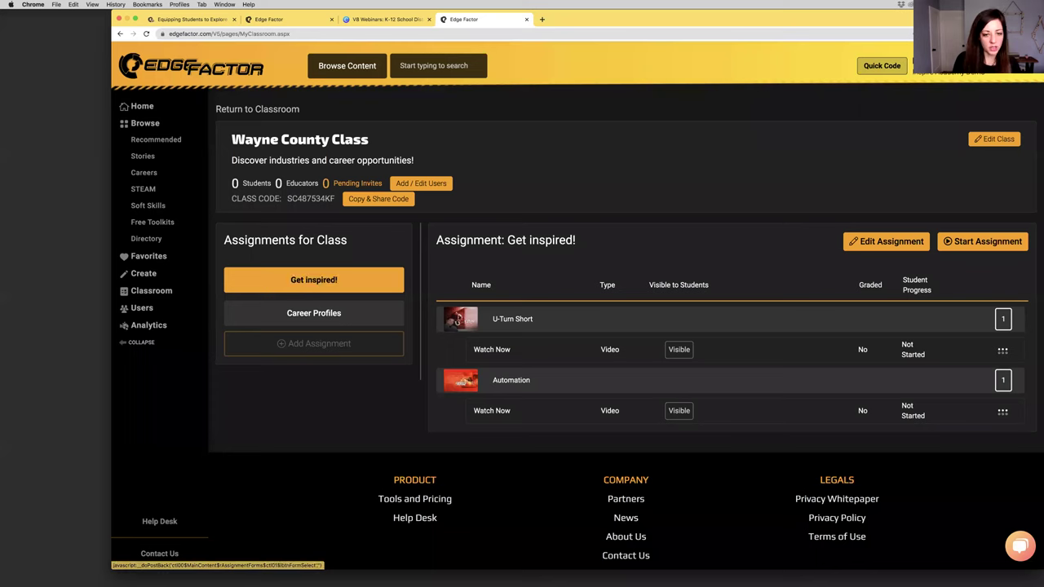
{"action": "left_click", "coordinate": [318, 321]}
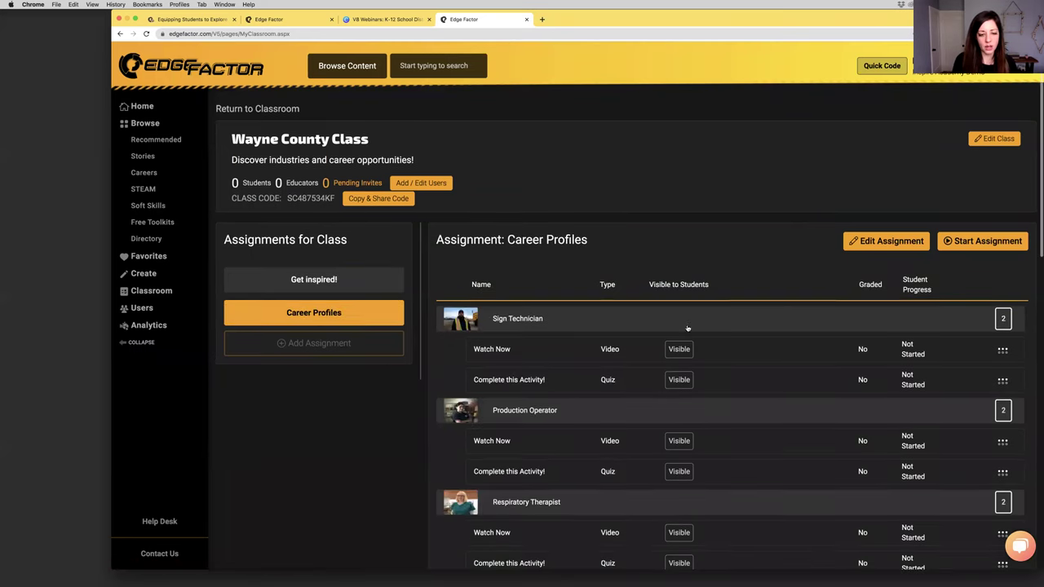
{"action": "scroll", "coordinate": [686, 328], "scroll_direction": "down", "scroll_amount": 5}
{"action": "scroll", "coordinate": [687, 328], "scroll_direction": "down", "scroll_amount": 7}
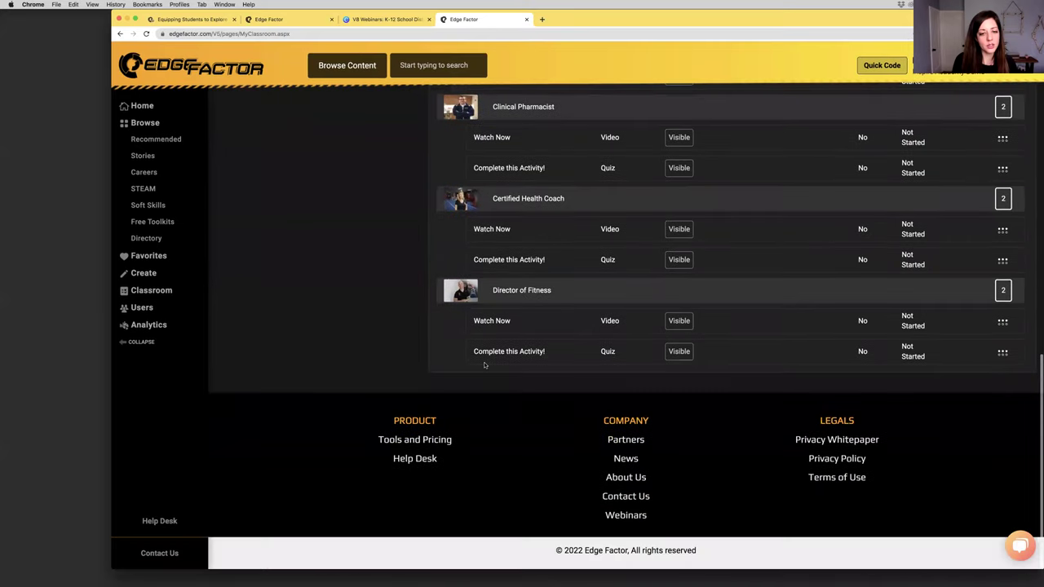
{"action": "left_click_drag", "start_coordinate": [542, 352], "coordinate": [544, 352]}
{"action": "scroll", "coordinate": [539, 356], "scroll_direction": "up", "scroll_amount": 12}
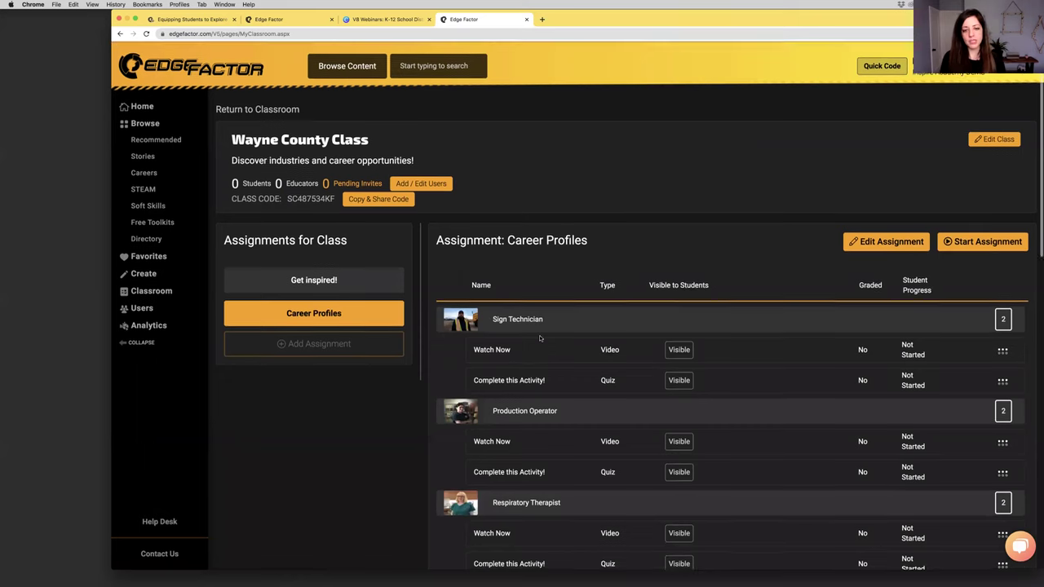
{"action": "left_click", "coordinate": [1004, 382]}
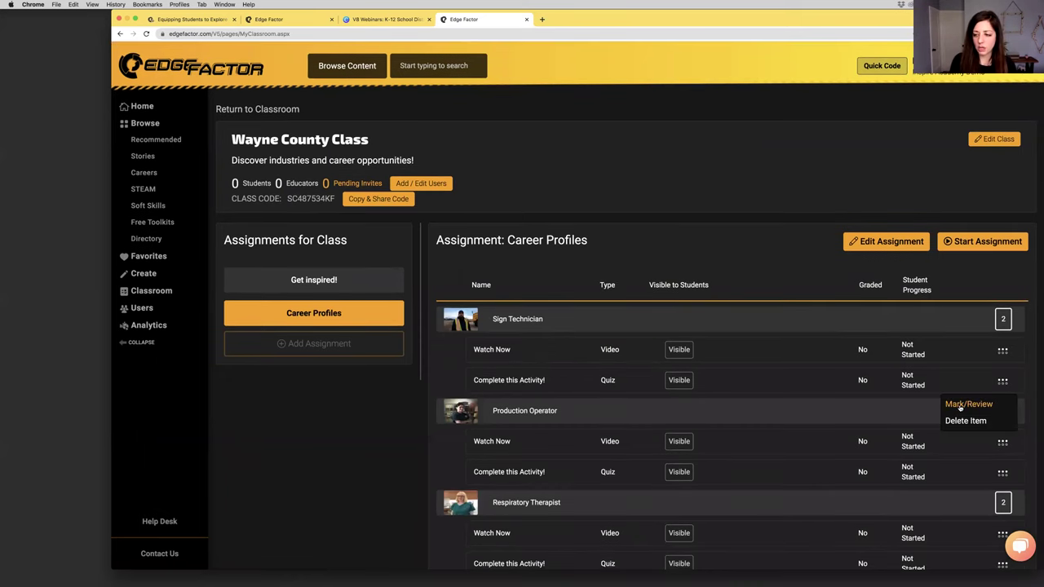
{"action": "left_click", "coordinate": [962, 405]}
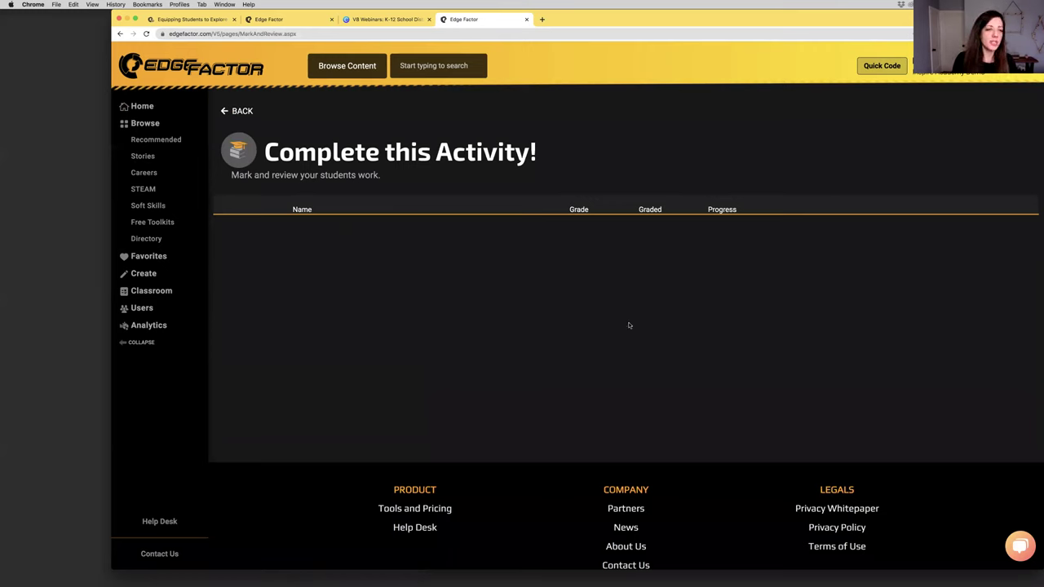
{"action": "left_click", "coordinate": [238, 113]}
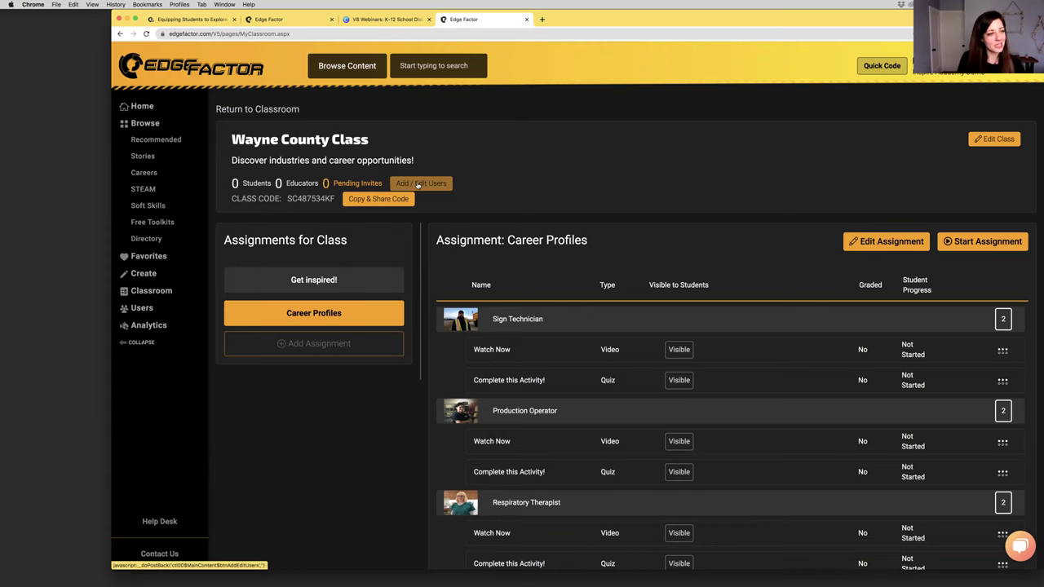
{"action": "left_click", "coordinate": [419, 184]}
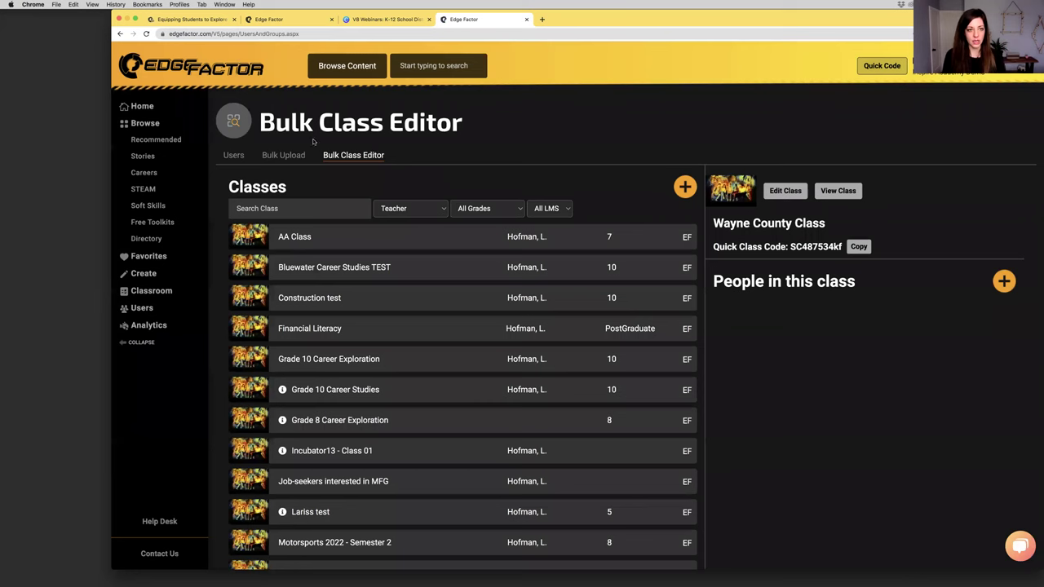
{"action": "left_click", "coordinate": [1004, 281]}
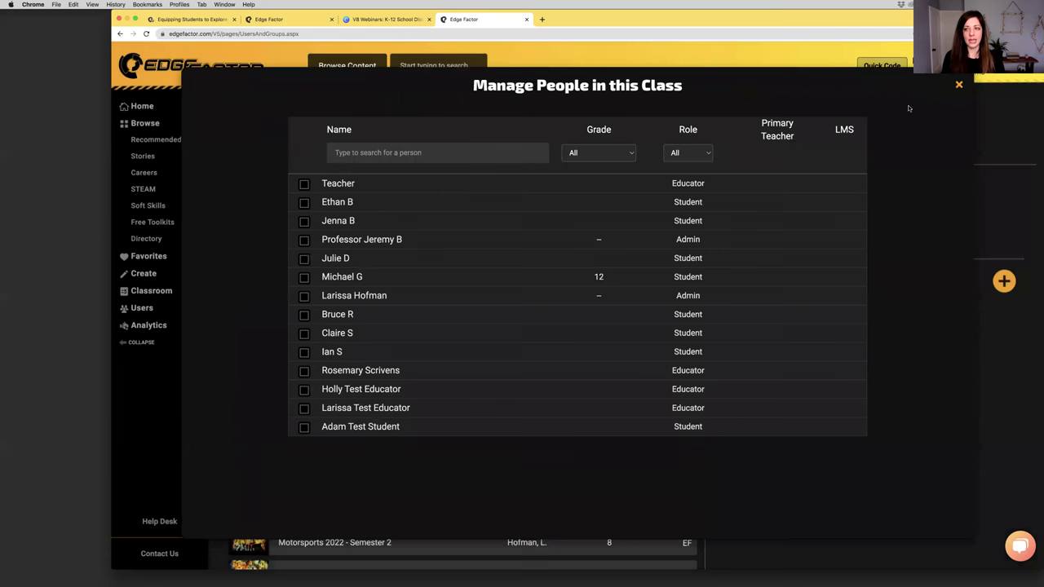
{"action": "left_click", "coordinate": [960, 85]}
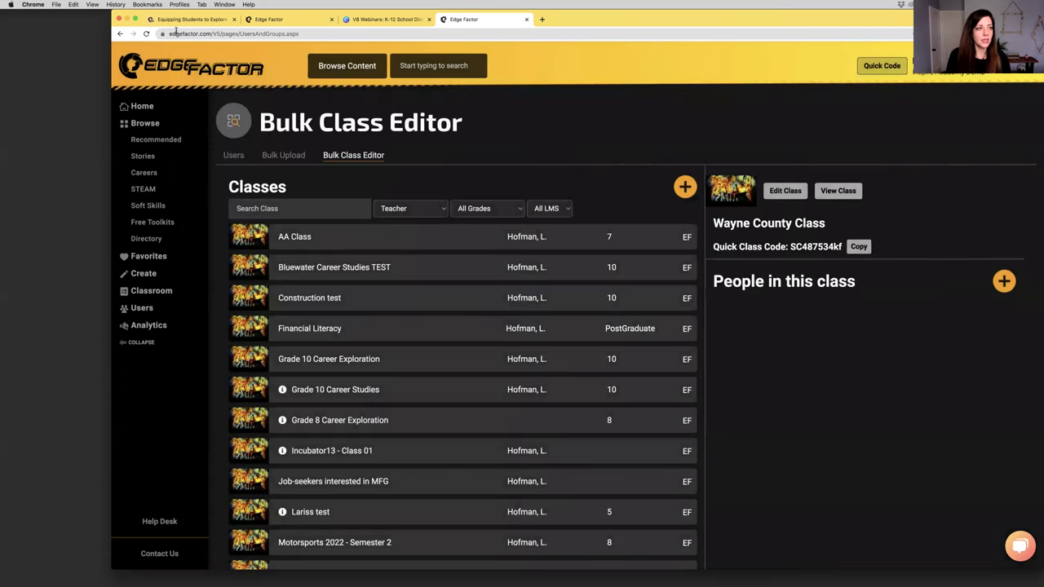
{"action": "left_click", "coordinate": [120, 34]}
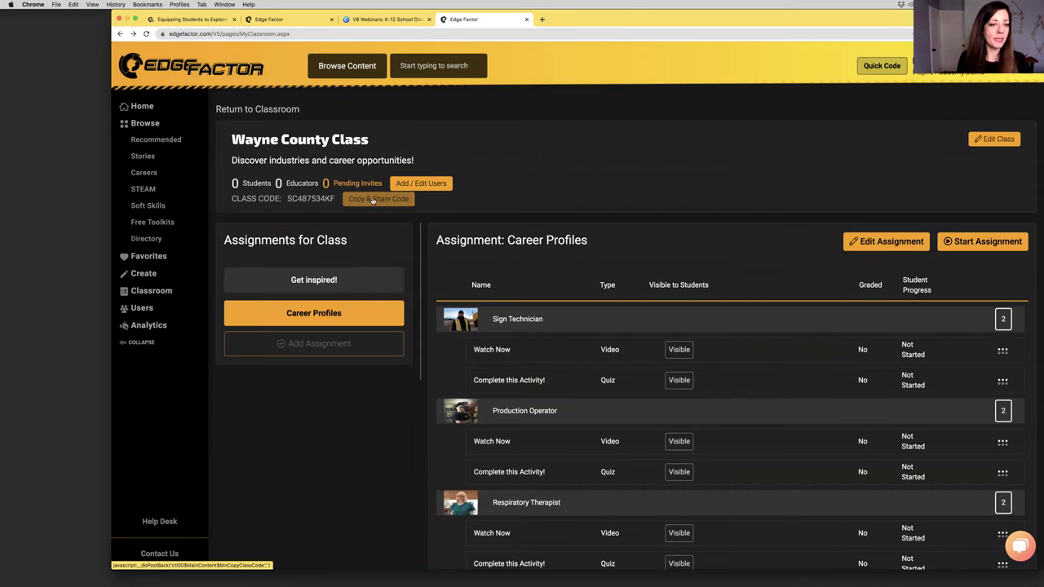
Copy the Wayne County Class share link to the clipboard
{"action": "left_click", "coordinate": [373, 201]}
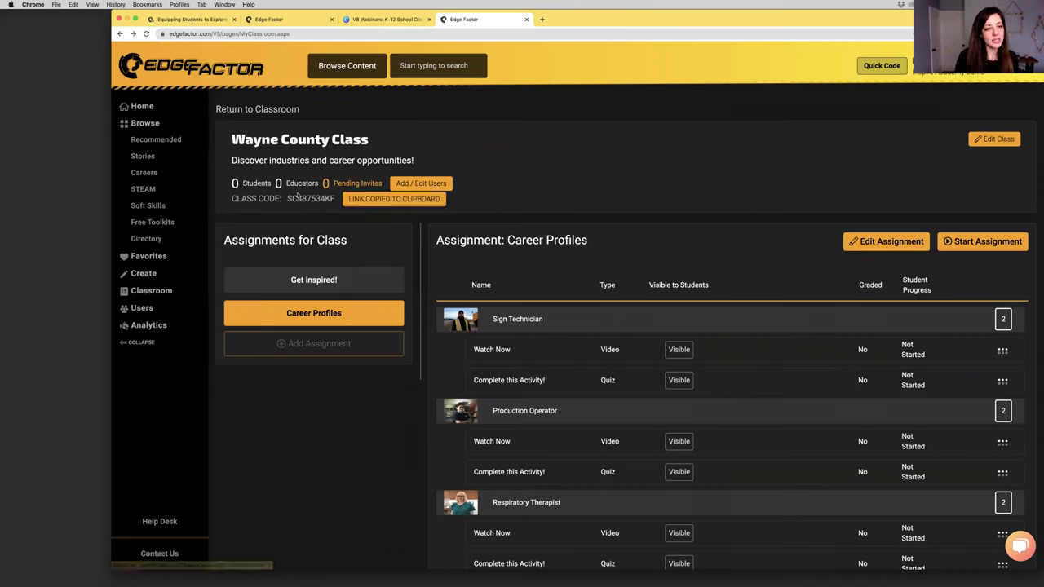
{"action": "left_click_drag", "start_coordinate": [336, 199], "coordinate": [308, 199]}
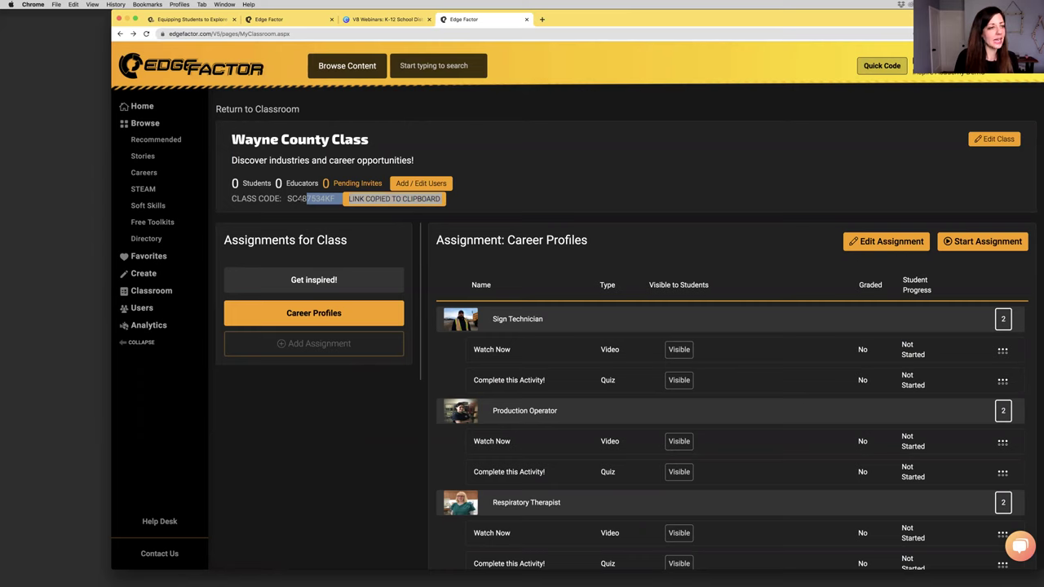
{"action": "left_click", "coordinate": [300, 199]}
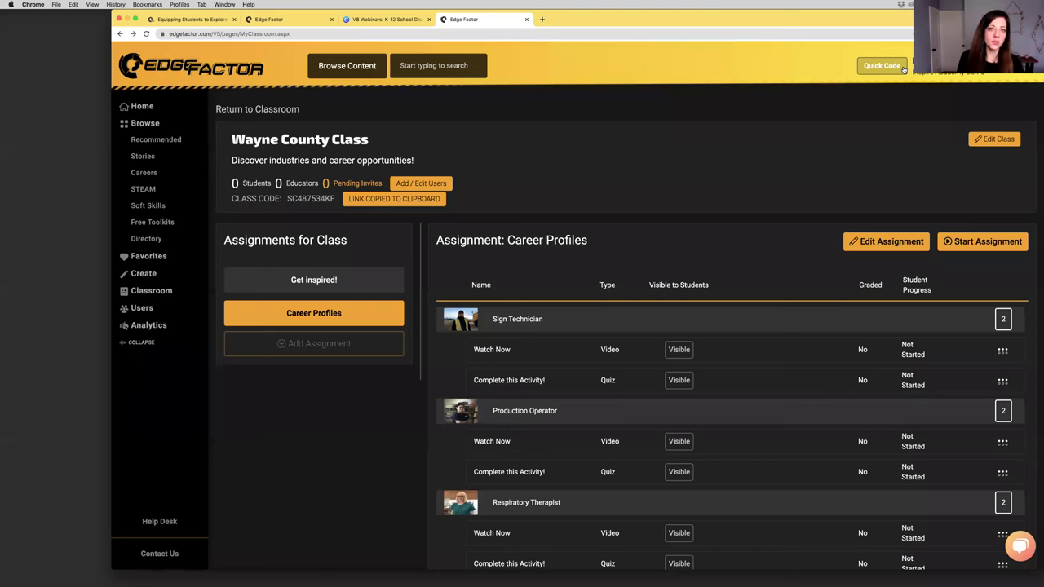
Paste the class code into the Quick Code box, then dismiss it without joining
{"action": "left_click", "coordinate": [902, 69]}
{"action": "left_click", "coordinate": [577, 131]}
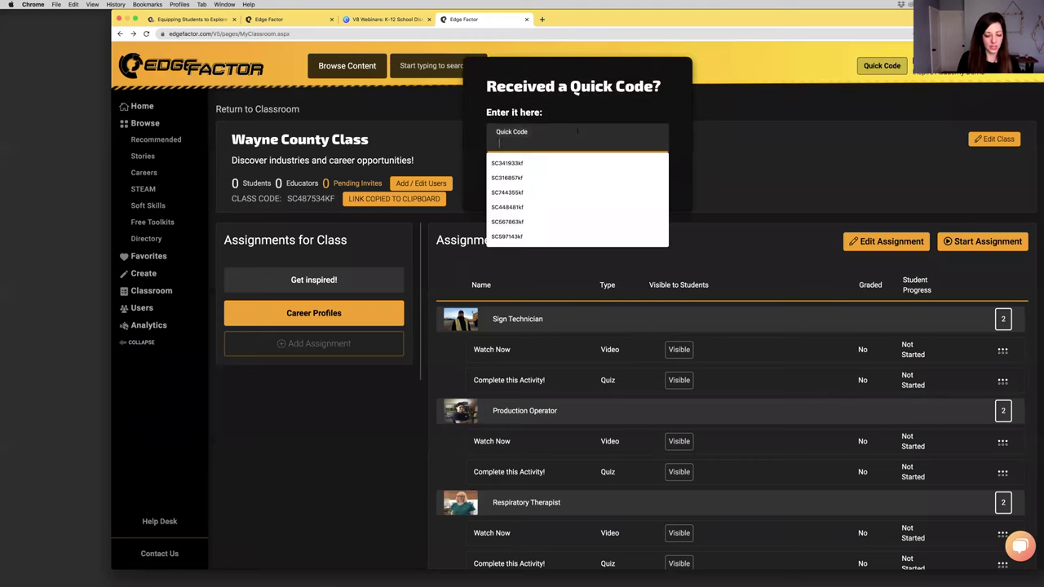
{"action": "key", "text": "super+v"}
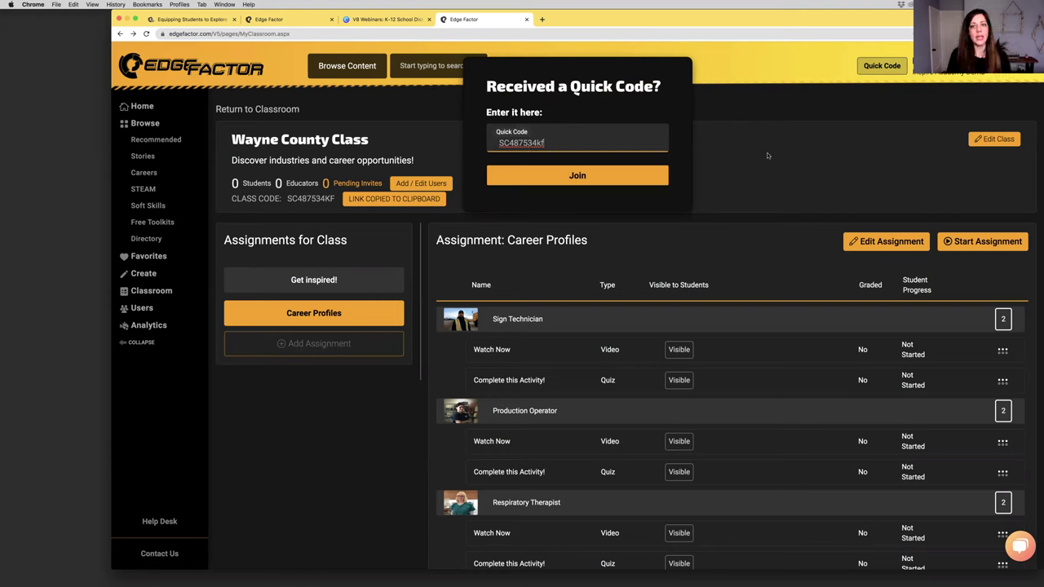
{"action": "key", "text": "Escape"}
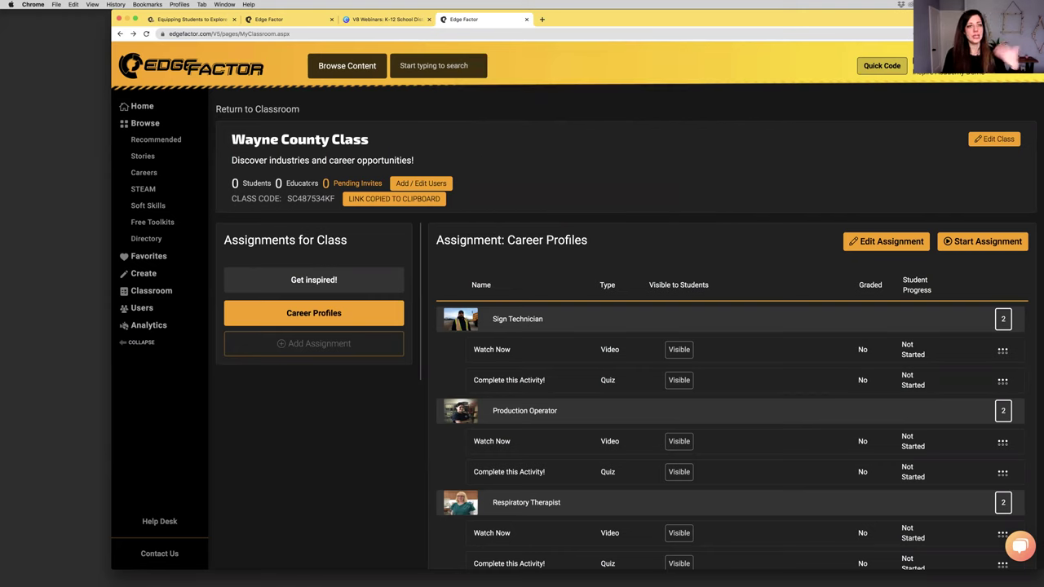
{"action": "triple_click", "coordinate": [347, 180]}
Go to the Browse page showing the E-Learning Library overview
{"action": "left_click", "coordinate": [581, 191]}
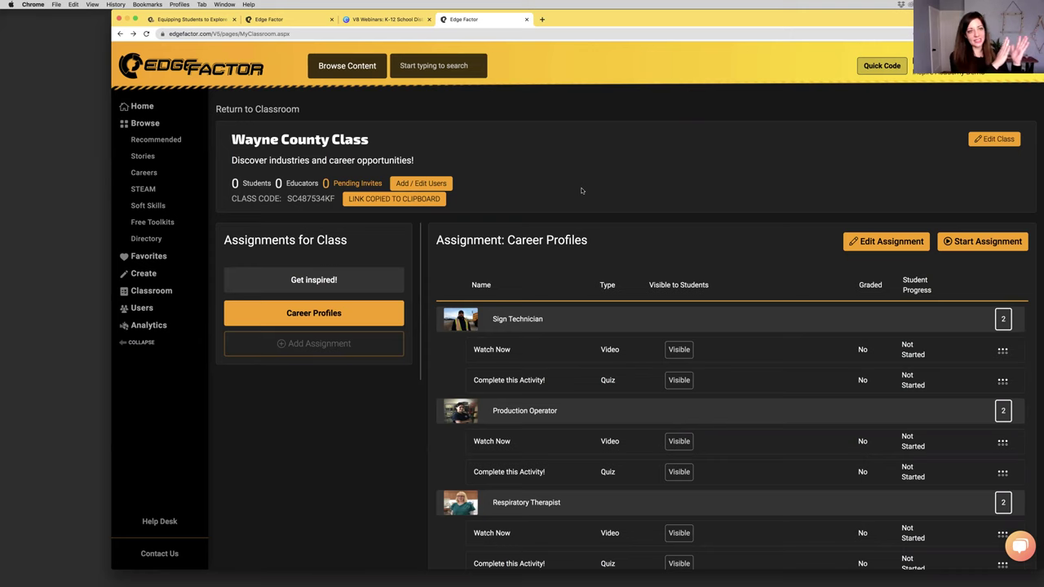
{"action": "left_click", "coordinate": [145, 123]}
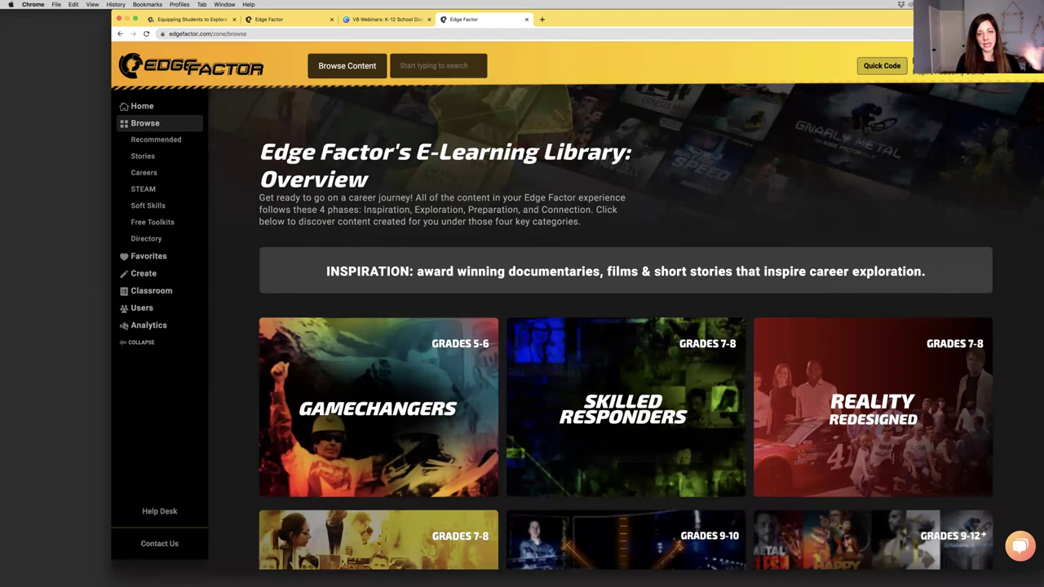
Open Careers under Browse to show the Browse by Industry tiles
{"action": "left_click_drag", "start_coordinate": [397, 151], "coordinate": [611, 152]}
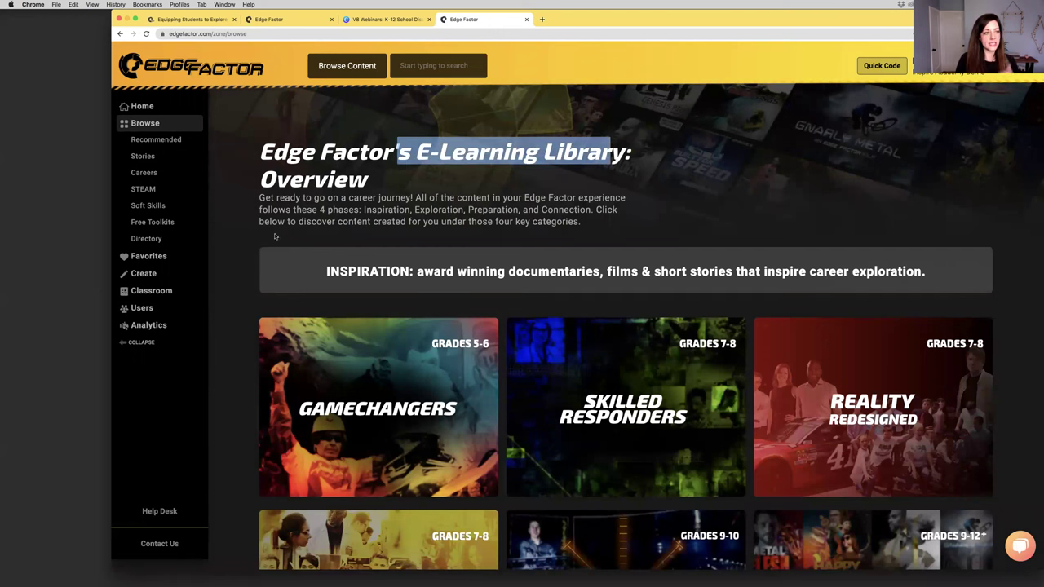
{"action": "left_click", "coordinate": [191, 177]}
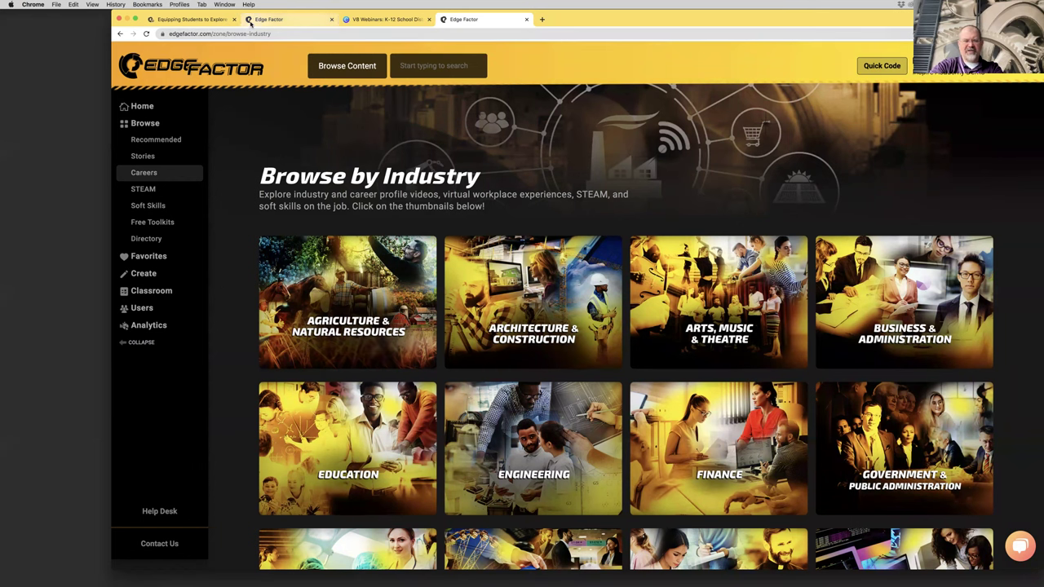
In the other tab, go to edgefactor.com/wayneNY and scroll down to Browse Industries
{"action": "left_click", "coordinate": [254, 23]}
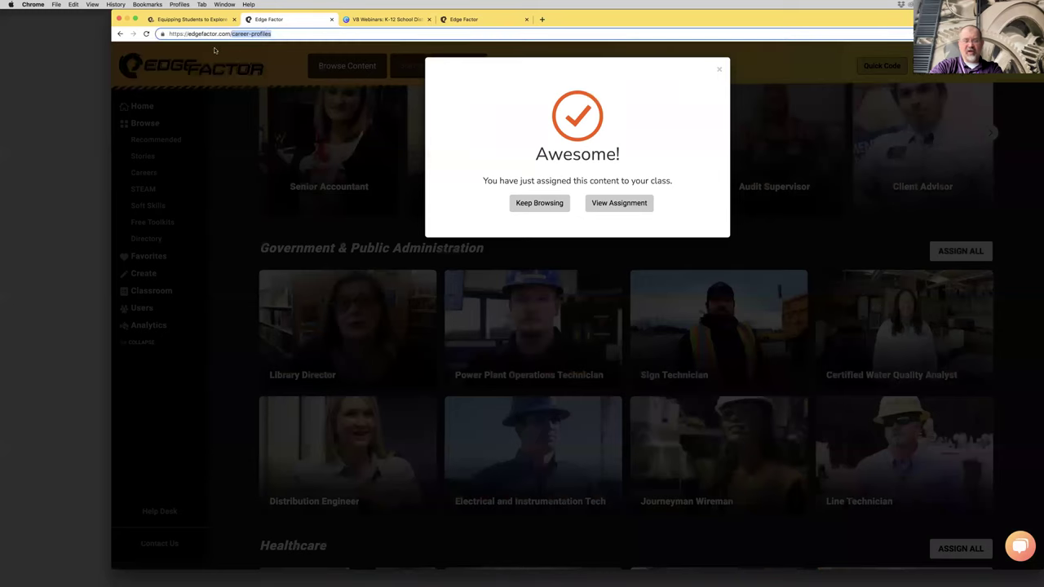
{"action": "type", "text": "wayne"}
{"action": "key", "text": "Return"}
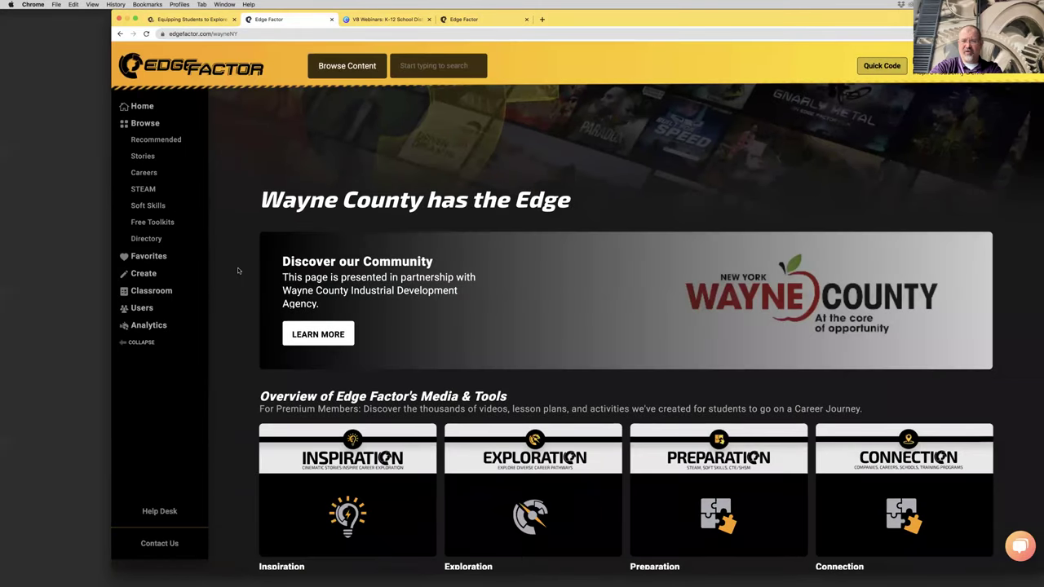
{"action": "scroll", "coordinate": [238, 271], "scroll_direction": "down", "scroll_amount": 2}
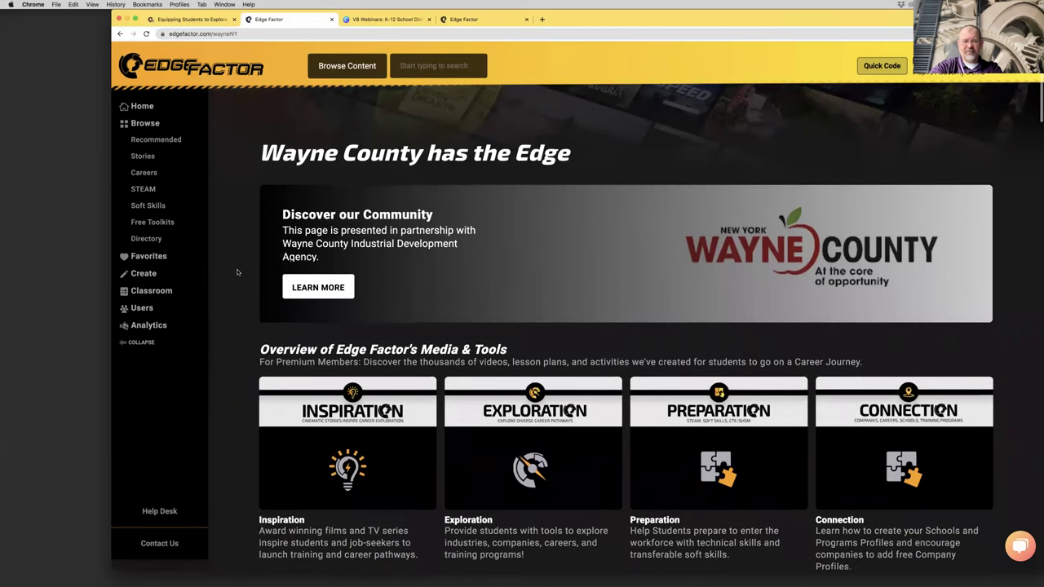
{"action": "scroll", "coordinate": [237, 272], "scroll_direction": "down", "scroll_amount": 1}
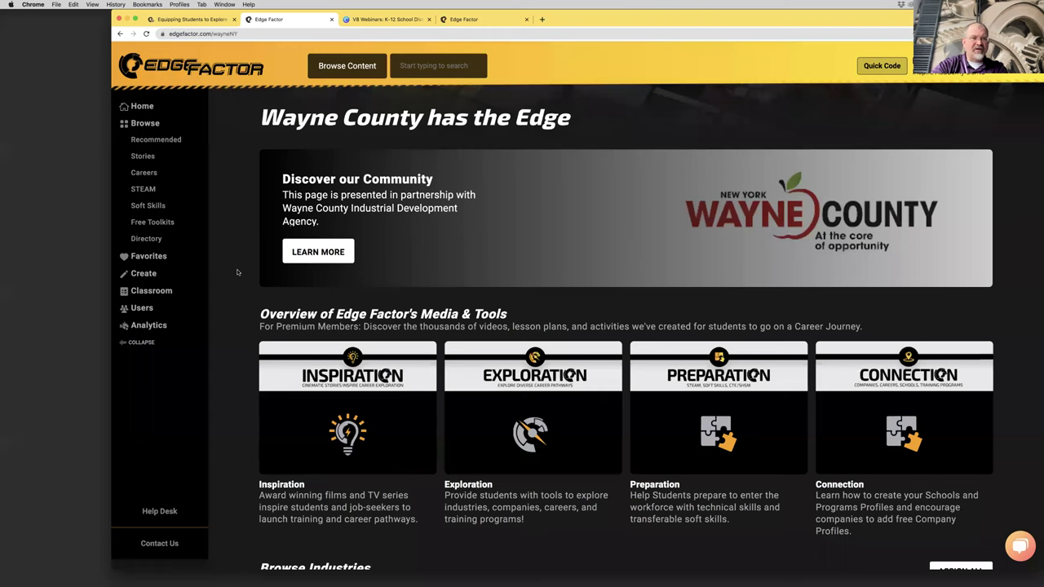
{"action": "scroll", "coordinate": [237, 272], "scroll_direction": "down", "scroll_amount": 1}
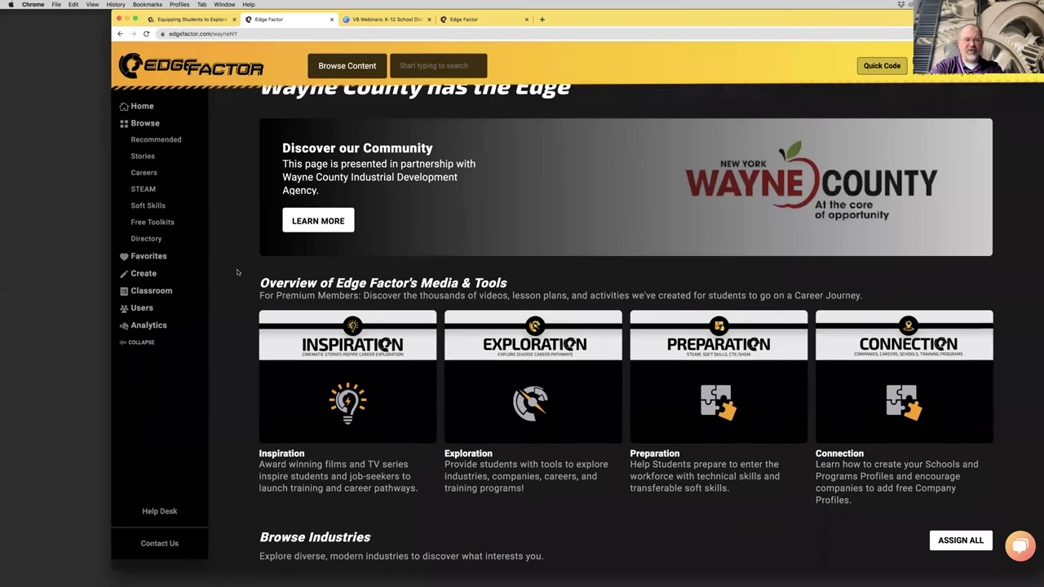
{"action": "scroll", "coordinate": [238, 271], "scroll_direction": "down", "scroll_amount": 1}
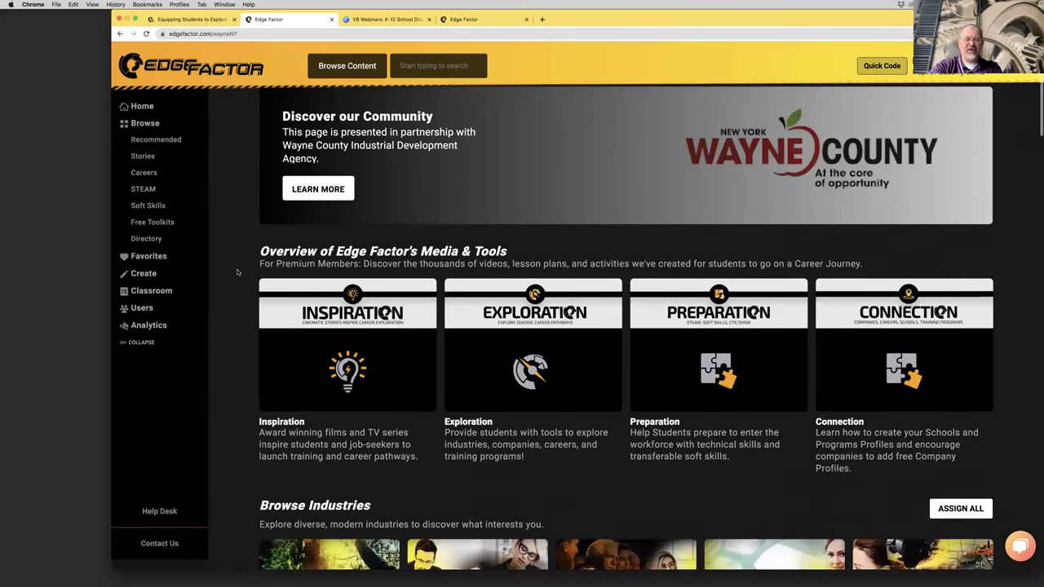
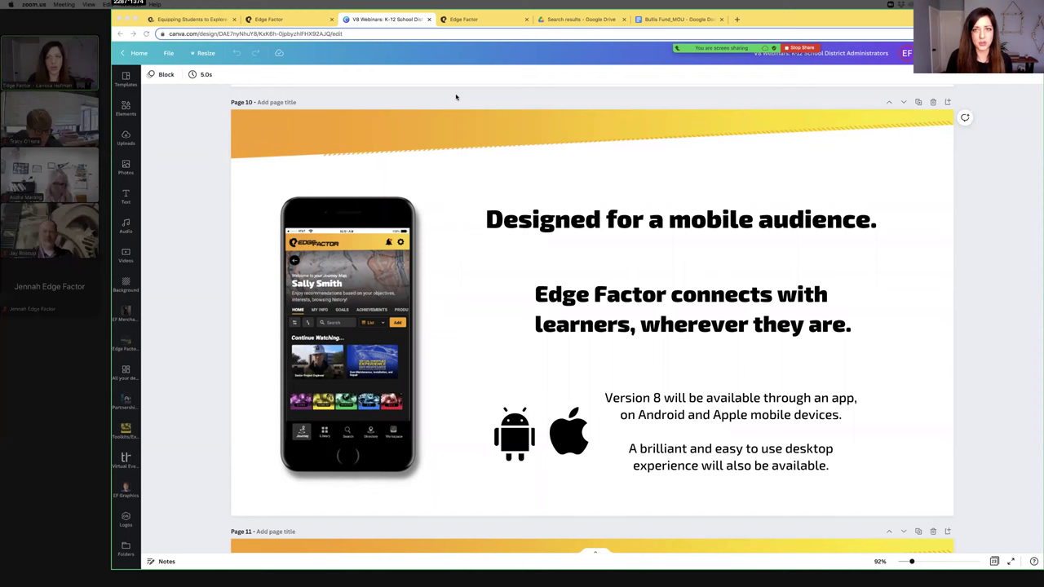
Start a screen capture, cancel it, and bring the Chrome window to the front
{"action": "key", "text": "super+shift+5"}
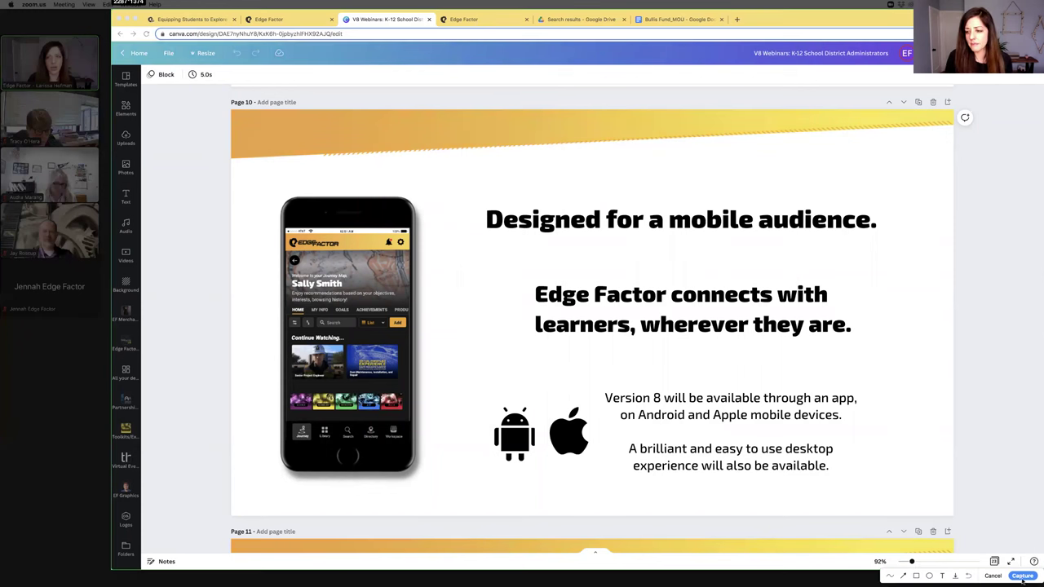
{"action": "left_click", "coordinate": [992, 576]}
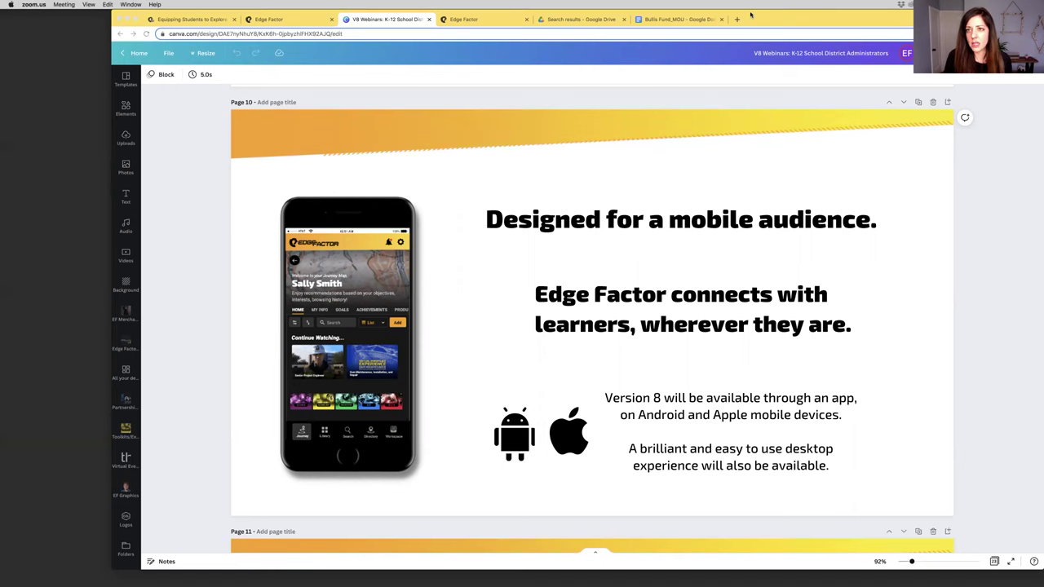
{"action": "left_click", "coordinate": [749, 19]}
Open a new tab, enter 'webinar', glance at the Edge Factor tab, then return to the V8 Webinars deck
{"action": "left_click", "coordinate": [738, 19]}
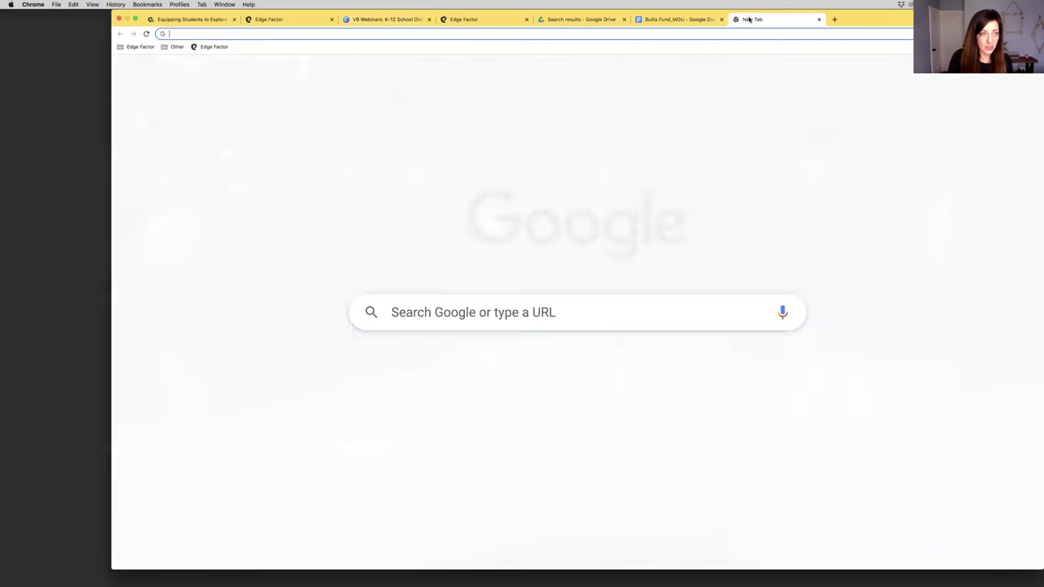
{"action": "type", "text": "webinar"}
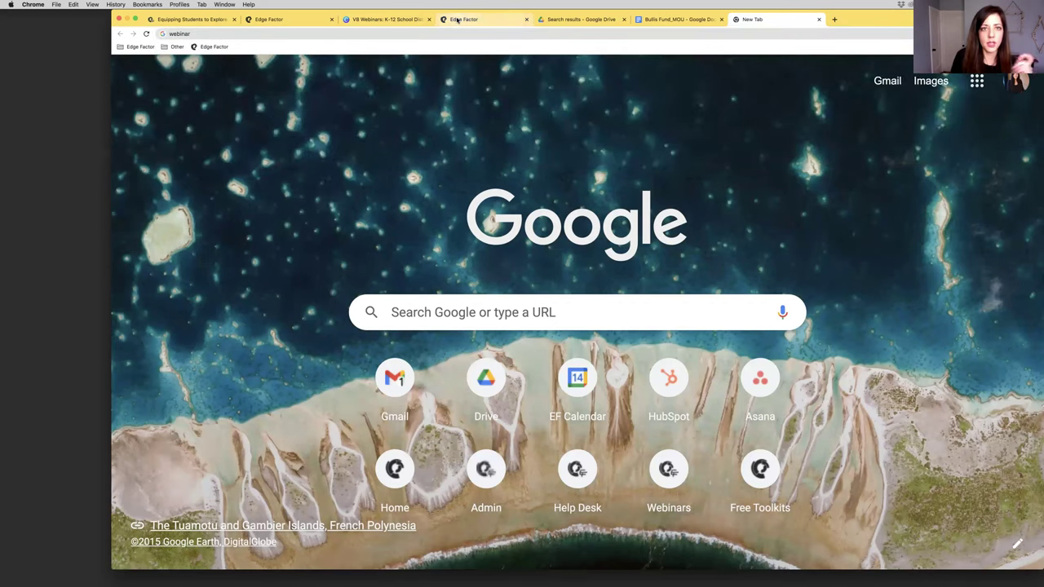
{"action": "left_click", "coordinate": [482, 19]}
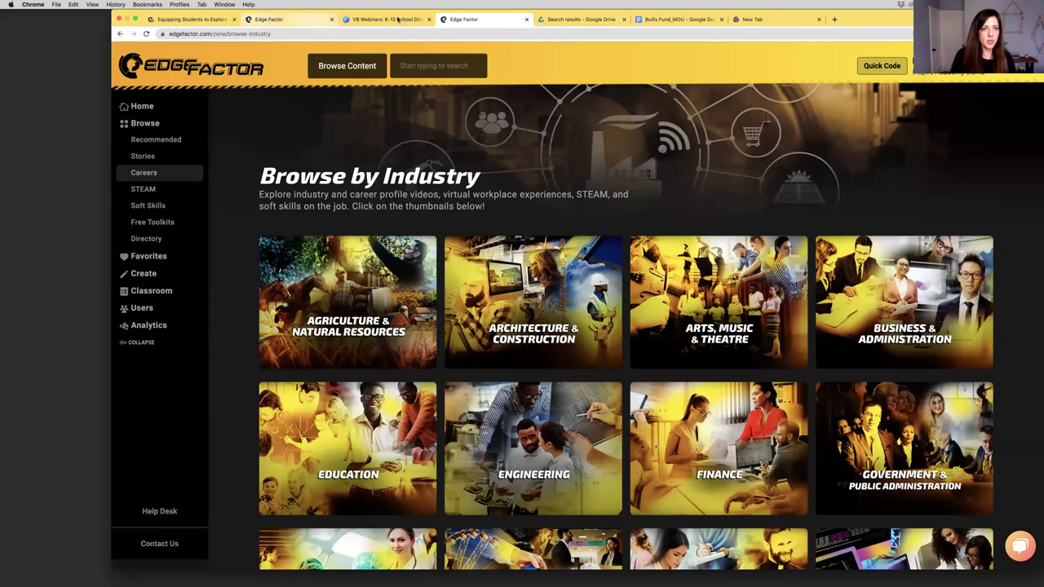
{"action": "left_click", "coordinate": [397, 20]}
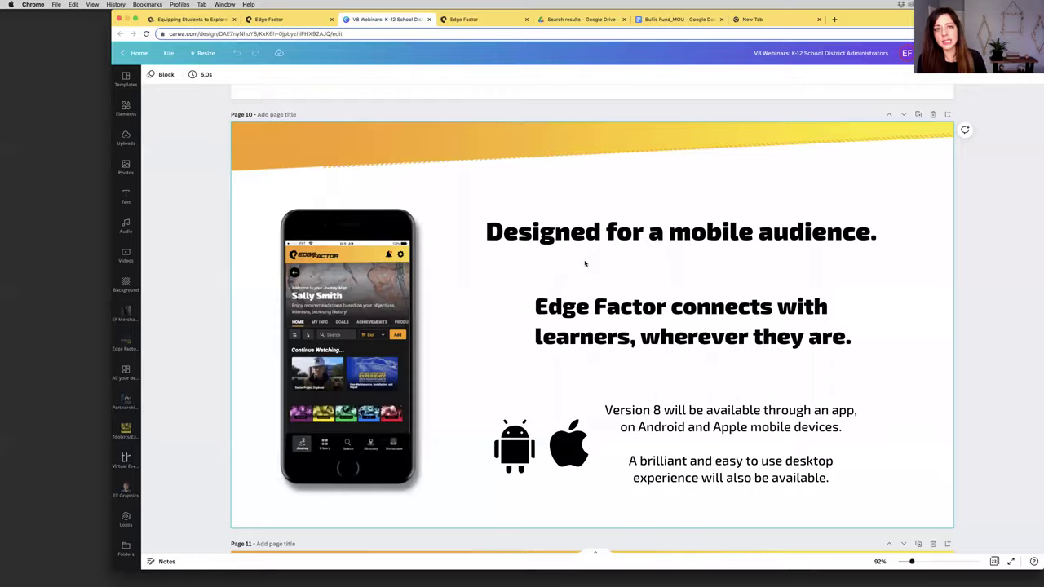
Scroll back to page 4 'K-Gray Strategy', then down past 'New Media' to page 6 'Pet Factor'
{"action": "scroll", "coordinate": [584, 264], "scroll_direction": "up", "scroll_amount": 15}
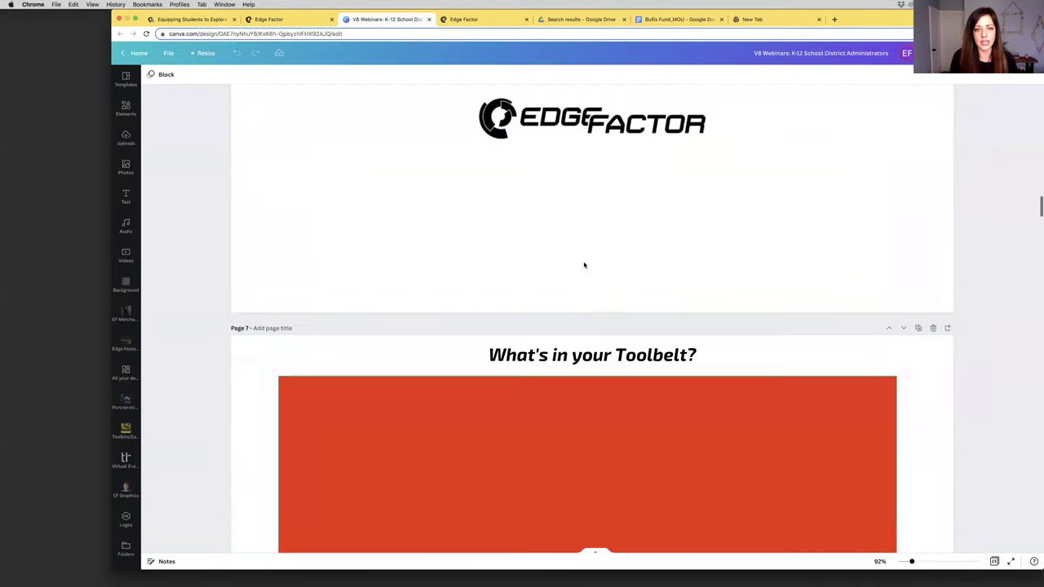
{"action": "scroll", "coordinate": [584, 265], "scroll_direction": "up", "scroll_amount": 15}
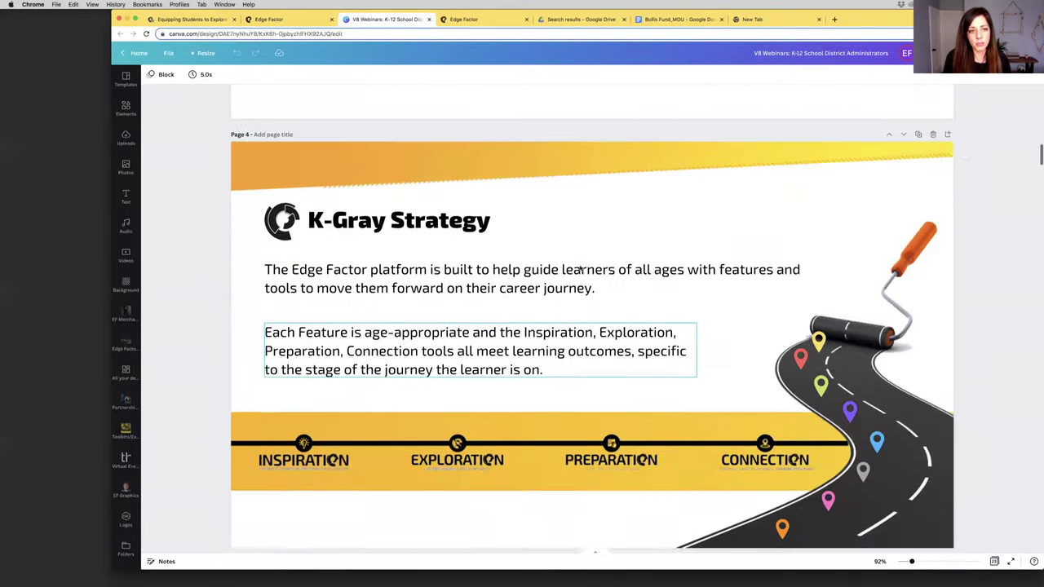
{"action": "scroll", "coordinate": [582, 269], "scroll_direction": "up", "scroll_amount": 5}
{"action": "scroll", "coordinate": [584, 269], "scroll_direction": "down", "scroll_amount": 5}
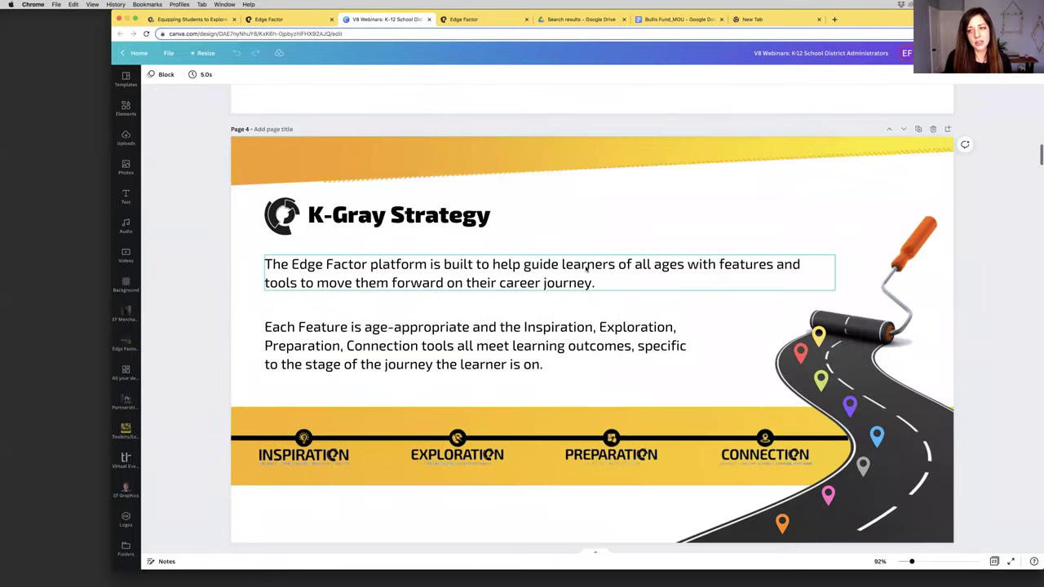
{"action": "scroll", "coordinate": [585, 269], "scroll_direction": "down", "scroll_amount": 1}
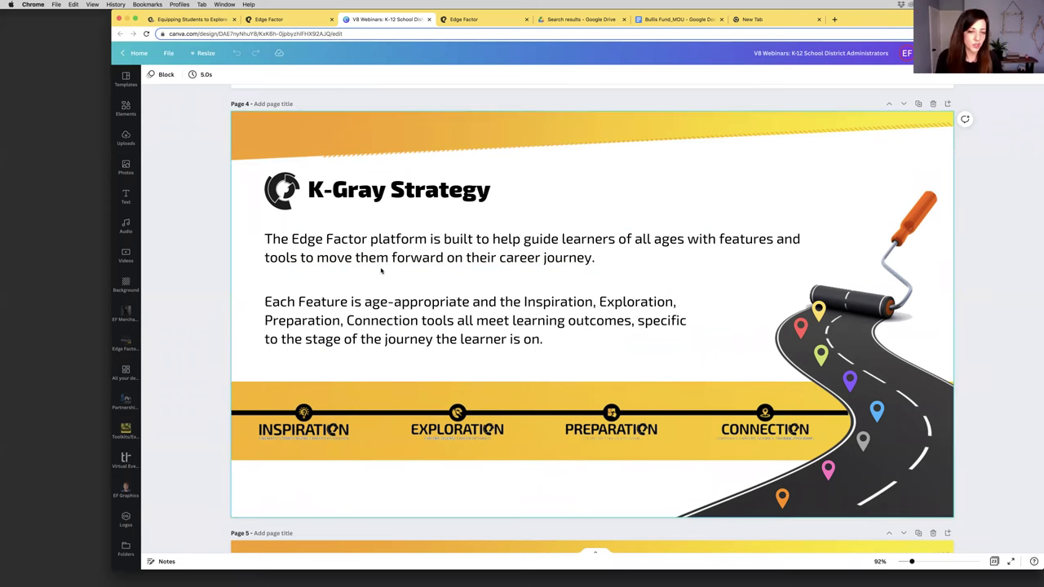
{"action": "scroll", "coordinate": [381, 272], "scroll_direction": "down", "scroll_amount": 5}
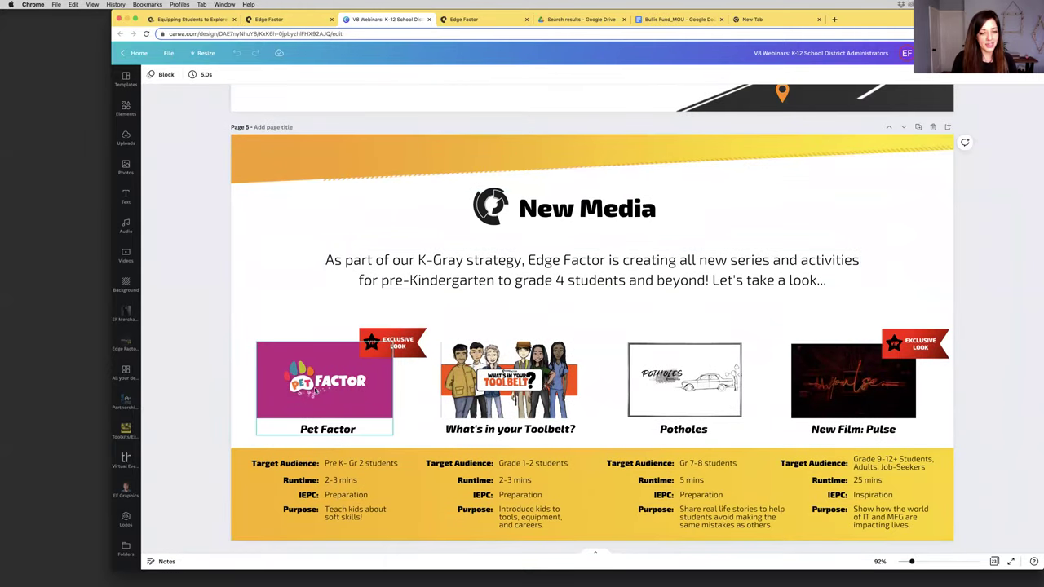
{"action": "scroll", "coordinate": [316, 391], "scroll_direction": "down", "scroll_amount": 5}
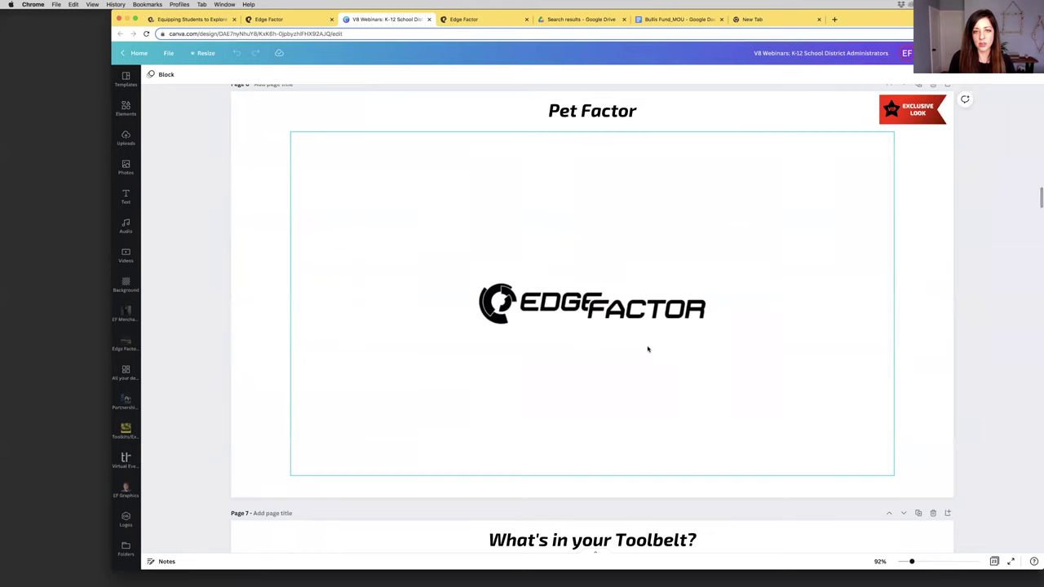
Select the Pet Factor video, enlarge the browser window, start playback, raise the volume, and deselect the video
{"action": "left_click", "coordinate": [590, 312]}
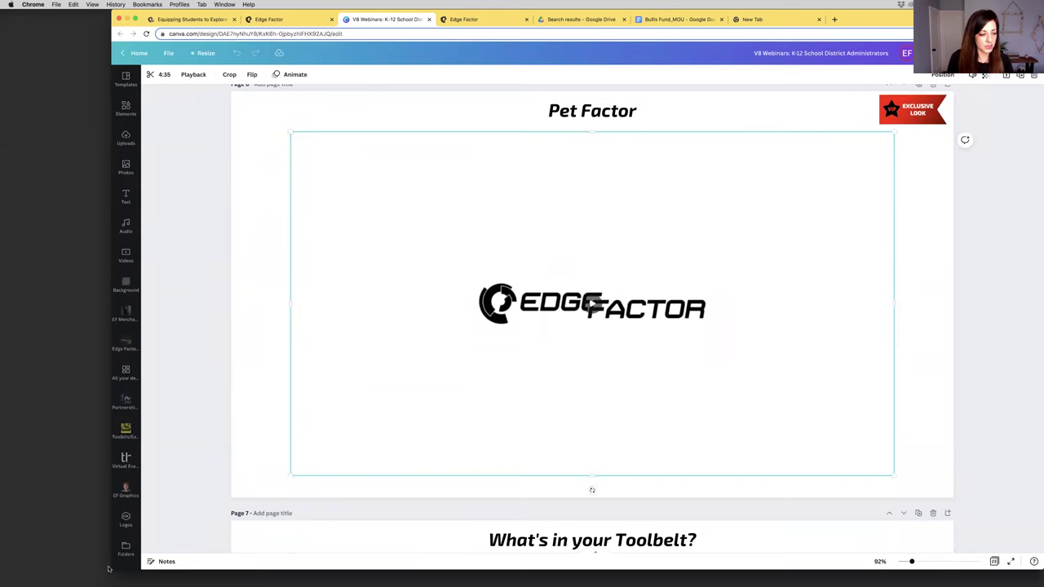
{"action": "left_click_drag", "start_coordinate": [112, 569], "coordinate": [16, 580]}
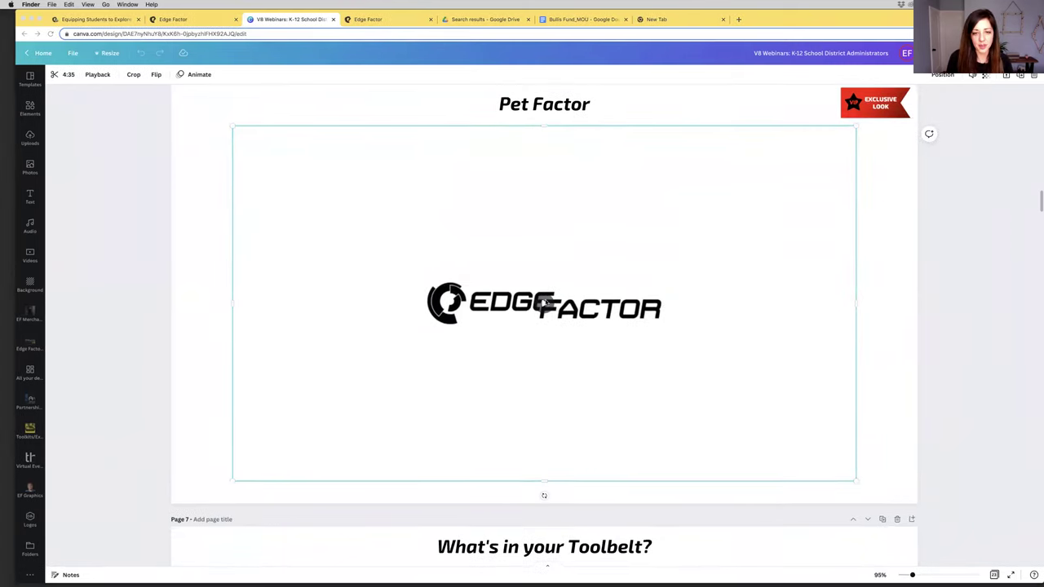
{"action": "left_click", "coordinate": [545, 303]}
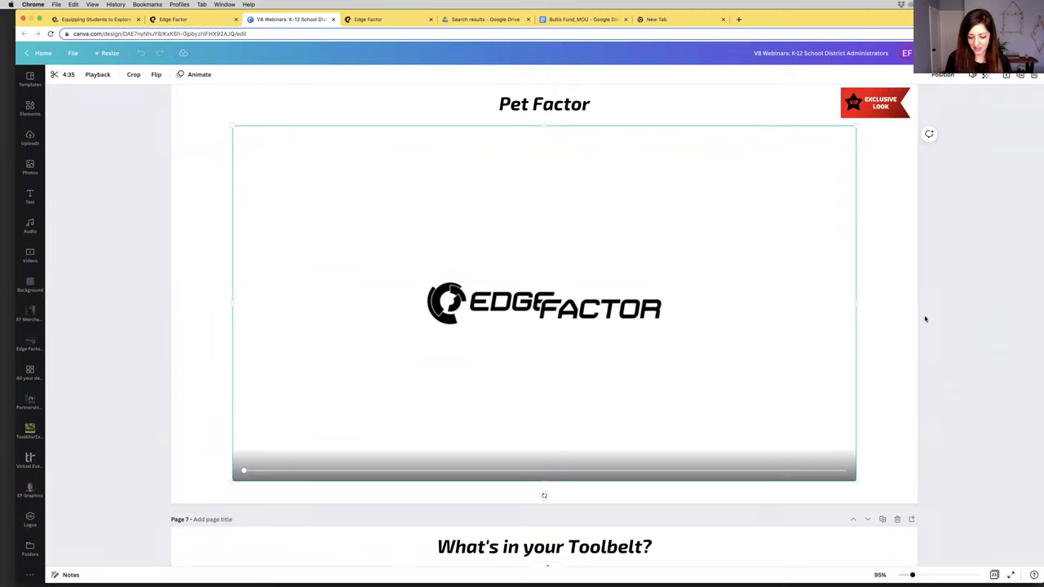
{"action": "key", "text": "XF86AudioRaiseVolume"}
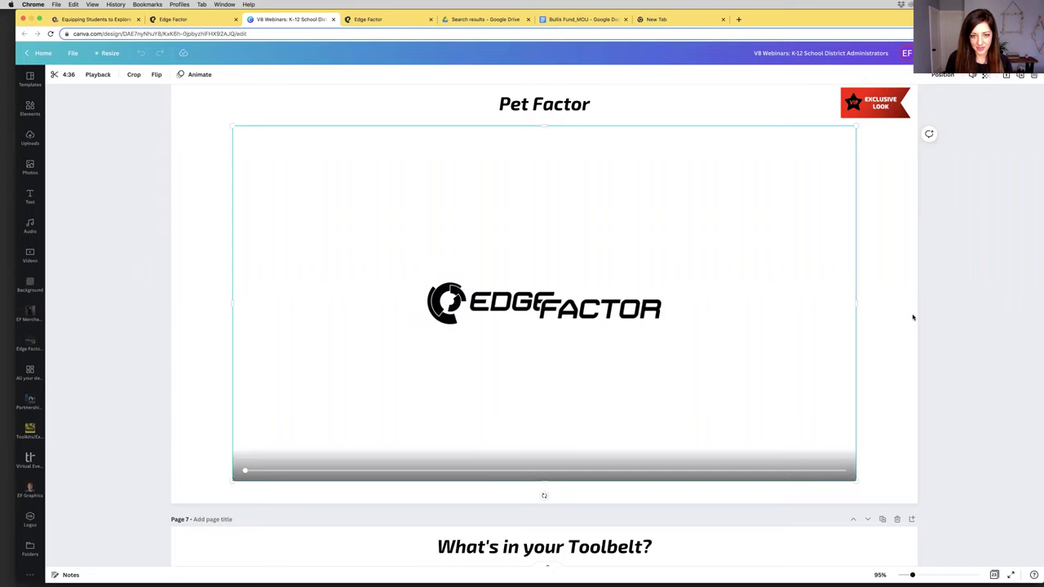
{"action": "left_click", "coordinate": [913, 317]}
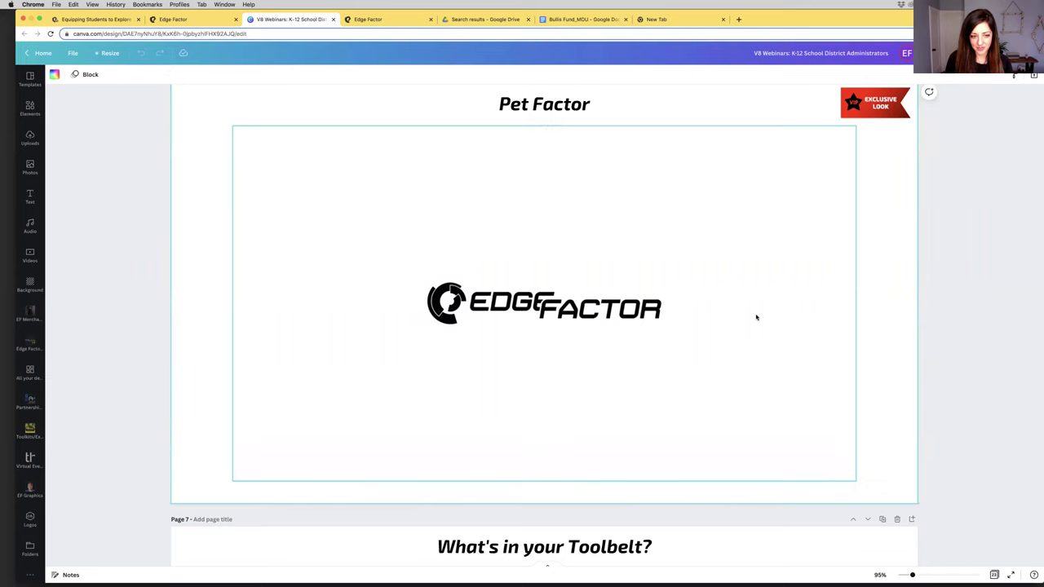
Play the Pet Factor video, seek to 2:46, pause, then jump past 3:21 to the General Machinist scene
{"action": "left_click", "coordinate": [439, 350]}
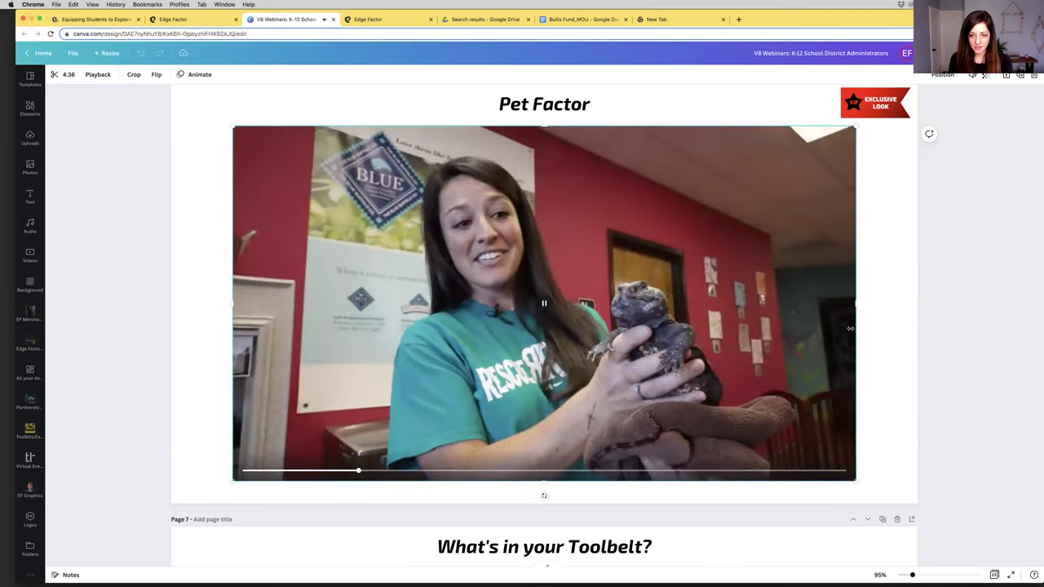
{"action": "left_click", "coordinate": [606, 473]}
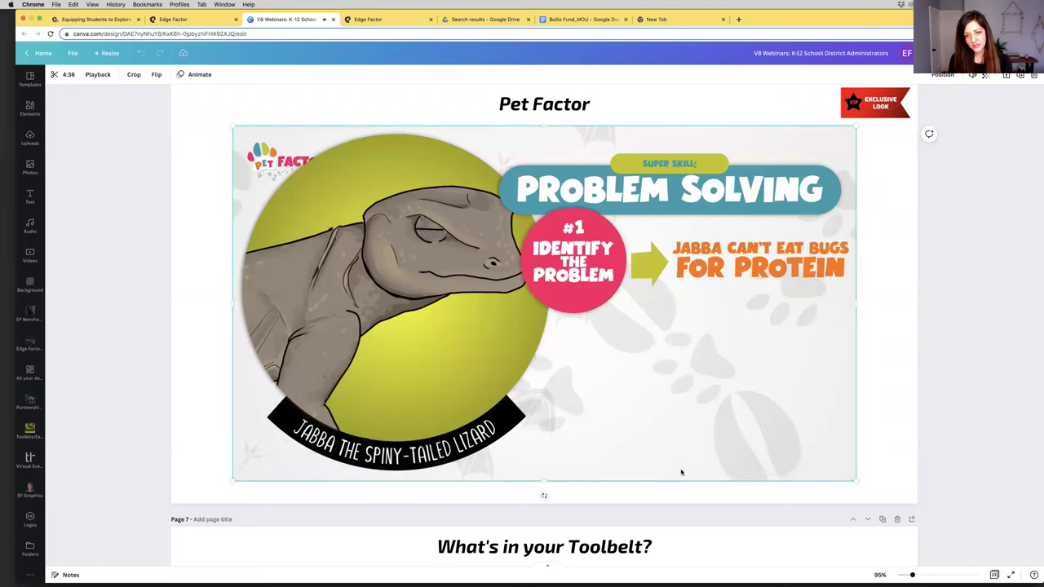
{"action": "left_click", "coordinate": [688, 424]}
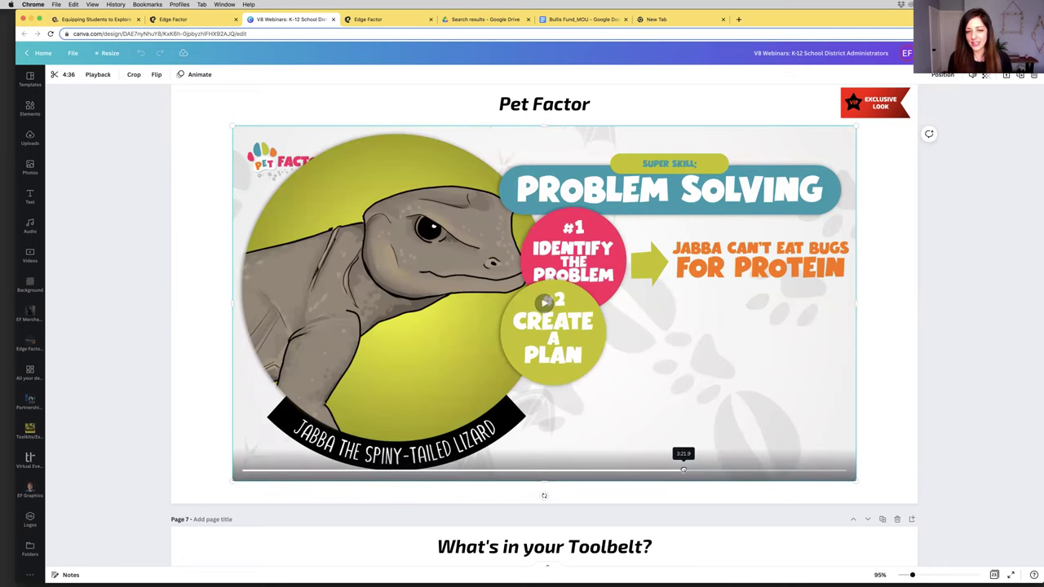
{"action": "left_click", "coordinate": [683, 470]}
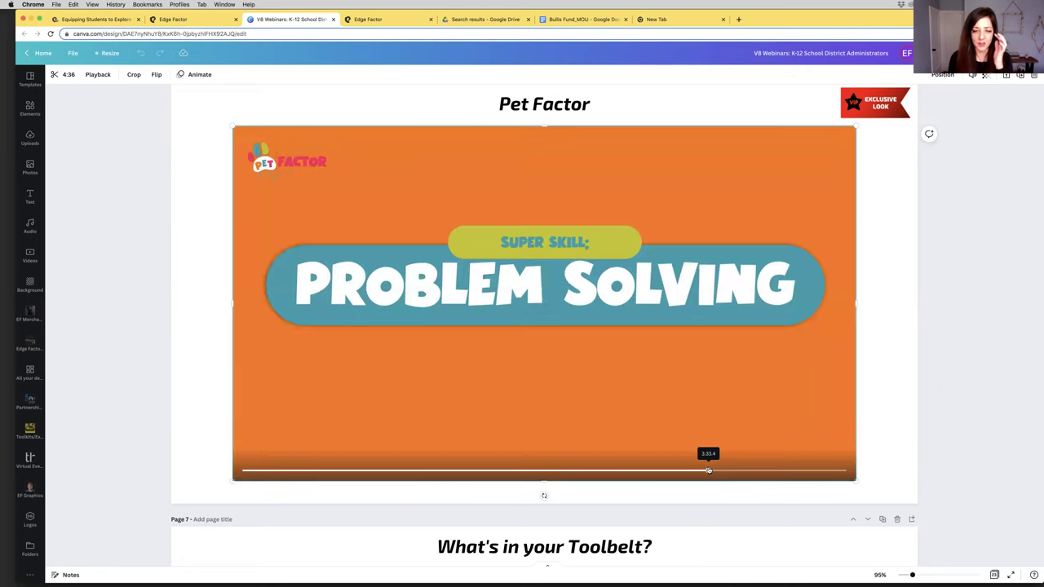
{"action": "left_click", "coordinate": [708, 469]}
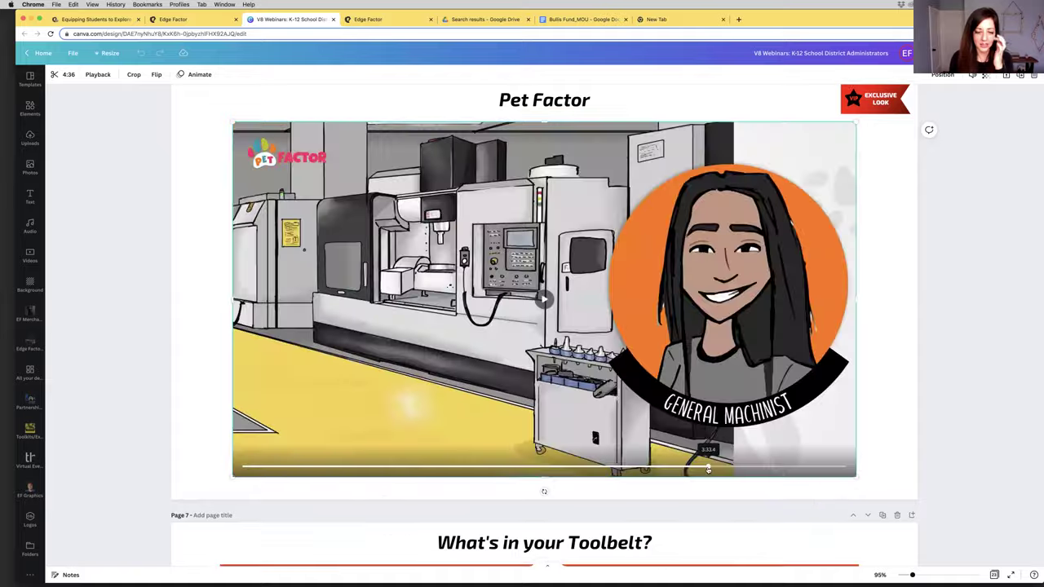
{"action": "scroll", "coordinate": [458, 103], "scroll_direction": "down", "scroll_amount": 5}
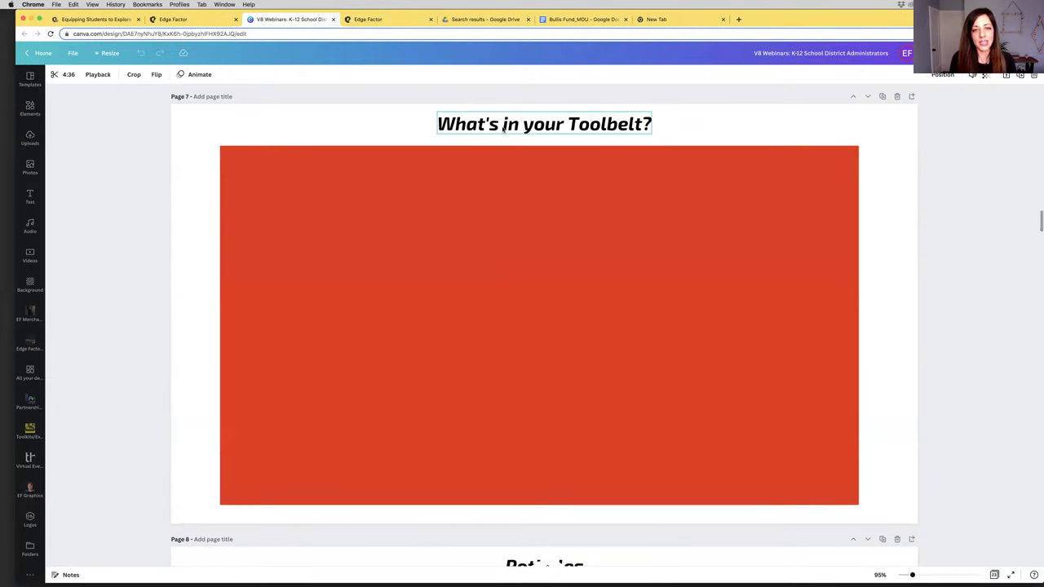
{"action": "left_click", "coordinate": [550, 338]}
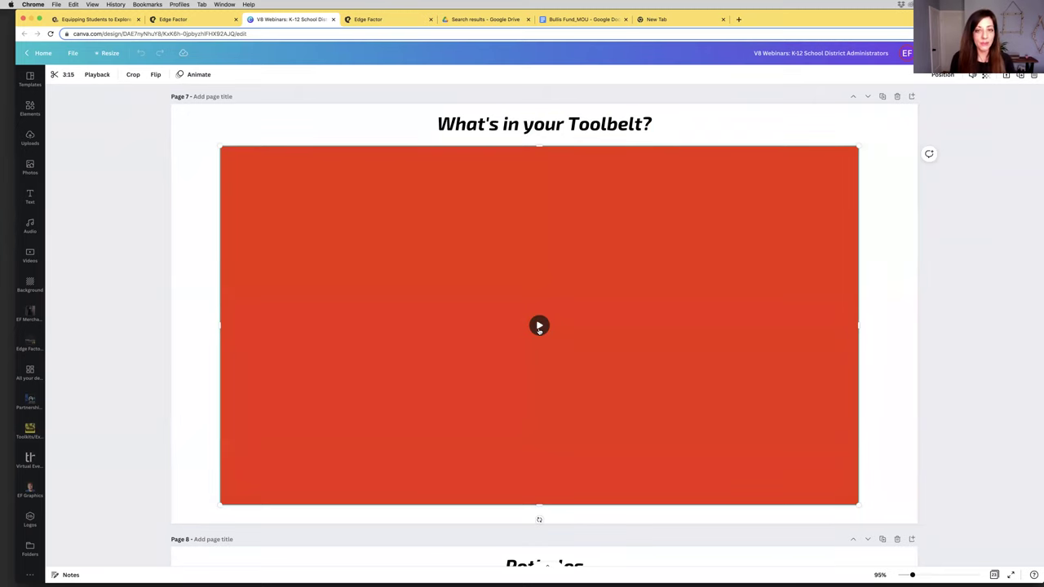
{"action": "mouse_move", "coordinate": [539, 329]}
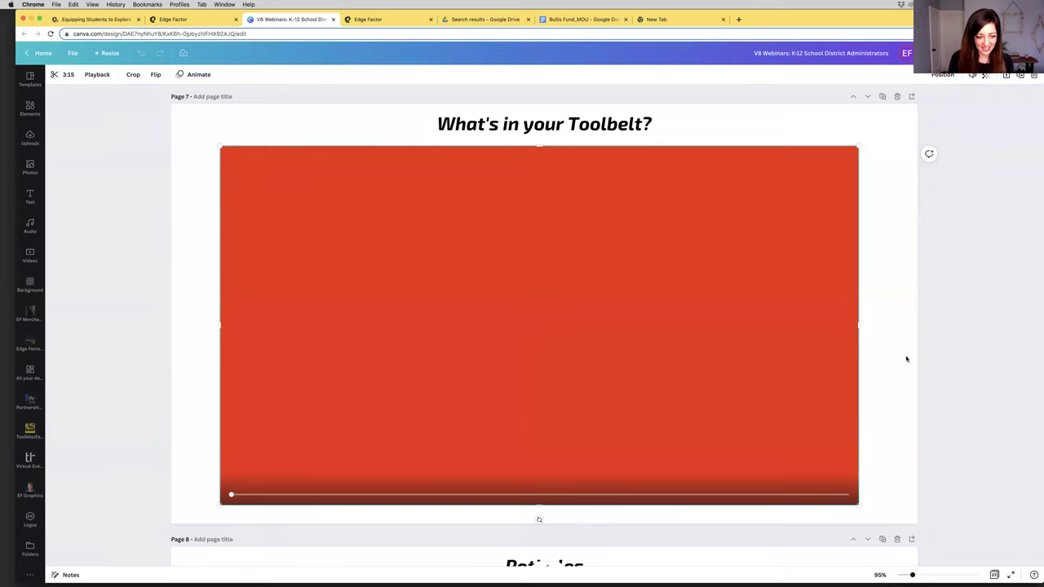
{"action": "key", "text": "XF86AudioRaiseVolume"}
{"action": "key", "text": "XF86AudioRaiseVolume"}
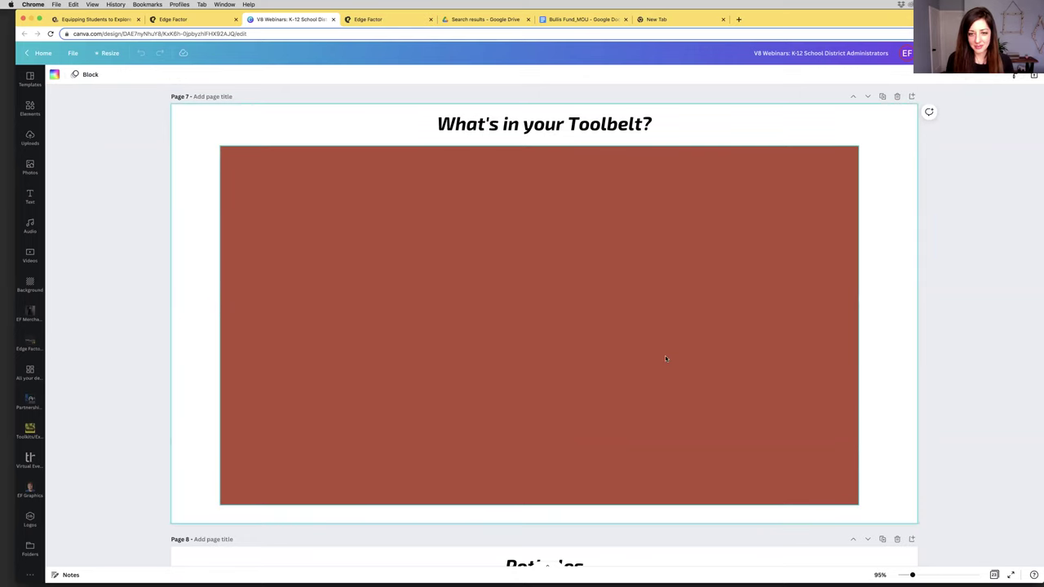
{"action": "left_click", "coordinate": [534, 327]}
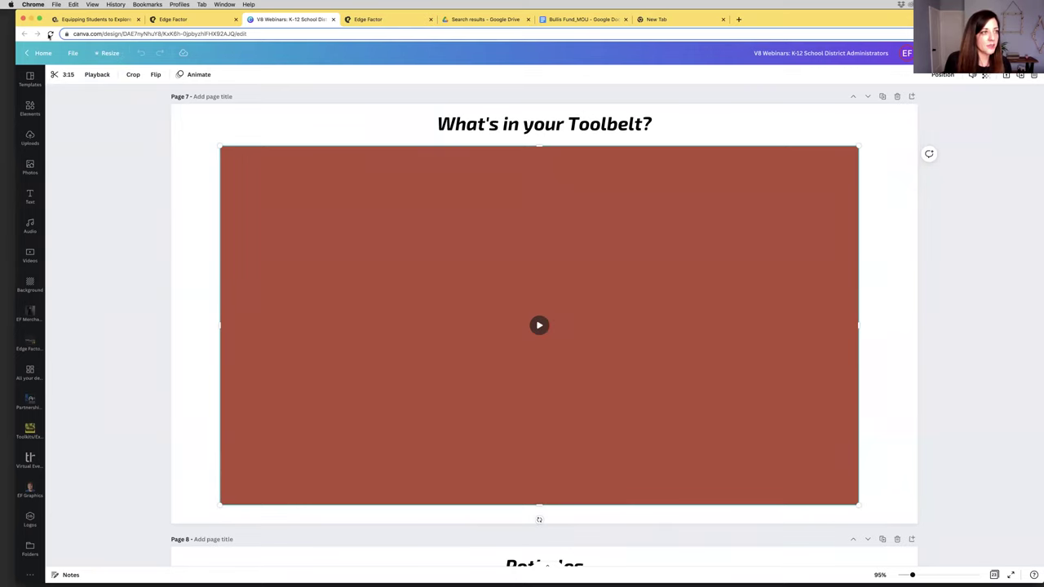
Reload the Canva deck, close the spare New Tab, and start the page 7 Toolbelt video
{"action": "left_click", "coordinate": [50, 33]}
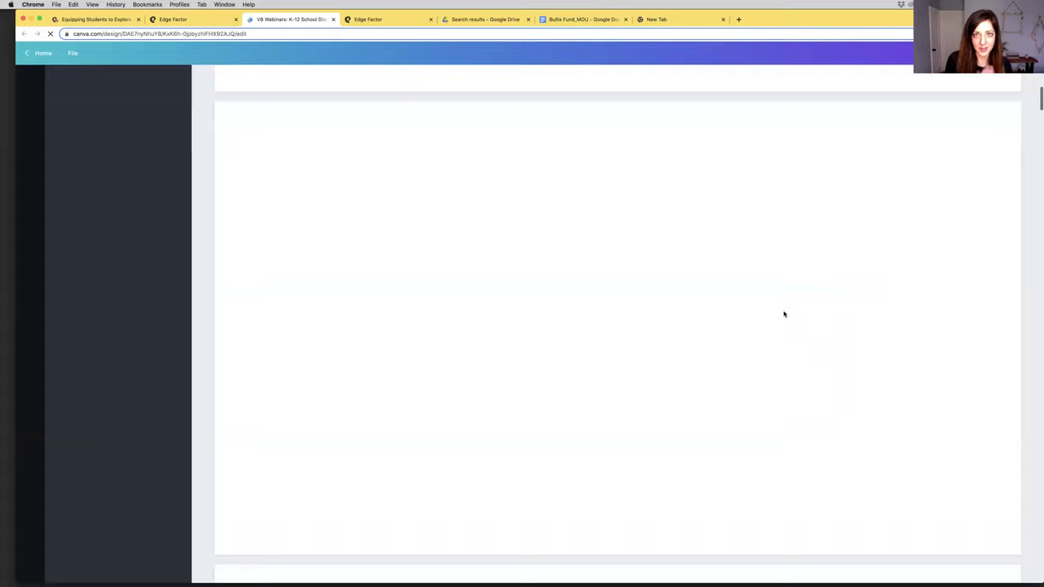
{"action": "left_click", "coordinate": [722, 19]}
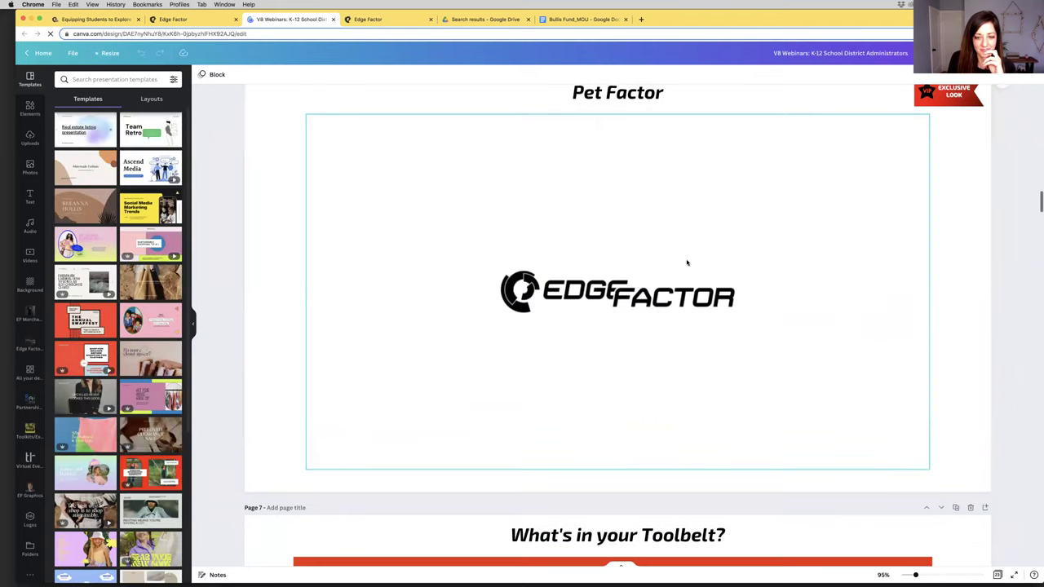
{"action": "scroll", "coordinate": [685, 263], "scroll_direction": "down", "scroll_amount": 5}
{"action": "left_click", "coordinate": [611, 261]}
{"action": "left_click", "coordinate": [611, 259]}
Skip the Toolbelt video ahead to about 44 seconds, pause it, and scroll on to page 10
{"action": "scroll", "coordinate": [948, 261], "scroll_direction": "up", "scroll_amount": 2}
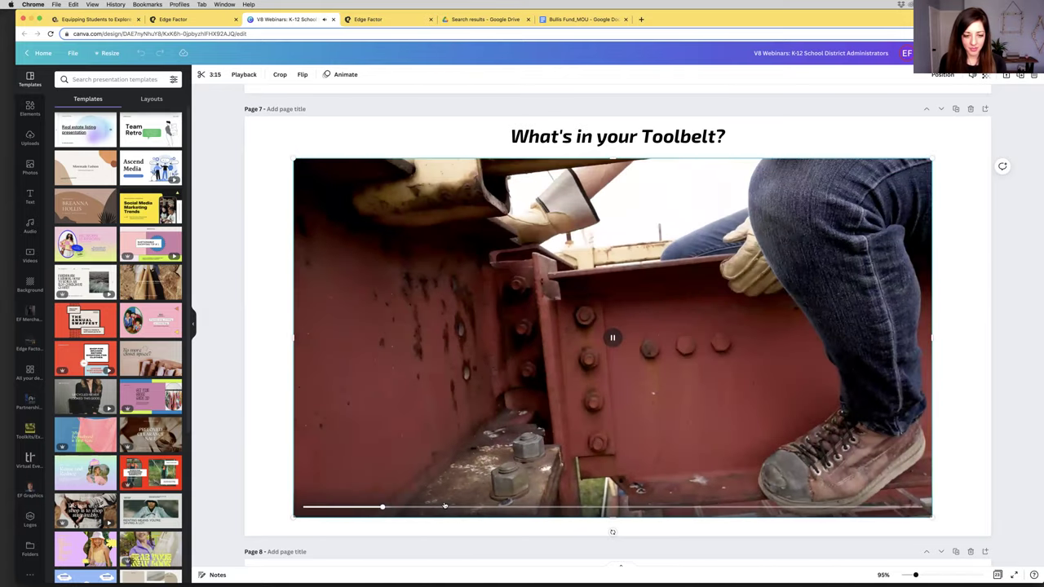
{"action": "left_click", "coordinate": [441, 508]}
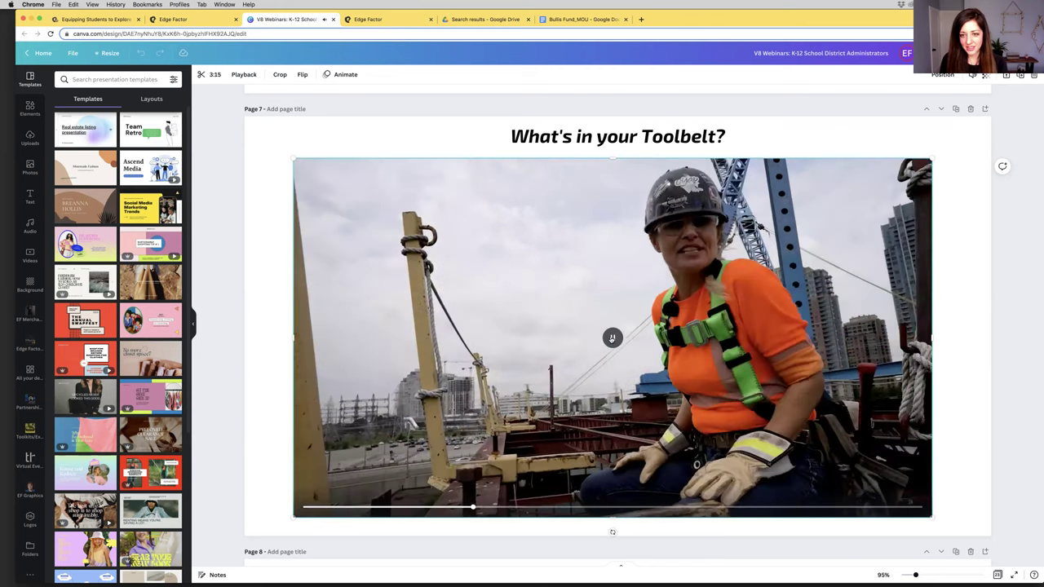
{"action": "left_click", "coordinate": [611, 338]}
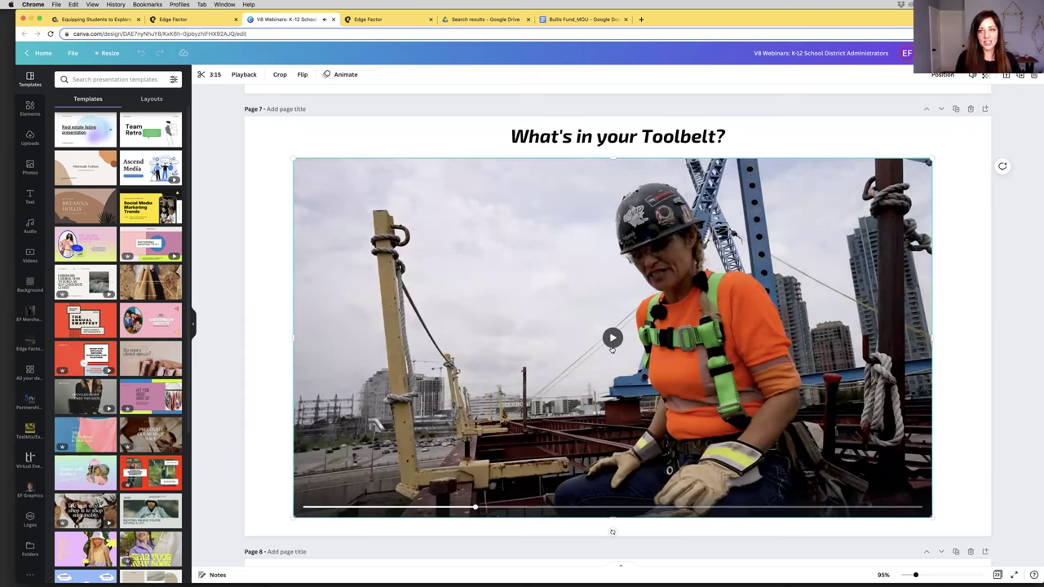
{"action": "scroll", "coordinate": [608, 326], "scroll_direction": "down", "scroll_amount": 3}
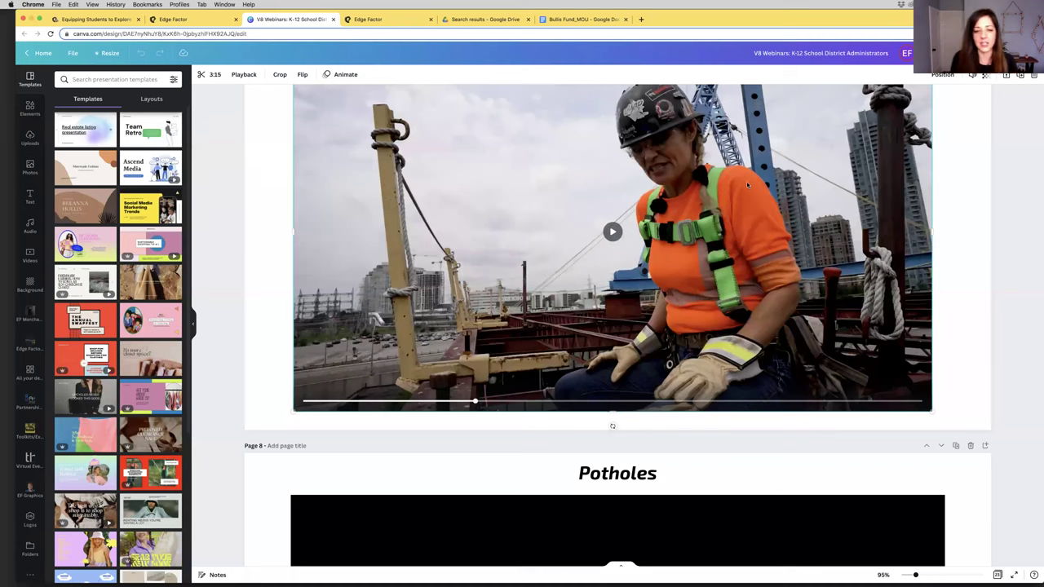
{"action": "scroll", "coordinate": [734, 183], "scroll_direction": "down", "scroll_amount": 10}
{"action": "scroll", "coordinate": [745, 183], "scroll_direction": "down", "scroll_amount": 20}
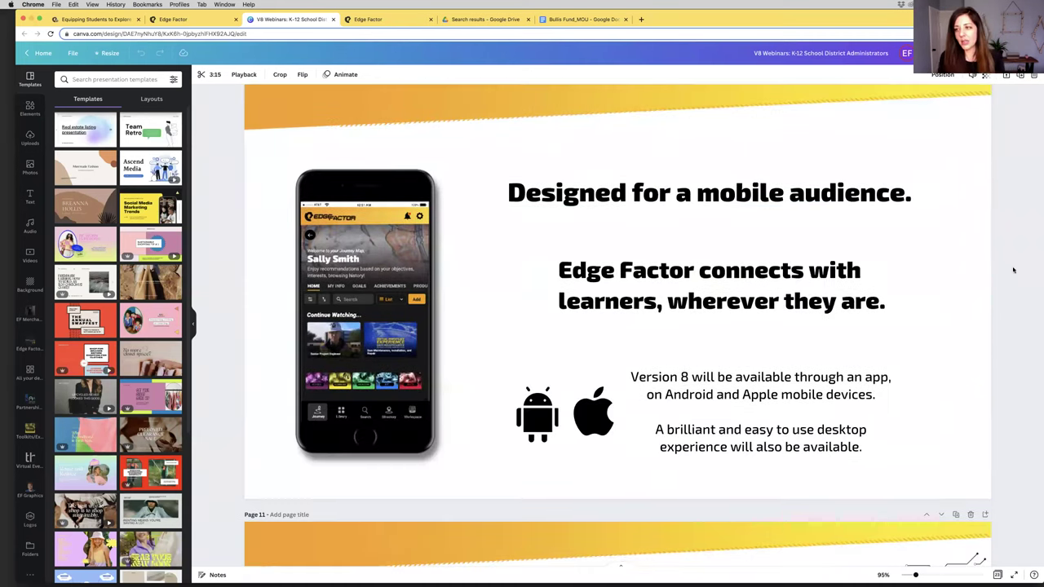
Select the page 10 'Designed for a mobile audience' slide and collapse the Templates panel
{"action": "left_click", "coordinate": [1013, 270]}
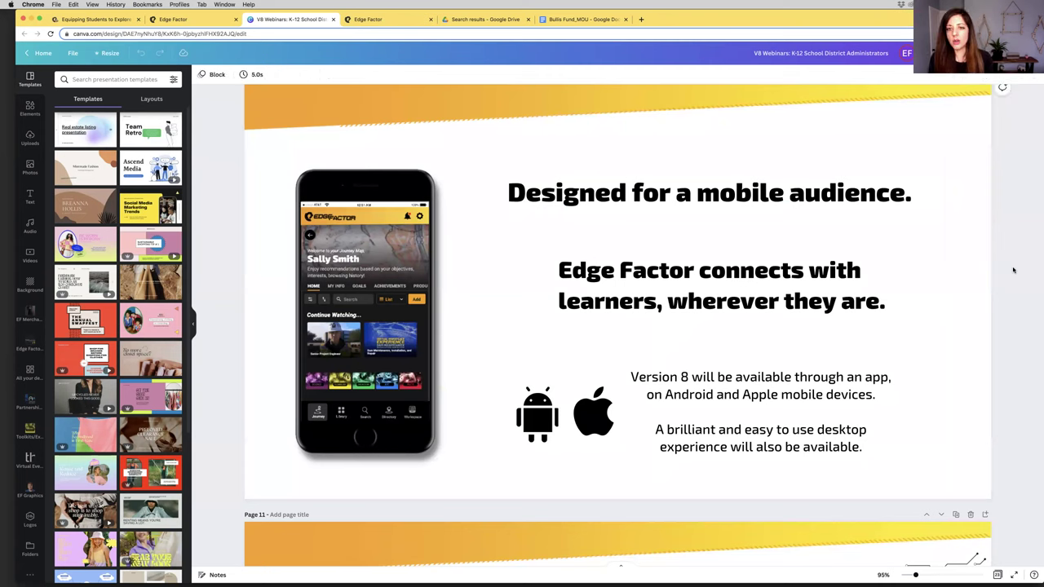
{"action": "left_click", "coordinate": [194, 326]}
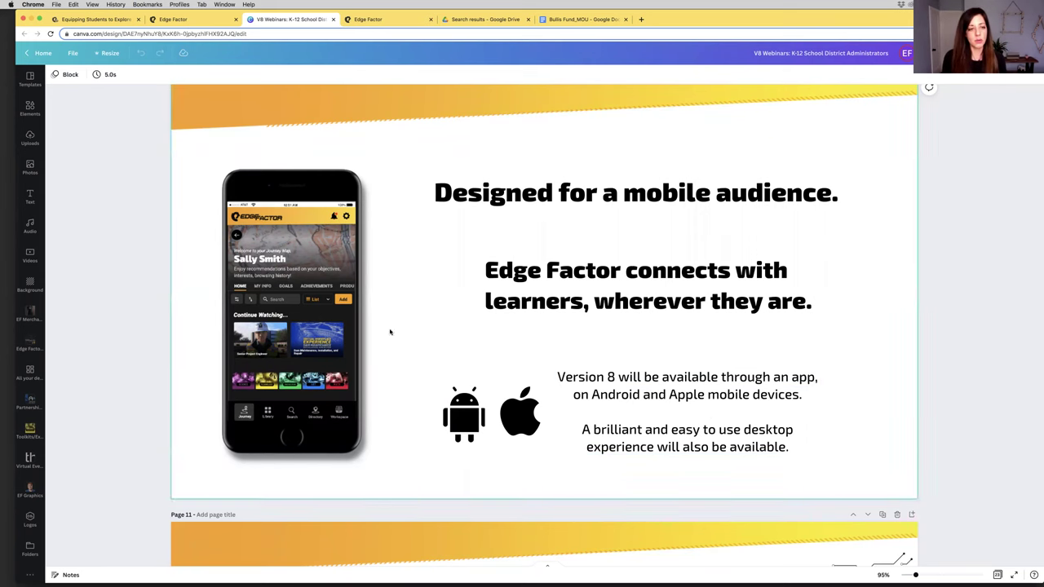
Scroll past page 11 'Similar UI' down to page 12 'Introducing the Journey Map'
{"action": "scroll", "coordinate": [353, 385], "scroll_direction": "down", "scroll_amount": 5}
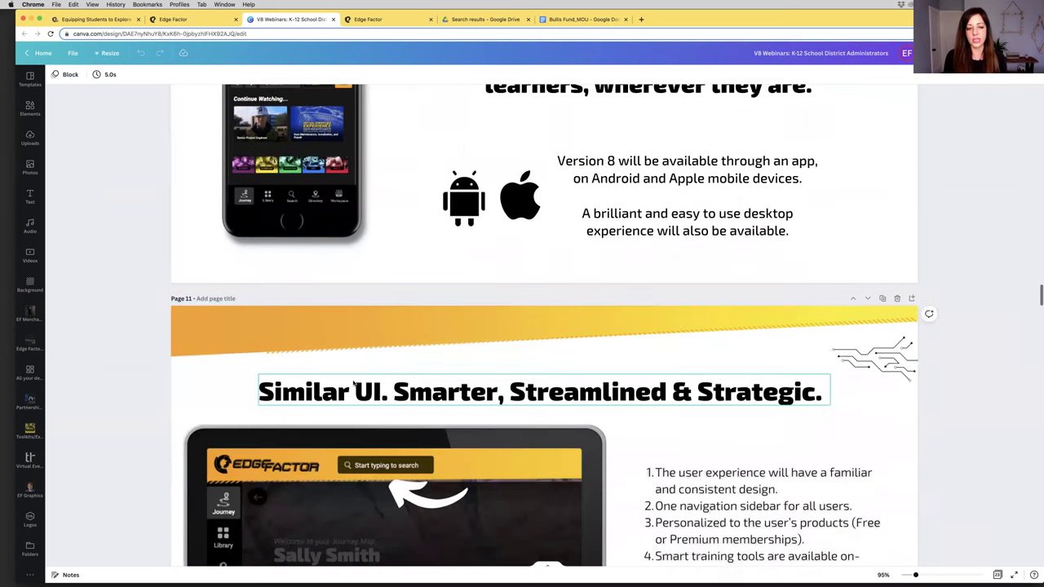
{"action": "scroll", "coordinate": [353, 385], "scroll_direction": "down", "scroll_amount": 5}
{"action": "scroll", "coordinate": [354, 382], "scroll_direction": "down", "scroll_amount": 1}
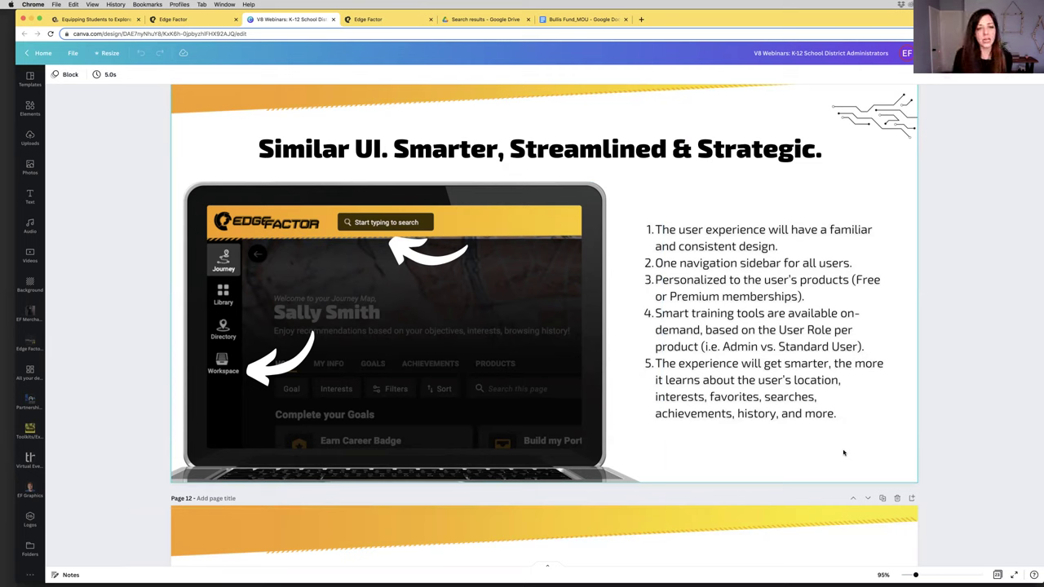
{"action": "scroll", "coordinate": [842, 449], "scroll_direction": "down", "scroll_amount": 4}
{"action": "scroll", "coordinate": [848, 441], "scroll_direction": "down", "scroll_amount": 6}
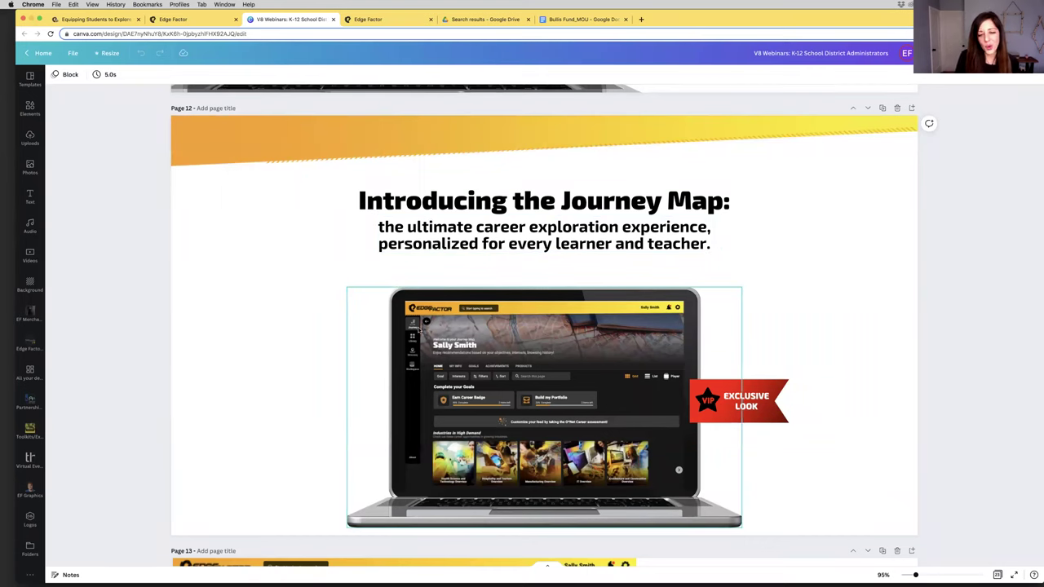
Scroll through page 13 'The Journey Map' until page 14 'Assessments' comes into view
{"action": "scroll", "coordinate": [804, 336], "scroll_direction": "down", "scroll_amount": 2}
{"action": "scroll", "coordinate": [805, 336], "scroll_direction": "down", "scroll_amount": 1}
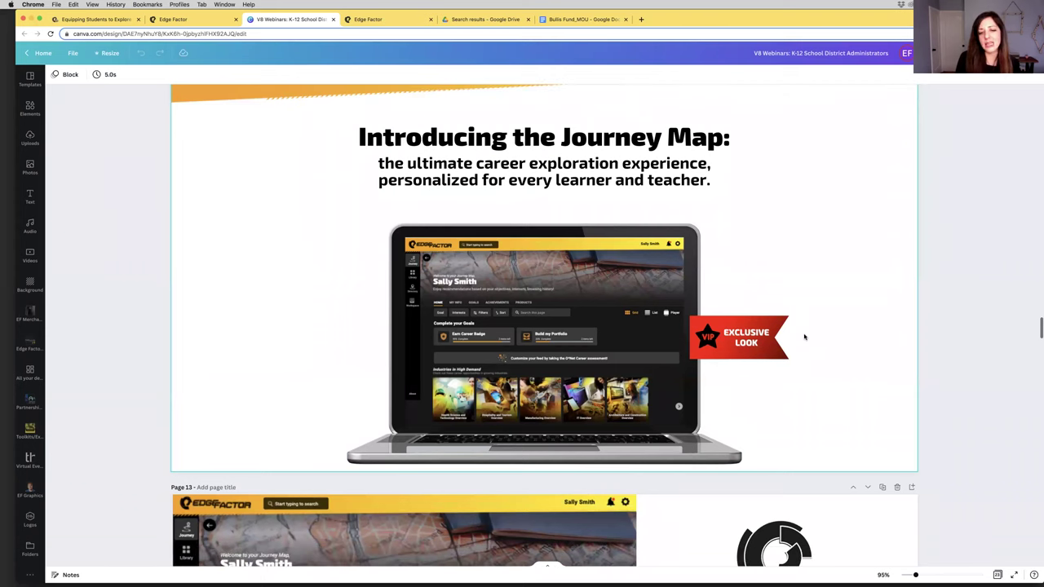
{"action": "scroll", "coordinate": [804, 337], "scroll_direction": "down", "scroll_amount": 2}
{"action": "scroll", "coordinate": [803, 337], "scroll_direction": "down", "scroll_amount": 1}
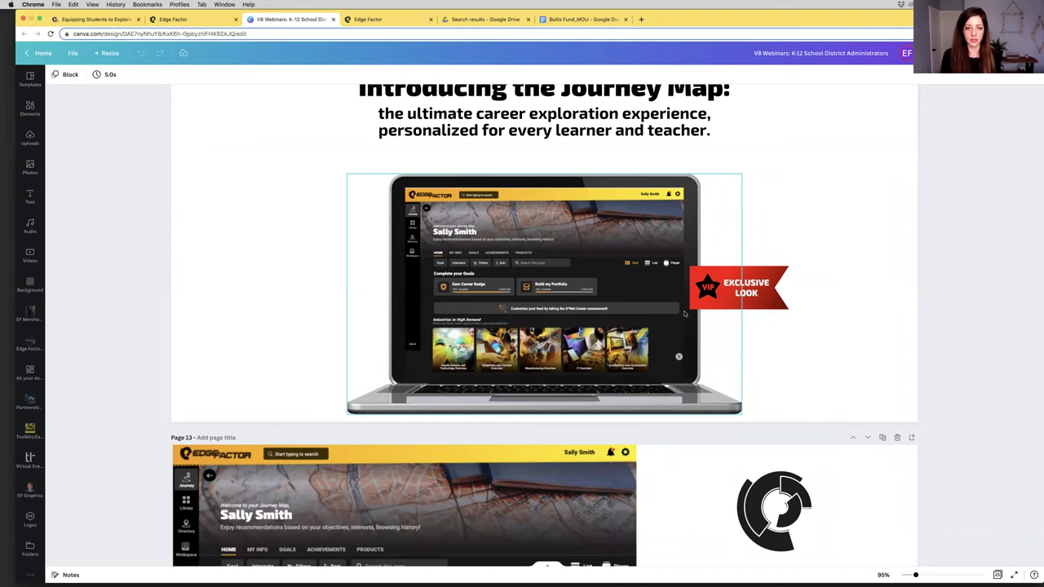
{"action": "scroll", "coordinate": [895, 377], "scroll_direction": "down", "scroll_amount": 3}
{"action": "scroll", "coordinate": [896, 378], "scroll_direction": "down", "scroll_amount": 8}
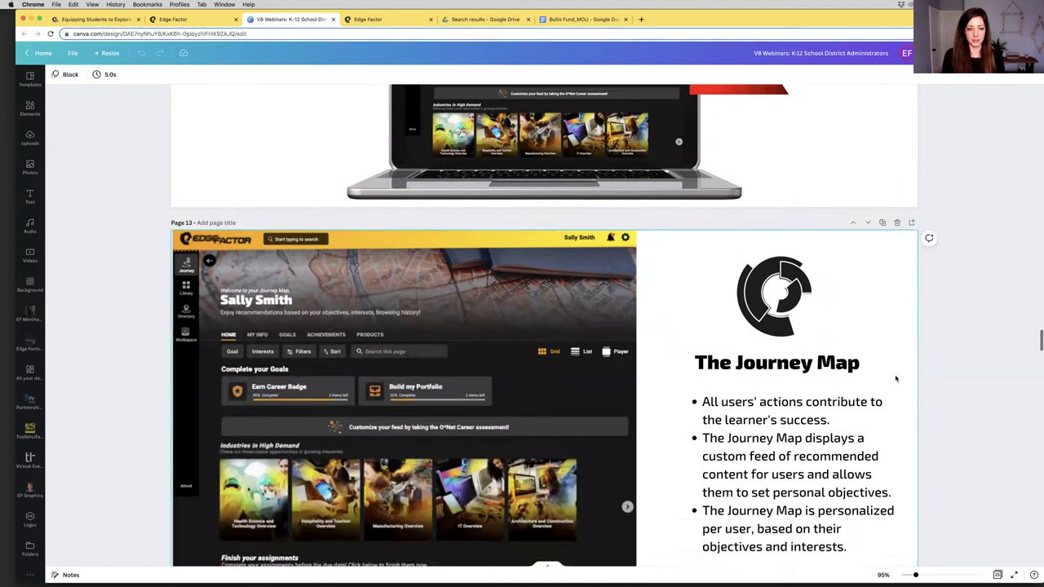
{"action": "scroll", "coordinate": [826, 261], "scroll_direction": "down", "scroll_amount": 1}
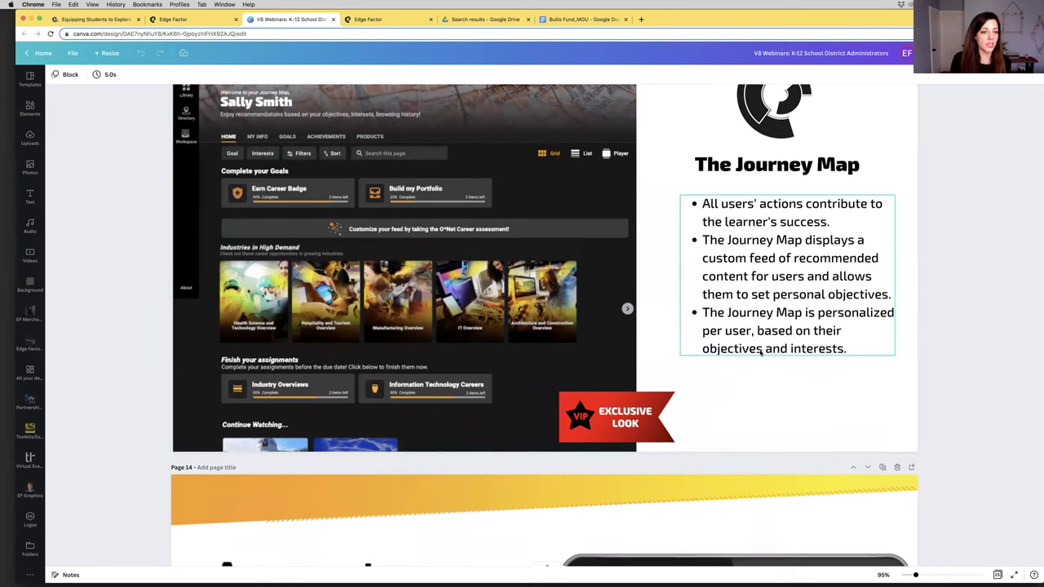
{"action": "scroll", "coordinate": [760, 354], "scroll_direction": "down", "scroll_amount": 1}
{"action": "scroll", "coordinate": [760, 353], "scroll_direction": "down", "scroll_amount": 5}
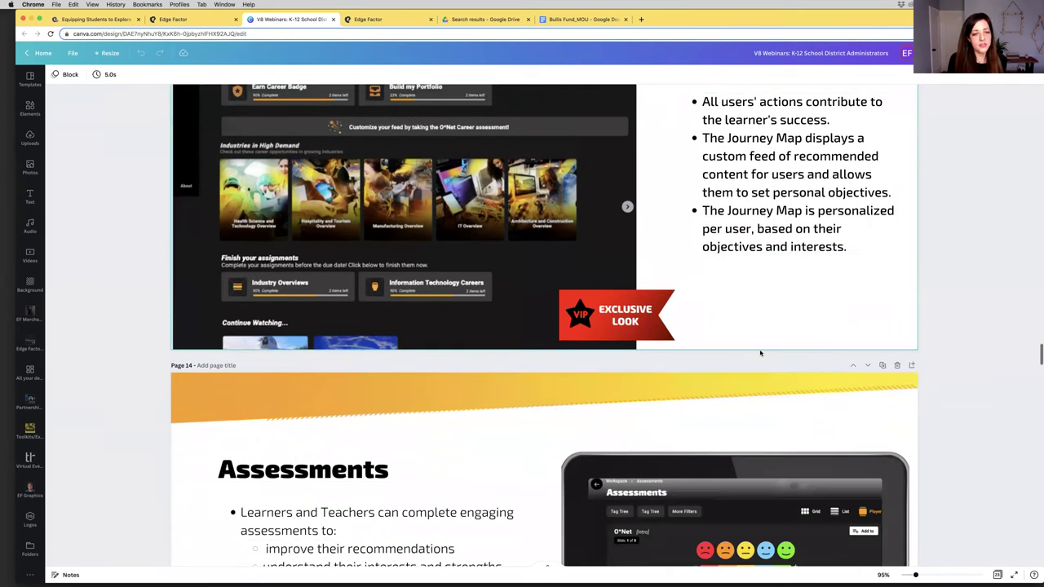
Scroll past page 14 'Assessments' until page 15 'Courses & Badges' fills the view
{"action": "scroll", "coordinate": [760, 353], "scroll_direction": "down", "scroll_amount": 10}
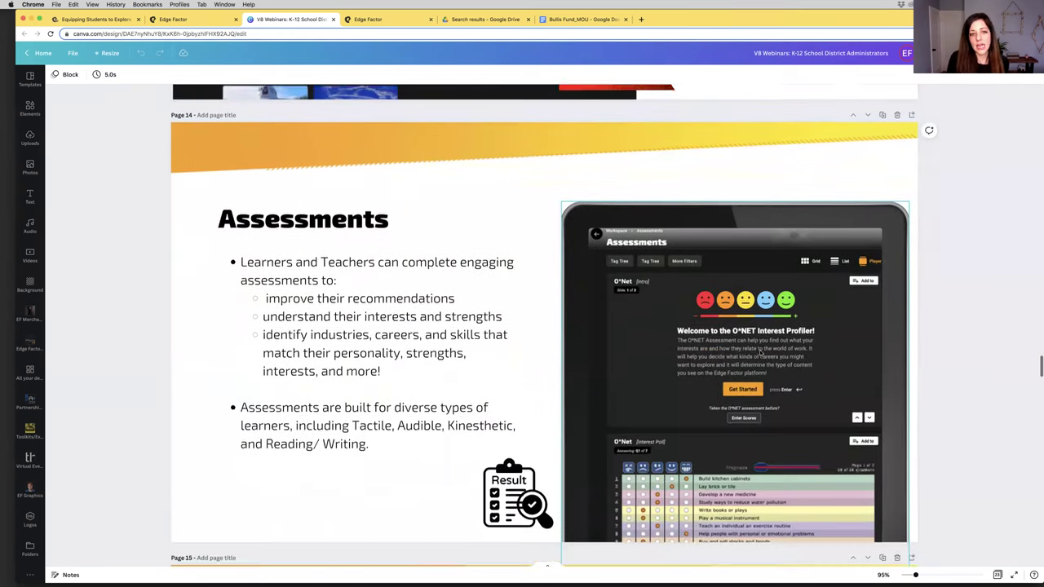
{"action": "scroll", "coordinate": [760, 353], "scroll_direction": "down", "scroll_amount": 1}
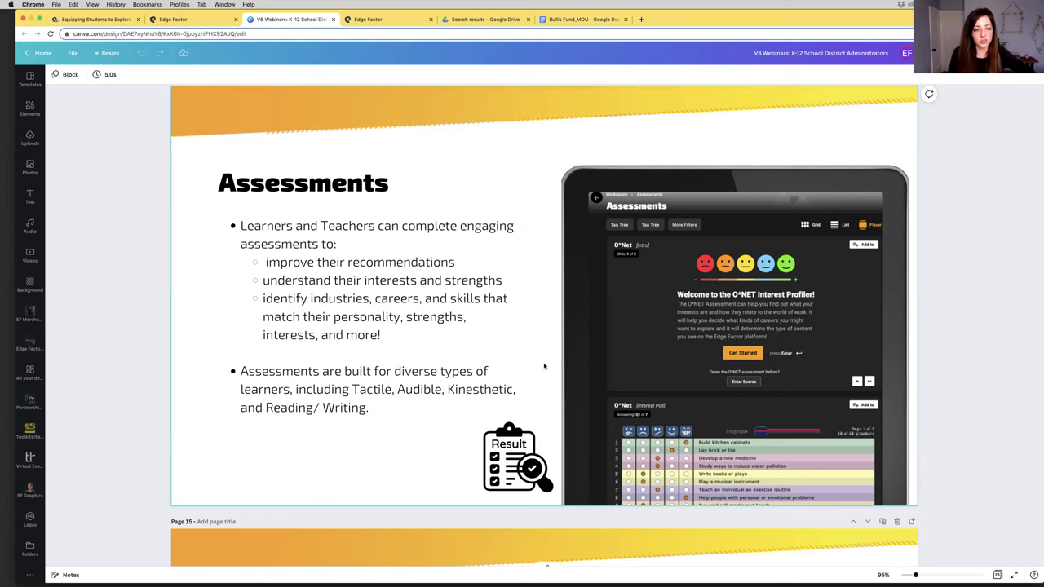
{"action": "scroll", "coordinate": [544, 367], "scroll_direction": "down", "scroll_amount": 3}
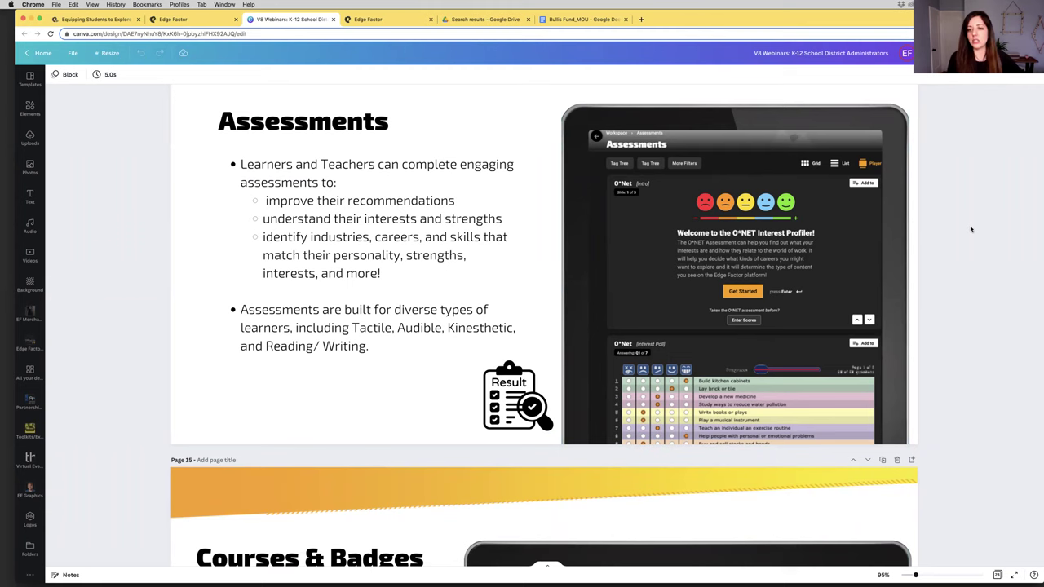
{"action": "scroll", "coordinate": [970, 229], "scroll_direction": "down", "scroll_amount": 3}
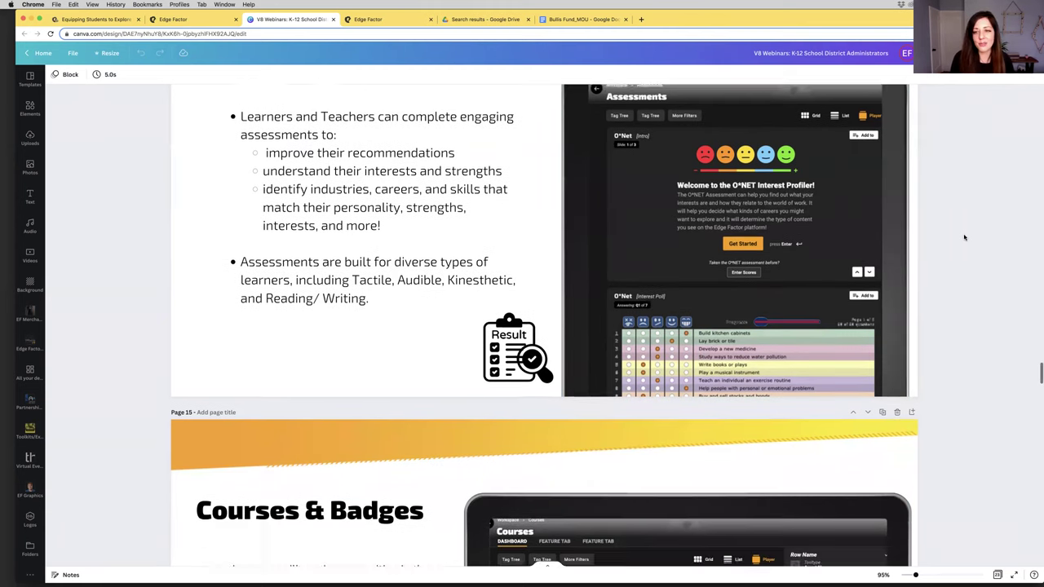
{"action": "scroll", "coordinate": [965, 238], "scroll_direction": "down", "scroll_amount": 5}
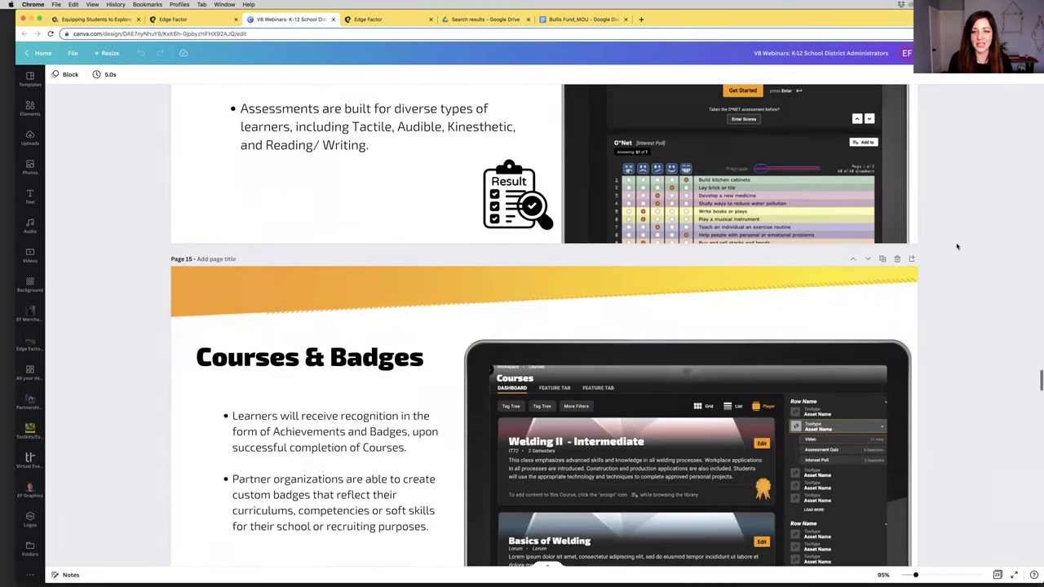
{"action": "scroll", "coordinate": [958, 246], "scroll_direction": "down", "scroll_amount": 5}
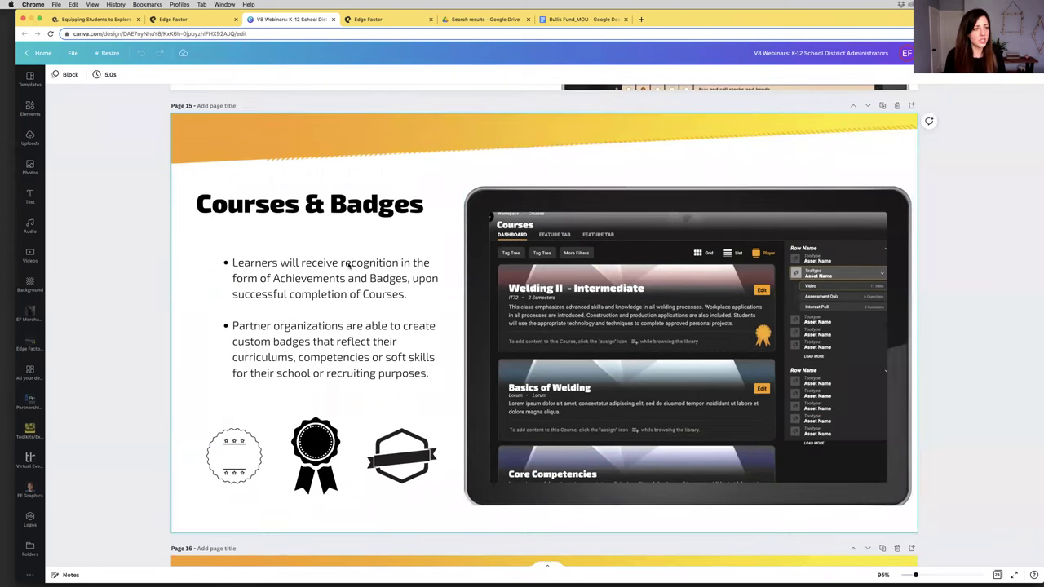
{"action": "left_click", "coordinate": [178, 20]}
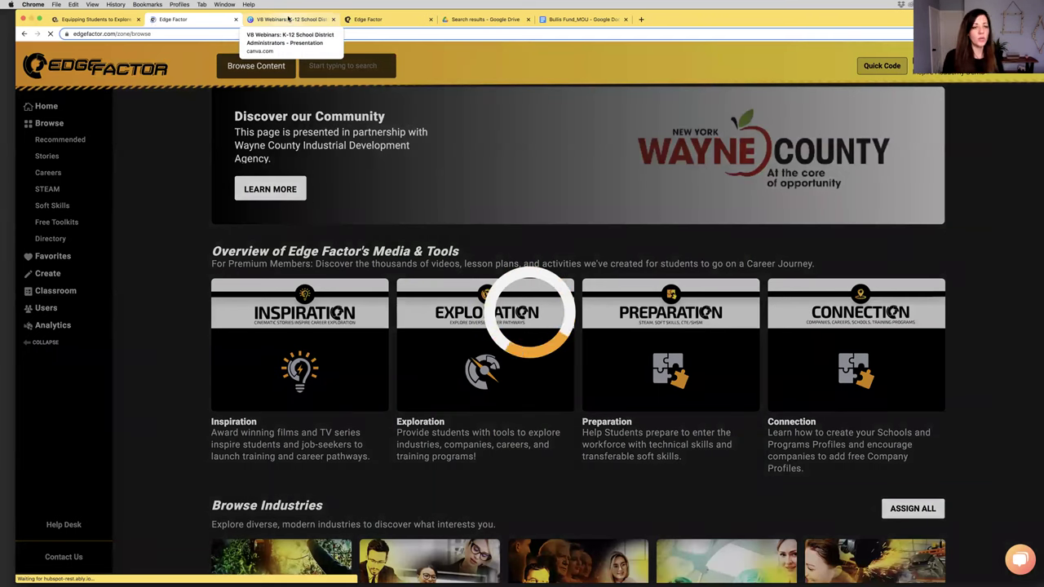
{"action": "scroll", "coordinate": [555, 340], "scroll_direction": "down", "scroll_amount": 10}
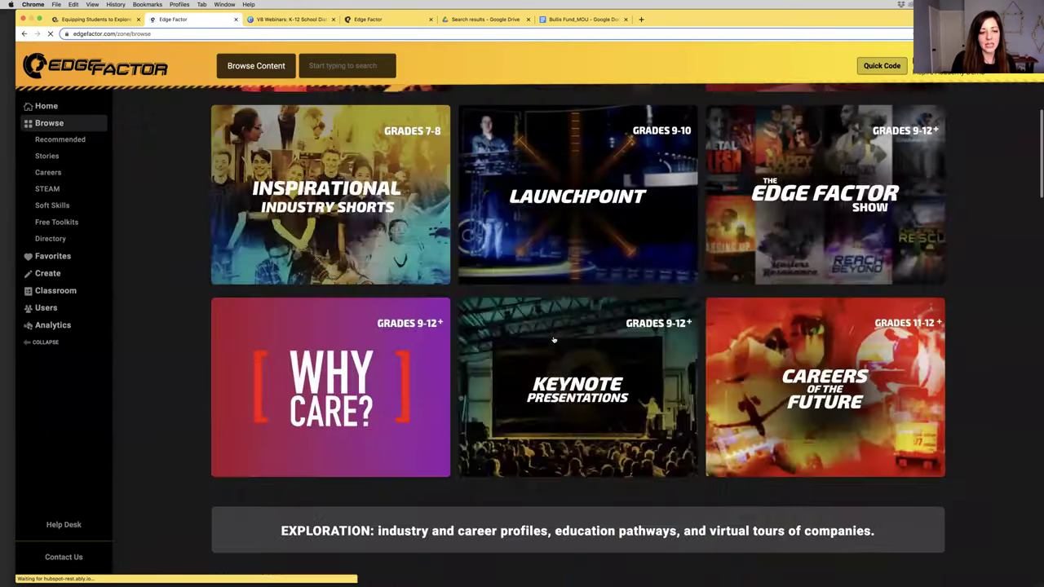
{"action": "scroll", "coordinate": [553, 341], "scroll_direction": "down", "scroll_amount": 15}
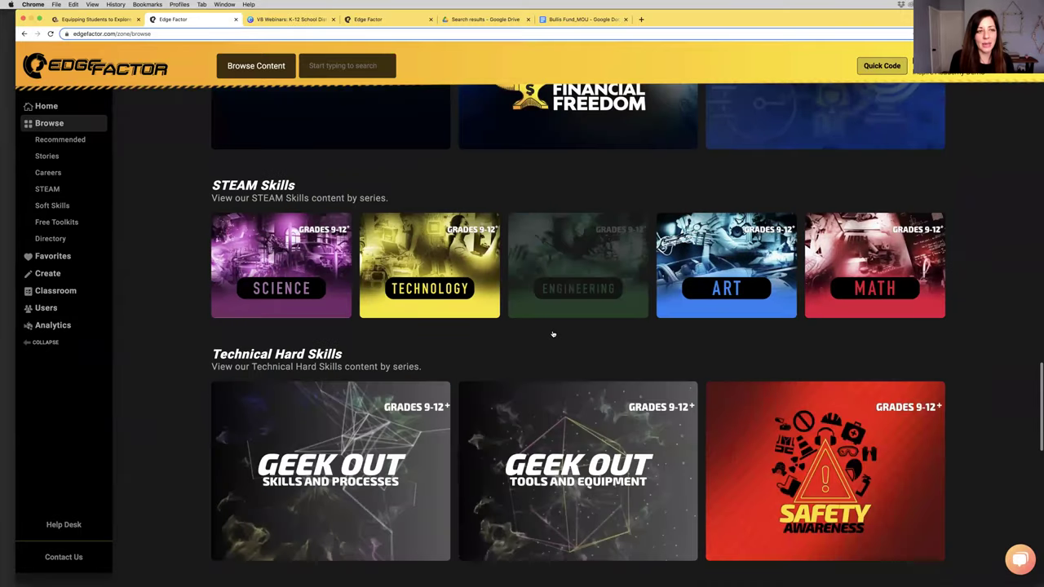
{"action": "scroll", "coordinate": [553, 334], "scroll_direction": "up", "scroll_amount": 1}
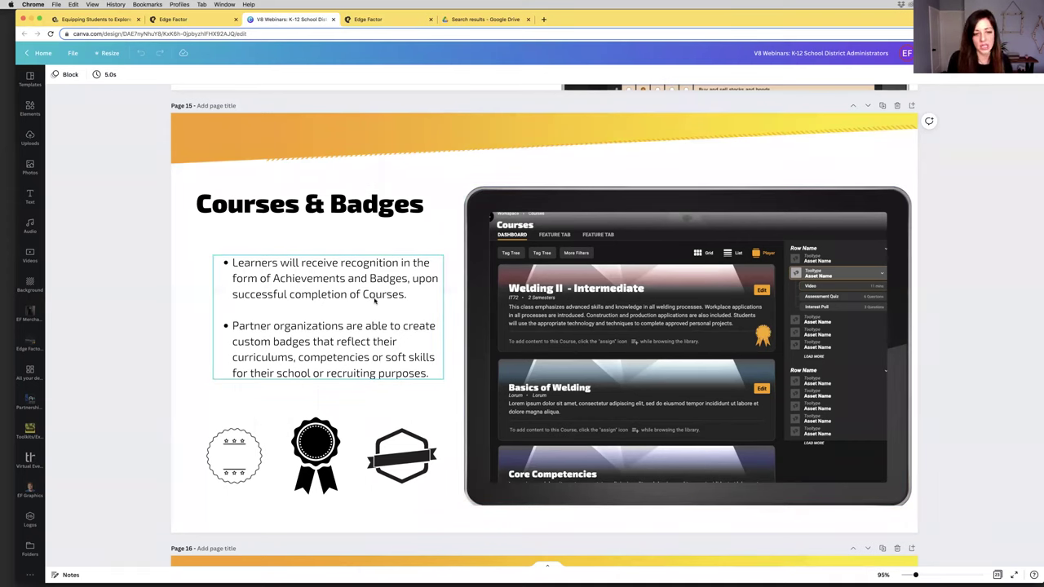
Scroll the deck to page 16, the Learner Achievements & Portfolio slide with the tablet mockup
{"action": "scroll", "coordinate": [376, 301], "scroll_direction": "down", "scroll_amount": 4}
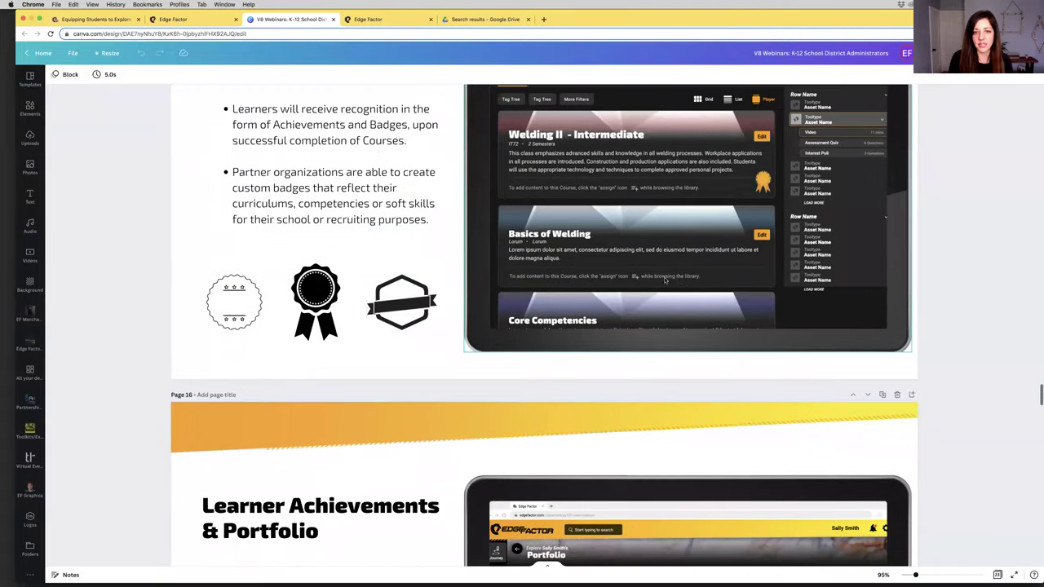
{"action": "scroll", "coordinate": [668, 263], "scroll_direction": "up", "scroll_amount": 3}
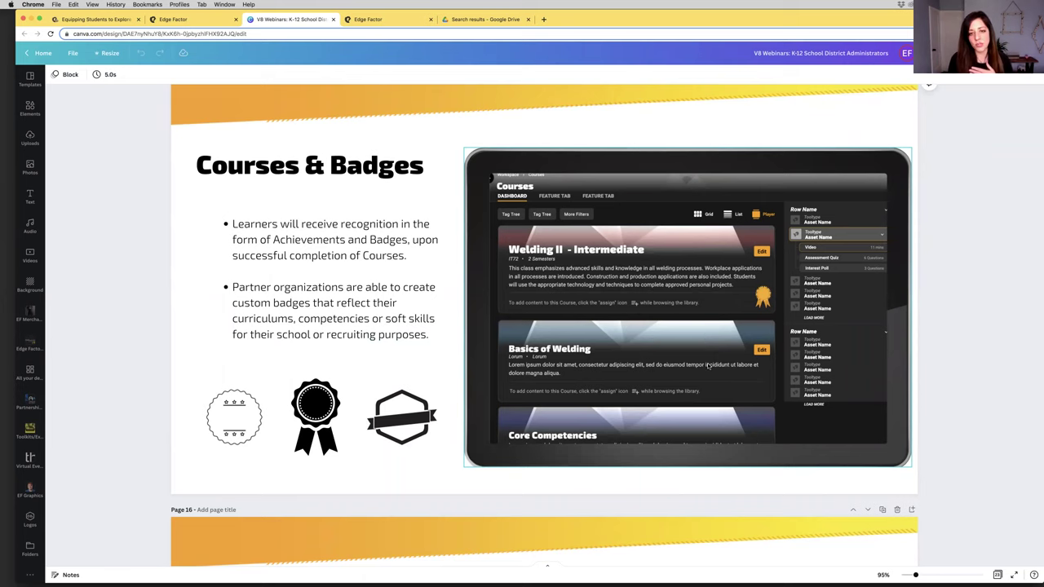
{"action": "scroll", "coordinate": [400, 318], "scroll_direction": "down", "scroll_amount": 4}
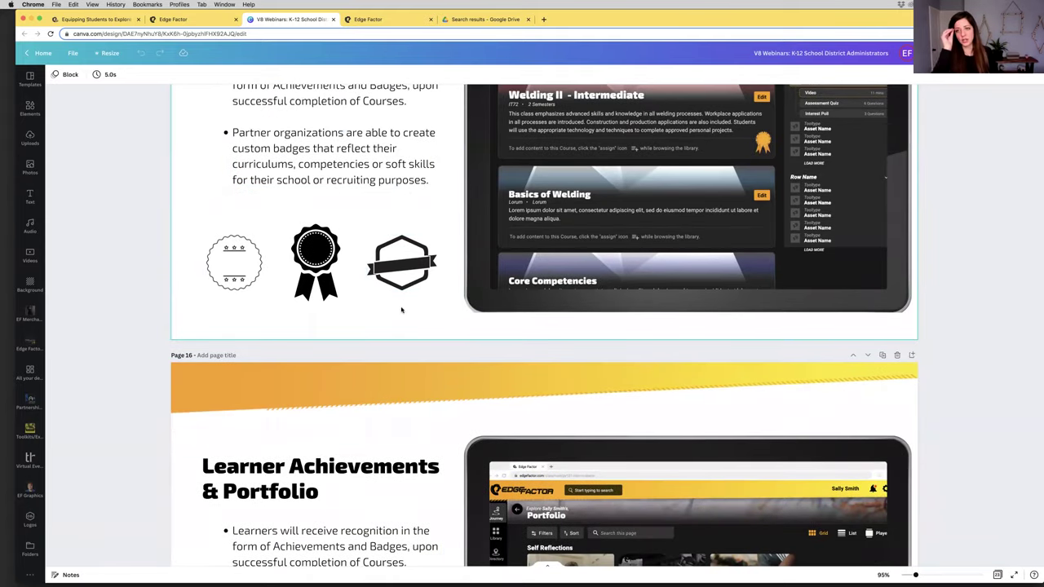
{"action": "scroll", "coordinate": [402, 310], "scroll_direction": "down", "scroll_amount": 6}
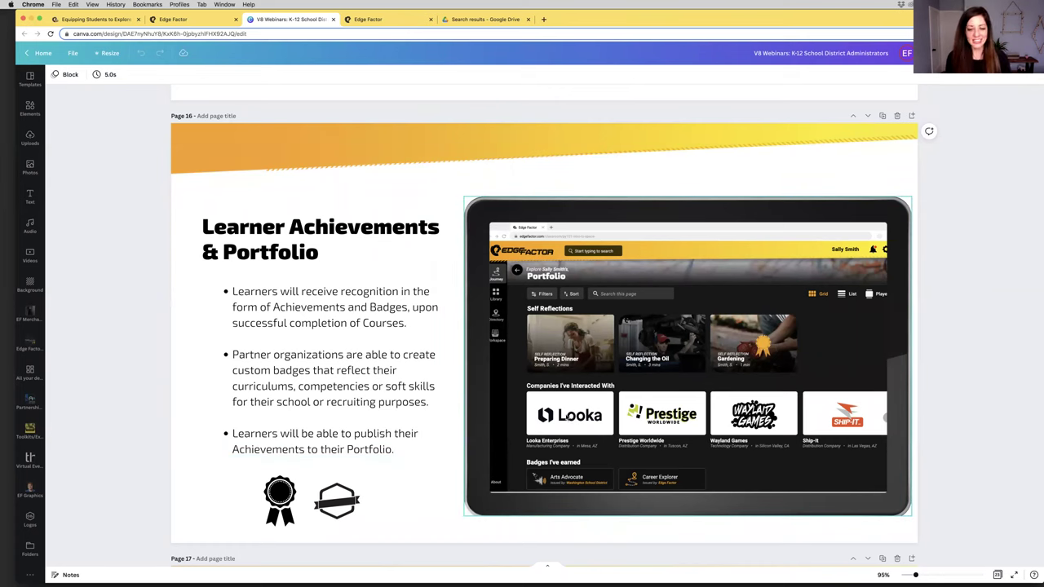
Scroll to page 17, the Plugins slide on LMS and website integration
{"action": "scroll", "coordinate": [373, 418], "scroll_direction": "down", "scroll_amount": 1}
{"action": "scroll", "coordinate": [374, 418], "scroll_direction": "down", "scroll_amount": 1}
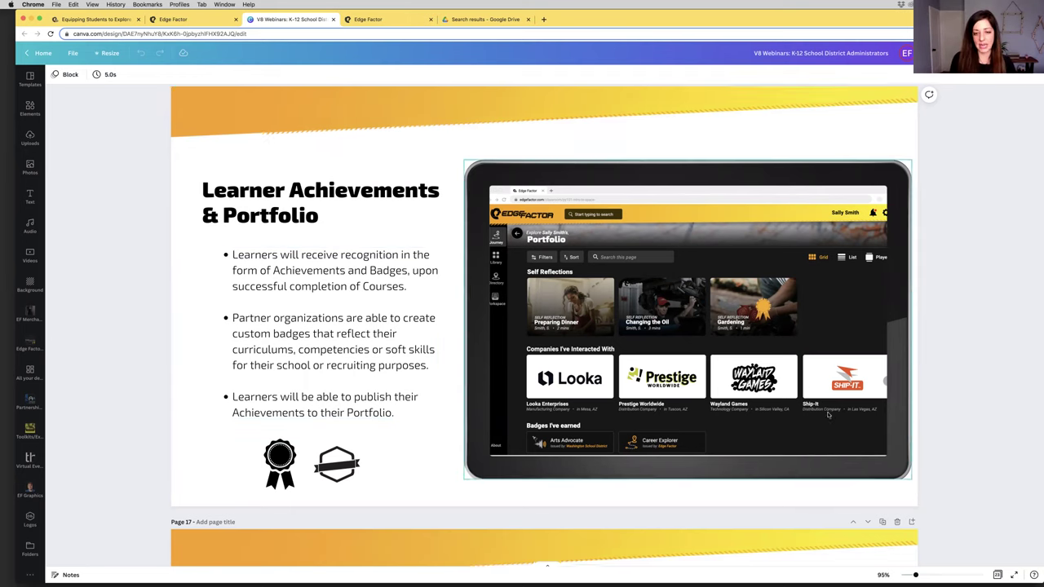
{"action": "scroll", "coordinate": [828, 414], "scroll_direction": "down", "scroll_amount": 5}
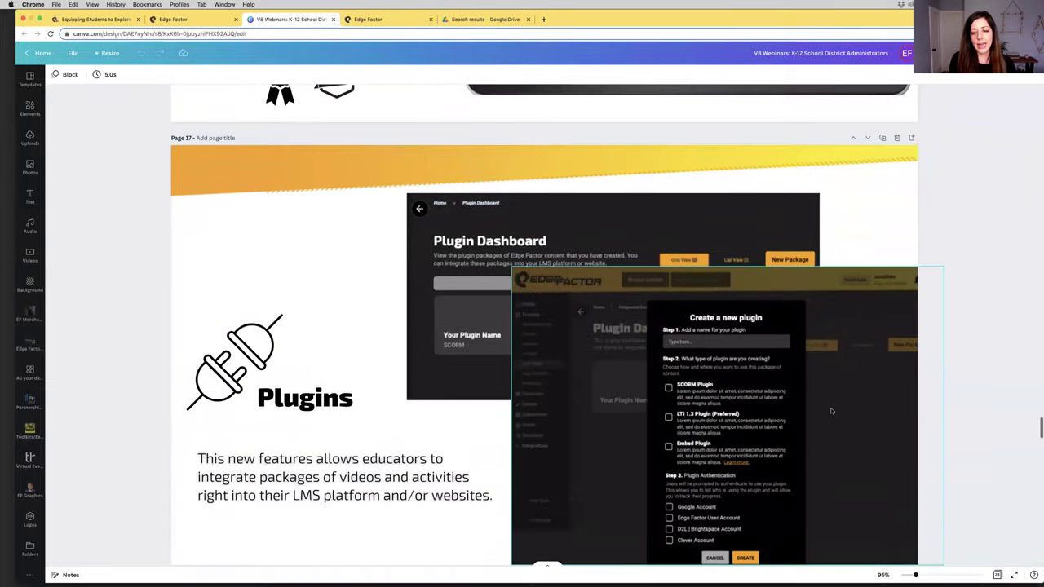
Scroll past pages 17 and 18 to page 19, Privacy & Personal Data
{"action": "scroll", "coordinate": [831, 411], "scroll_direction": "down", "scroll_amount": 1}
{"action": "scroll", "coordinate": [831, 411], "scroll_direction": "down", "scroll_amount": 1}
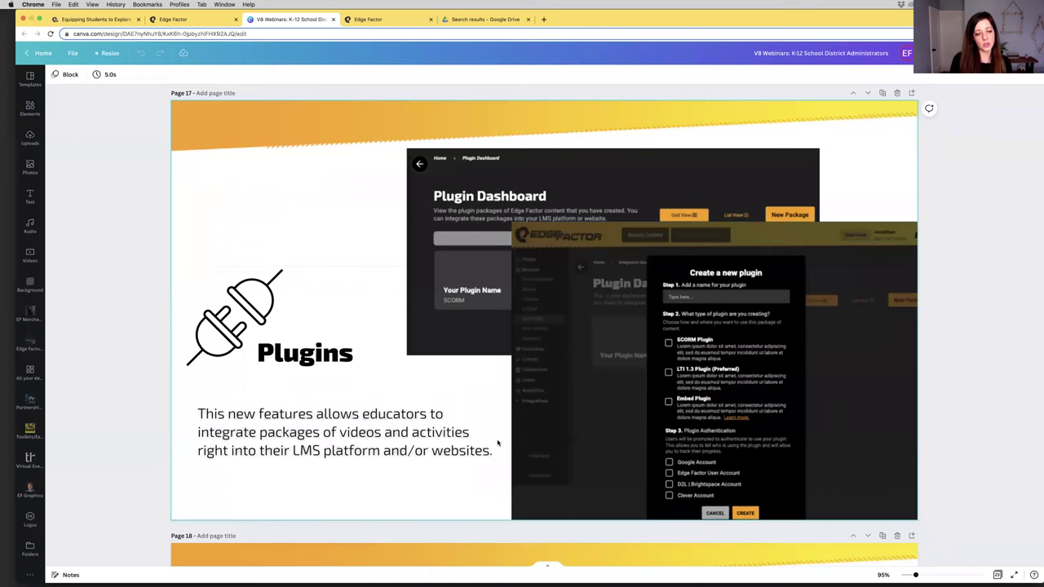
{"action": "scroll", "coordinate": [343, 399], "scroll_direction": "down", "scroll_amount": 1}
{"action": "scroll", "coordinate": [341, 400], "scroll_direction": "down", "scroll_amount": 5}
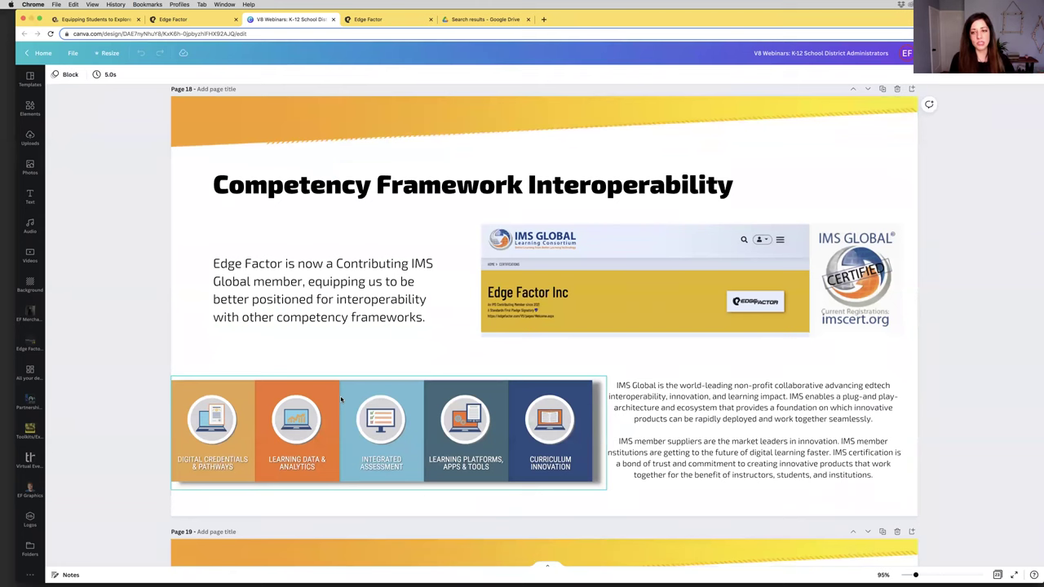
{"action": "scroll", "coordinate": [341, 397], "scroll_direction": "down", "scroll_amount": 4}
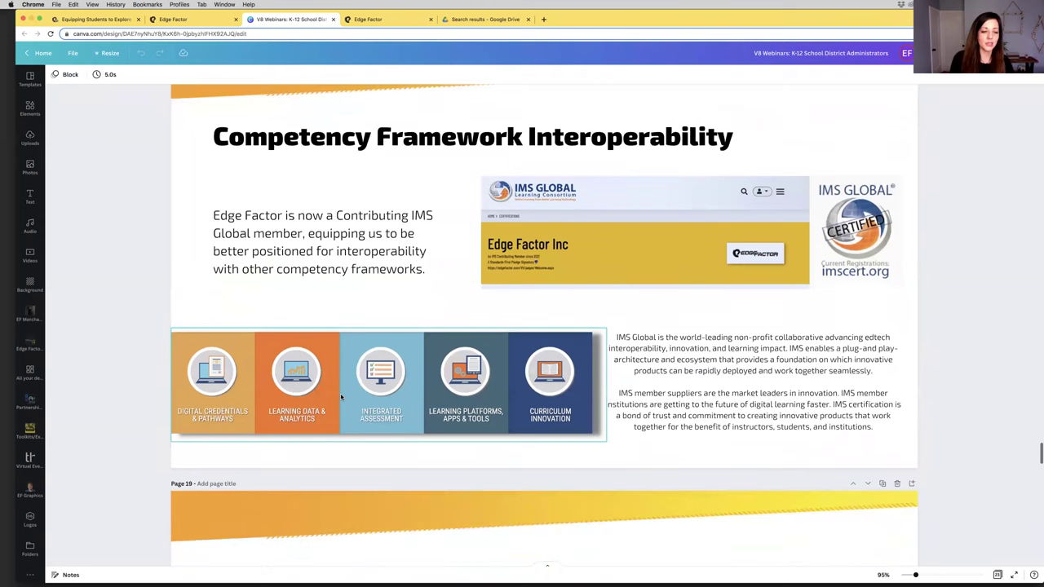
{"action": "scroll", "coordinate": [341, 398], "scroll_direction": "down", "scroll_amount": 1}
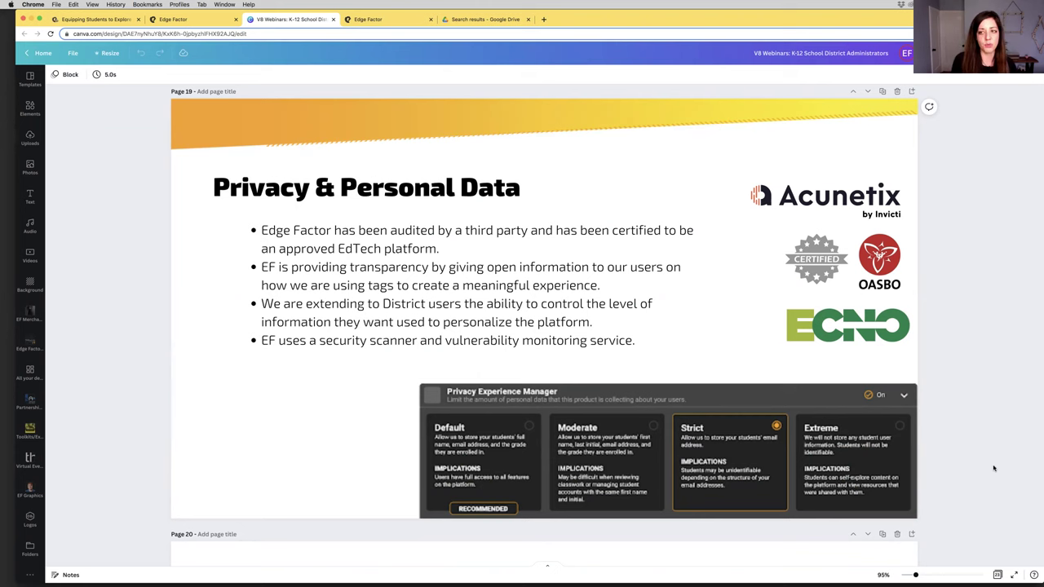
{"action": "scroll", "coordinate": [993, 468], "scroll_direction": "down", "scroll_amount": 2}
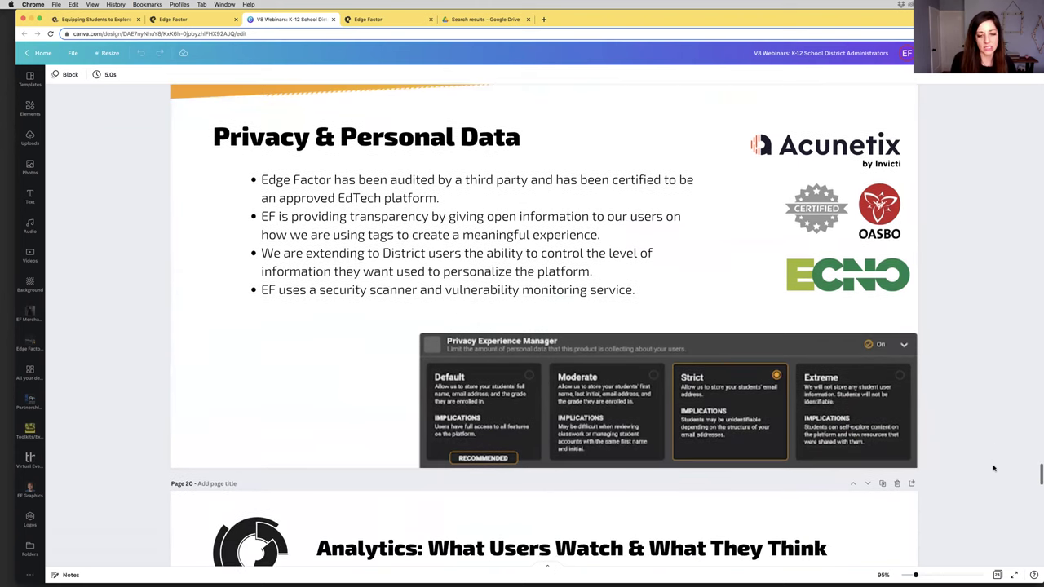